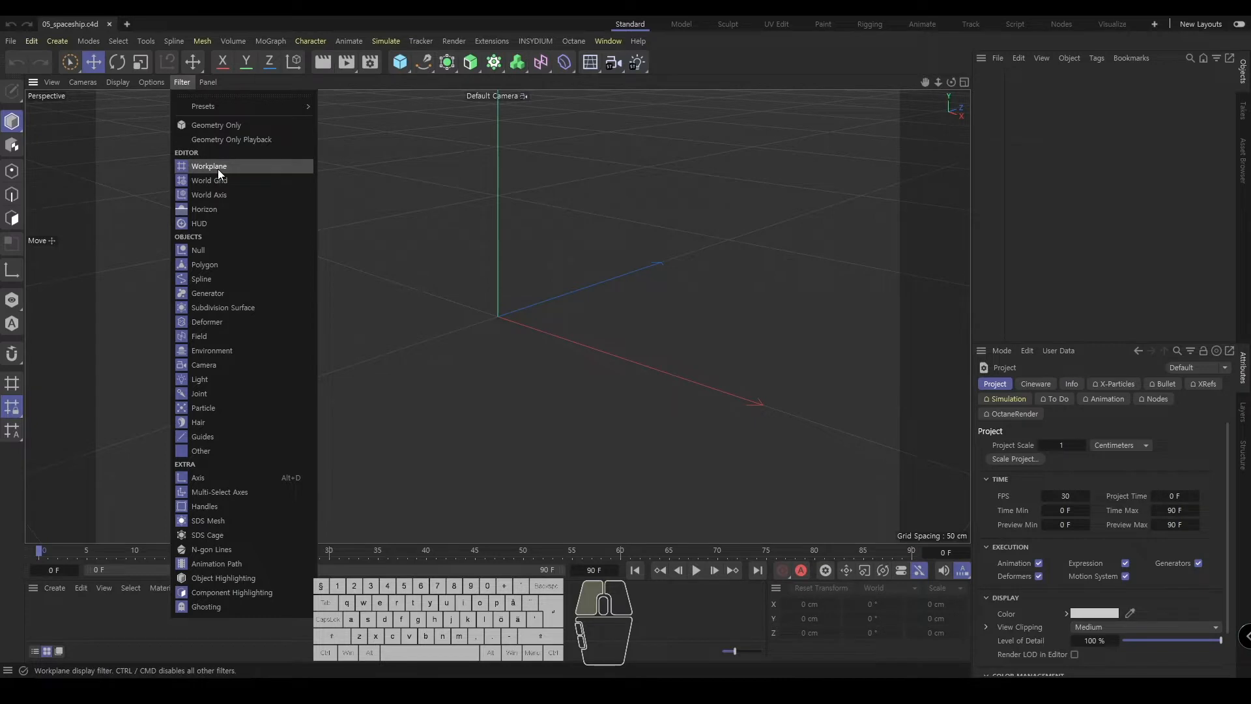
- Hide the workplane grid in the perspective viewport
left_click(218, 173)
mouse_move(459, 277)
left_mouse_down("alt")
mouse_move(494, 285)
mouse_move(480, 290)
left_mouse_up("alt")
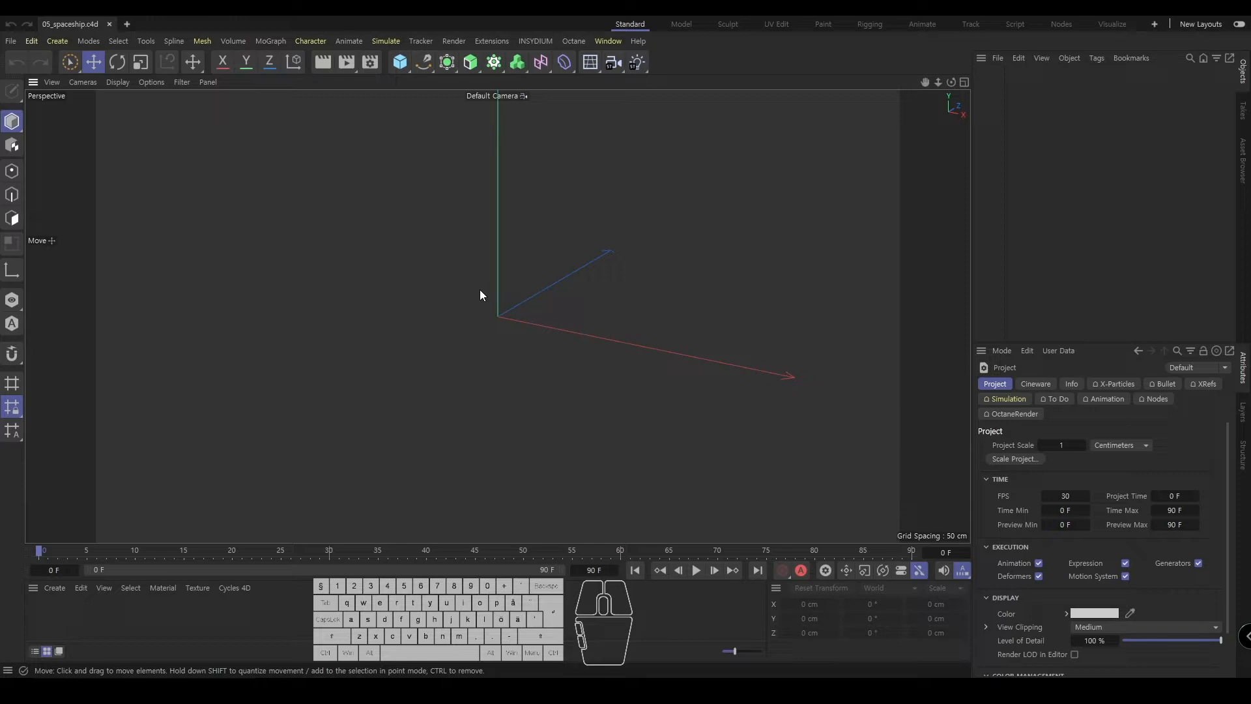
- Turn the world axis display off and back on in the perspective viewport
left_click(182, 85)
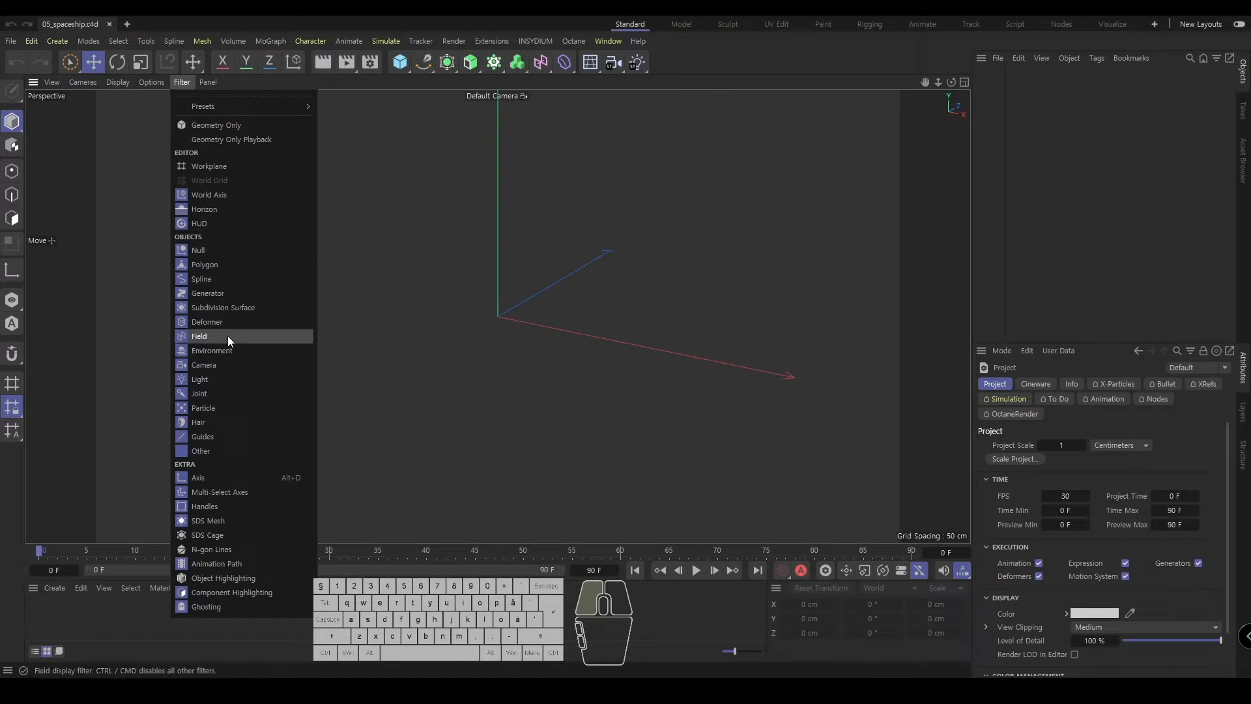
left_click(245, 190)
left_click(175, 85)
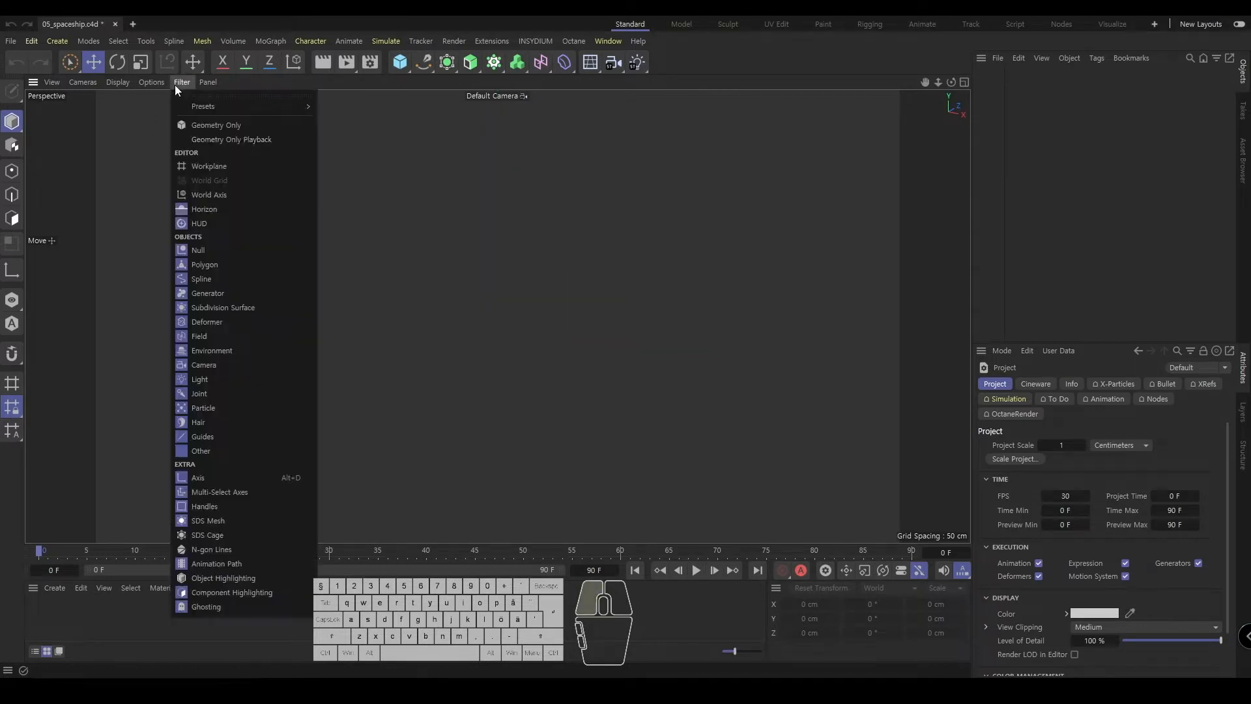
left_click(224, 197)
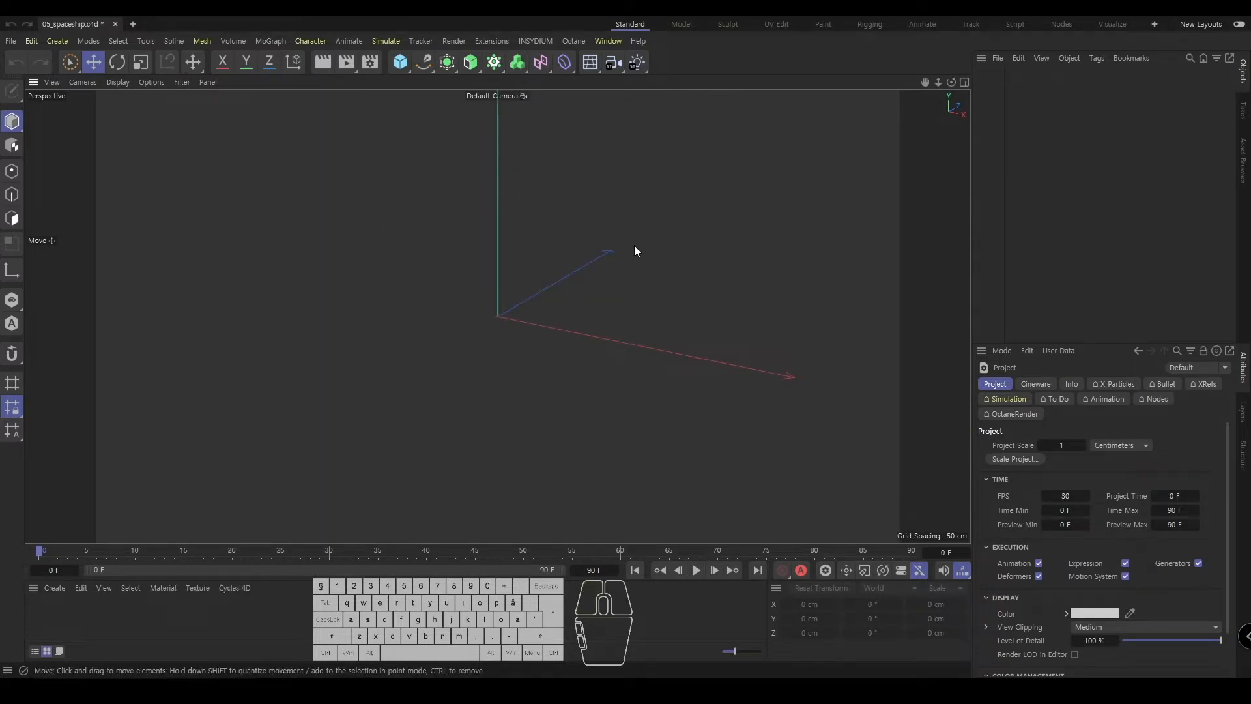
- Save the scene and add a cylinder primitive at the origin
right_click_drag(634, 245, 568, 264, "alt")
key("ctrl+s")
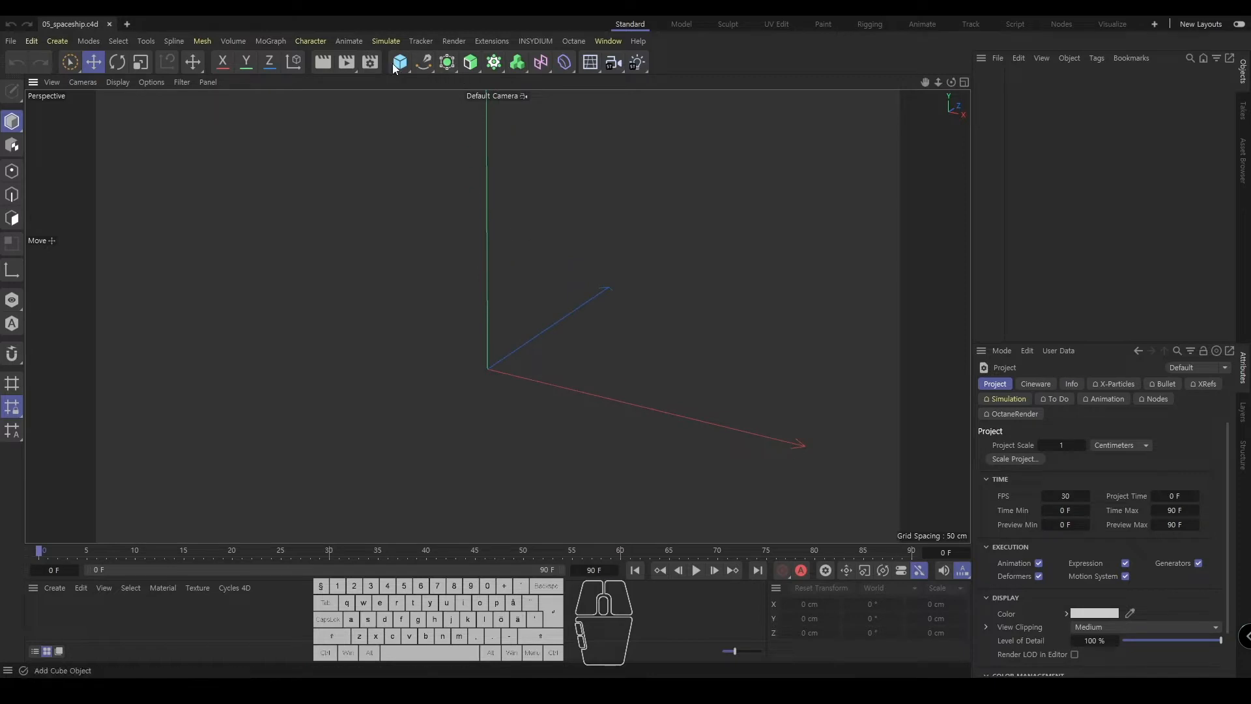
left_click_drag(400, 62, 659, 81)
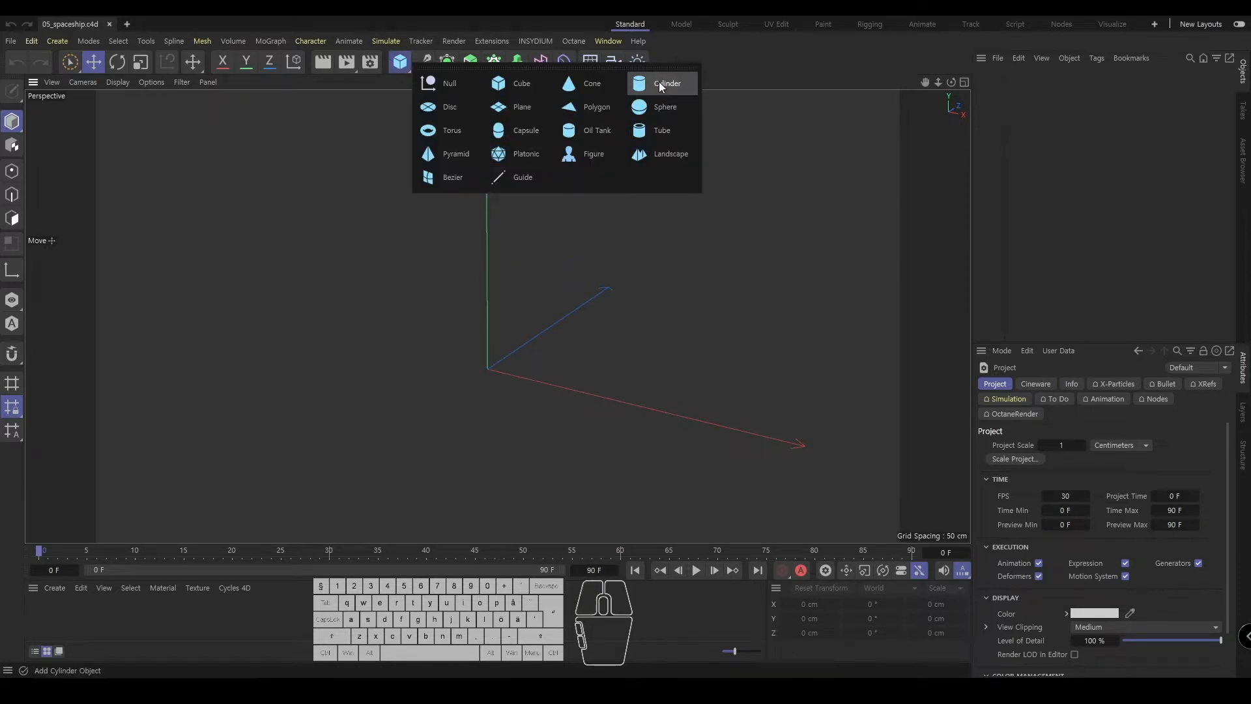
left_click(627, 249)
left_click_drag(601, 272, 579, 246, "alt")
key("shift+c")
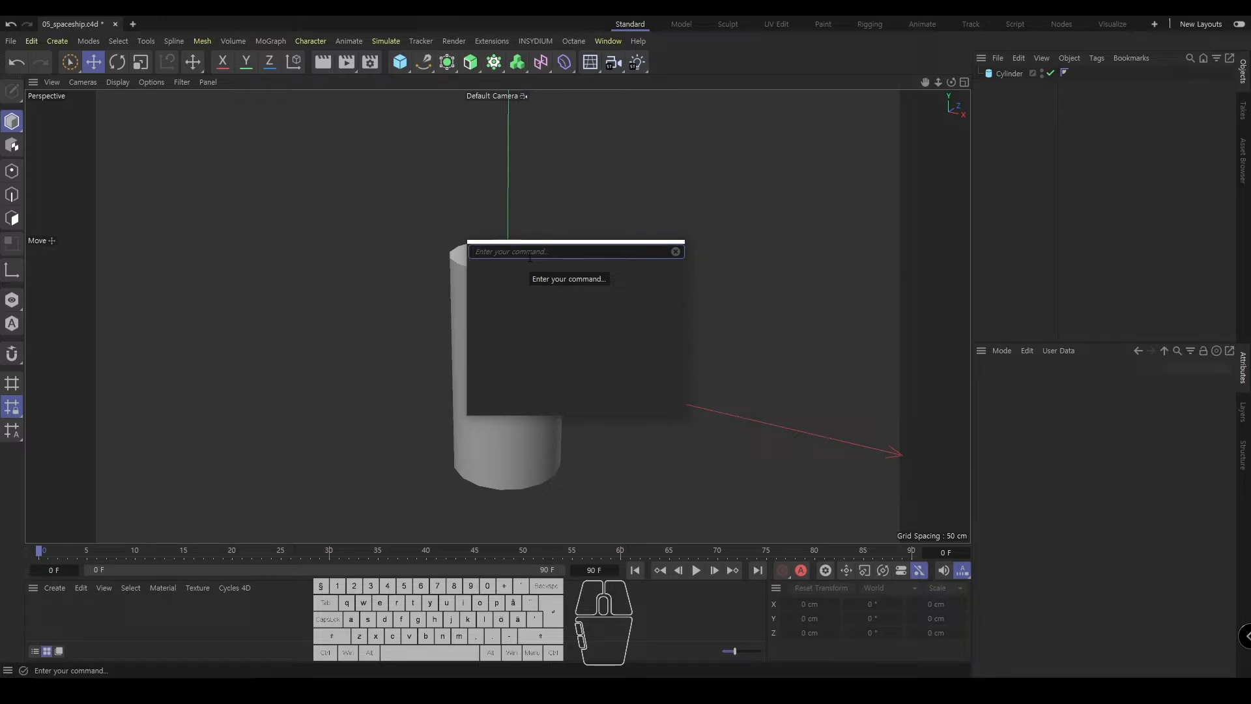
left_click(440, 210)
- Set the viewport display to Gouraud Shading (Lines) and save the scene
left_click(120, 82)
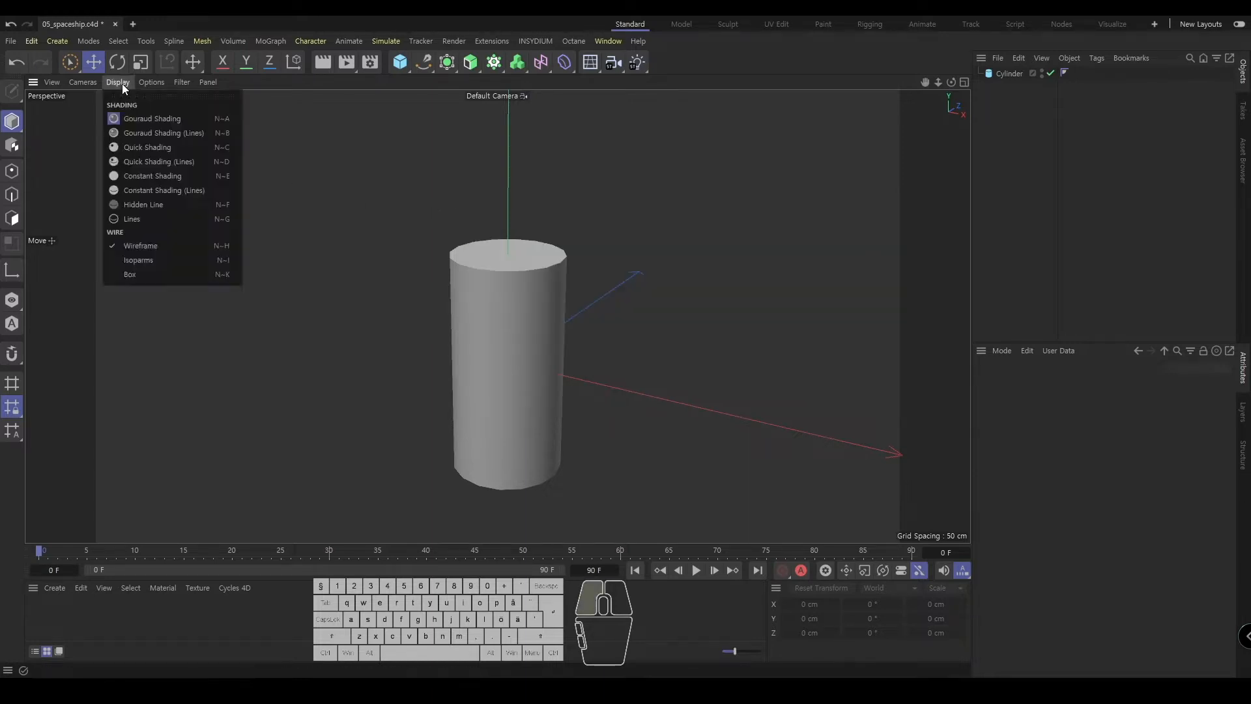
left_click(150, 133)
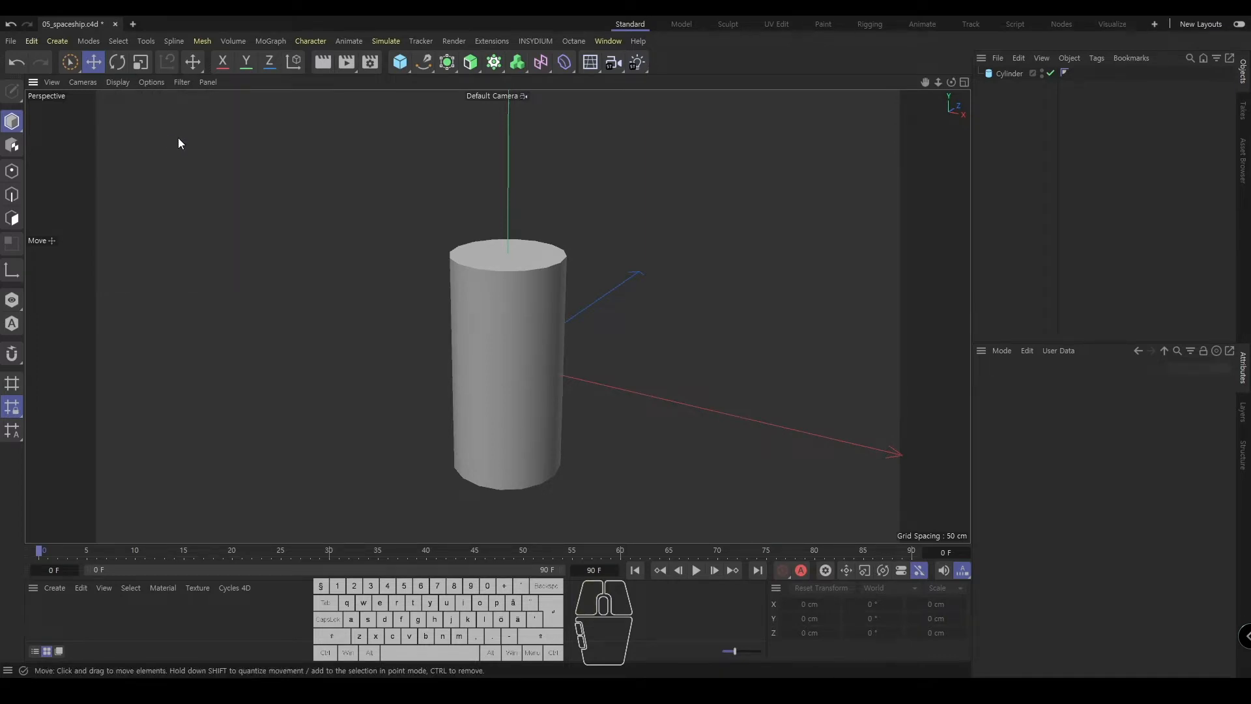
key("h")
key("ctrl+s")
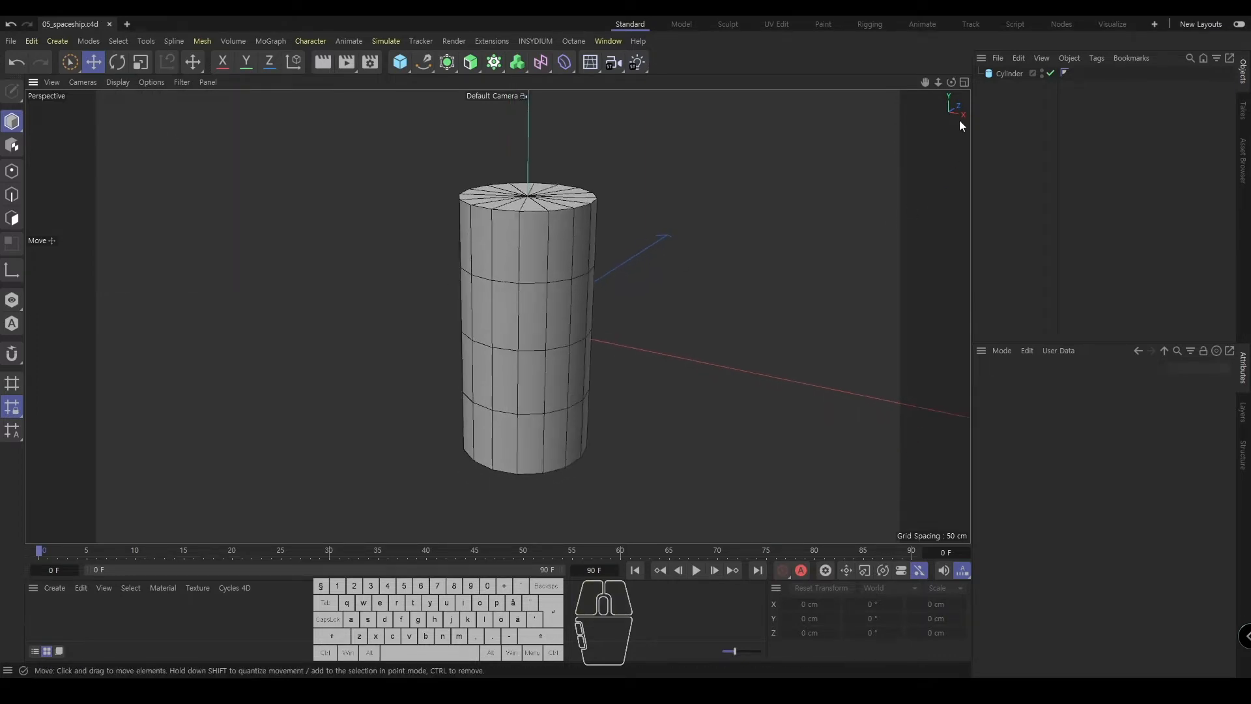
- Set the cylinder's rotation segments to 8 and deselect it
left_click(1007, 74)
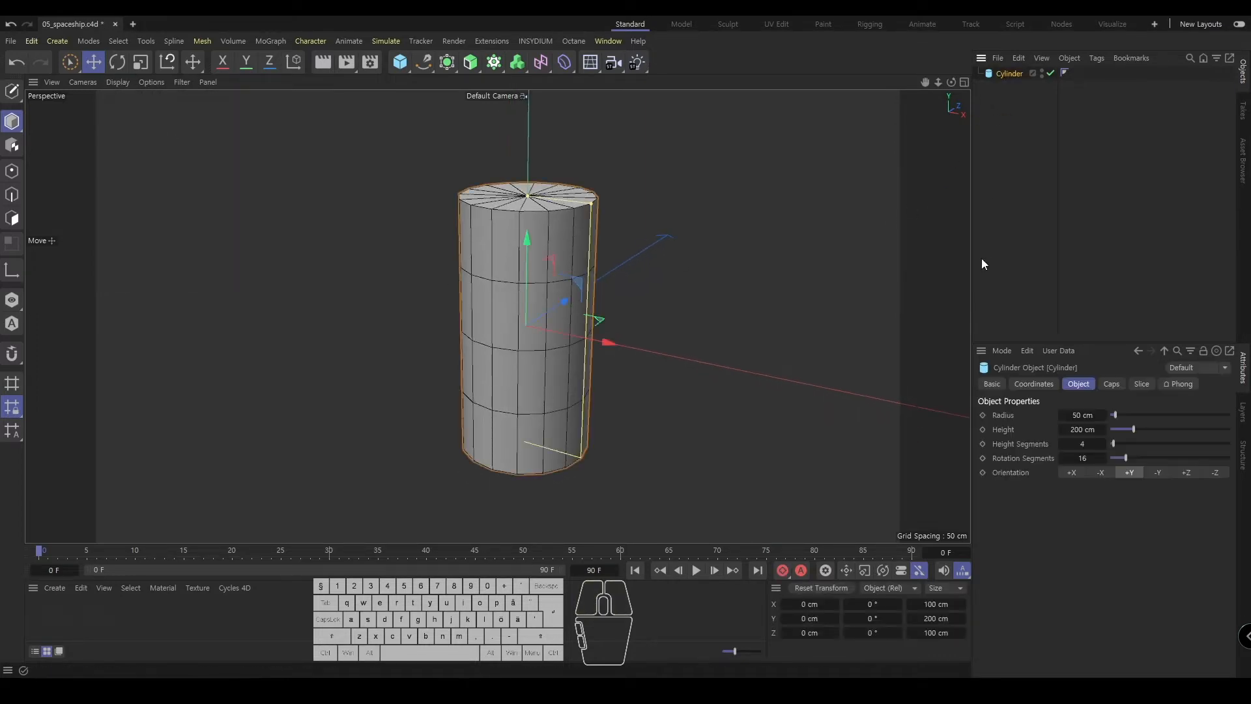
left_click(1019, 444)
left_click(1036, 458)
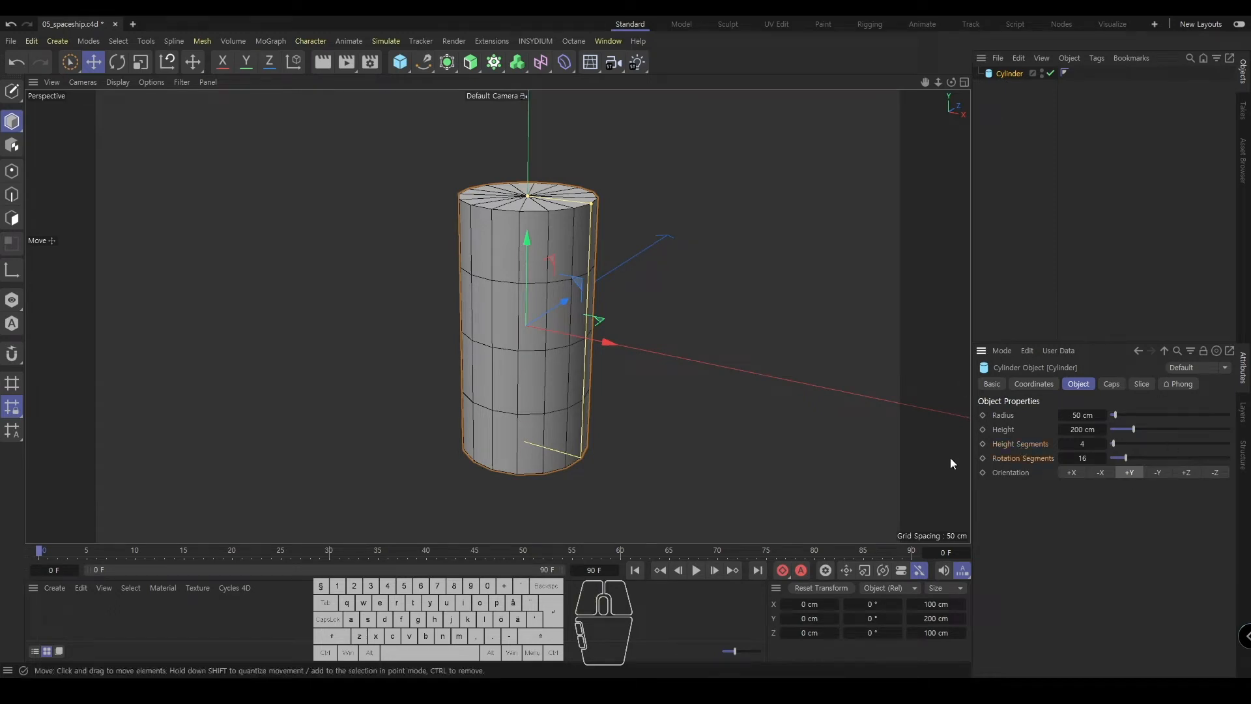
left_click(1082, 458)
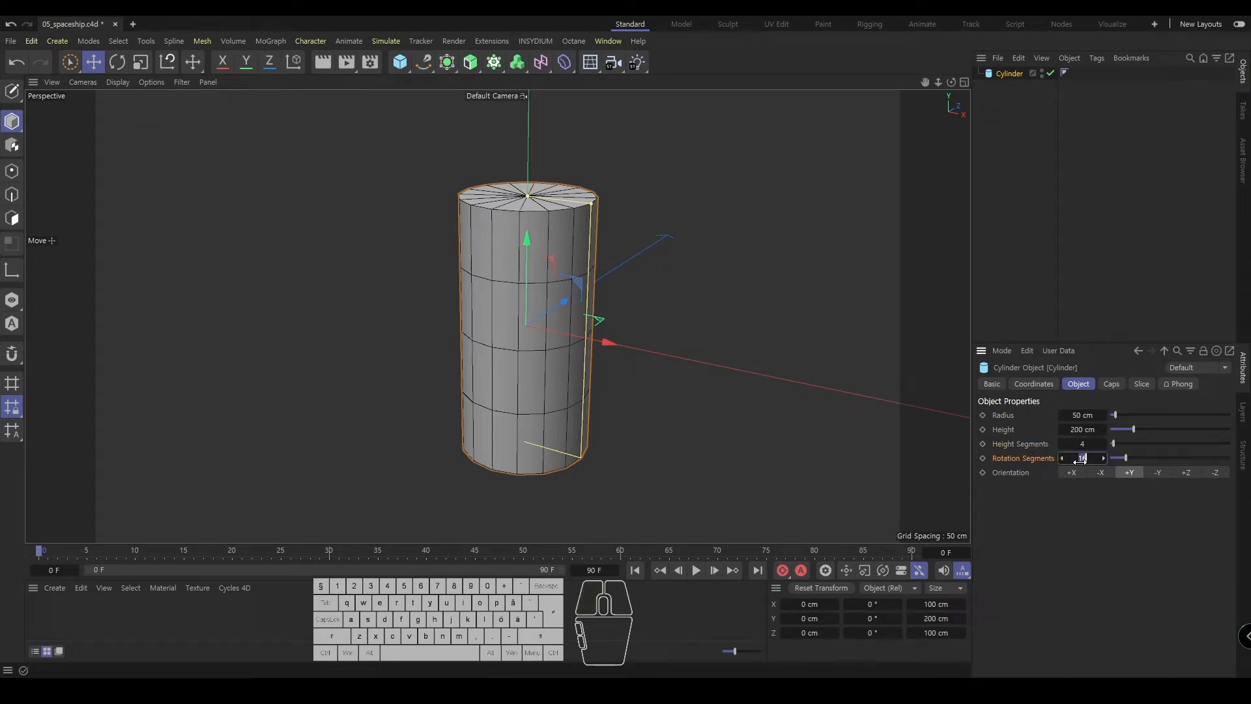
type("8")
key("Return")
left_click(1014, 203)
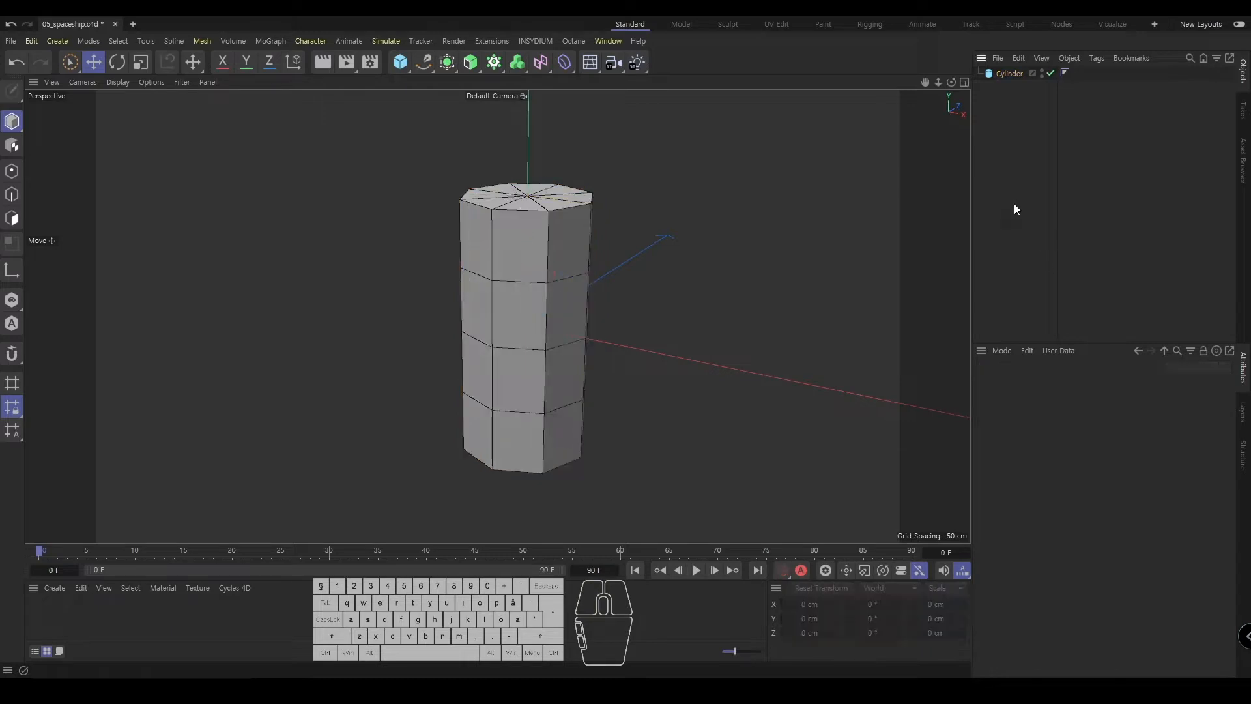
- Try placing the cylinder under a Subdivision Surface generator and undo it
left_click(1006, 73)
left_click(471, 62)
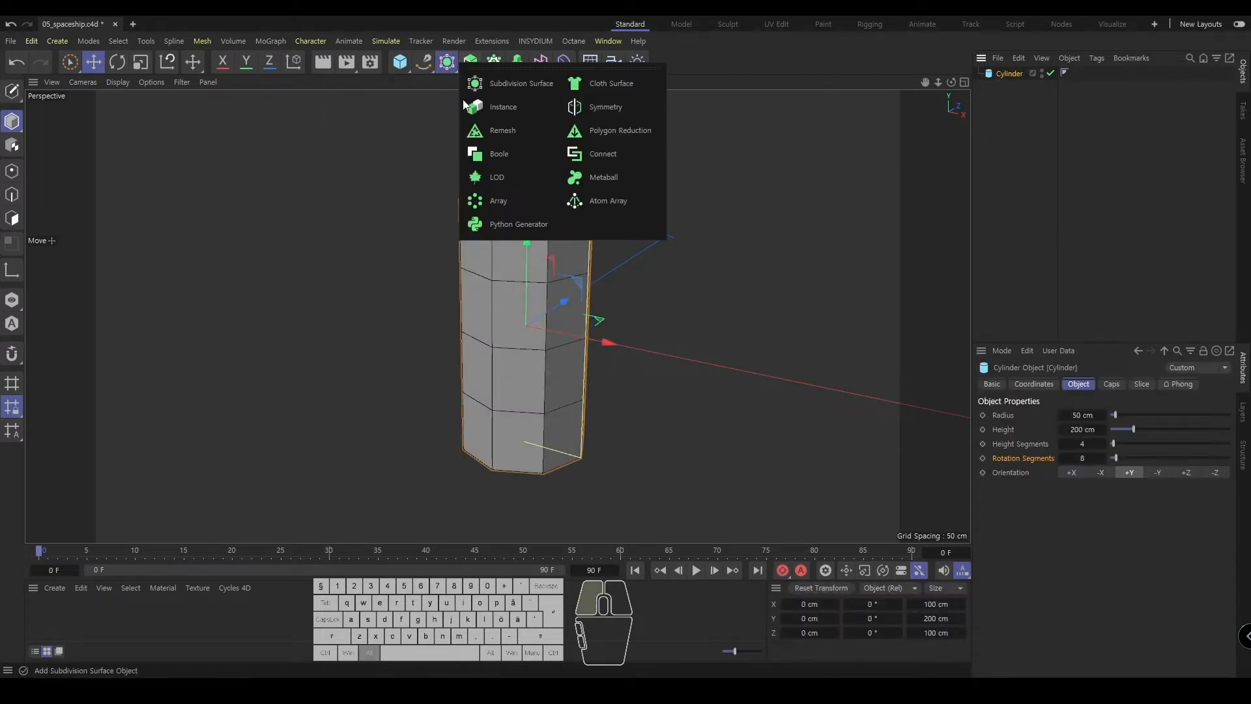
left_click(503, 86)
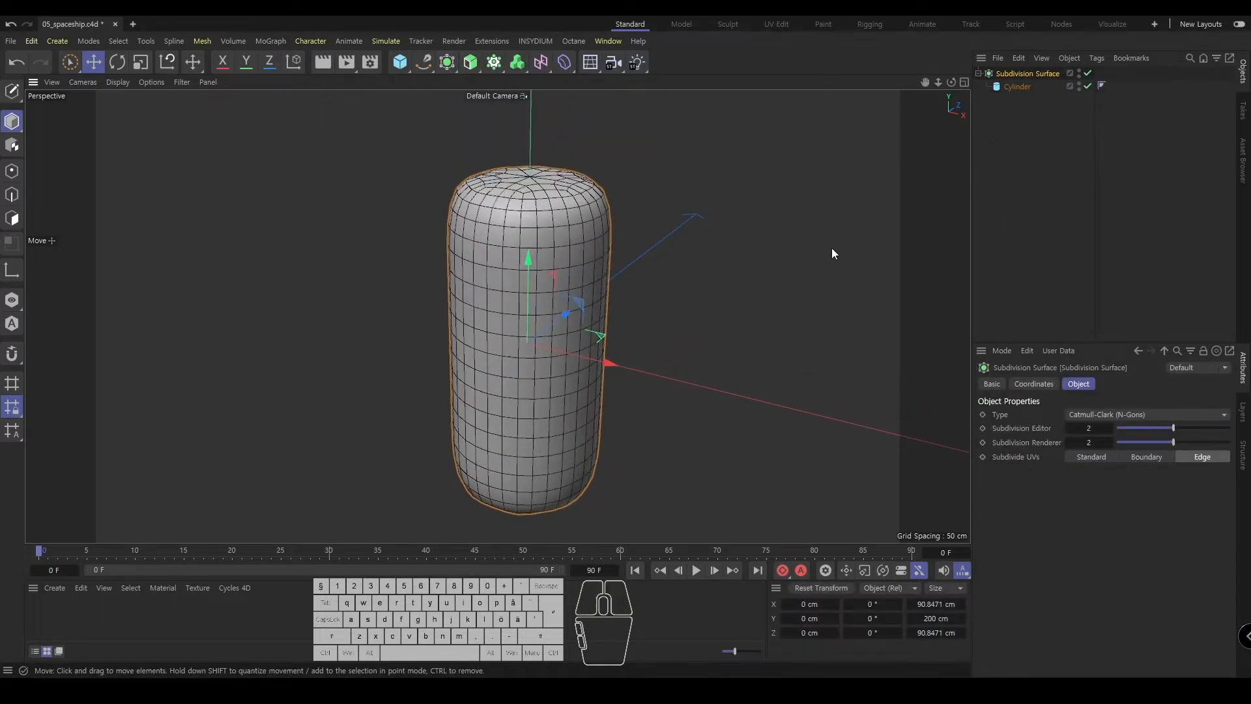
key("ctrl+z")
left_click(1006, 172)
- Save the scene and convert the cylinder primitive into an editable polygon object
key("ctrl+s")
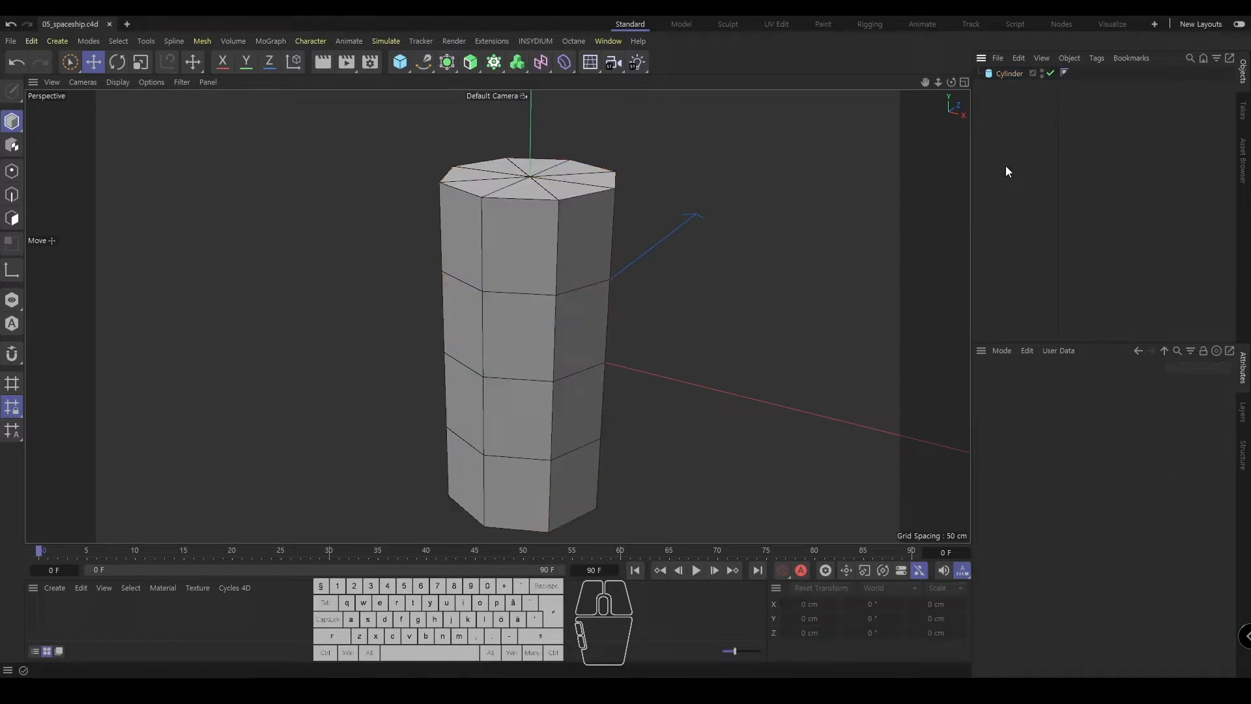
left_click_drag(944, 129, 619, 252, "alt")
scroll(619, 247, "up", 2)
key("ctrl+s")
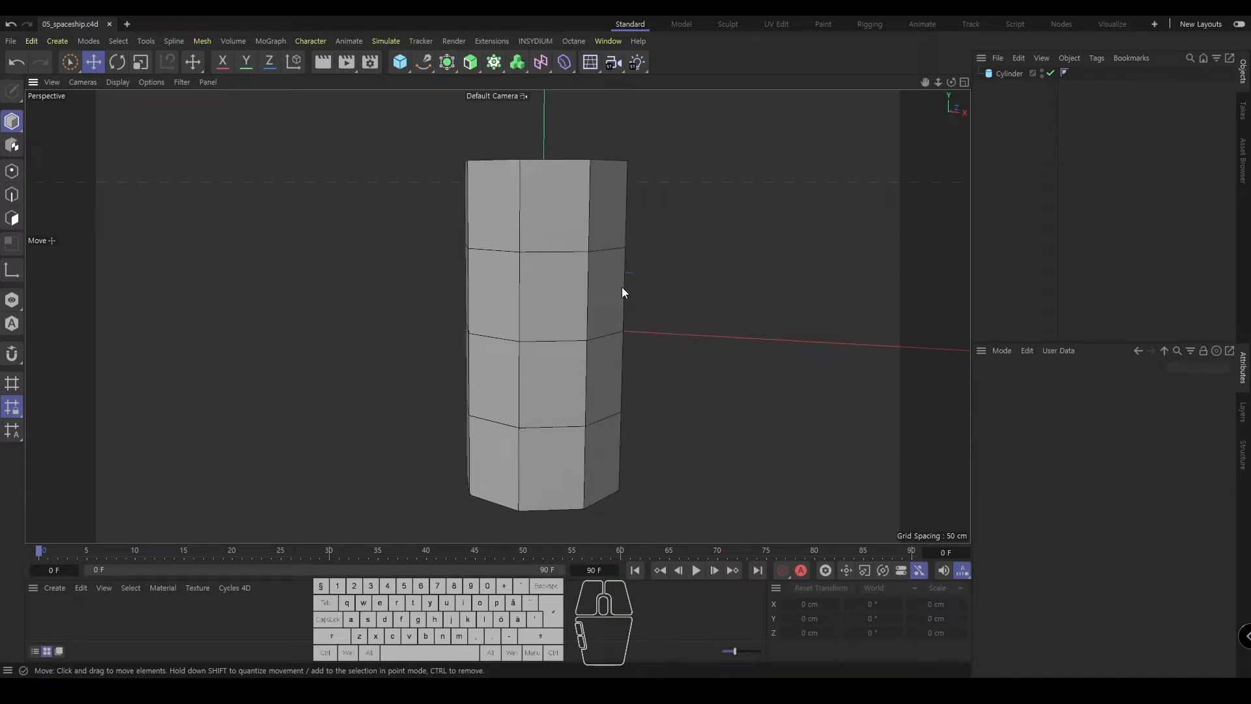
left_click_drag(622, 287, 596, 280, "alt")
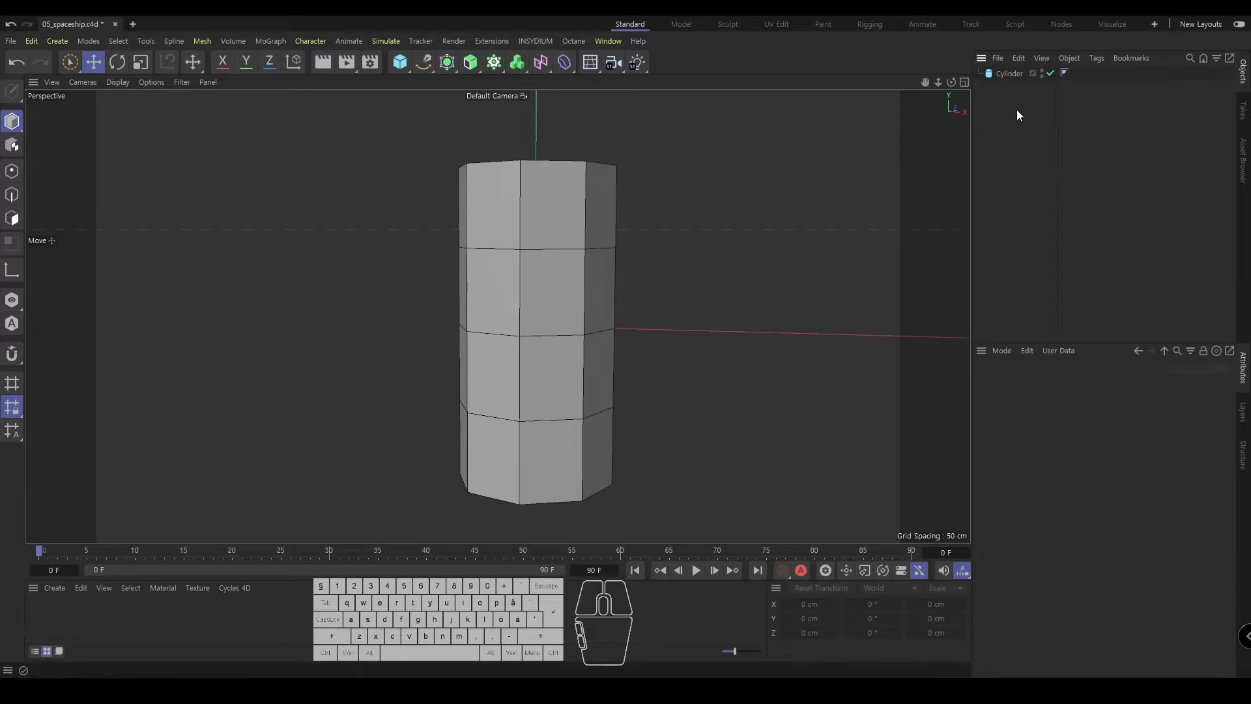
left_click(1007, 76)
left_click_drag(604, 291, 874, 199, "alt")
key("c")
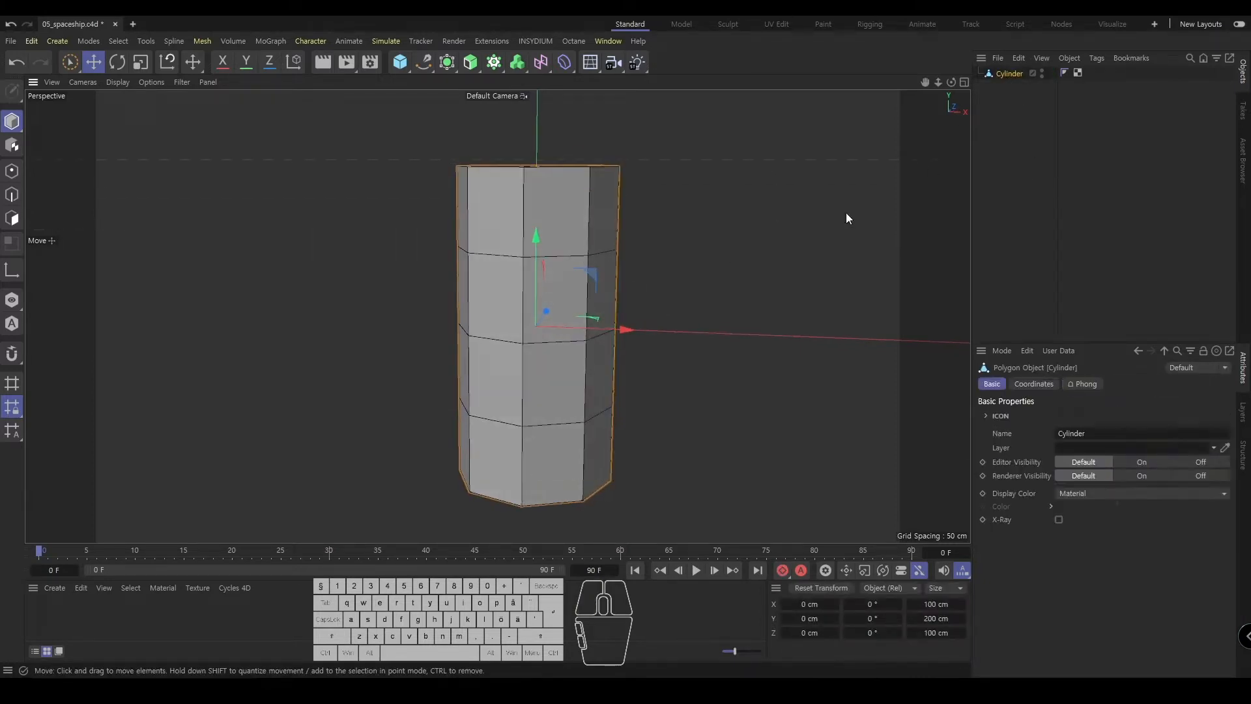
- Switch to point editing mode for the polygonal cylinder
left_click_drag(664, 246, 769, 242, "alt")
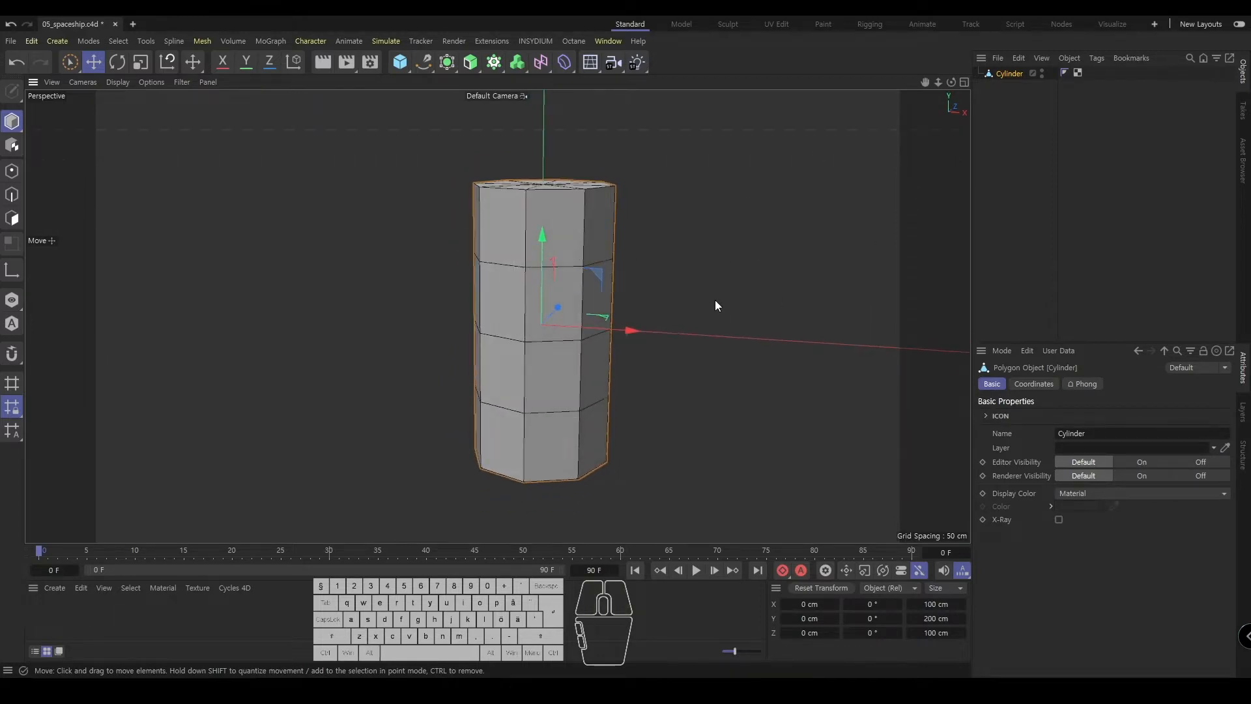
left_click_drag(536, 277, 578, 280, "alt")
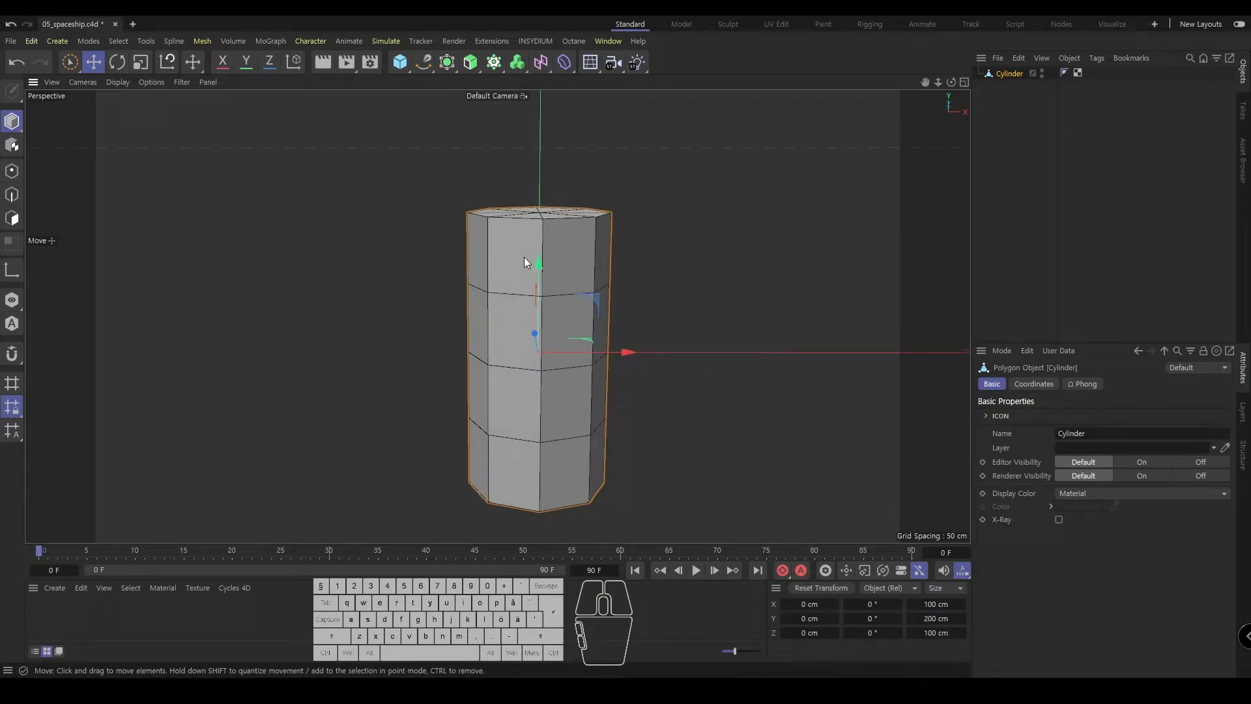
left_click_drag(576, 279, 531, 306, "alt")
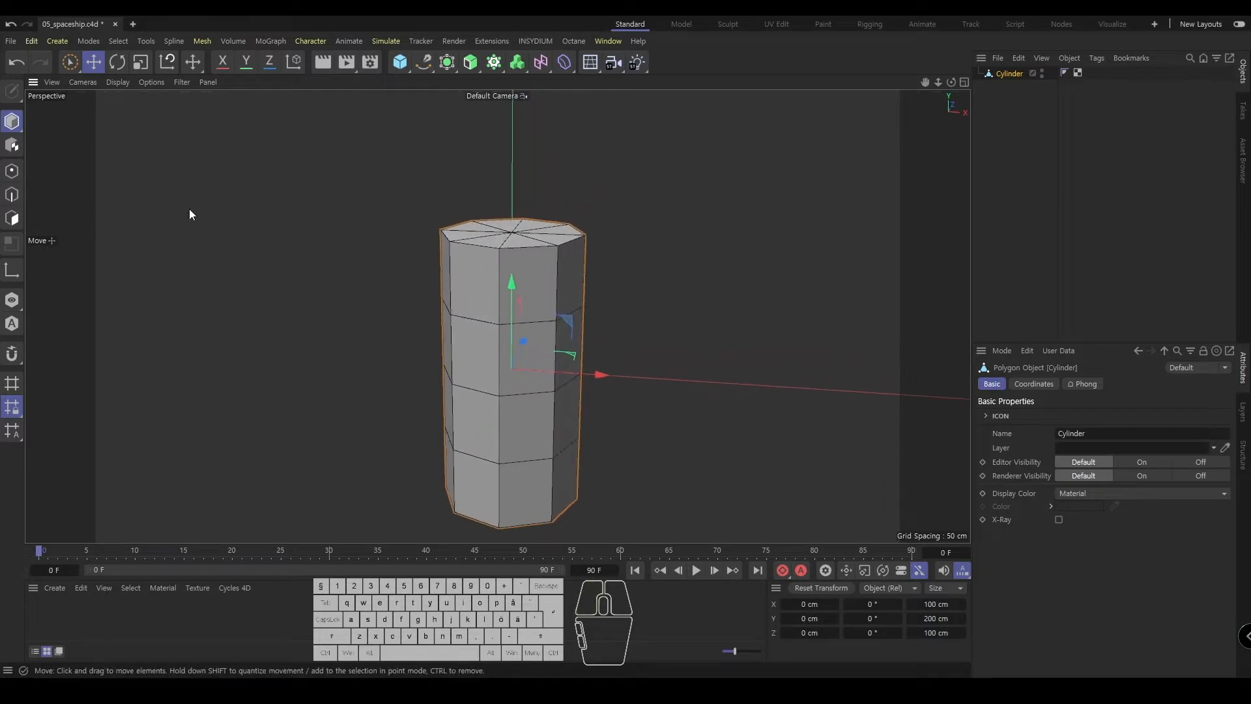
left_click(19, 170)
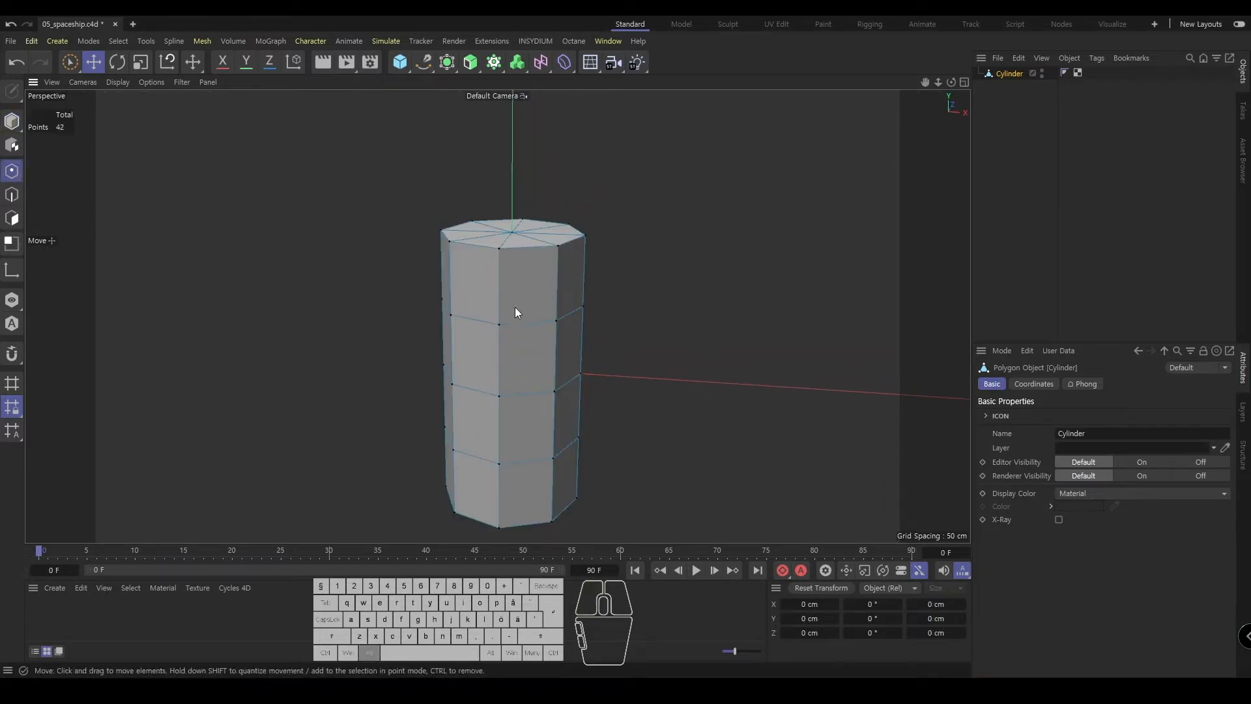
middle_click_drag(553, 265, 527, 264, "alt")
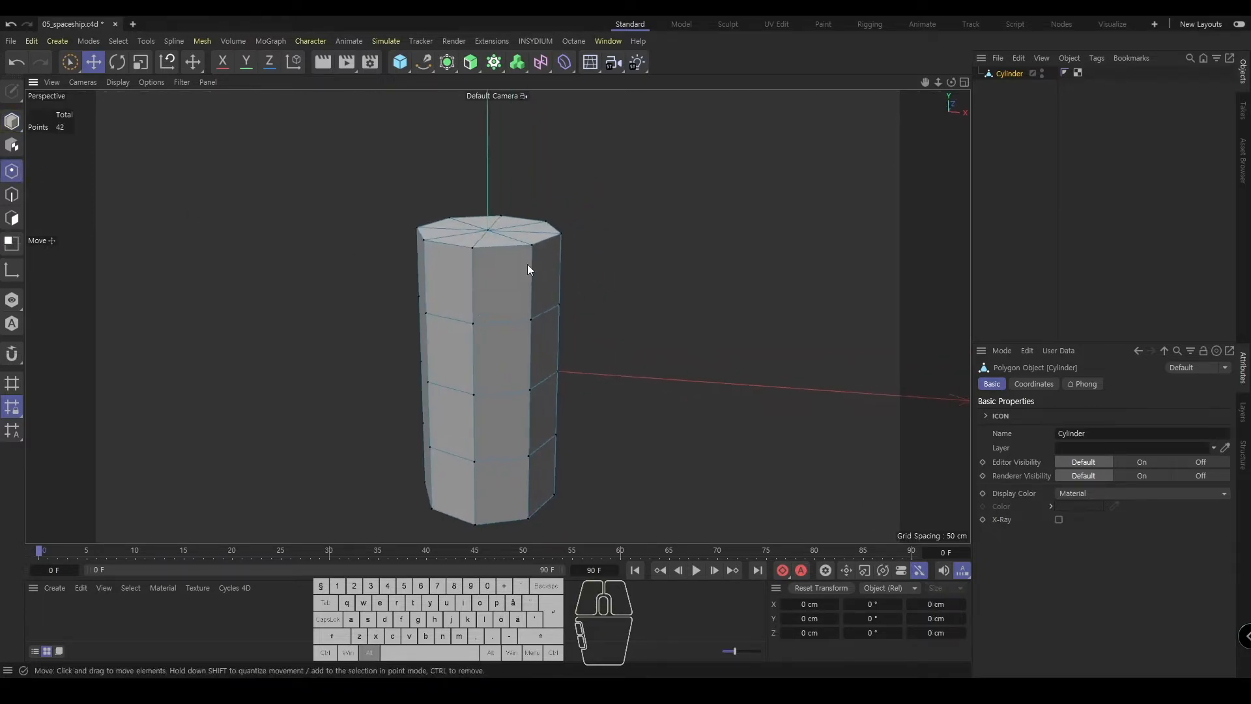
right_click_drag(497, 264, 506, 265, "alt")
middle_click_drag(506, 276, 504, 262, "alt")
right_click_drag(496, 266, 479, 243, "alt")
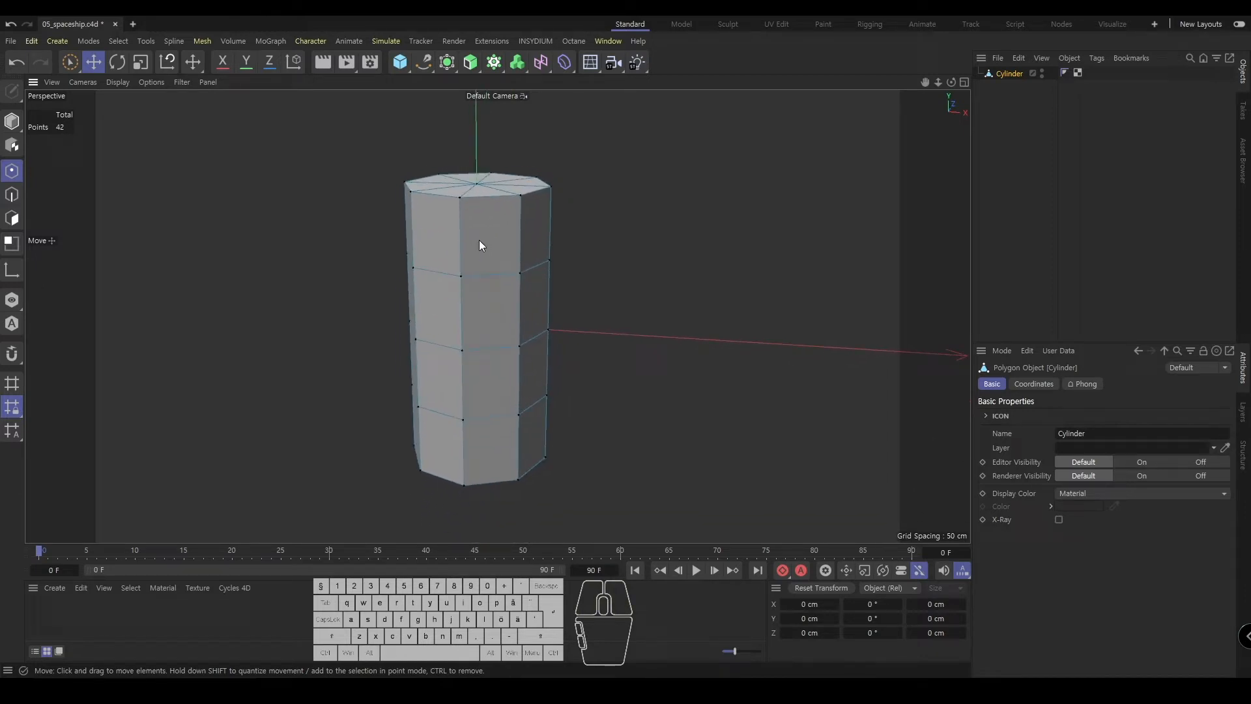
- Activate the Loop Selection tool for selecting the cylinder's points
key("u")
key("l")
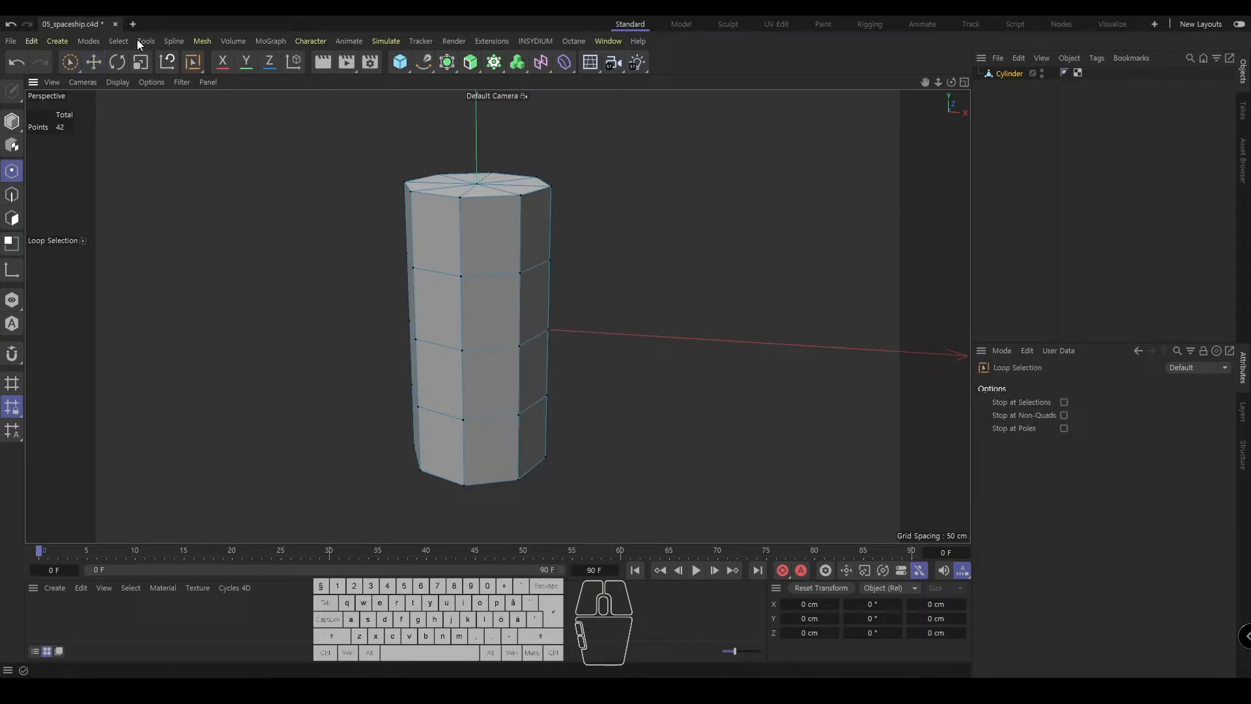
left_click(119, 42)
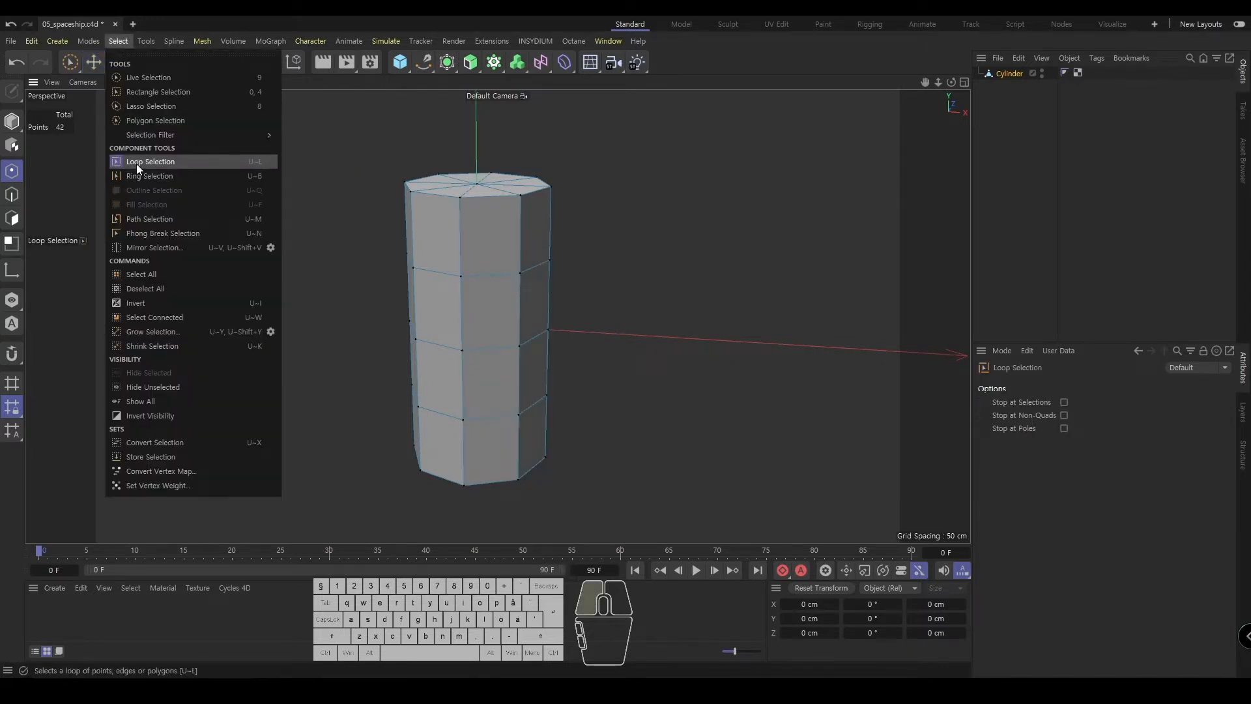
left_click(260, 161)
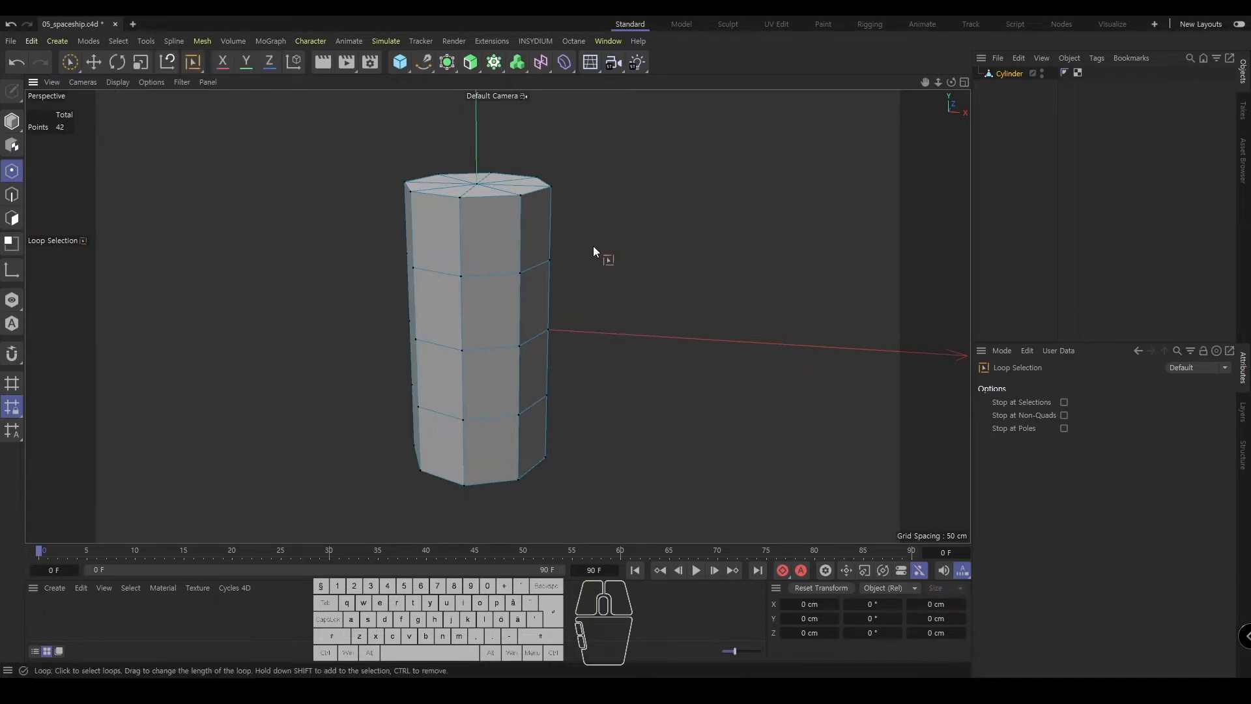
key("u")
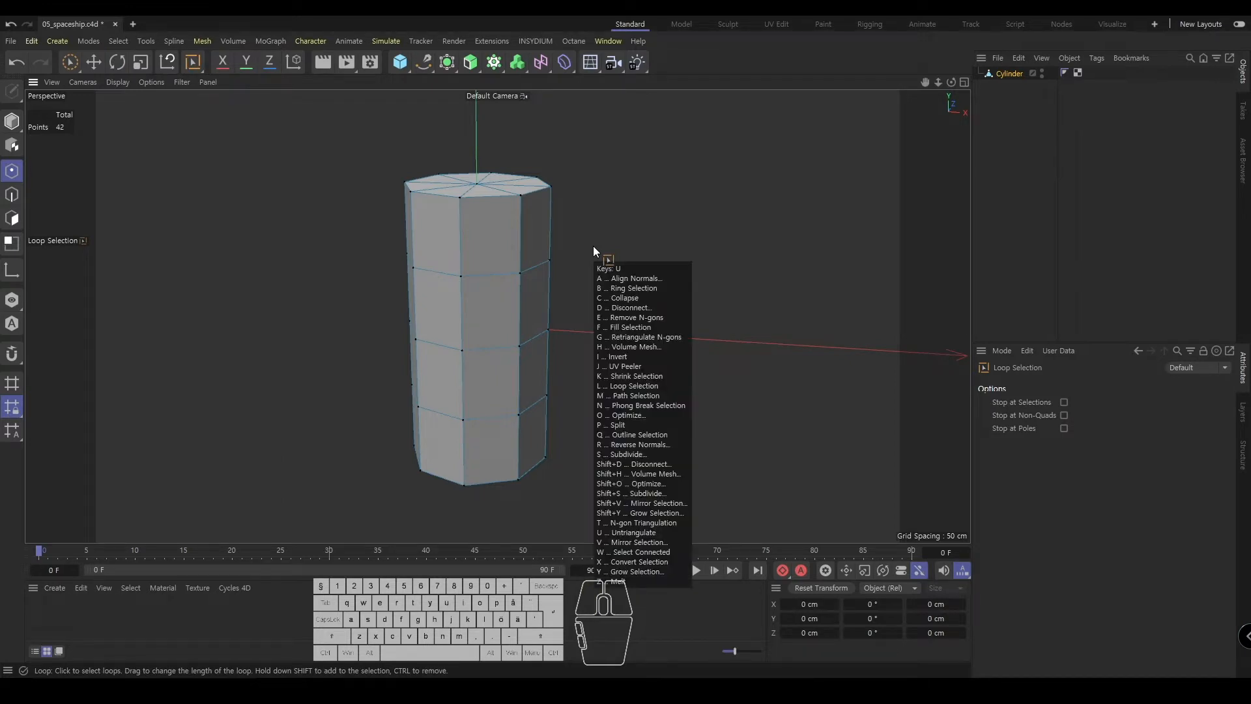
key("u")
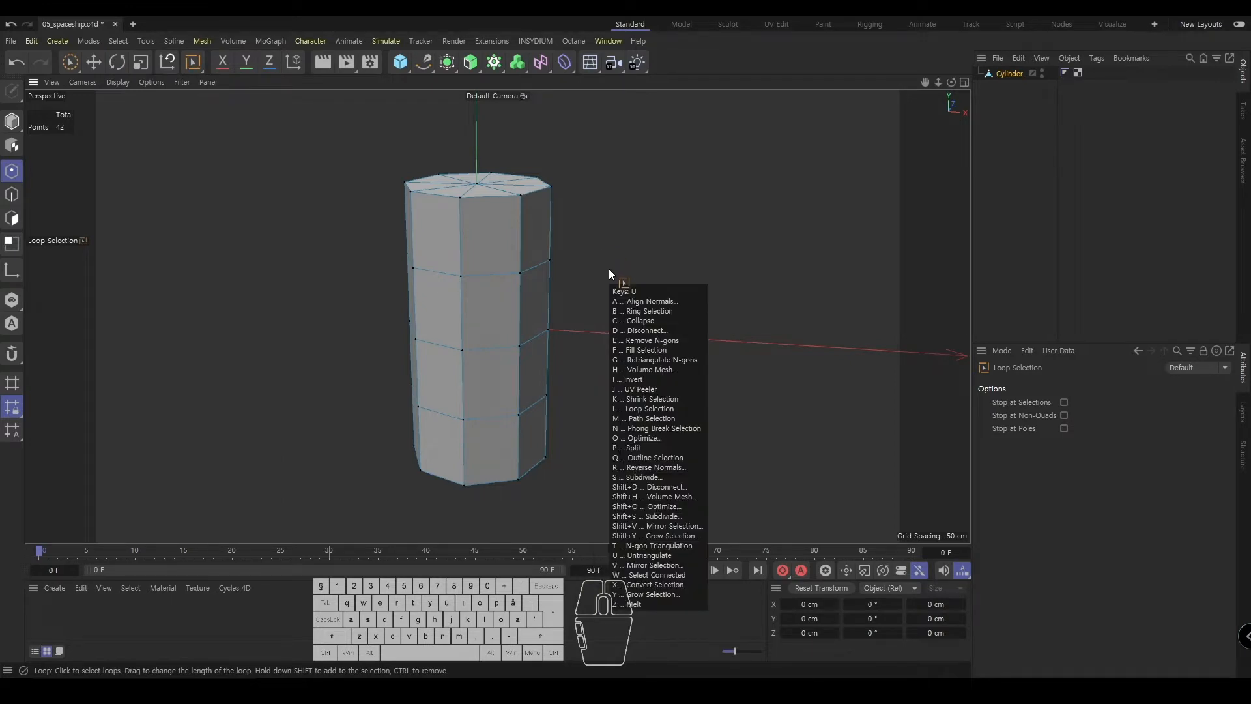
key("l")
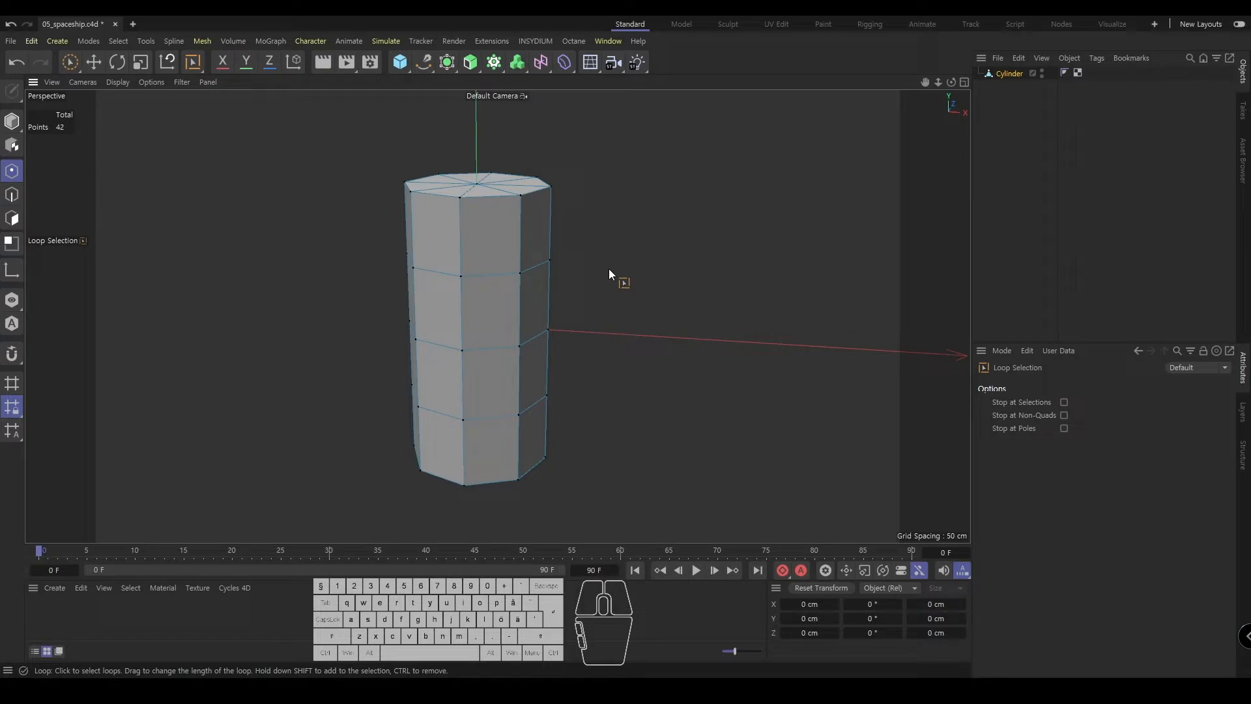
- Save the scene and show the reselected cylinder's points in a maximized Front view
left_click(1011, 168)
key("ctrl+s")
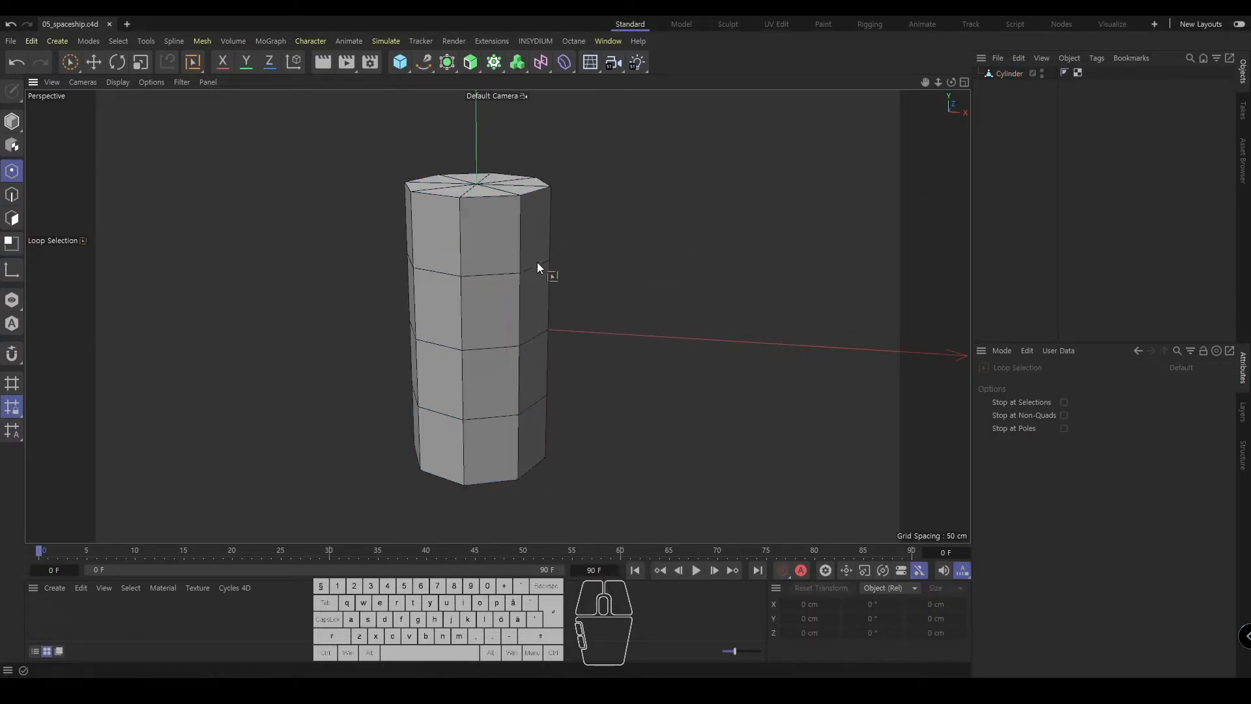
left_click(1008, 74)
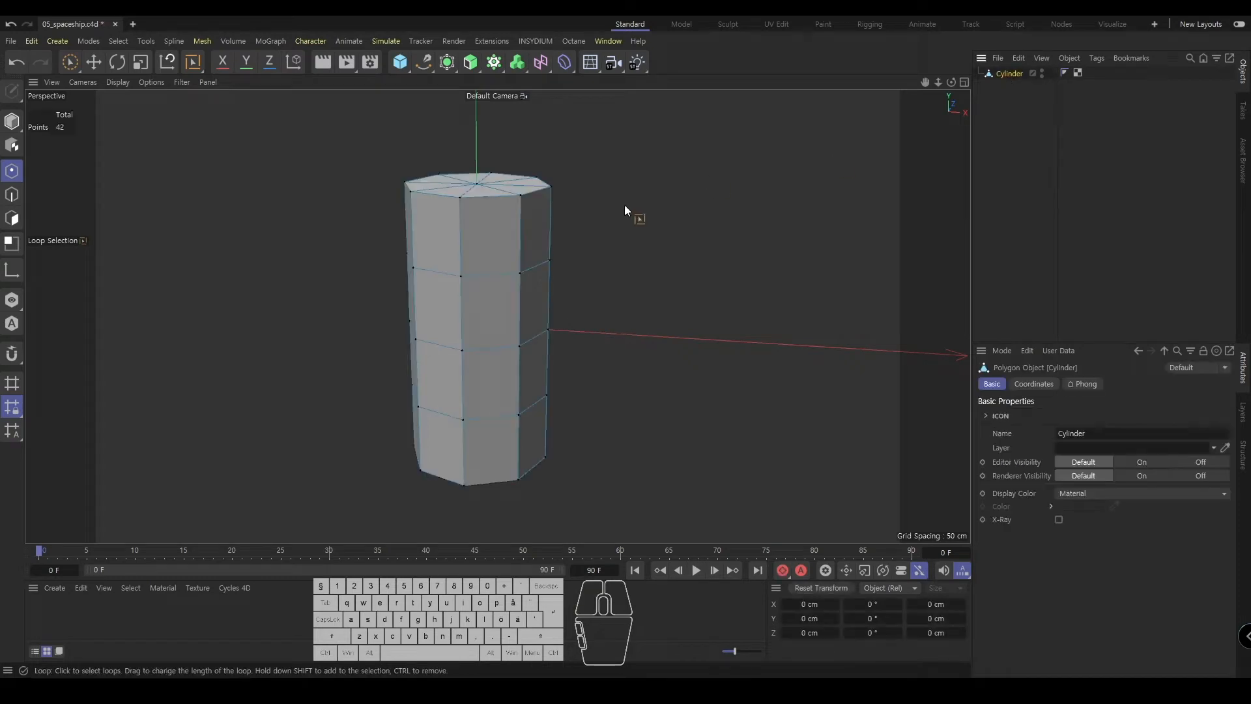
middle_click(616, 228)
middle_click(655, 347)
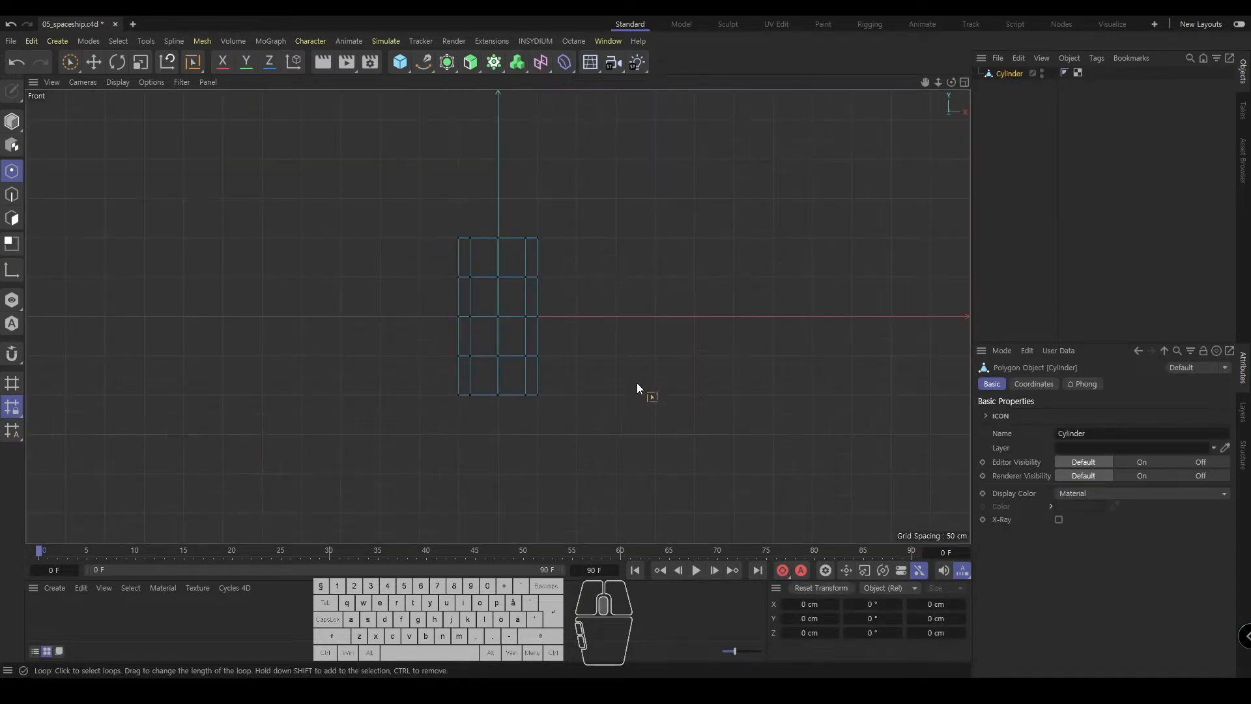
- Loop-select the cylinder's top ring of points in the Front view and activate the Move tool
right_click_drag(590, 280, 597, 278, "alt")
middle_click_drag(597, 278, 619, 276, "alt")
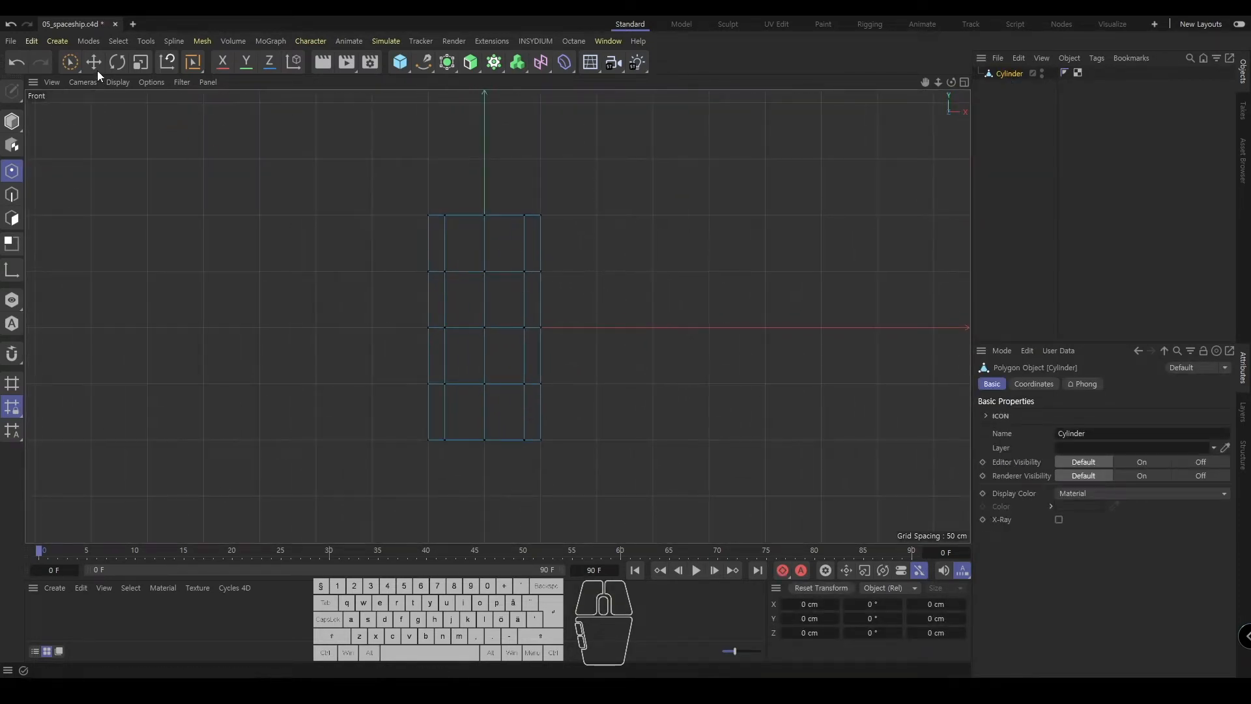
left_click(451, 215)
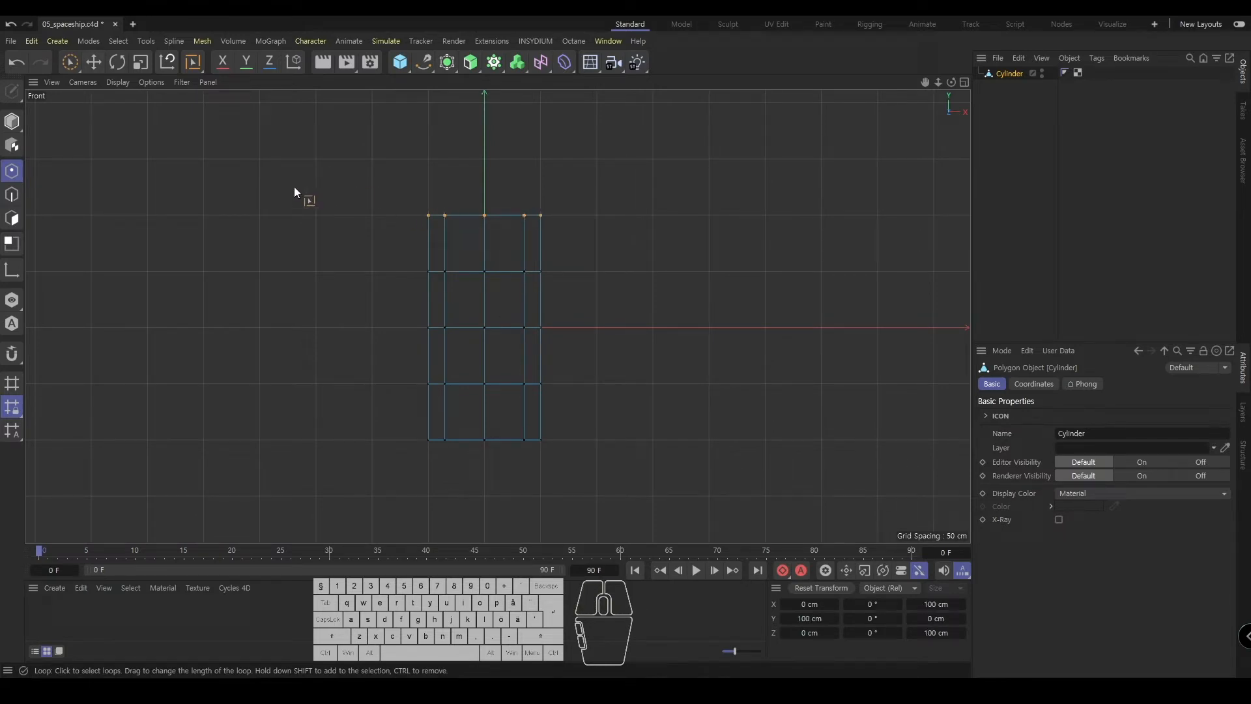
left_click(94, 62)
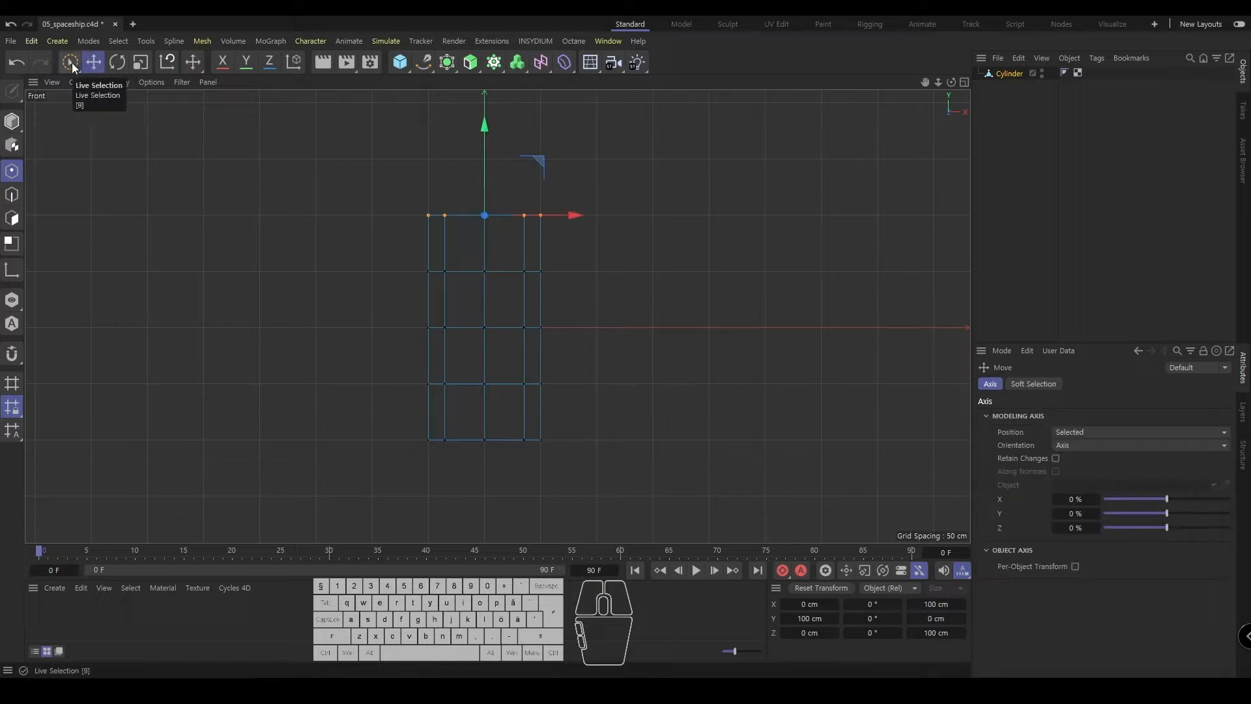
- Try Live Selection on the cylinder's points and on its polygons in polygon mode
left_click_drag(72, 67, 134, 77)
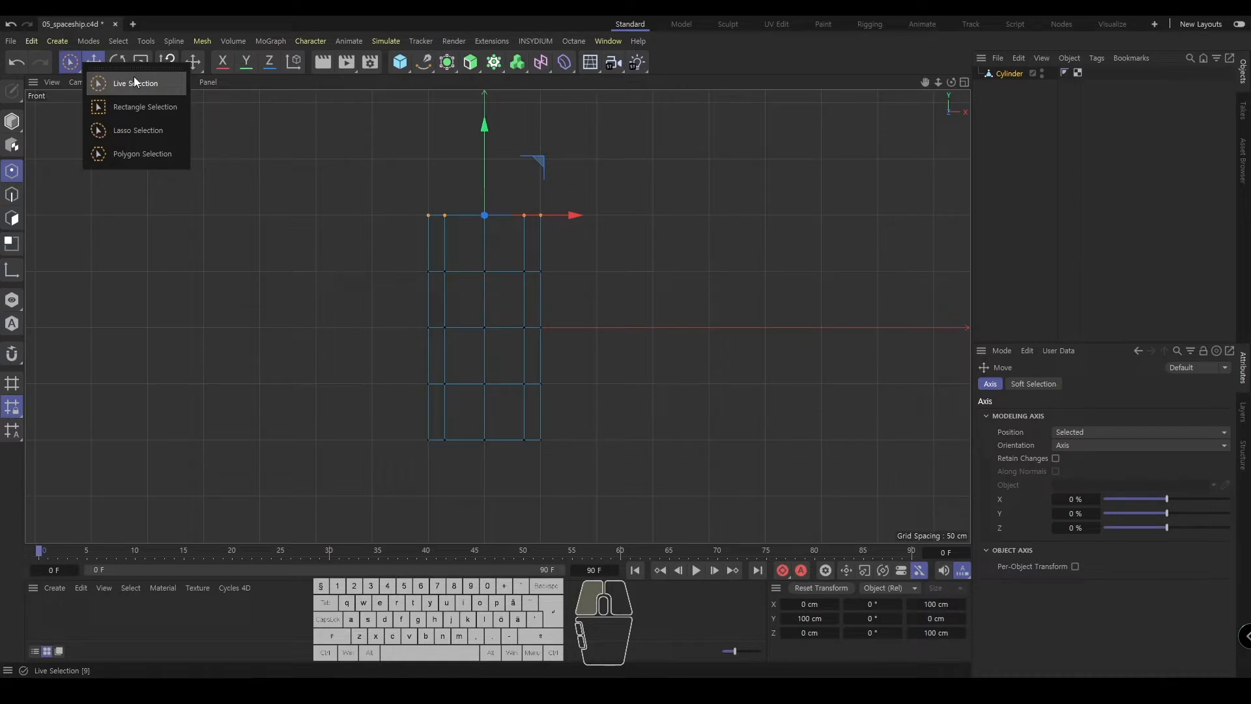
left_click_drag(146, 84, 146, 84)
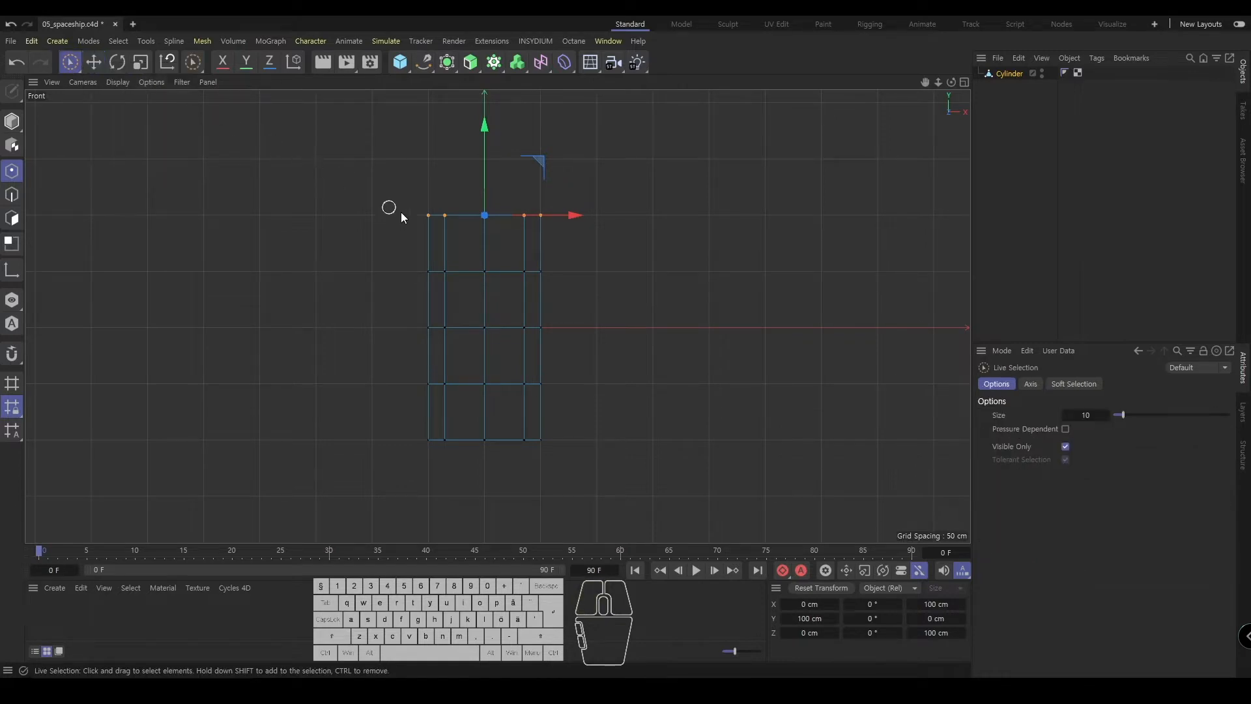
left_click_drag(498, 288, 470, 413)
left_click(12, 218)
left_click_drag(486, 236, 565, 313)
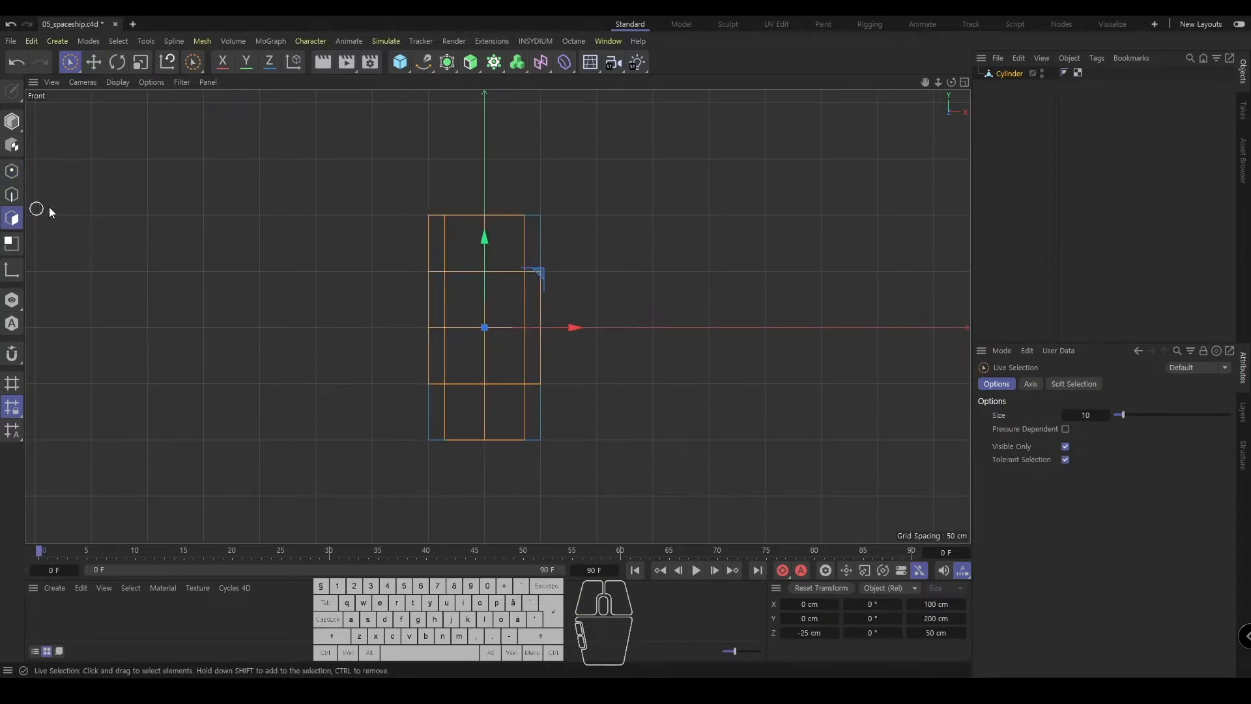
- Return to point mode and select the second row of points from the top with Rectangle Selection
left_click(11, 171)
left_click_drag(73, 52, 143, 112)
left_click_drag(385, 187, 559, 229)
left_click_drag(371, 251, 584, 293)
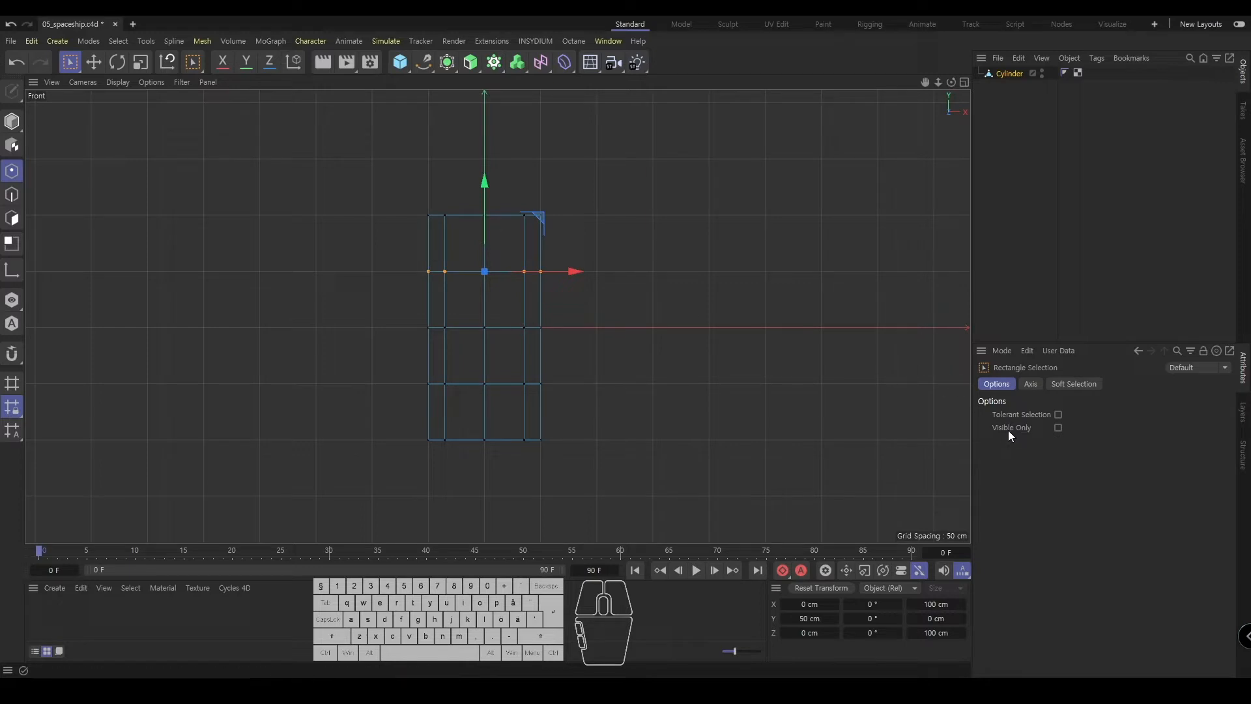
- Enable Visible Only for Rectangle Selection and try selecting rows of the cylinder's points in the Perspective view
middle_click(513, 357)
middle_click(467, 277)
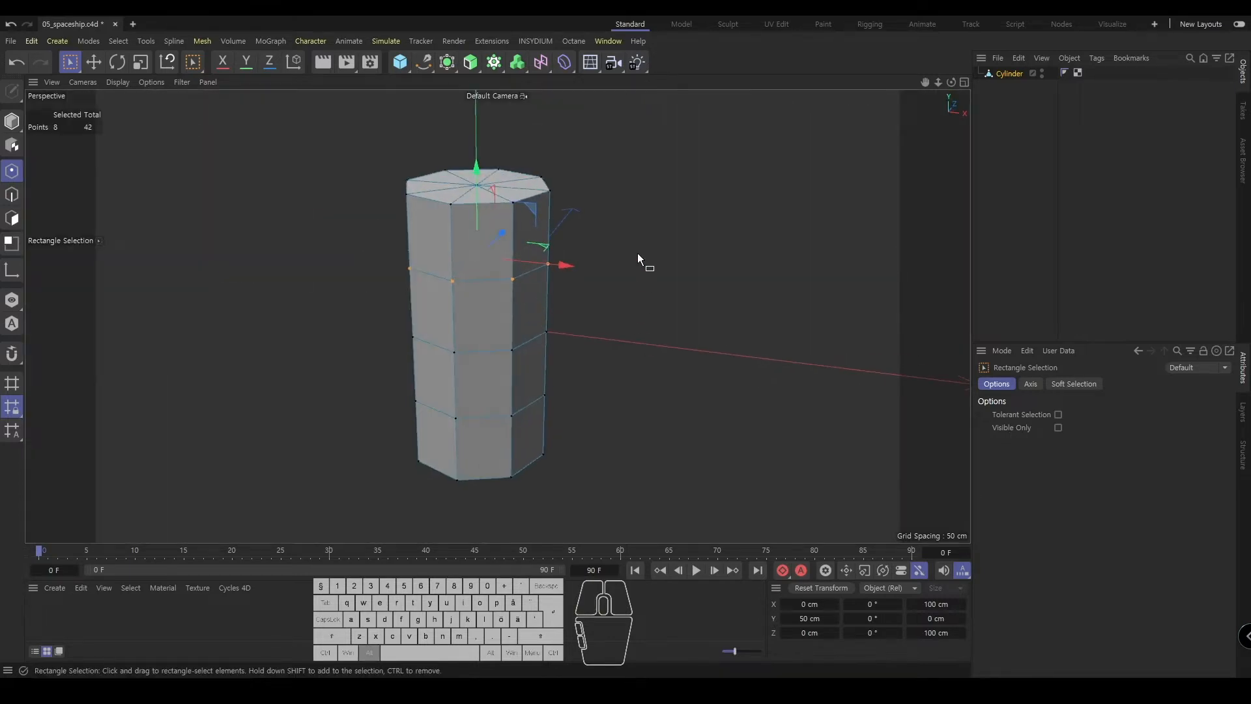
left_click_drag(596, 241, 616, 308)
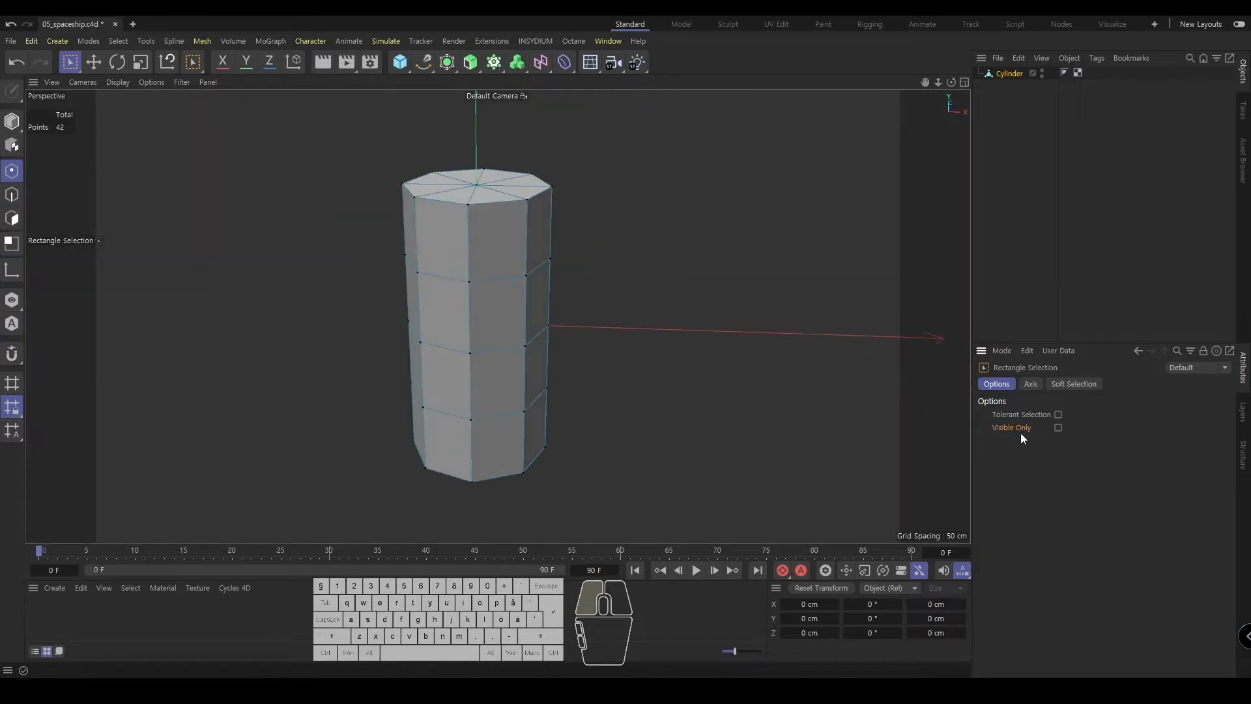
left_click(1058, 428)
left_click_drag(521, 356, 540, 315, "alt")
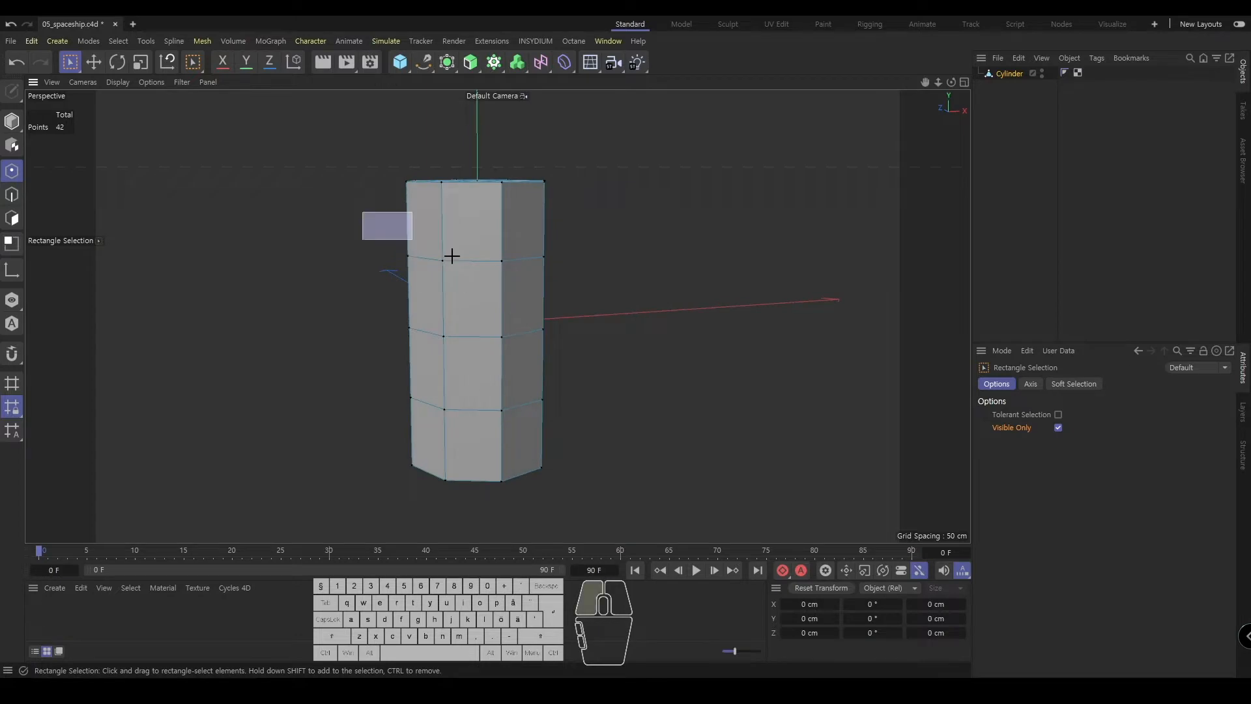
left_click_drag(453, 256, 637, 306)
left_click_drag(507, 293, 735, 347, "alt")
left_click_drag(350, 299, 662, 370)
- Disable Visible Only, select the cylinder's complete second row of points, and return to the Front view
left_click(1058, 427)
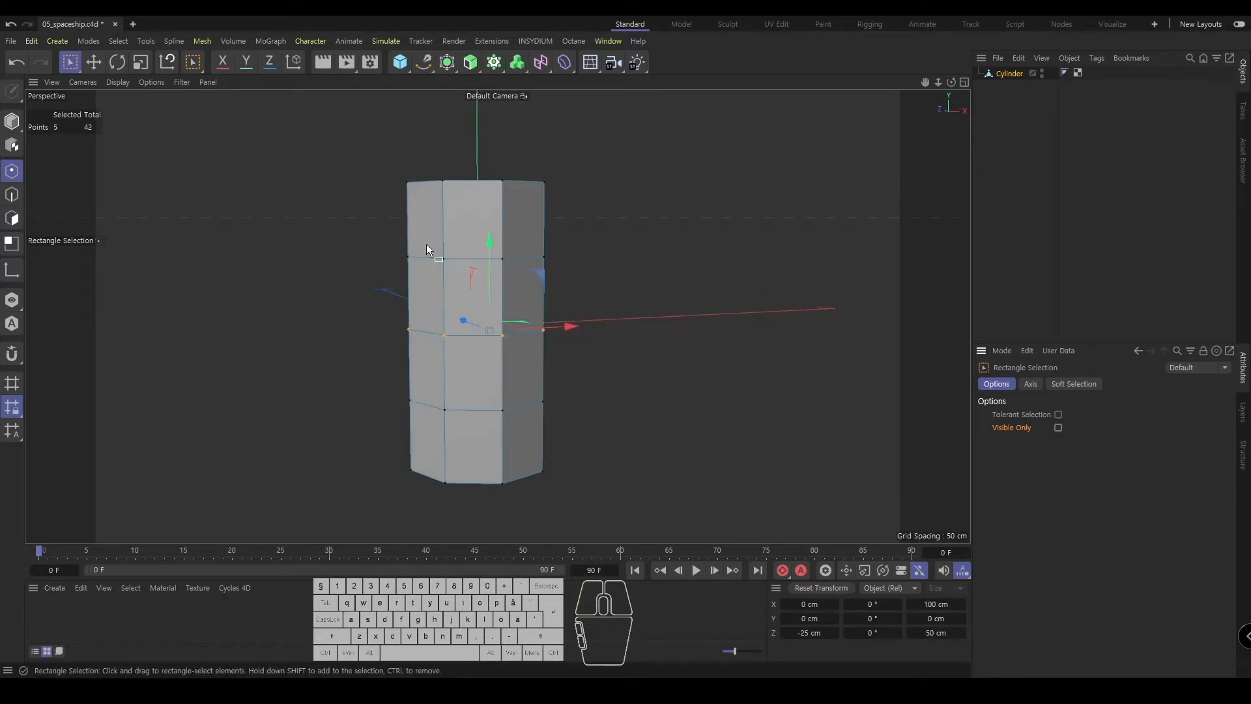
left_click_drag(346, 225, 641, 311)
left_click_drag(393, 177, 564, 263, "alt")
middle_click(565, 263, "alt")
middle_click(637, 335, "alt")
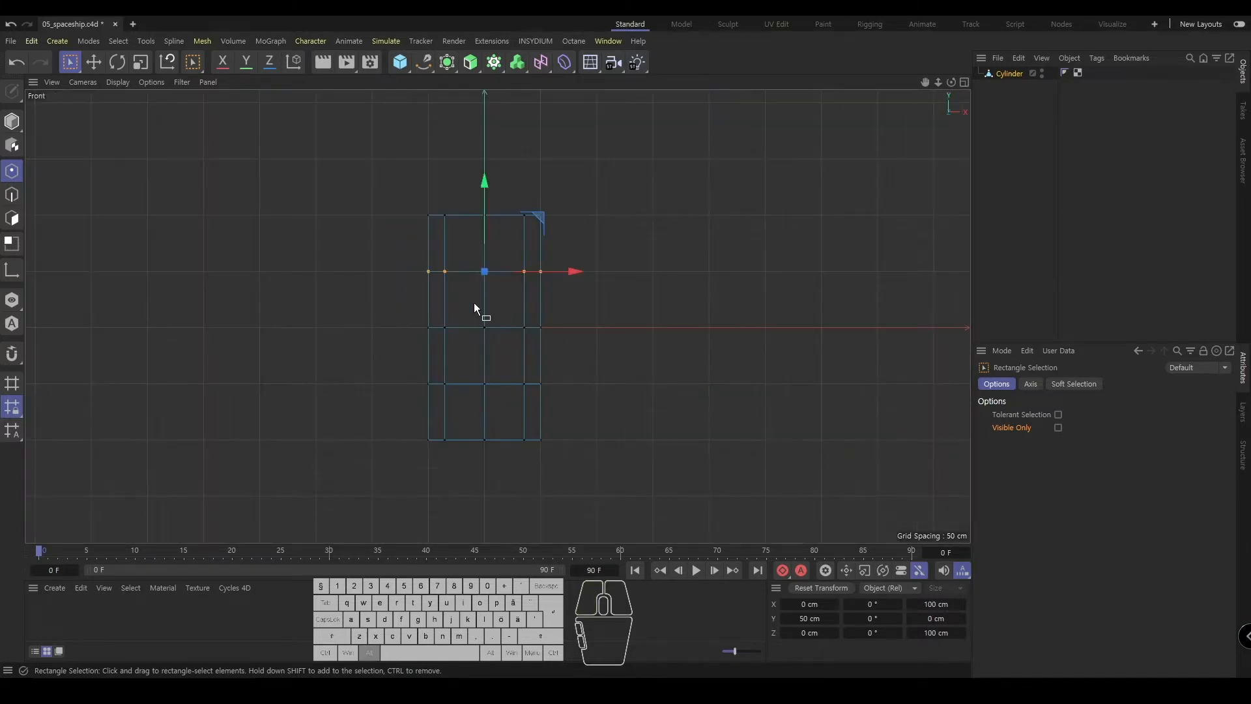
- Select the cylinder's middle row of points in the Front view and try moving it upward
mouse_move(475, 302)
right_mouse_down("alt")
mouse_move(474, 245)
mouse_move(477, 318)
right_mouse_up("alt")
middle_click_drag(477, 319, 497, 315, "alt")
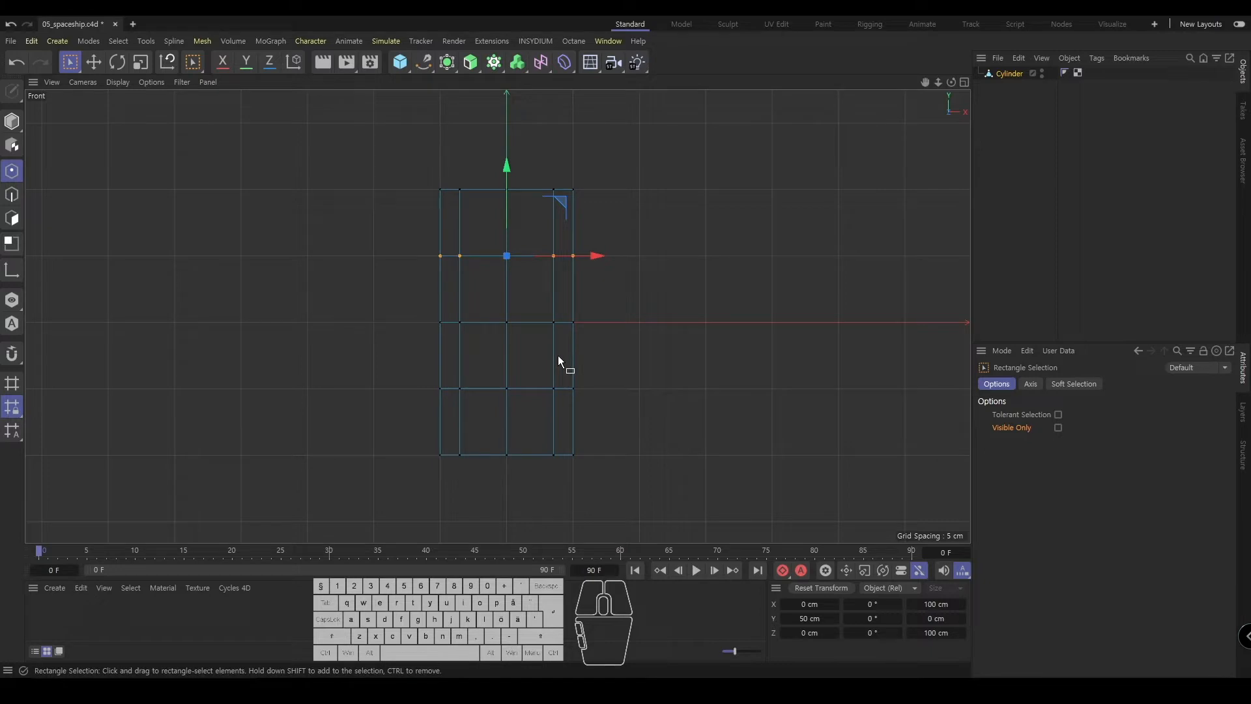
middle_click_drag(600, 263, 588, 271, "alt")
left_click_drag(363, 277, 637, 357)
scroll(497, 335, "up", 1)
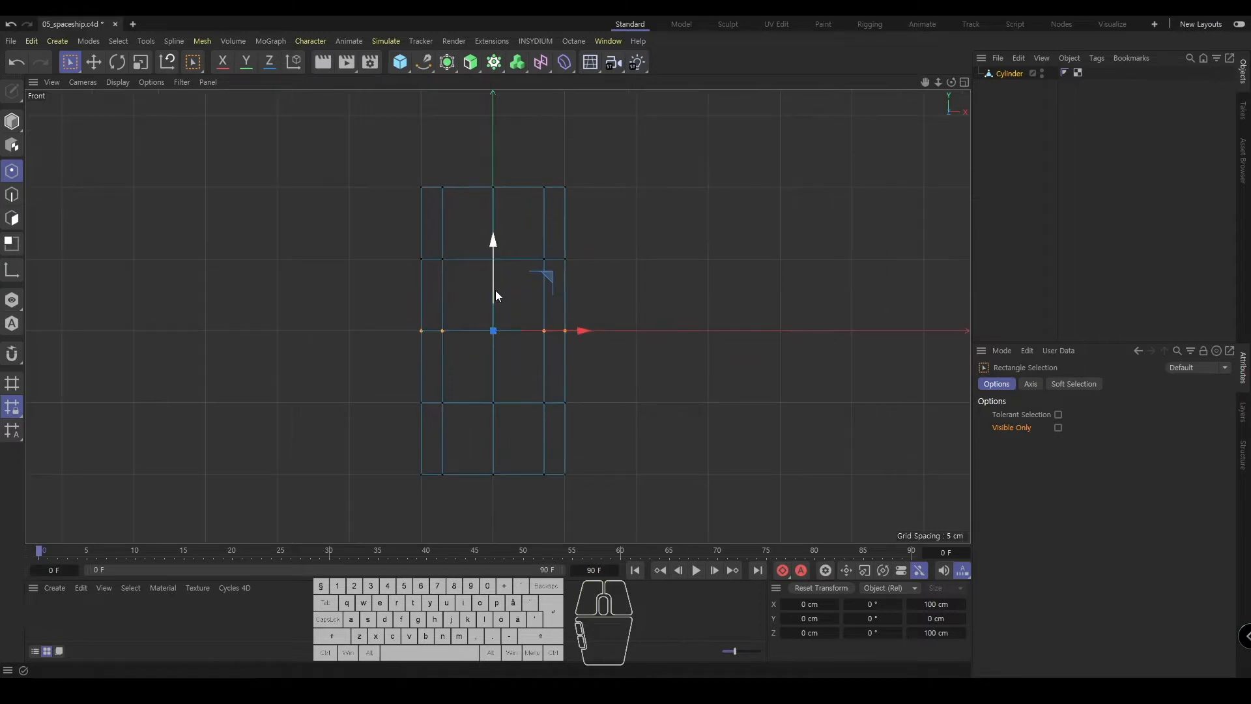
left_click_drag(495, 291, 497, 247)
key("ctrl+z")
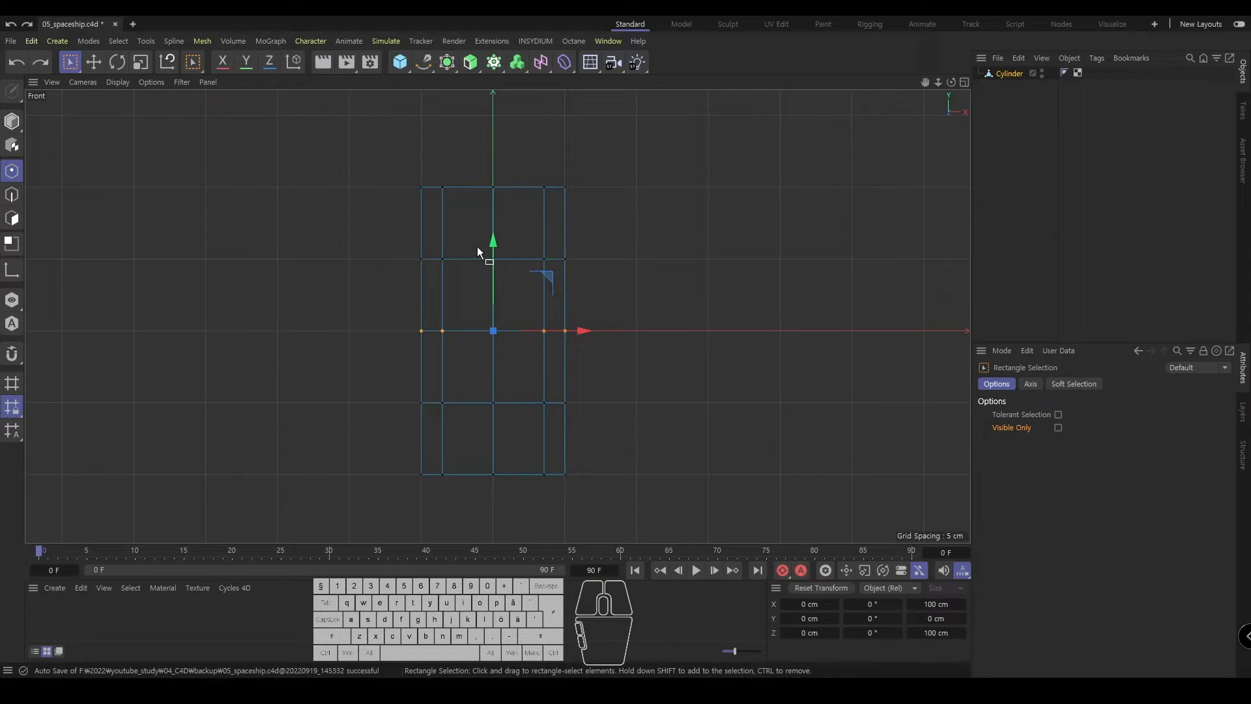
- Save the scene and raise the middle row of points to about Y 29 cm and the row above to about Y 67.7 cm
key("ctrl+s")
left_click_drag(493, 295, 500, 250)
middle_click_drag(500, 251, 511, 294, "alt")
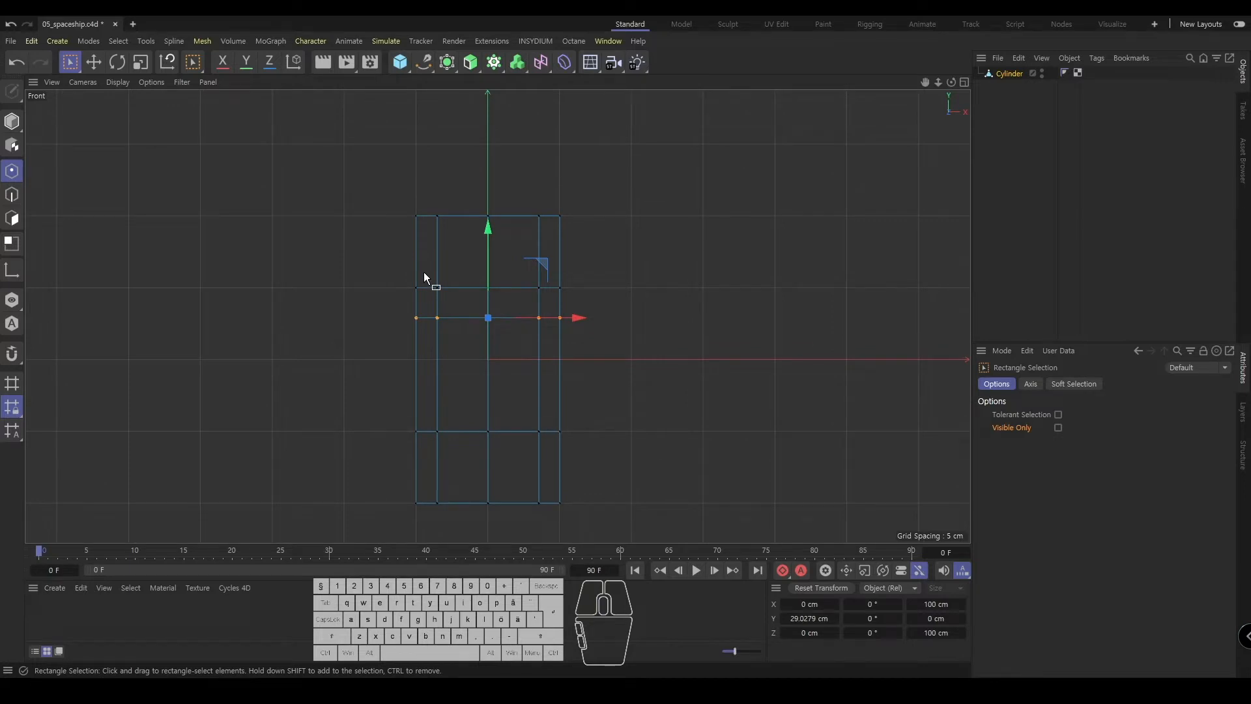
left_click_drag(357, 258, 644, 301)
left_click_drag(488, 241, 483, 215)
- Select the cylinder's top row of points and try scaling it down with the Scale tool in the XY plane
left_click_drag(326, 145, 611, 231)
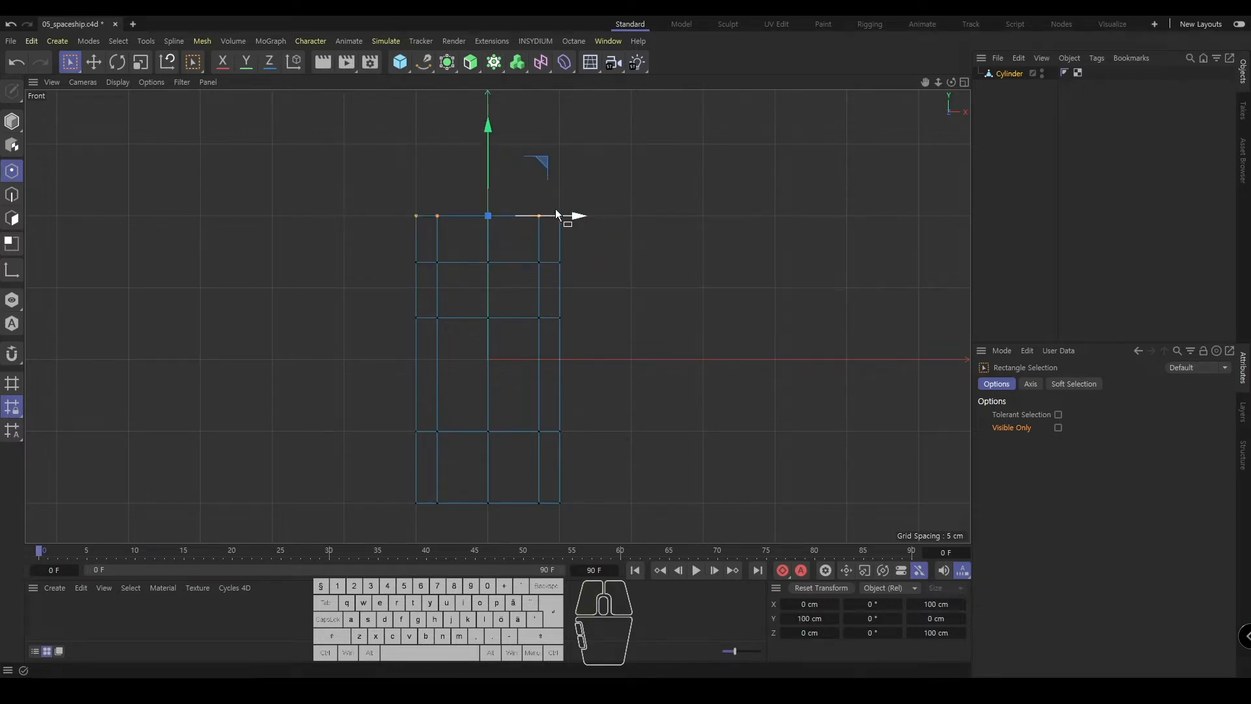
key("t")
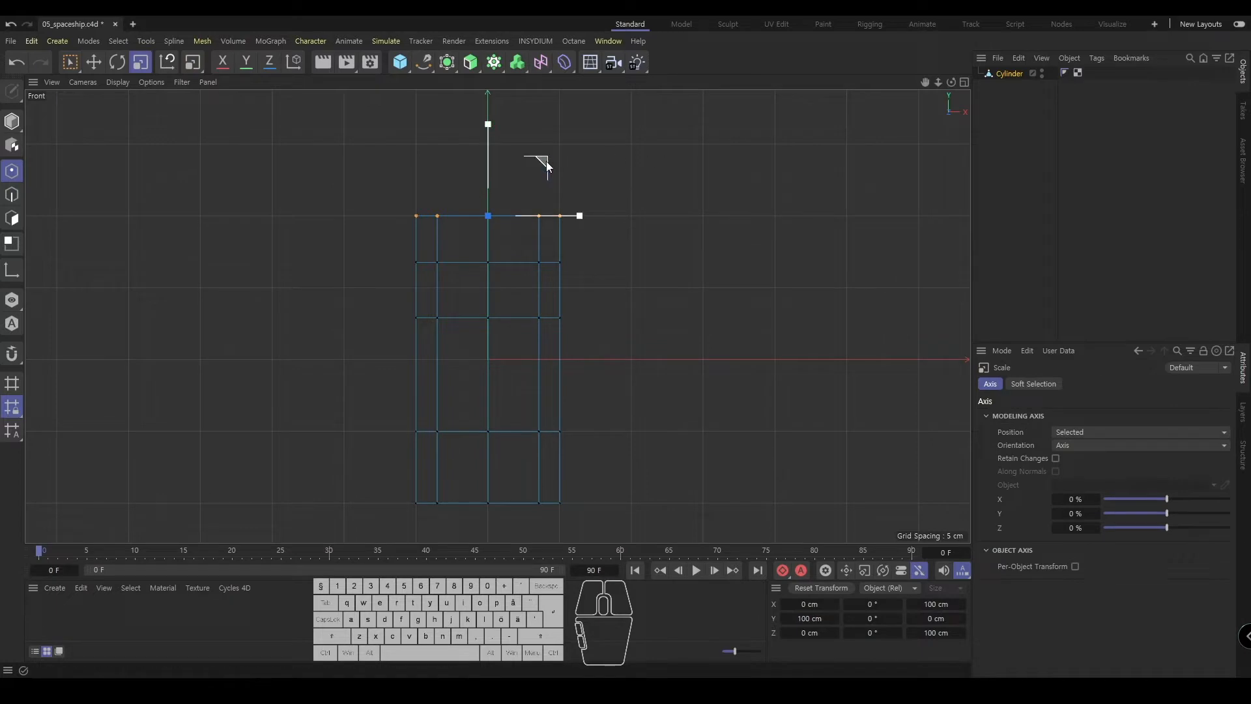
left_click_drag(546, 159, 500, 190)
key("ctrl+z")
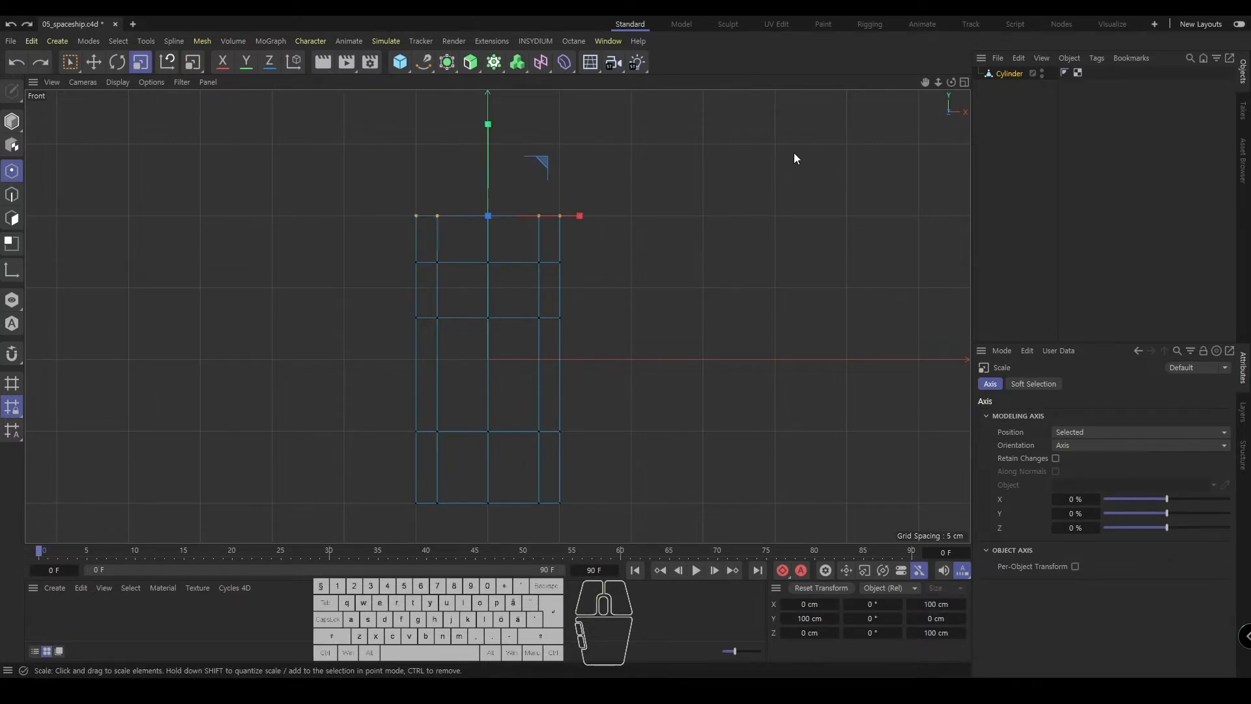
- Try scaling the top points along different axes in the Perspective view
left_click_drag(795, 160, 501, 340)
middle_click(500, 340)
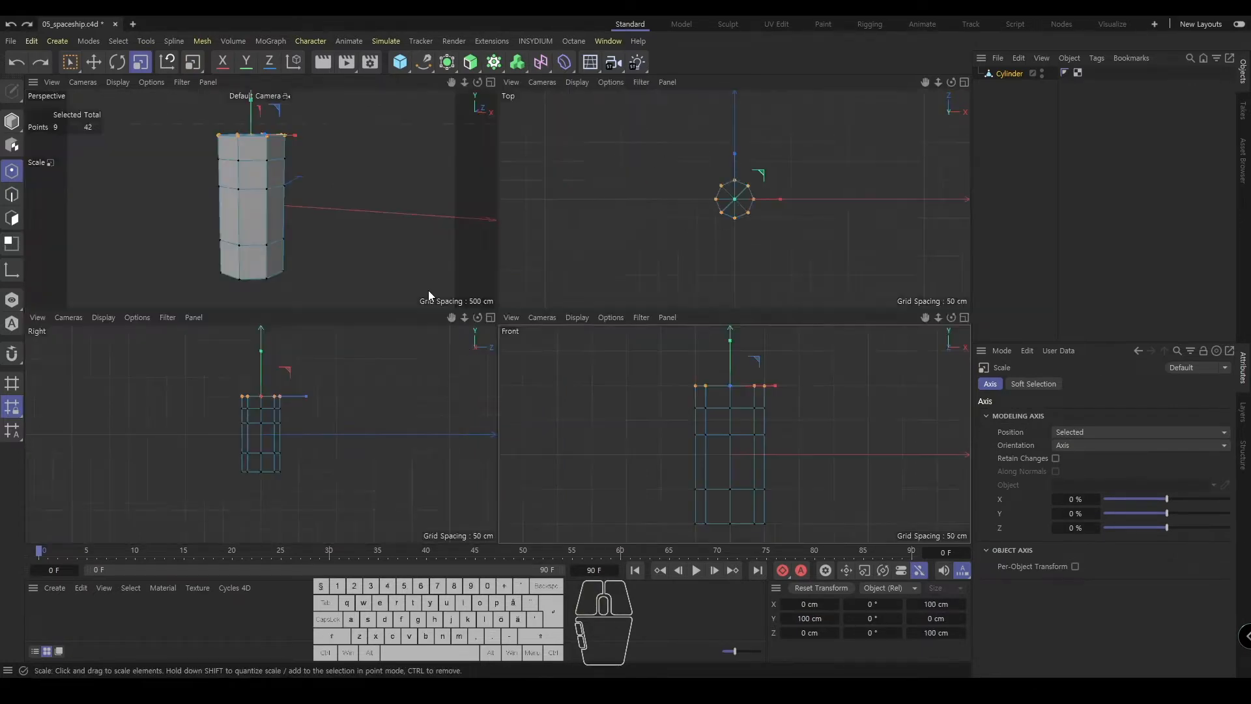
middle_click(428, 291)
left_click_drag(470, 194, 498, 237, "alt")
key("ctrl+z")
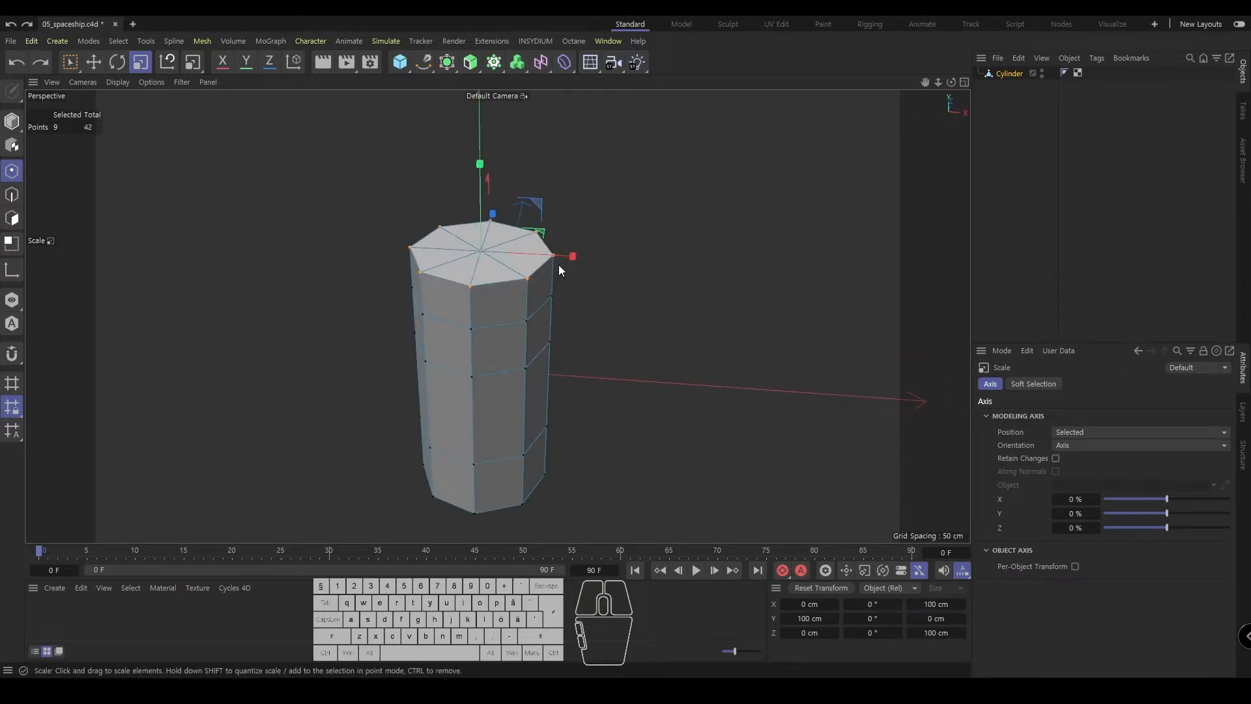
left_click_drag(558, 264, 475, 252)
key("ctrl+z")
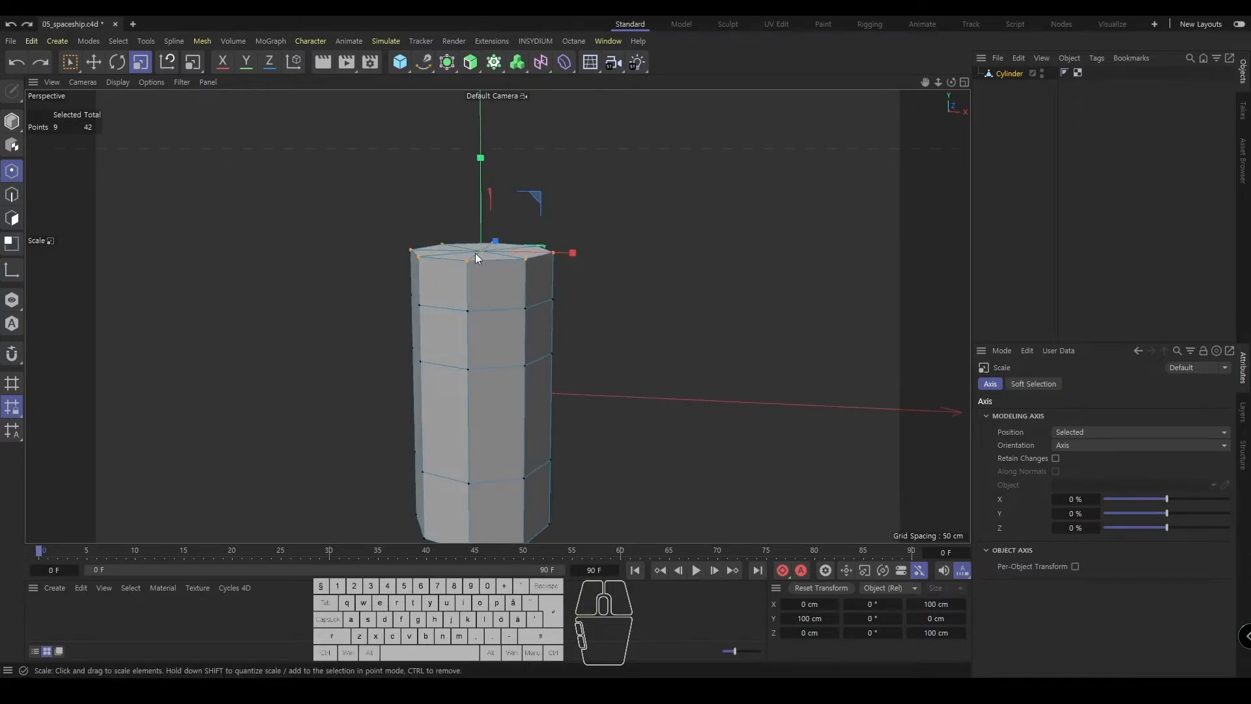
left_click_drag(488, 206, 478, 211)
key("ctrl+z")
- Scale the top row of points along X only to 25 cm in the Front view
middle_click(624, 240)
middle_click(636, 401)
scroll(558, 235, "down", 2)
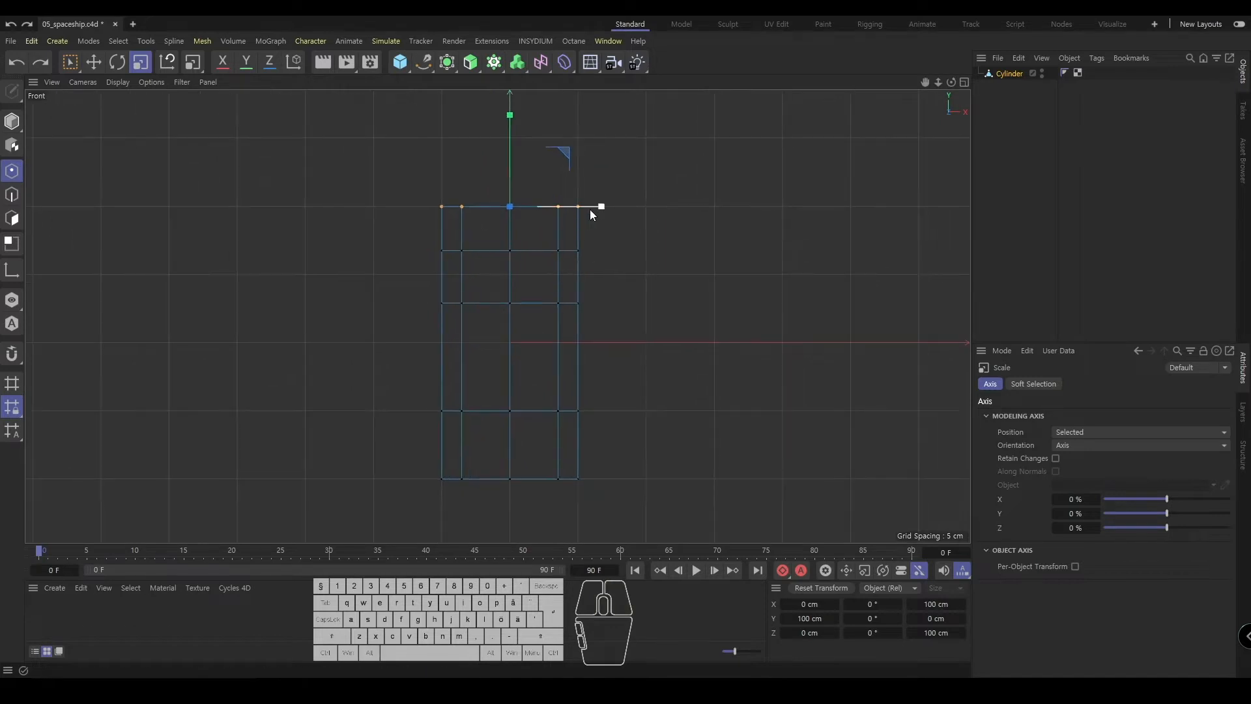
left_click_drag(591, 214, 536, 215, "shift")
- Select the second row of points from the top and scale it uniformly to 80 cm
left_click(72, 62)
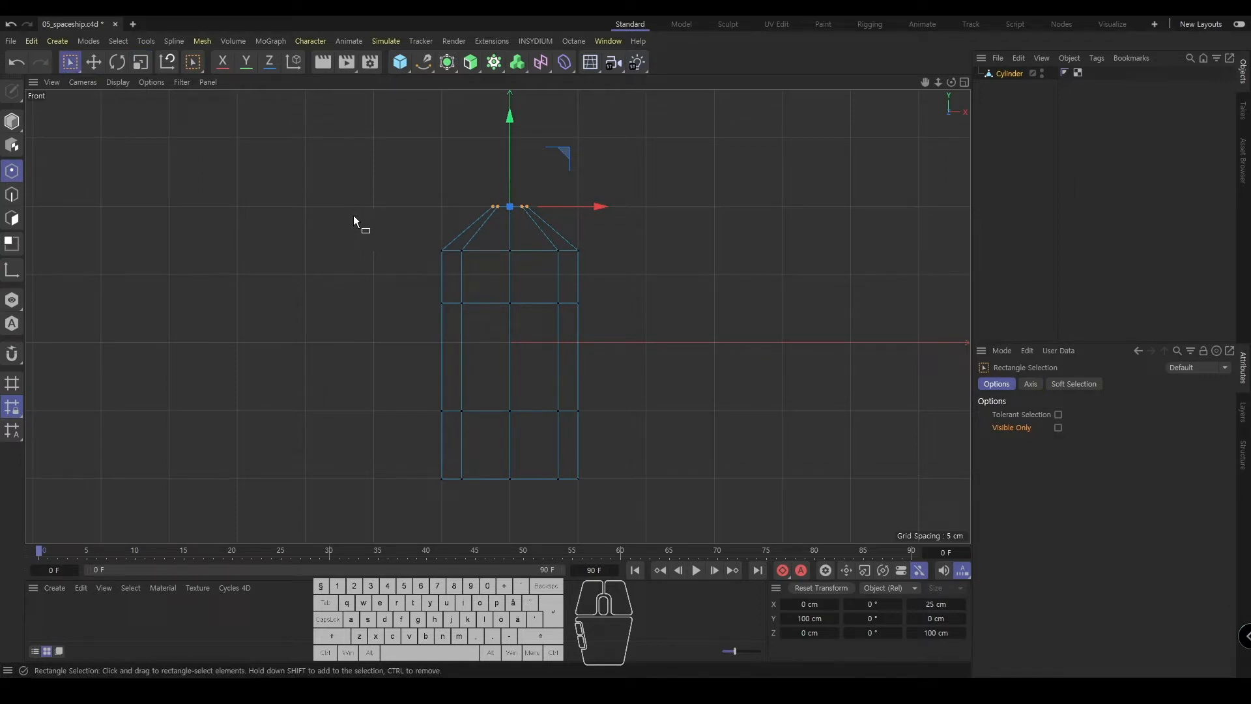
left_click_drag(354, 215, 653, 282)
scroll(505, 266, "up", 1)
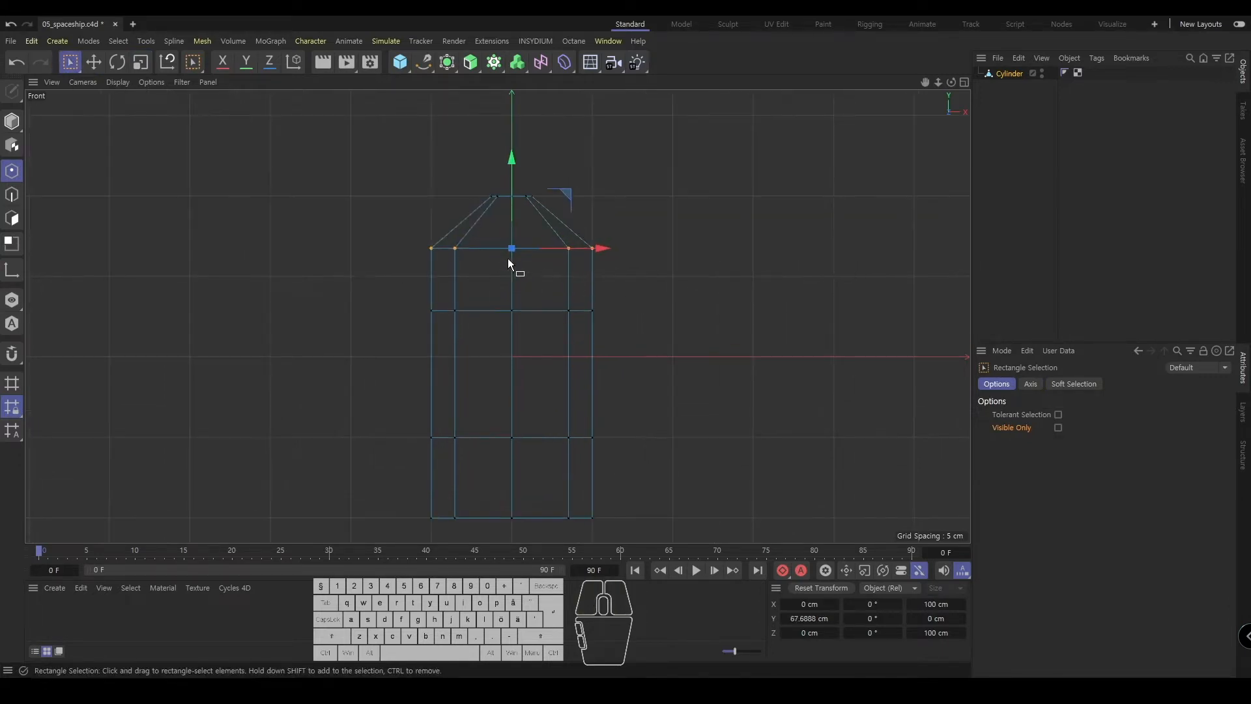
key("t")
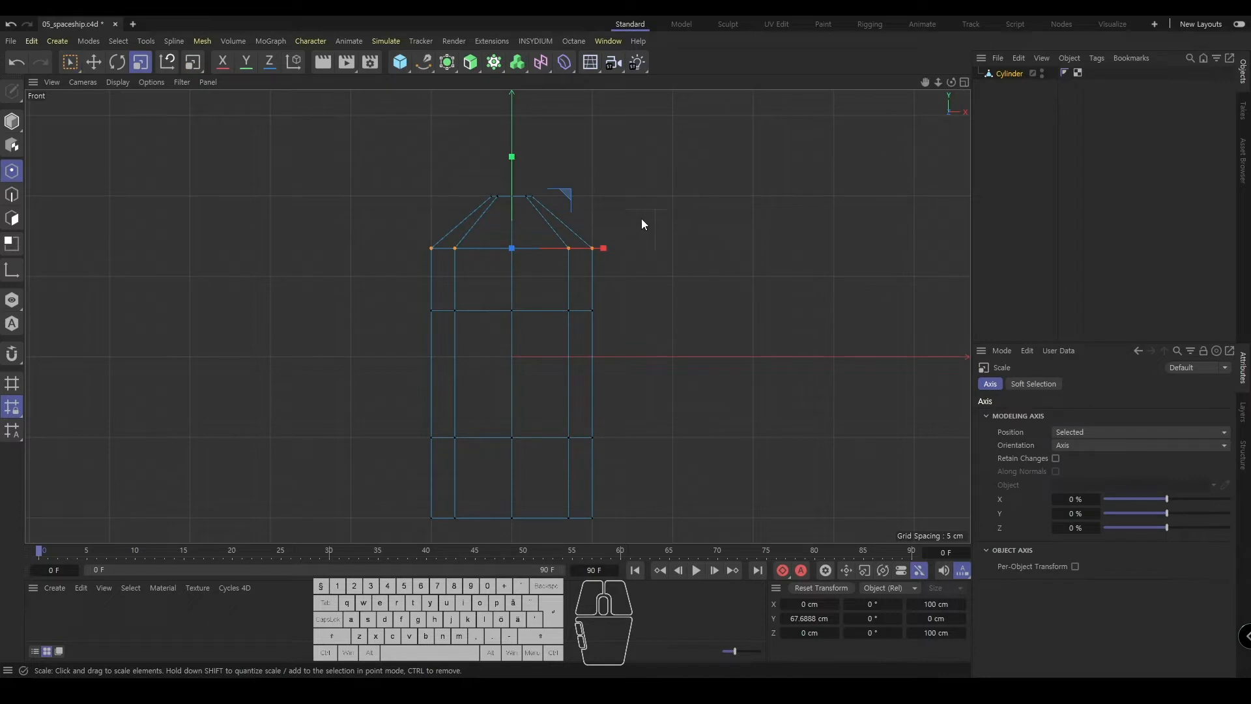
left_click_drag(883, 150, 765, 166, "shift")
middle_click_drag(718, 271, 667, 330, "alt")
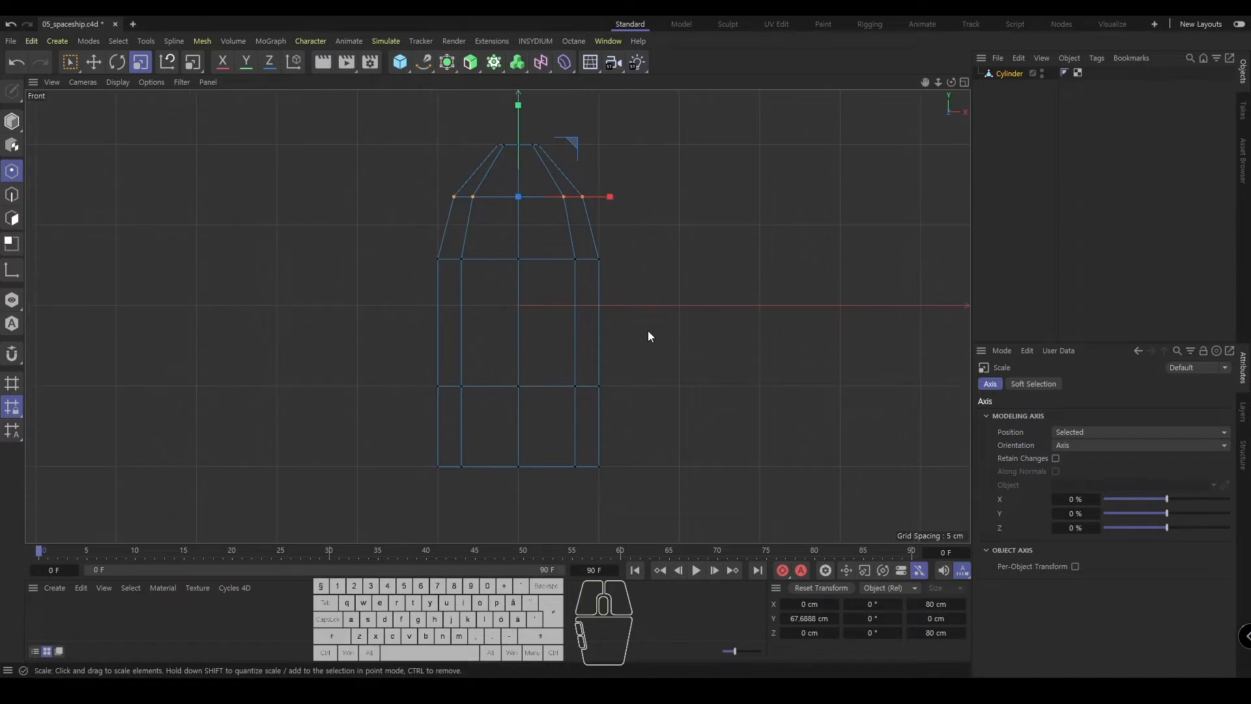
- Select the cylinder's bottom row of points and scale it uniformly to 40 cm
left_click(69, 63)
left_click_drag(373, 419, 706, 498)
key("t")
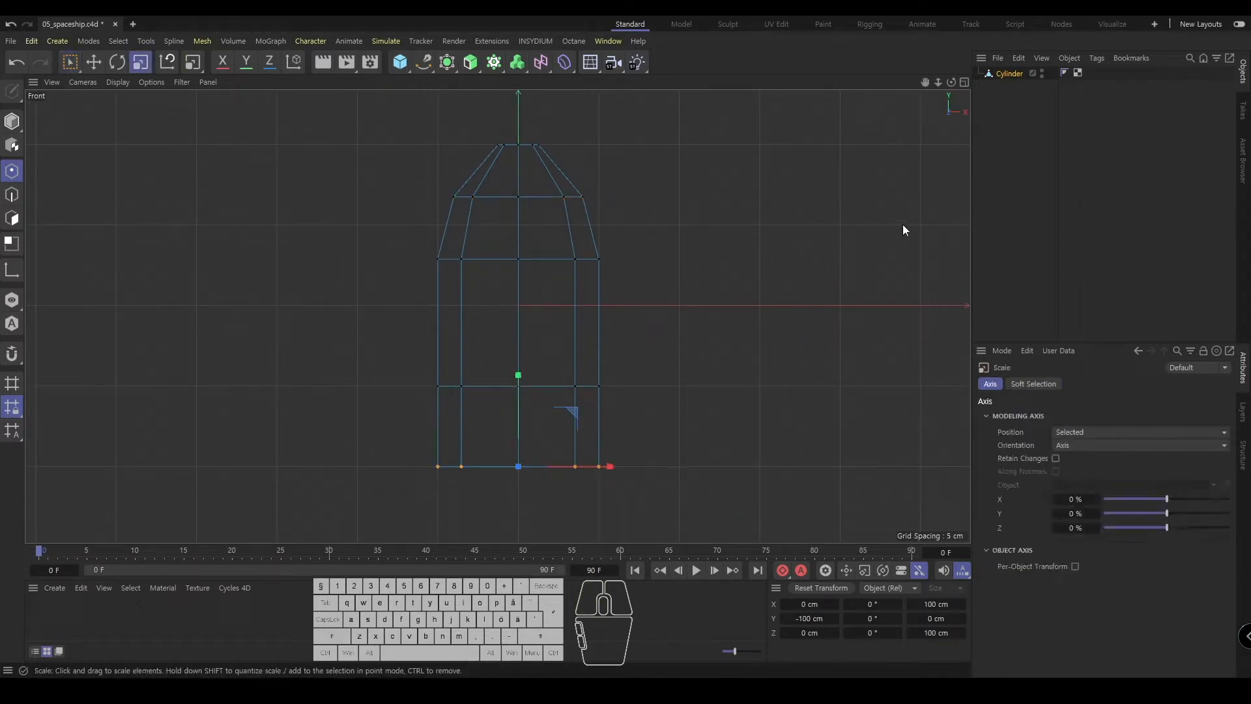
left_click_drag(902, 224, 648, 318)
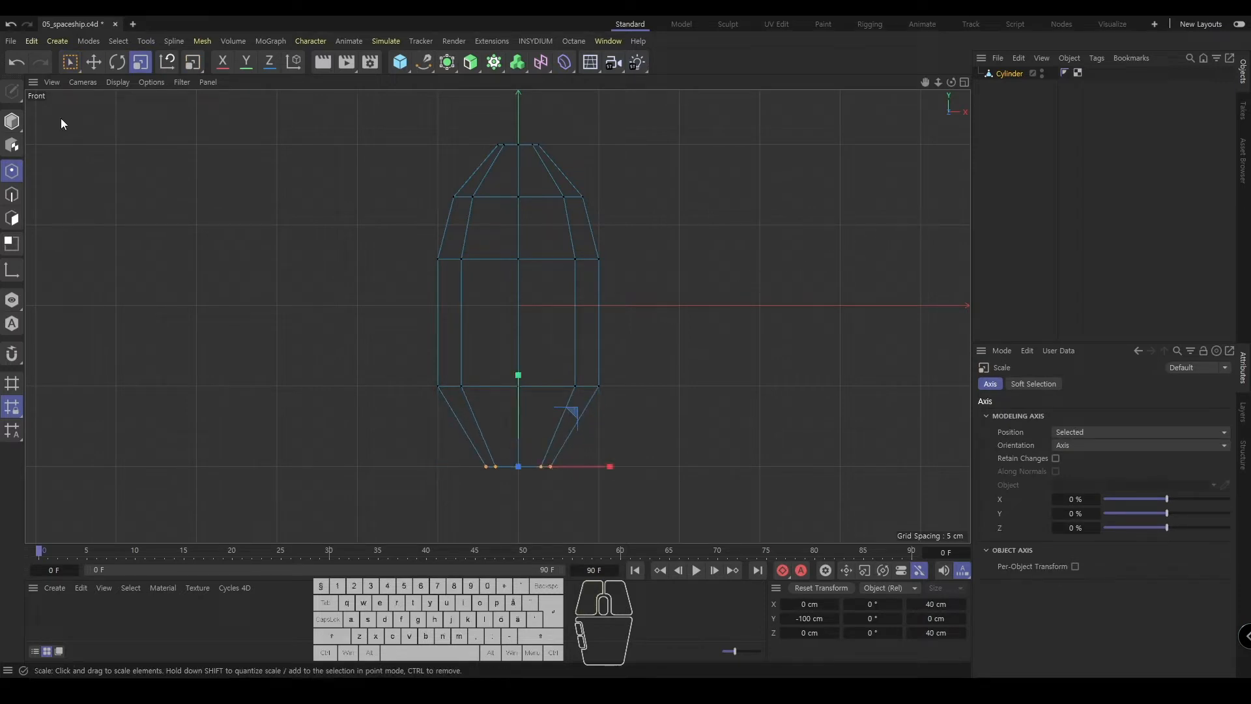
- Select the row of points just above the bottom and scale it uniformly to 80 cm
left_click(69, 62)
left_click_drag(324, 332, 653, 408)
key("t")
left_click_drag(839, 185, 737, 211, "shift")
- Select the top face's two outermost points in the Perspective view and try scaling them along Z to 85 cm
middle_click(328, 297)
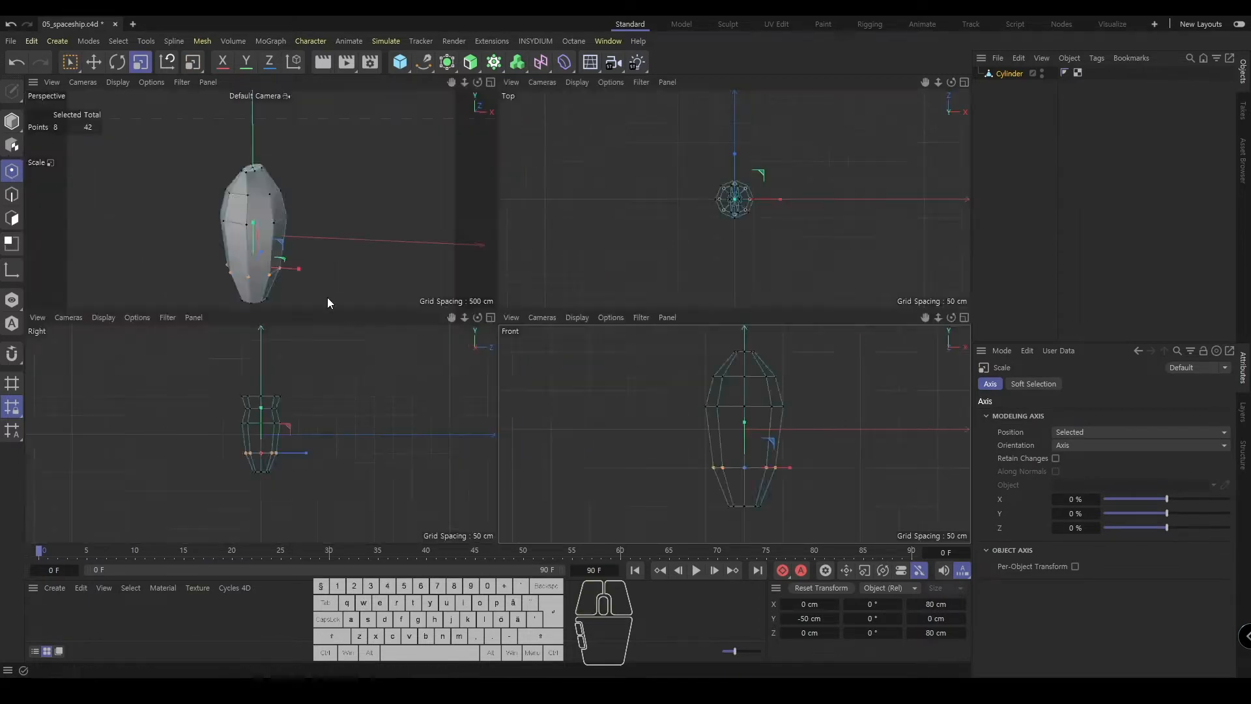
middle_click(327, 297)
left_click_drag(382, 381, 648, 311, "alt")
left_click(93, 63)
left_click_drag(631, 194, 616, 293, "alt")
left_click(410, 314)
left_click(672, 292, "shift")
key("t")
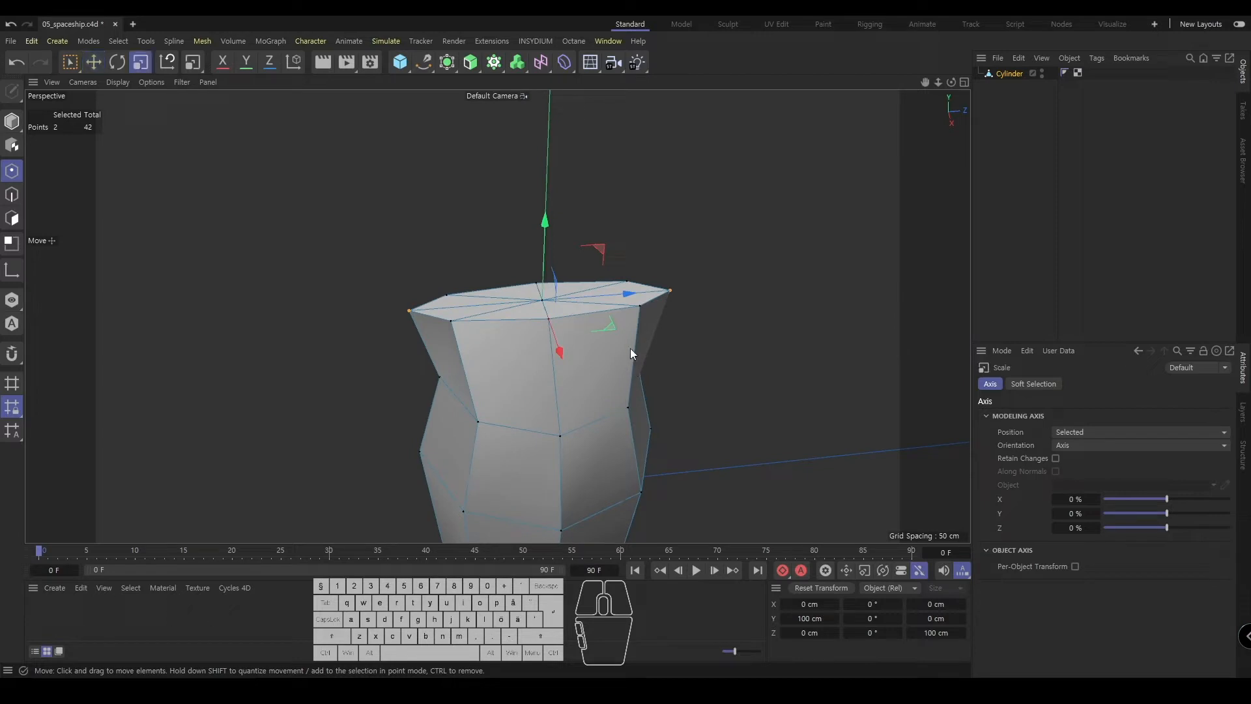
left_click_drag(580, 332, 625, 293, "alt")
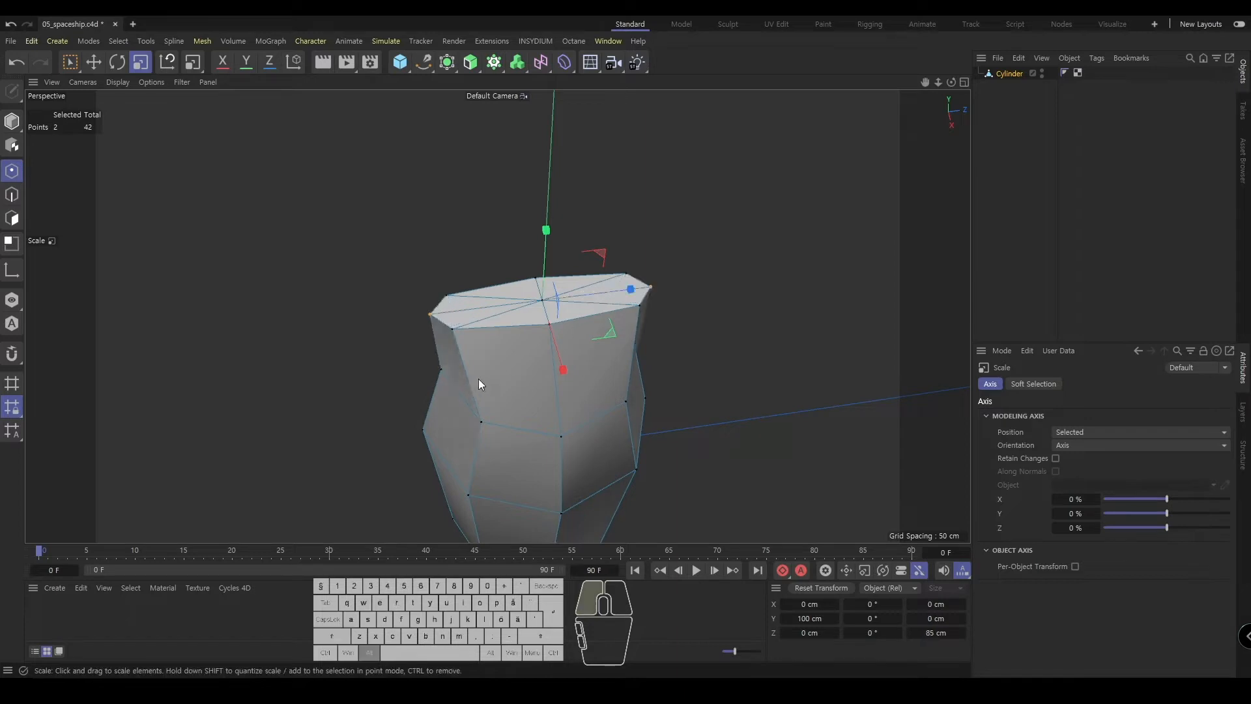
left_click_drag(478, 383, 701, 303, "alt")
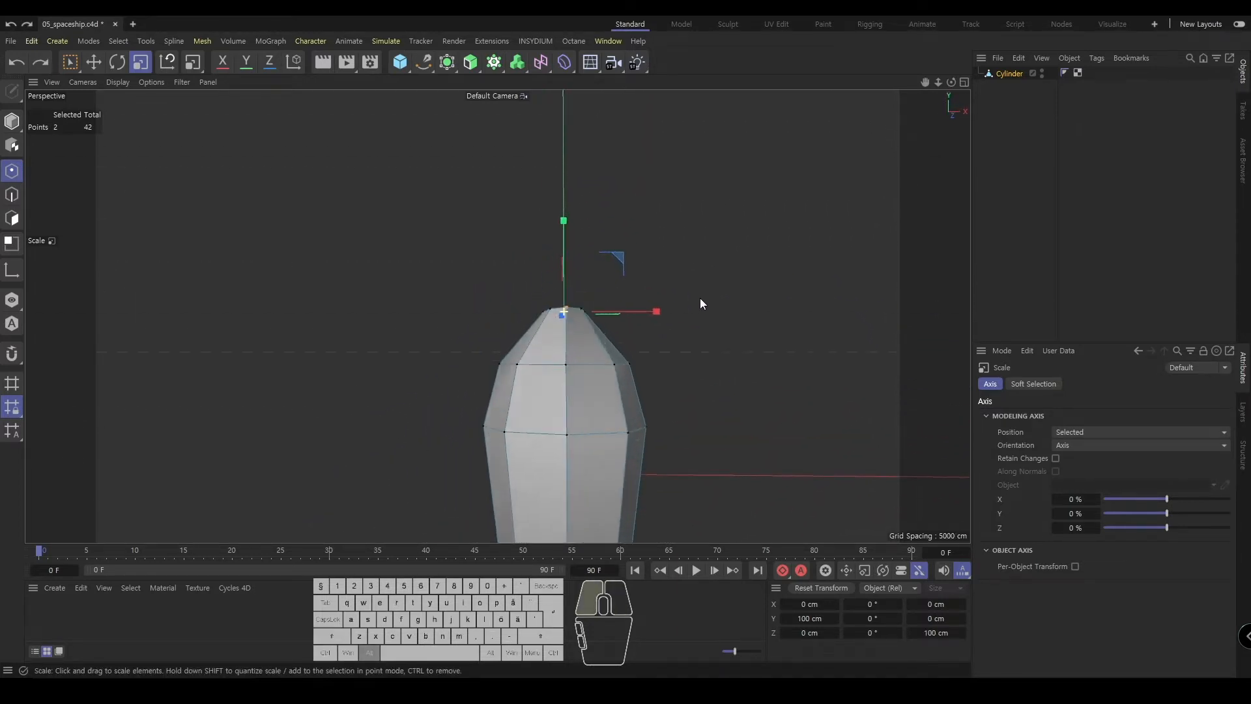
- Select the cylinder's entire top row of points, including the hidden ones, in the Front view
key("0")
middle_click(694, 319)
middle_click(701, 356)
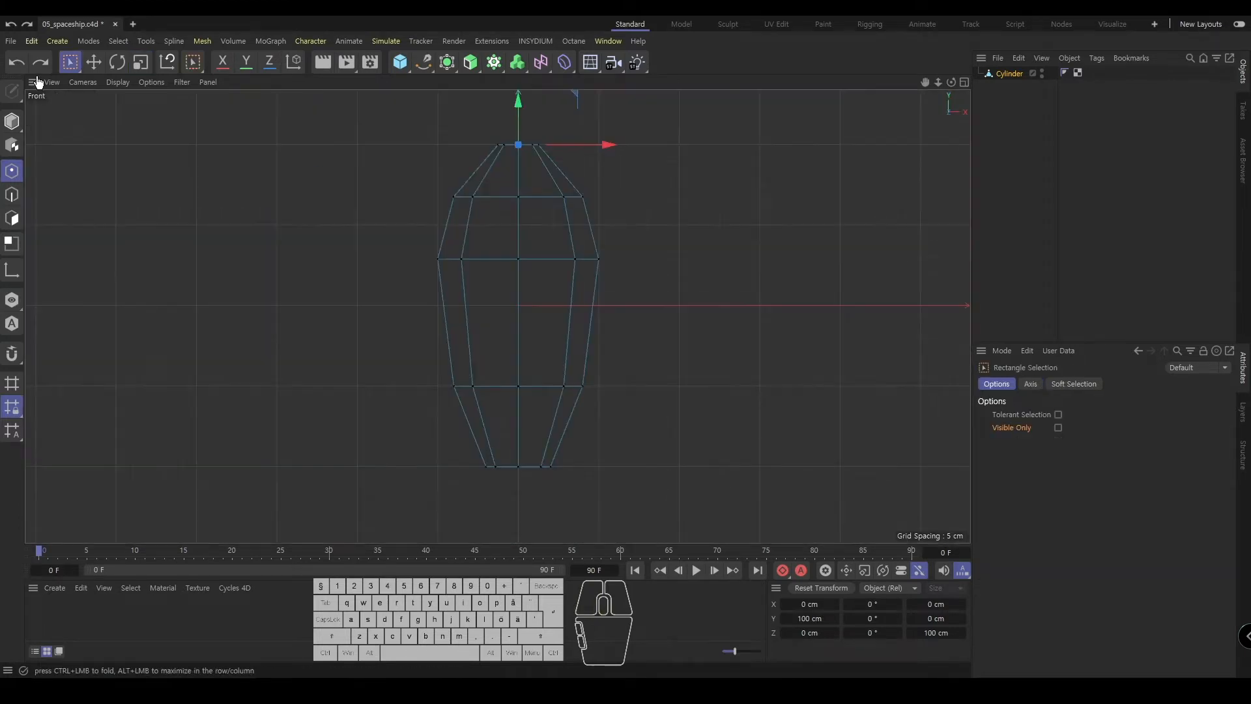
left_click_drag(349, 112, 604, 171)
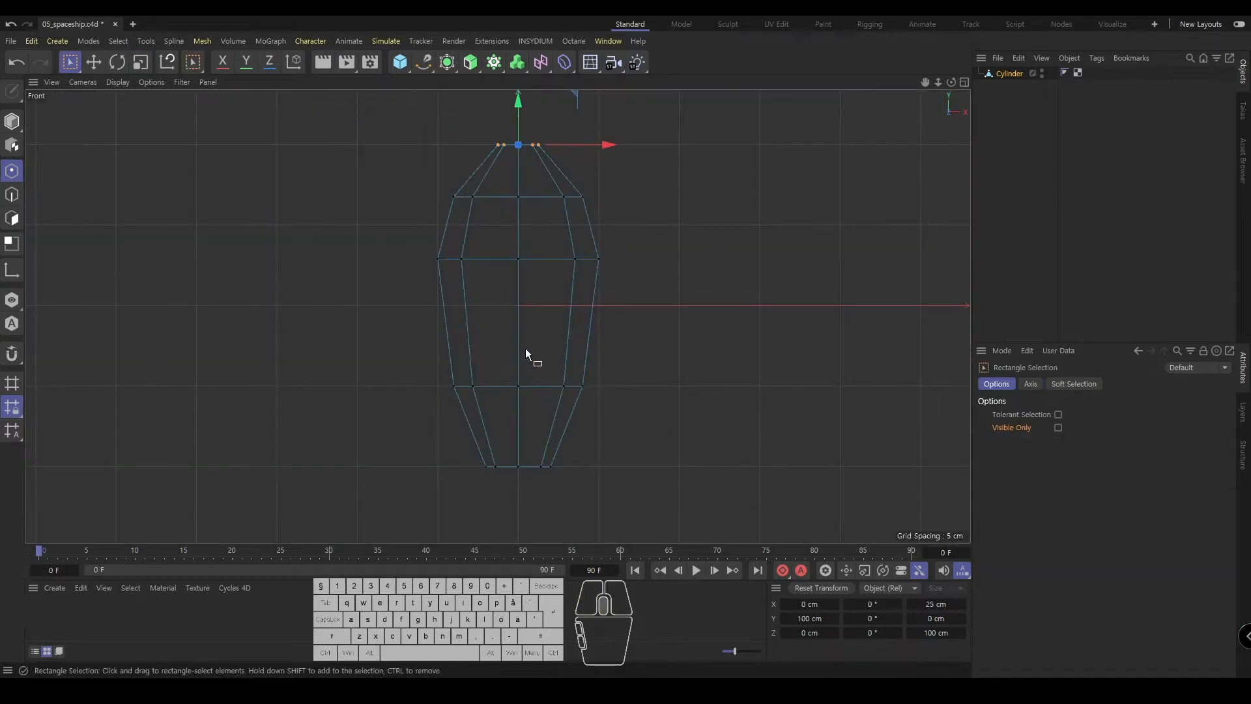
key("F1")
mouse_move(511, 257)
left_mouse_down("alt")
mouse_move(548, 350)
mouse_move(597, 283)
left_mouse_up("alt")
middle_click(597, 283)
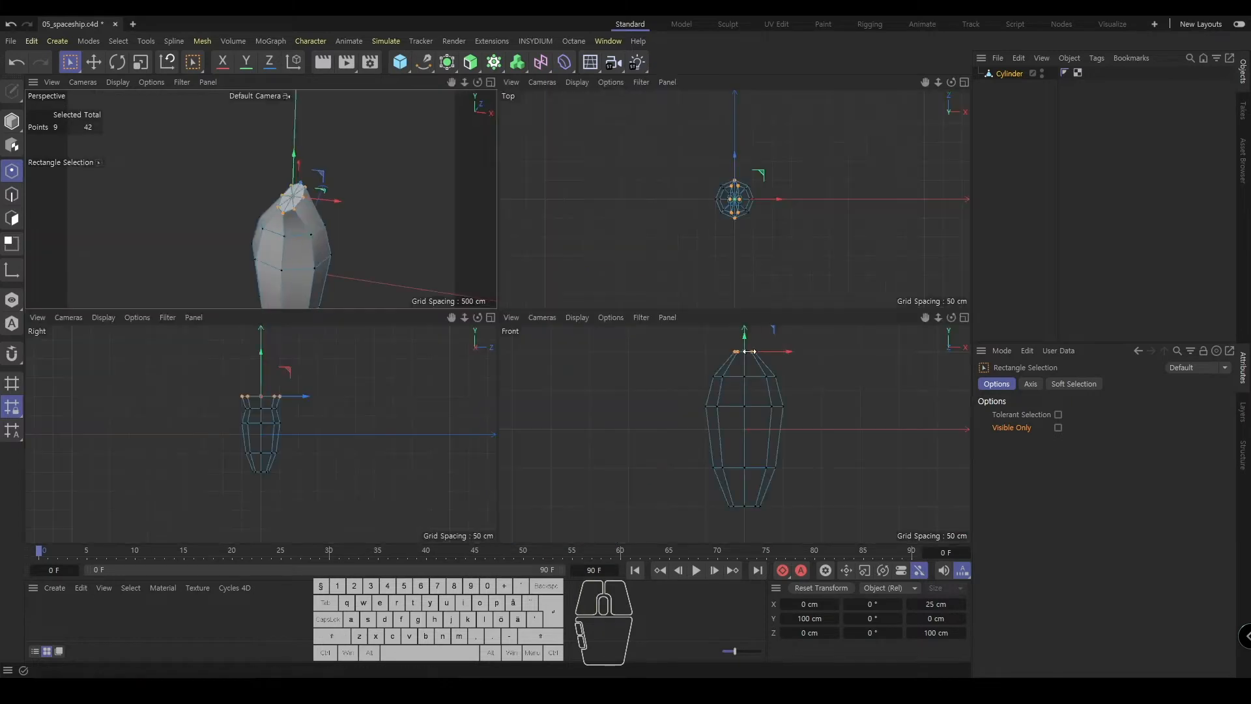
middle_click(749, 351)
scroll(669, 311, "down", 2)
middle_click_drag(667, 311, 632, 371, "alt")
left_click_drag(749, 182, 717, 189)
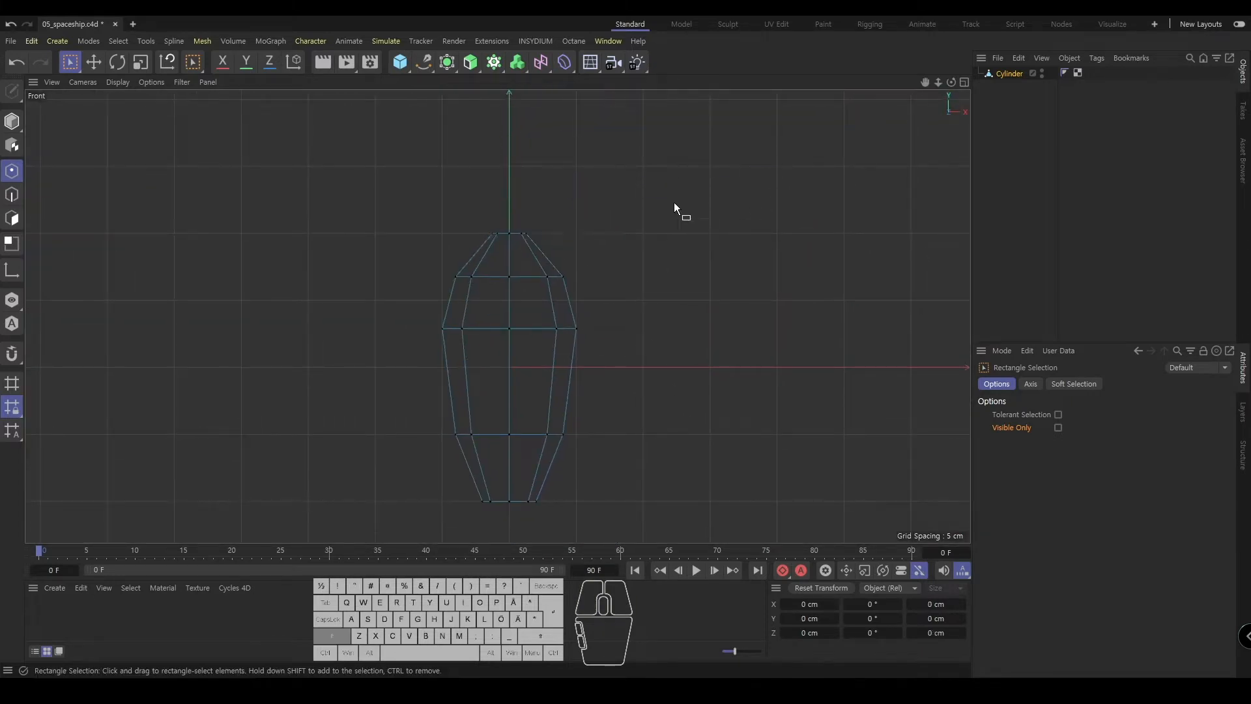
left_click_drag(609, 158, 447, 255)
- Try to scale the top row of points down uniformly in the Front view, and undo it
key("t")
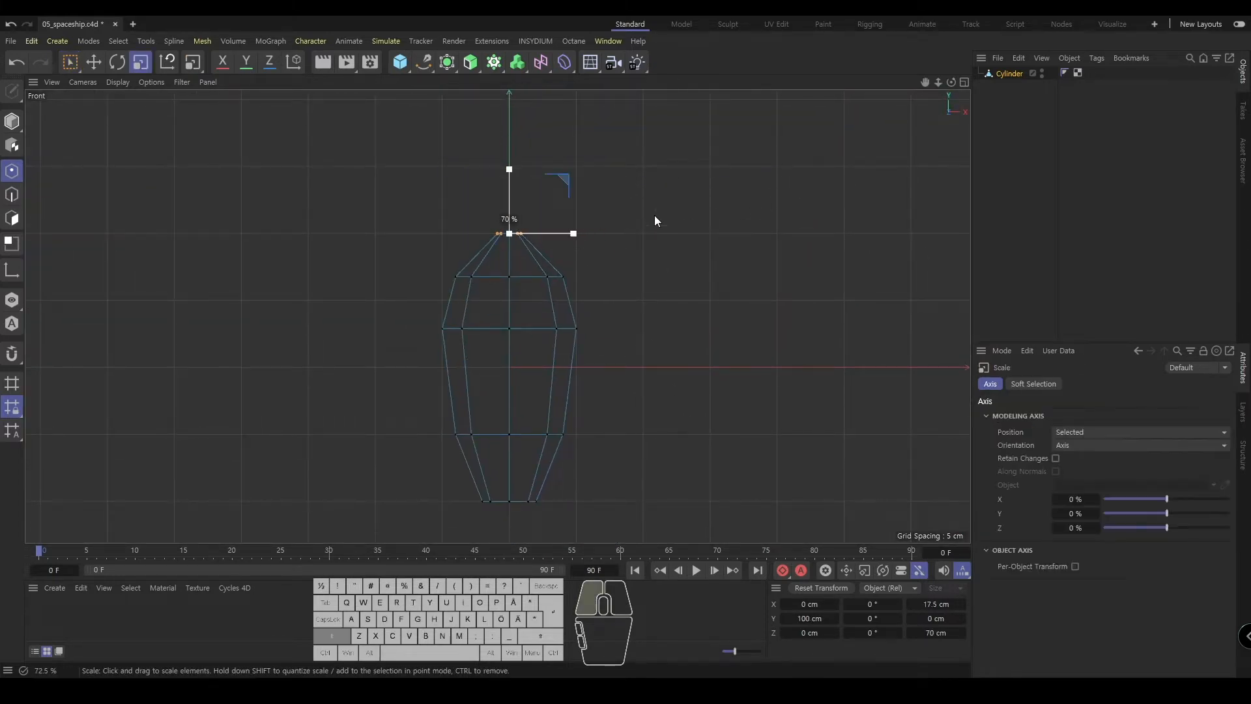
left_click_drag(655, 216, 745, 172)
key("ctrl+z")
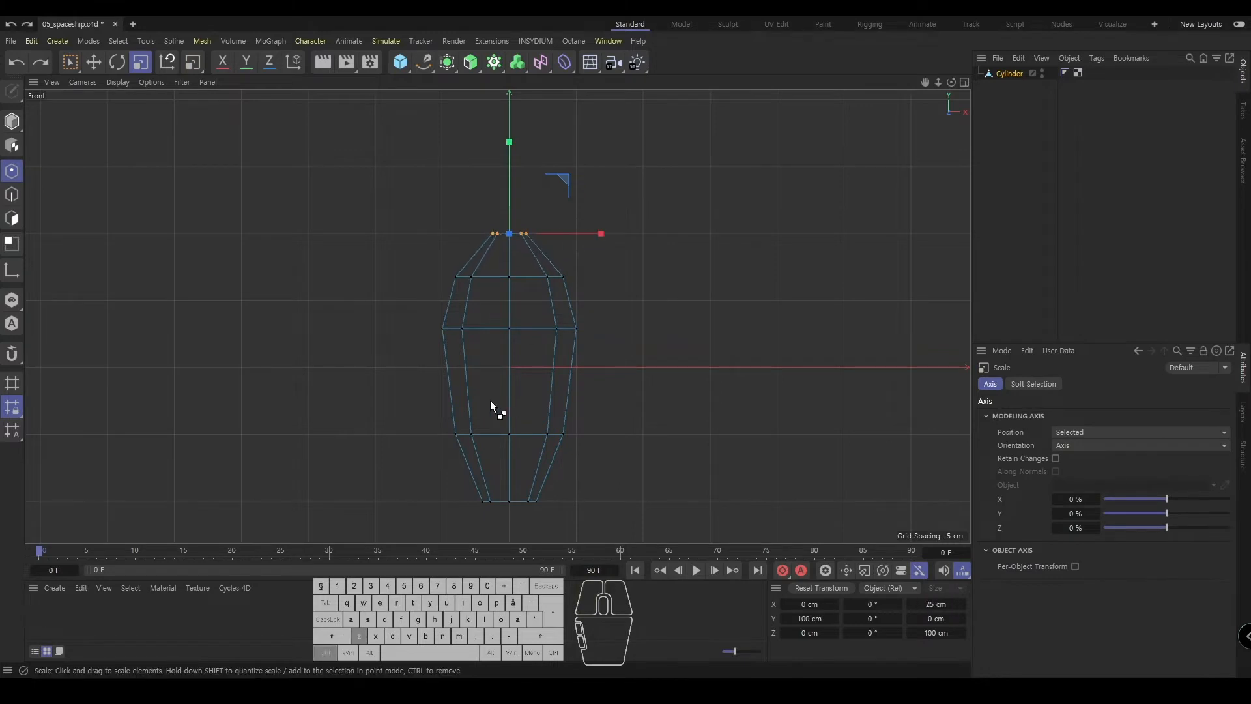
- Scale the cylinder's top row of points uniformly to 27 cm in X and Z
key("F1")
mouse_move(338, 224)
left_mouse_down("alt")
mouse_move(517, 350)
mouse_move(632, 326)
mouse_move(856, 354)
left_mouse_up("alt")
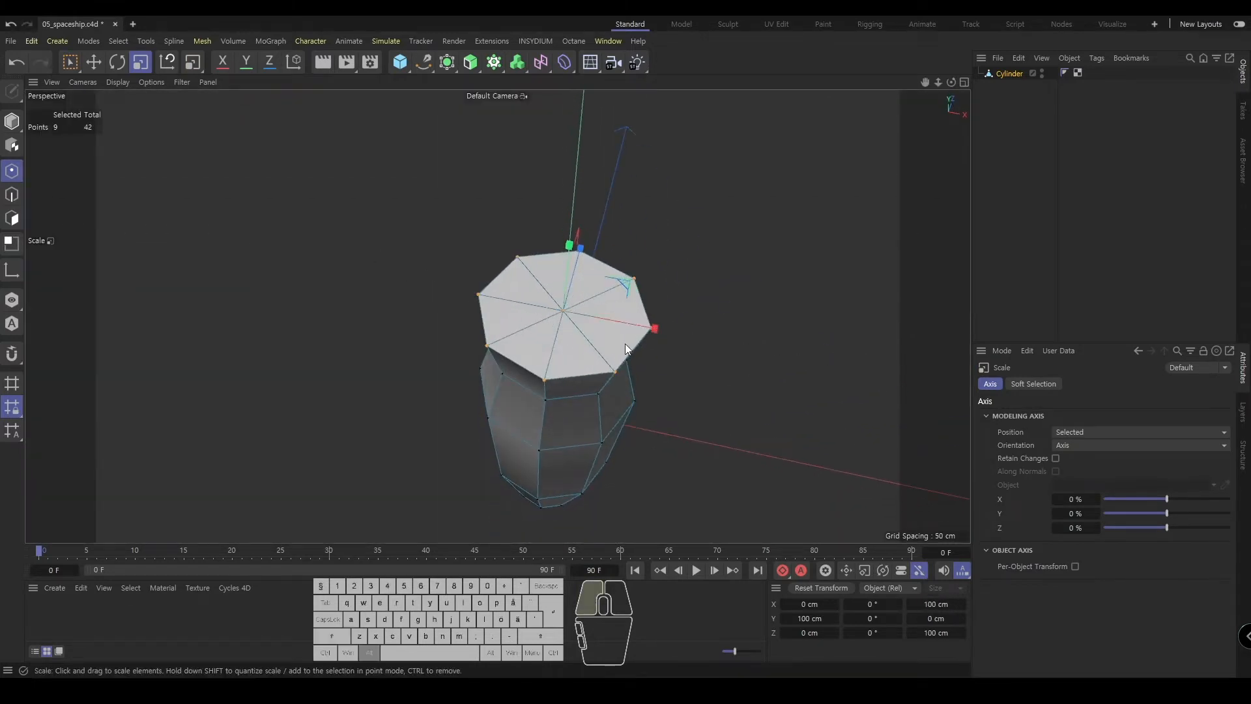
left_click_drag(624, 343, 568, 286, "alt")
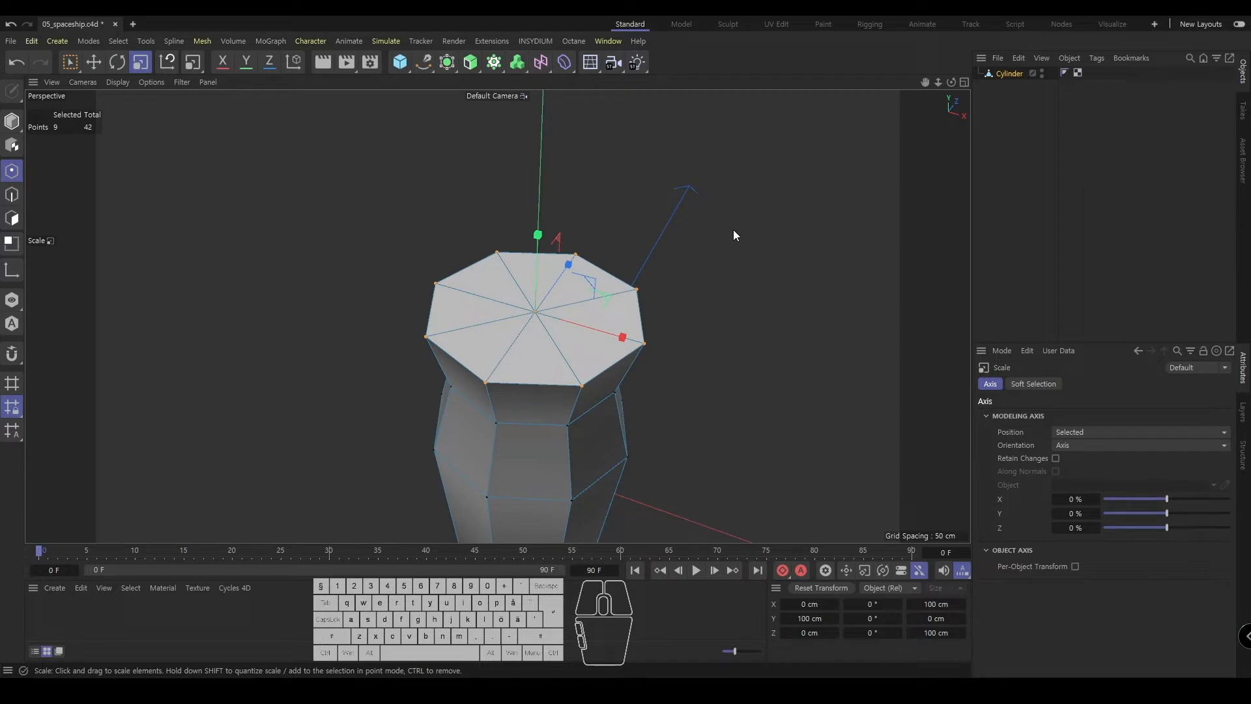
left_click_drag(805, 200, 586, 264, "shift")
middle_click(671, 295)
middle_click(514, 335)
scroll(518, 276, "up", 3)
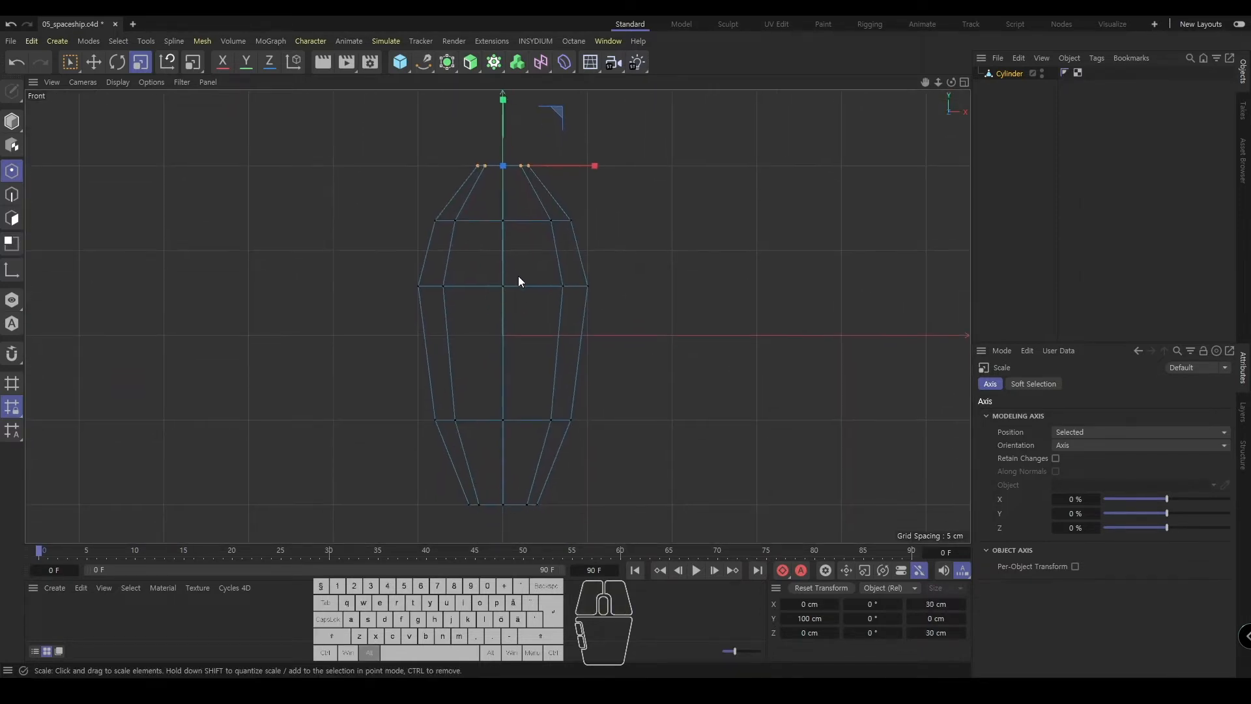
left_click_drag(744, 174, 722, 181, "shift")
middle_click(450, 369)
middle_click(323, 199)
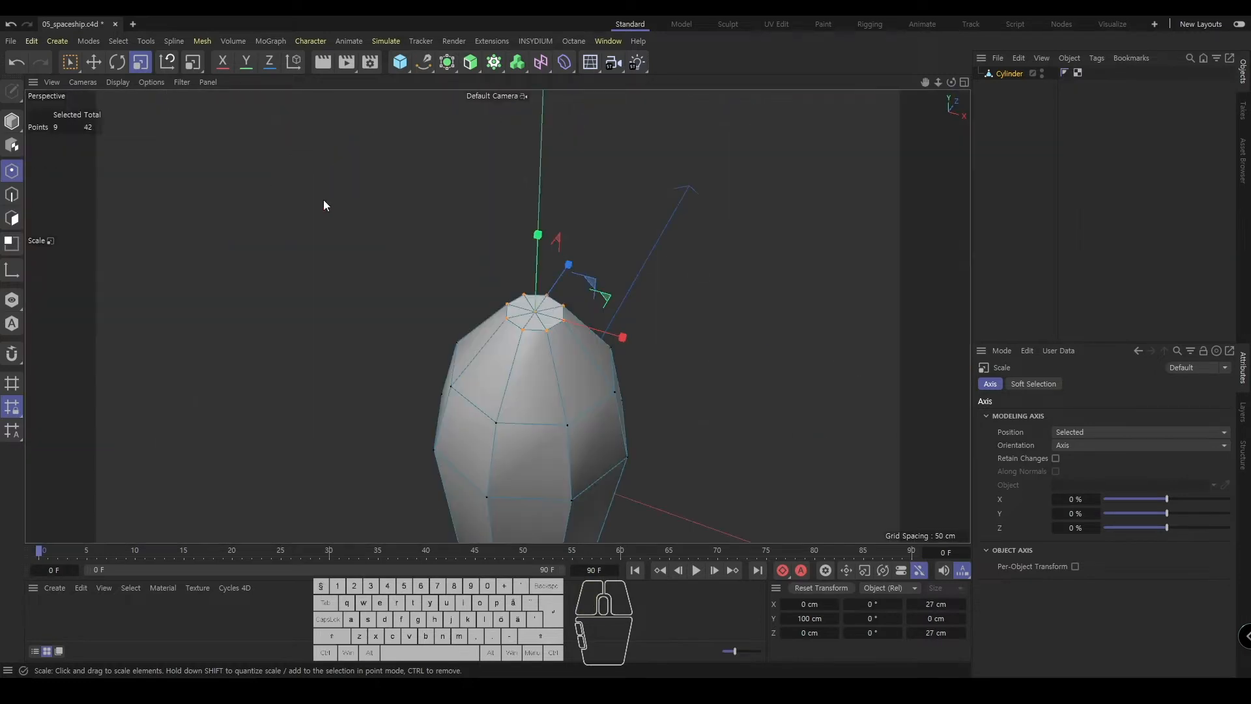
left_click_drag(460, 343, 533, 311, "alt")
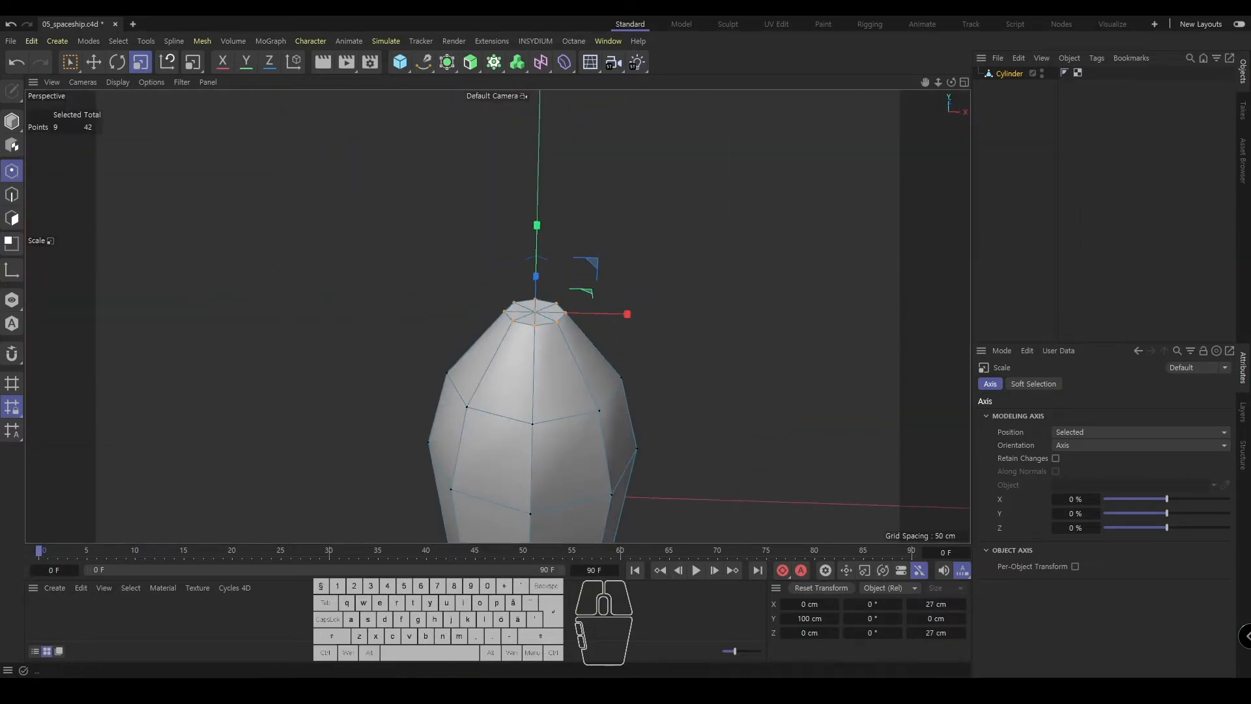
- Switch to Model mode and edit the Phong Angle in the cylinder's Phong tag
left_click(12, 122)
middle_click_drag(546, 327, 510, 290, "alt")
left_click_drag(510, 291, 444, 312, "alt")
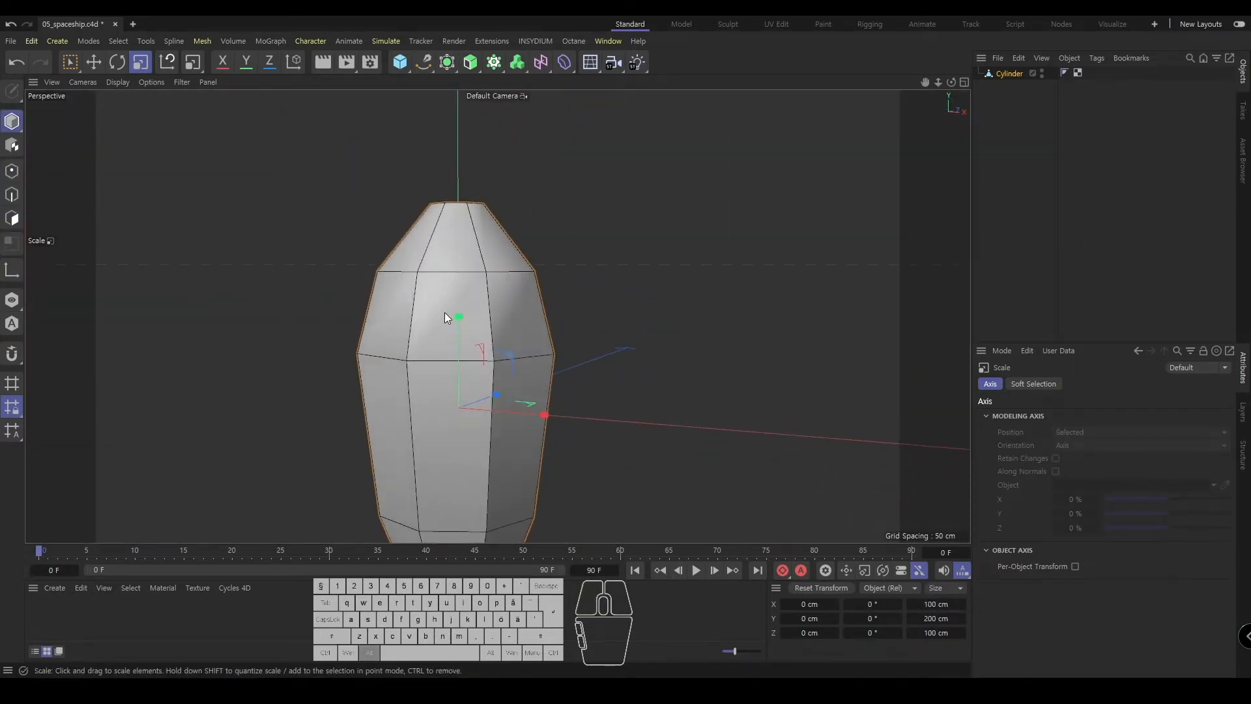
right_click_drag(445, 311, 807, 198, "alt")
left_click(1066, 72)
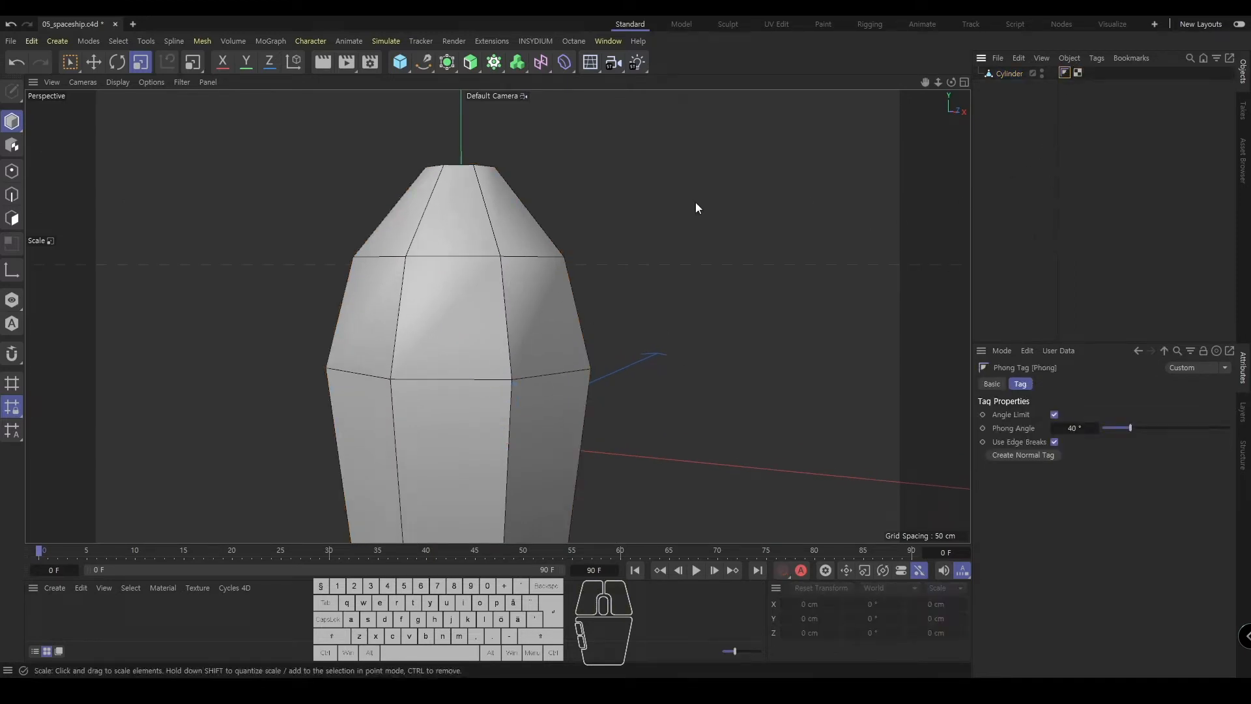
left_click(1073, 429)
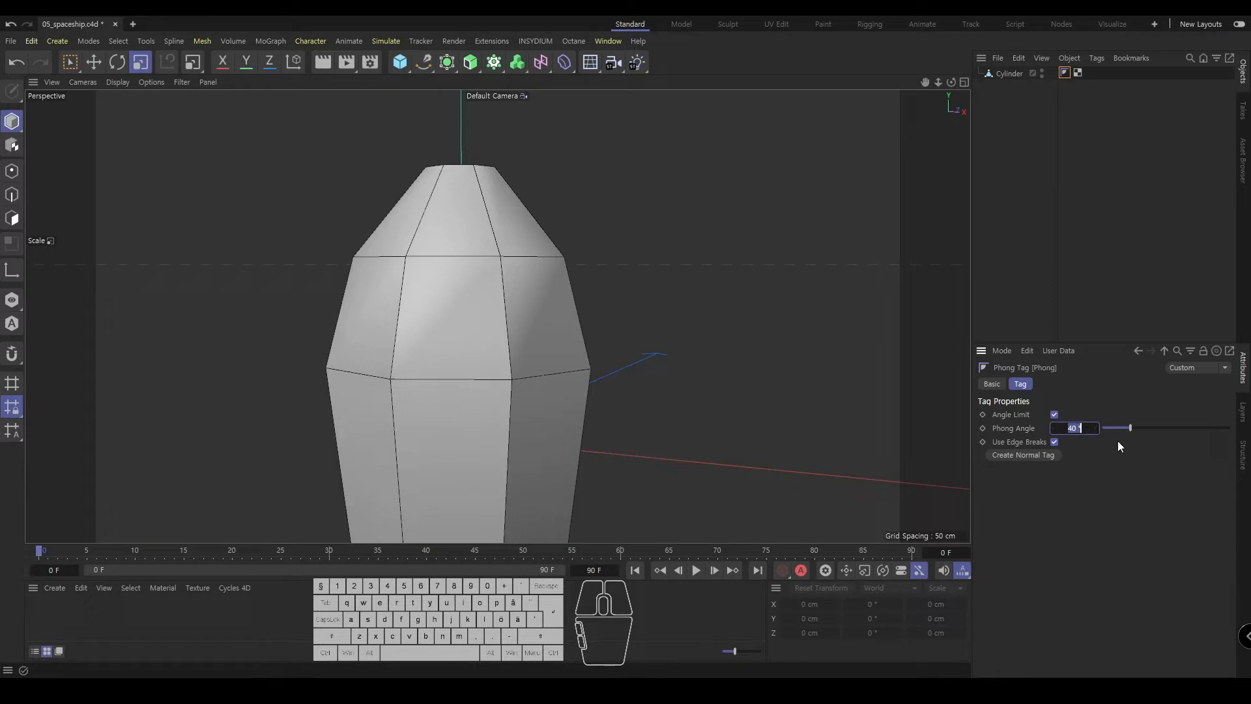
left_click_drag(1085, 429, 1039, 425)
- Save the project and readjust the Phong Angle, leaving the cylinder object selected
scroll(417, 372, "down", 3)
left_click_drag(412, 375, 581, 258, "alt")
key("ctrl+s")
left_click_drag(1095, 428, 1096, 425)
scroll(740, 242, "down", 1, "alt")
left_click(1035, 109)
left_click(1010, 75)
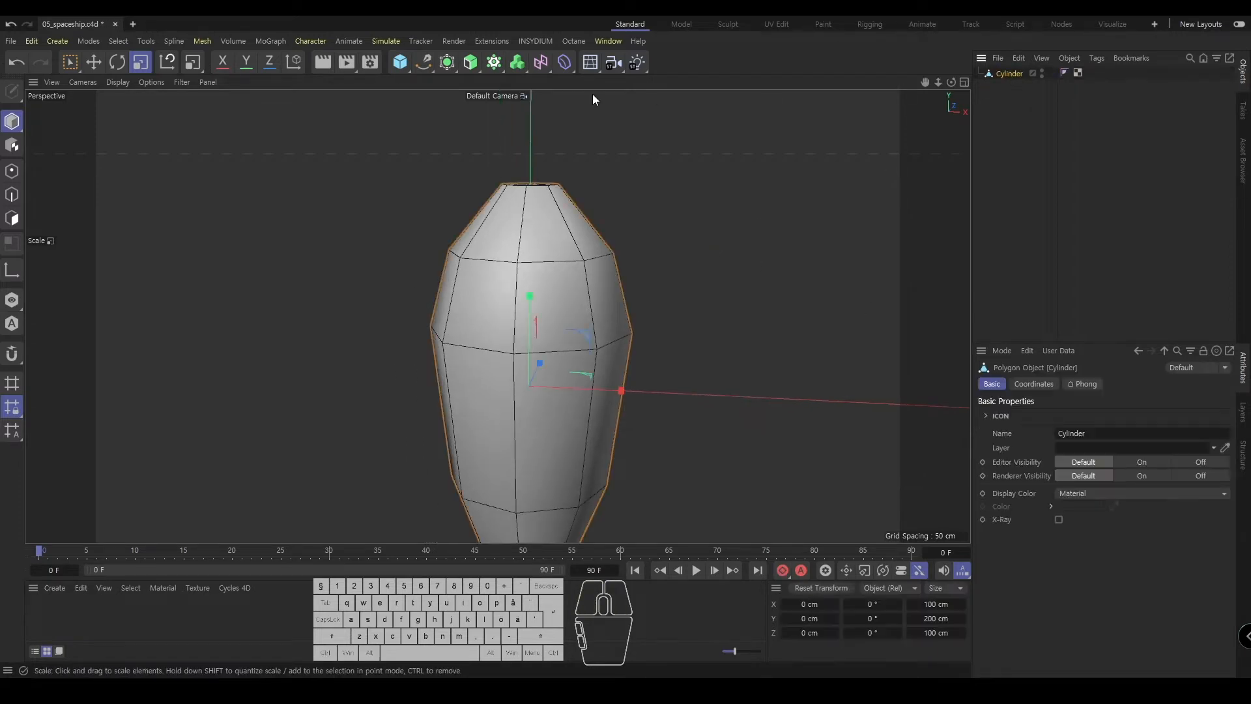
- Add a Subdivision Surface as the cylinder's parent and collapse the hierarchy
left_click(445, 61)
left_click(1005, 137)
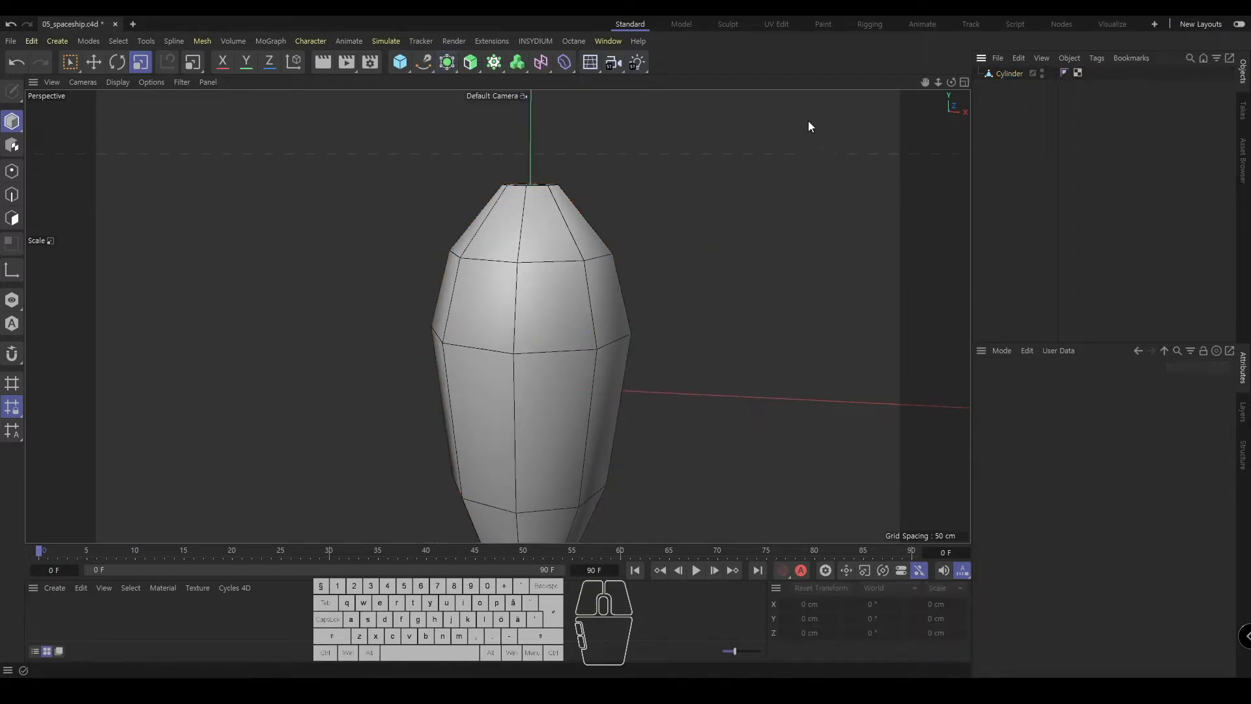
left_click(1006, 74)
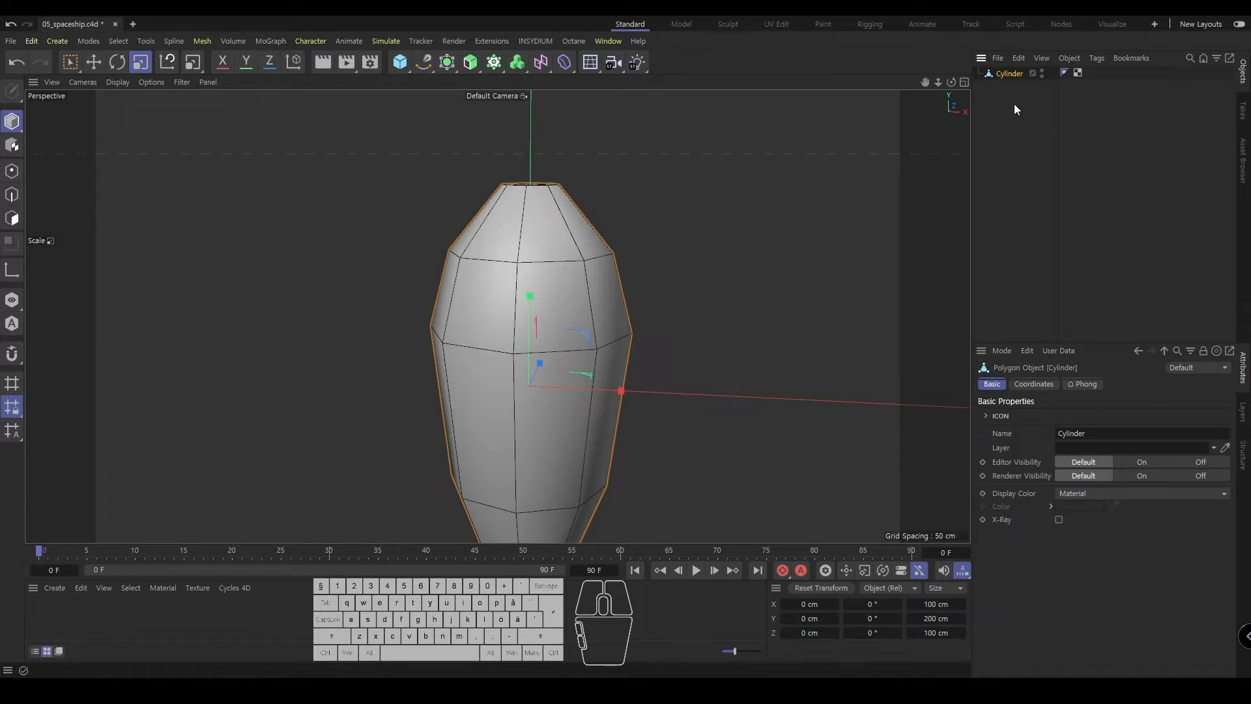
left_click(449, 63)
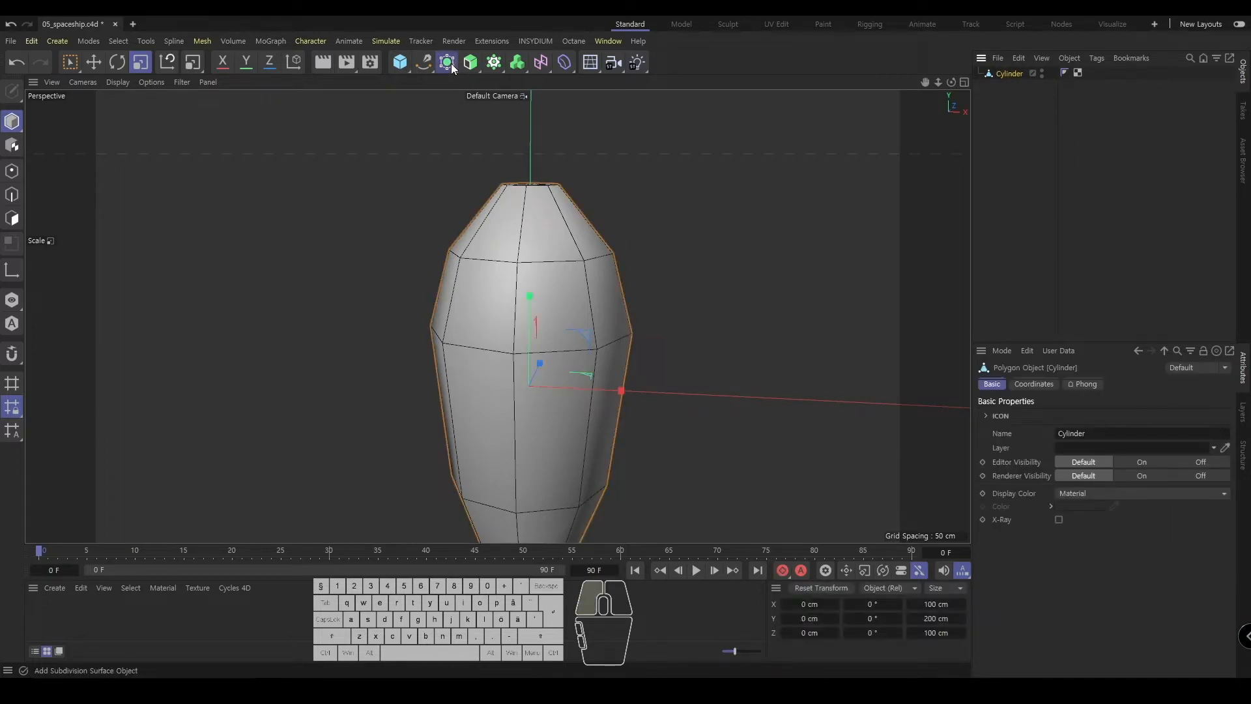
left_click_drag(451, 64, 502, 84)
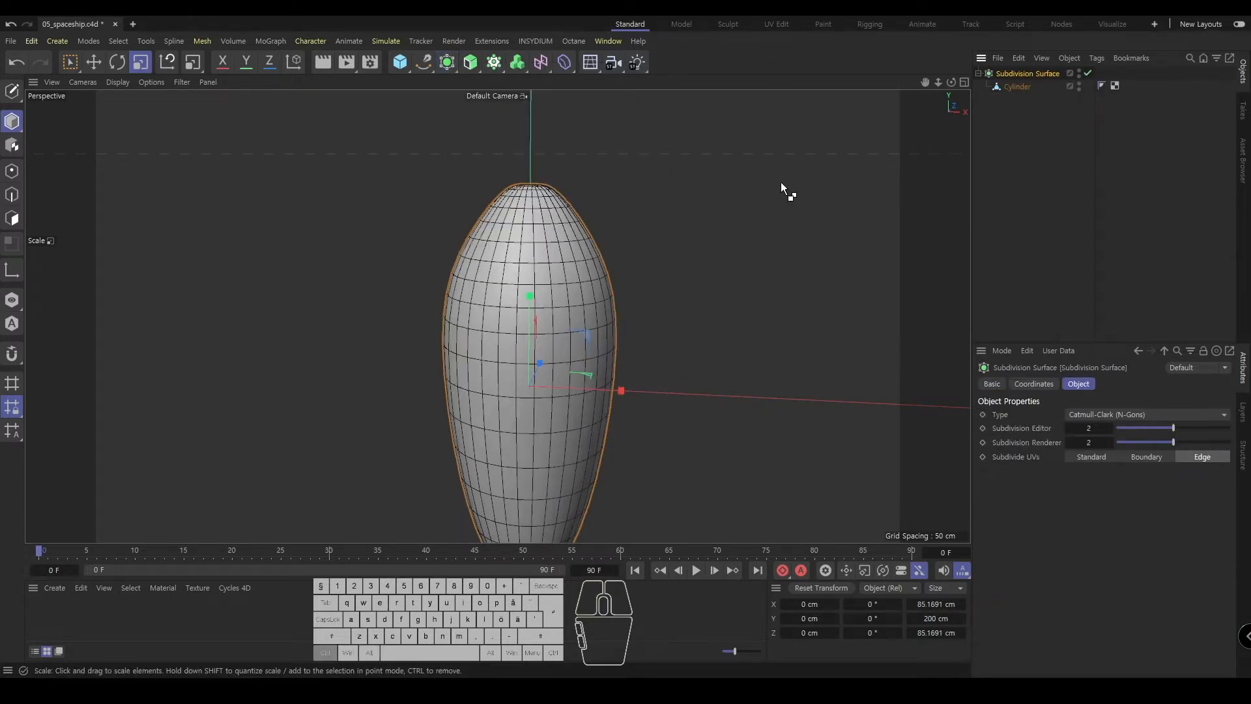
mouse_move(623, 268)
left_mouse_down("alt")
mouse_move(326, 265)
mouse_move(580, 284)
mouse_move(720, 277)
mouse_move(648, 268)
mouse_move(651, 234)
mouse_move(609, 271)
left_mouse_up("alt")
left_click(1015, 156)
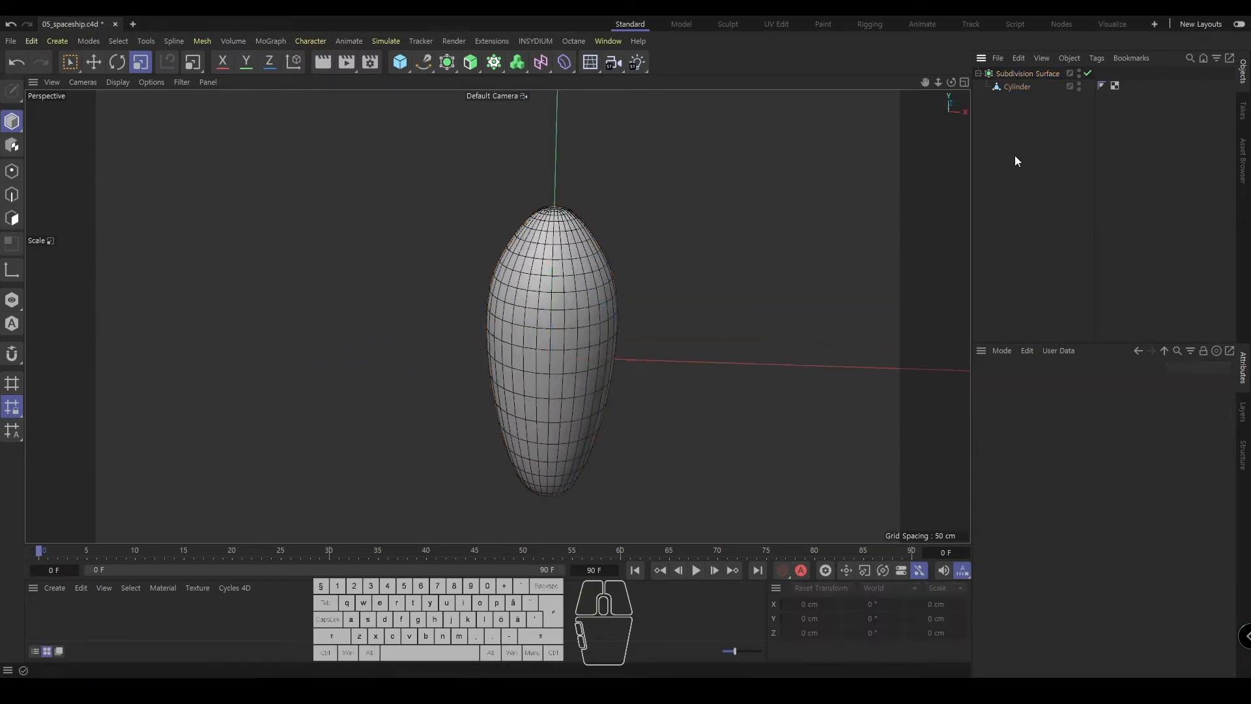
left_click(978, 73)
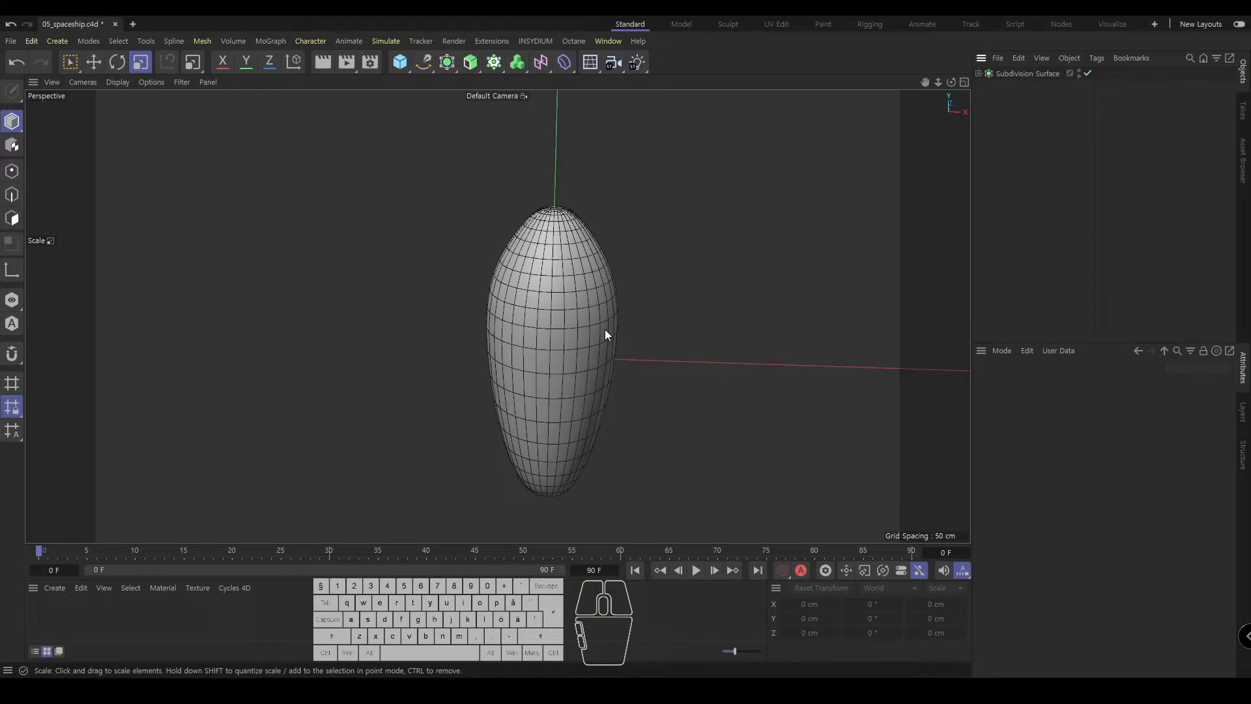
- Add a default Cube primitive and disable it so that it does not cover the hull
scroll(551, 326, "down", 1)
left_click_drag(550, 326, 536, 324, "alt")
left_click(401, 64)
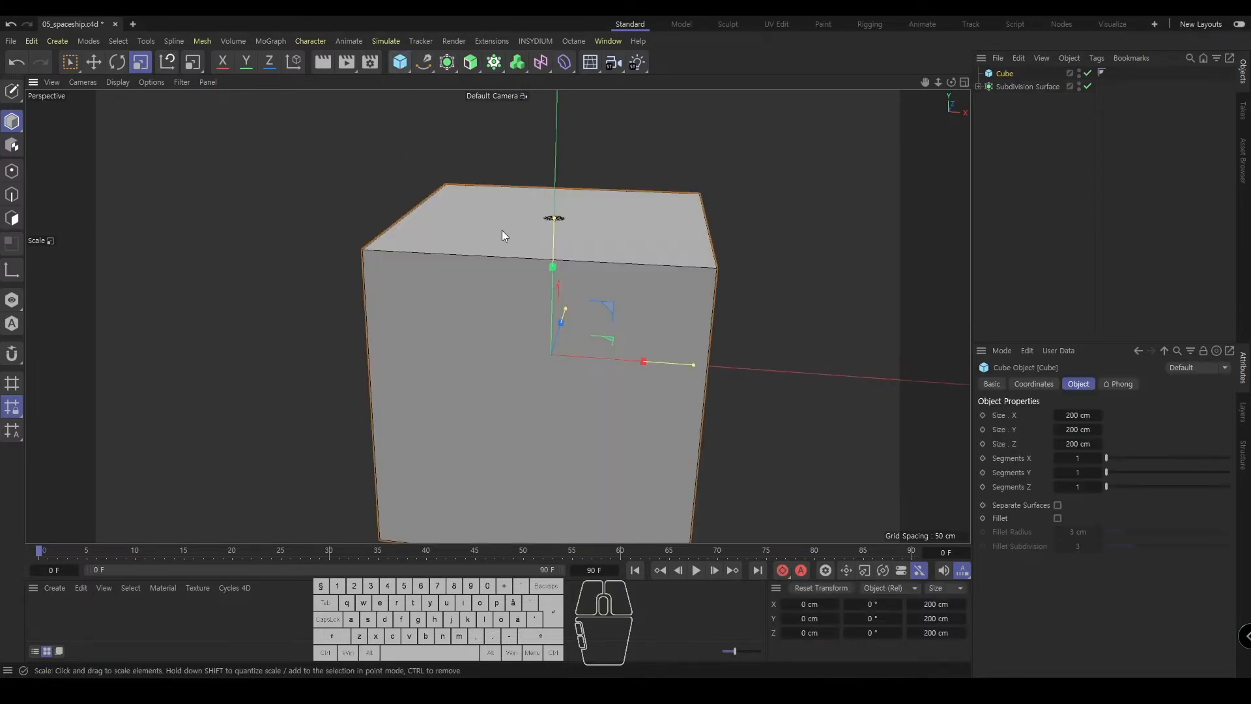
left_click_drag(502, 230, 724, 213, "alt")
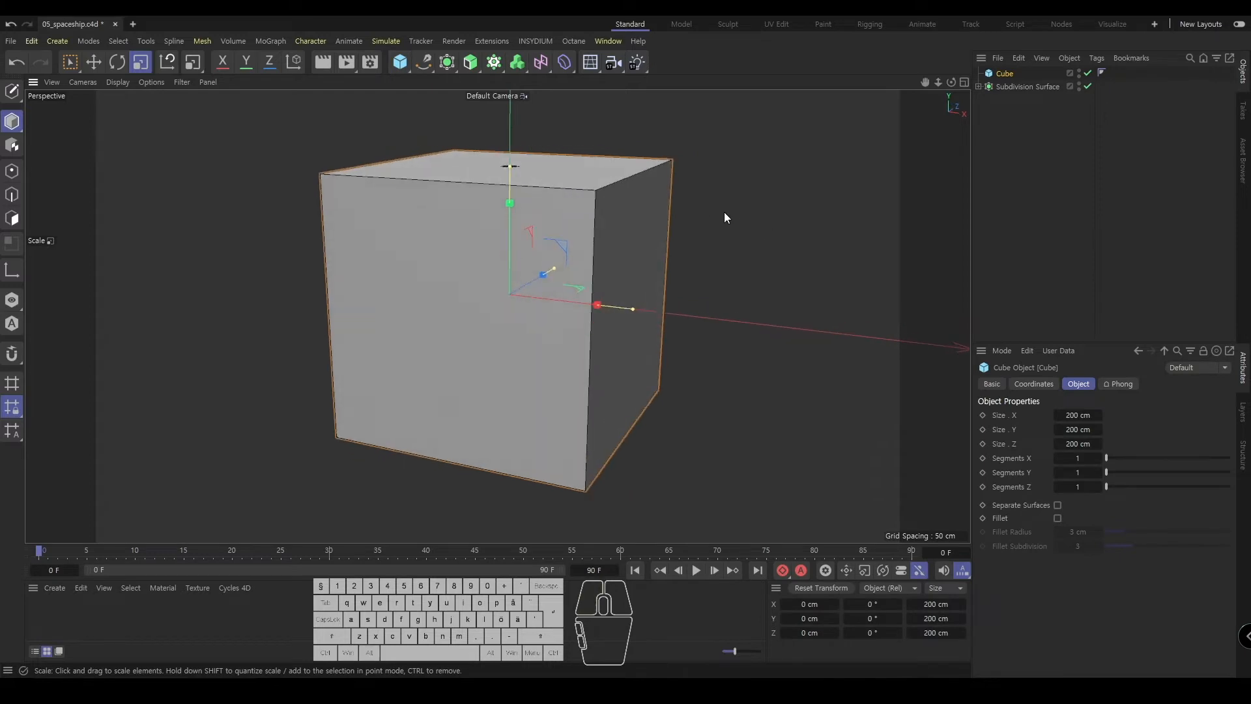
left_click(1087, 73)
- Turn the Subdivision Surface off to examine the low-poly cylinder underneath, and turn it on again
left_click(989, 87)
left_click(979, 86)
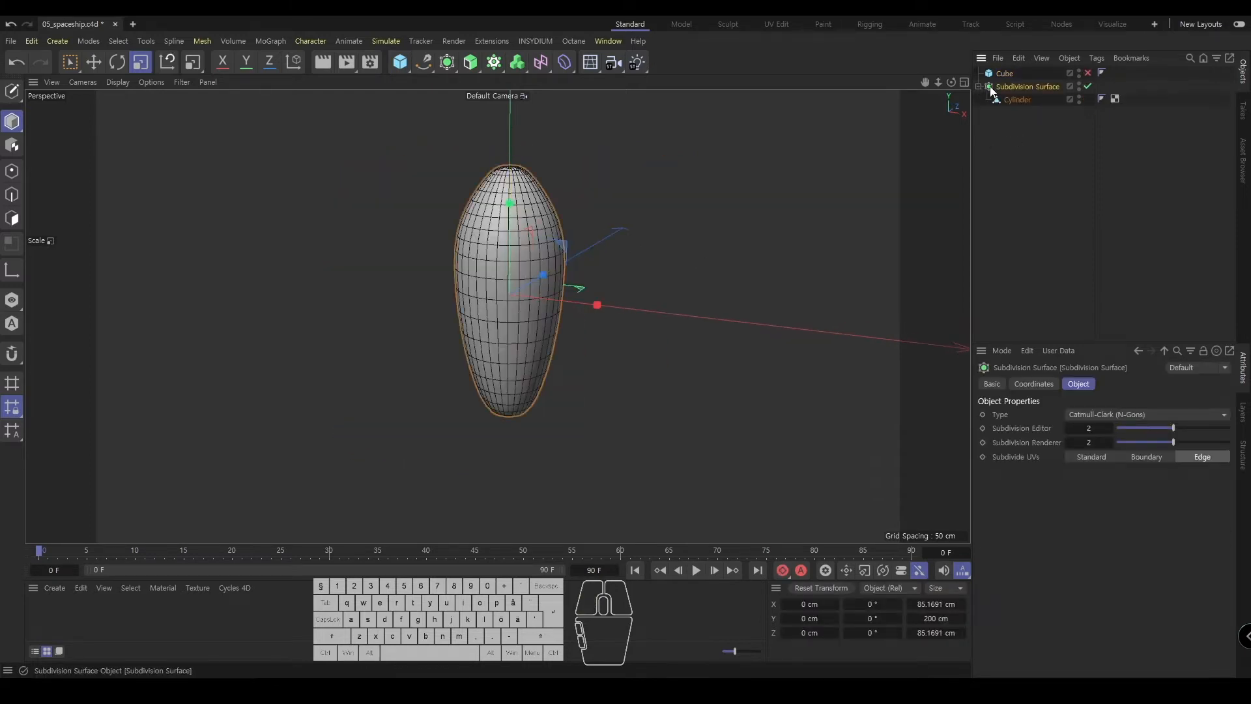
left_click(1088, 86)
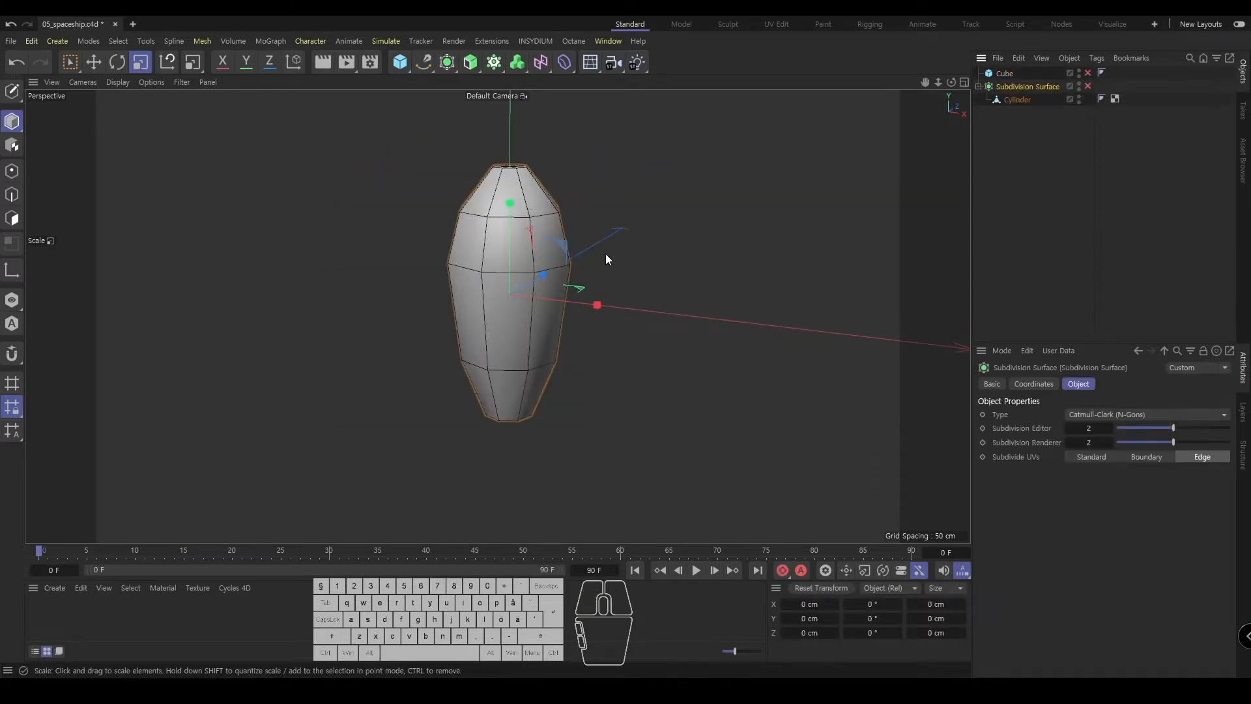
left_click_drag(605, 253, 471, 317, "alt")
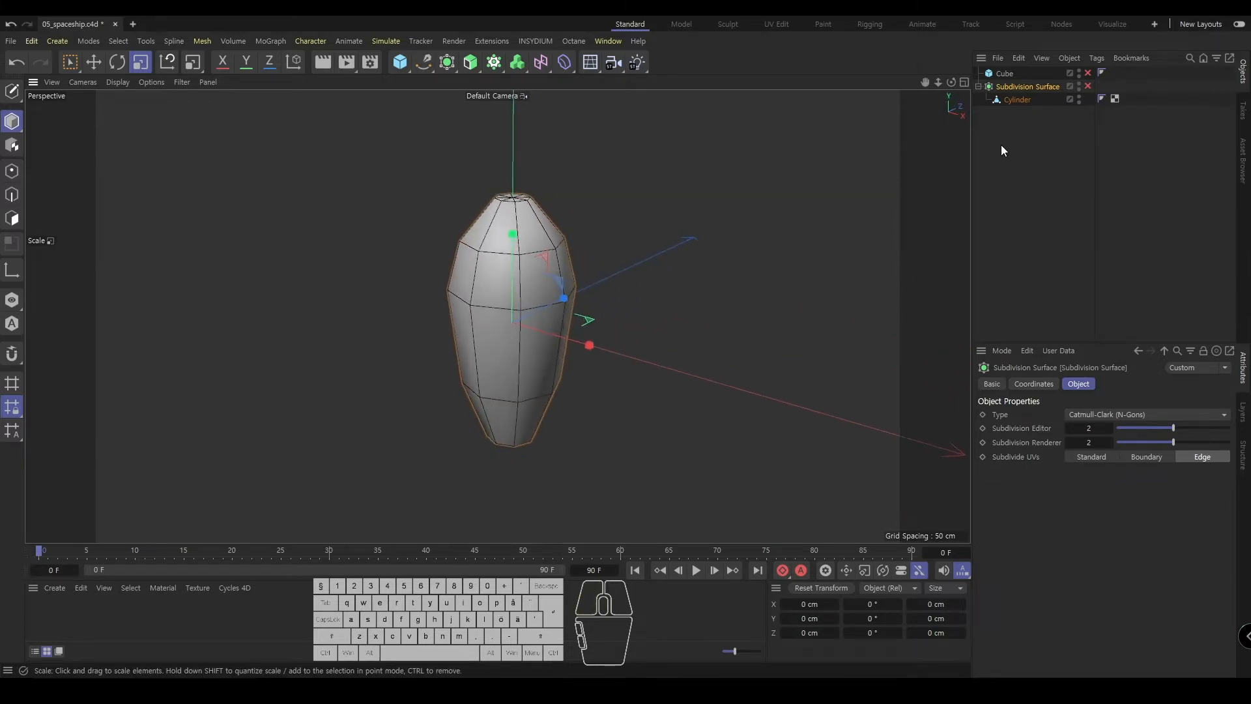
left_click(1011, 147)
left_click(1087, 86)
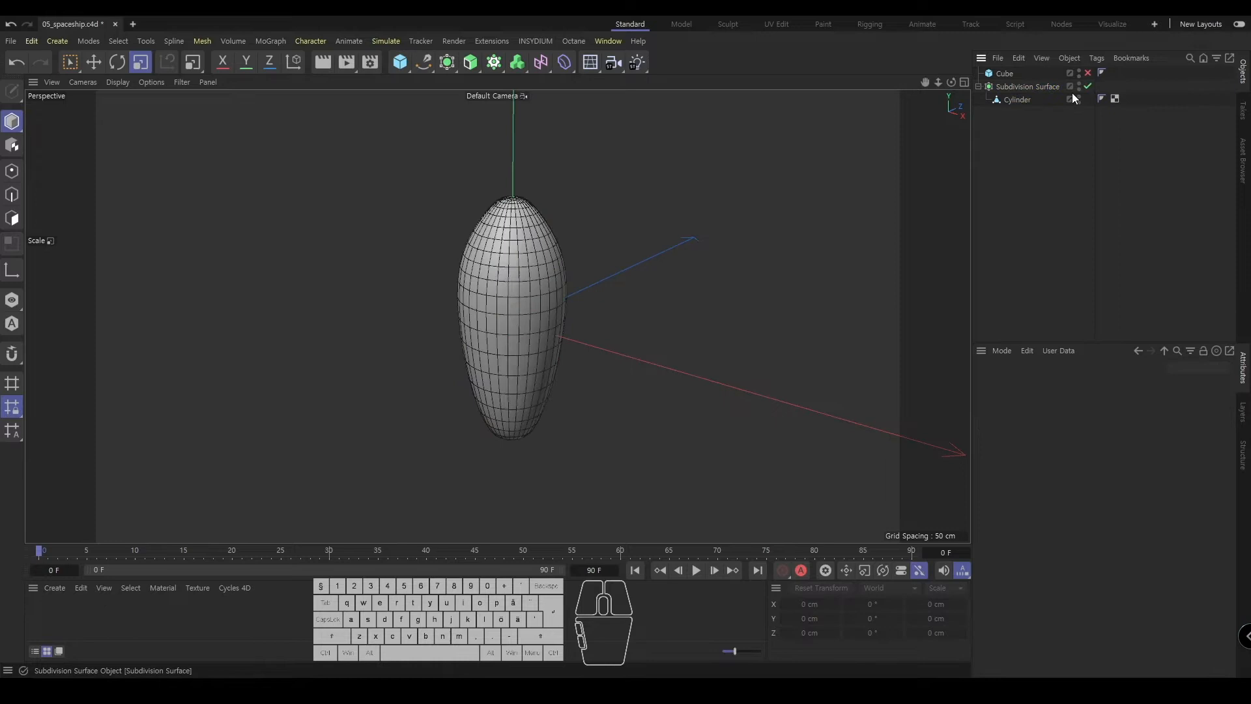
- Collapse the Subdivision Surface object and rename it body
left_click(978, 86)
double_click(1007, 88)
type("body")
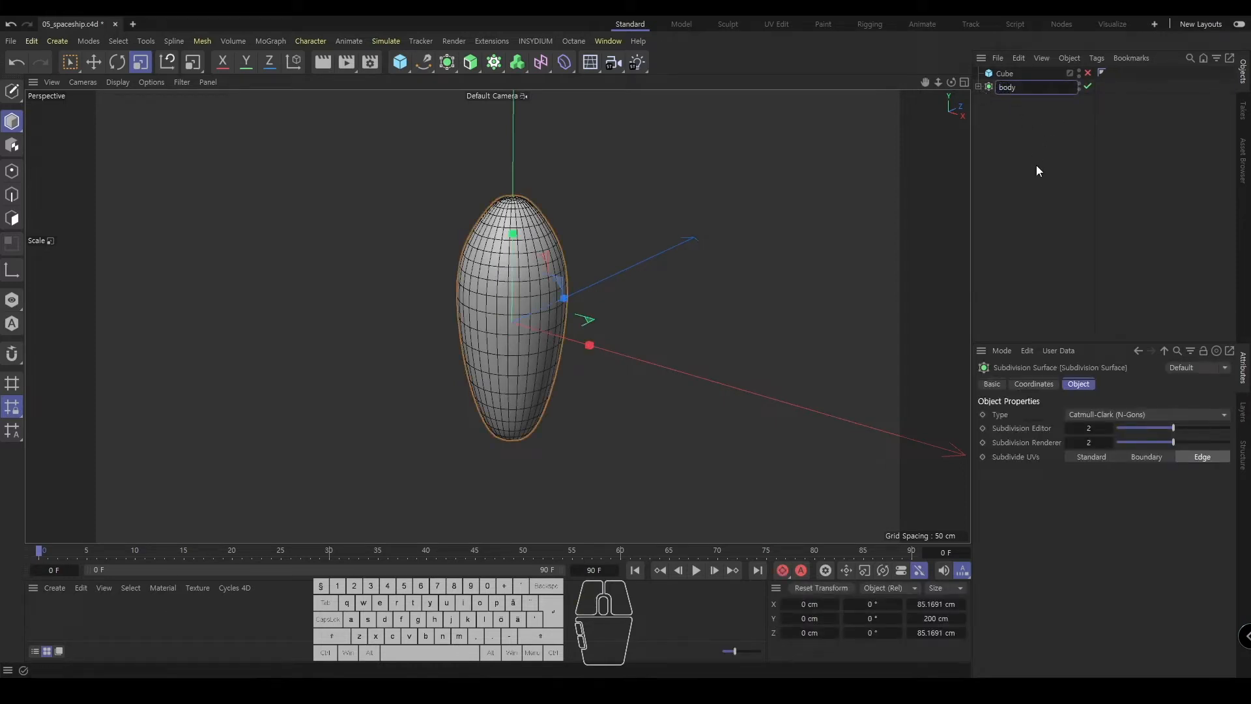
key("Return")
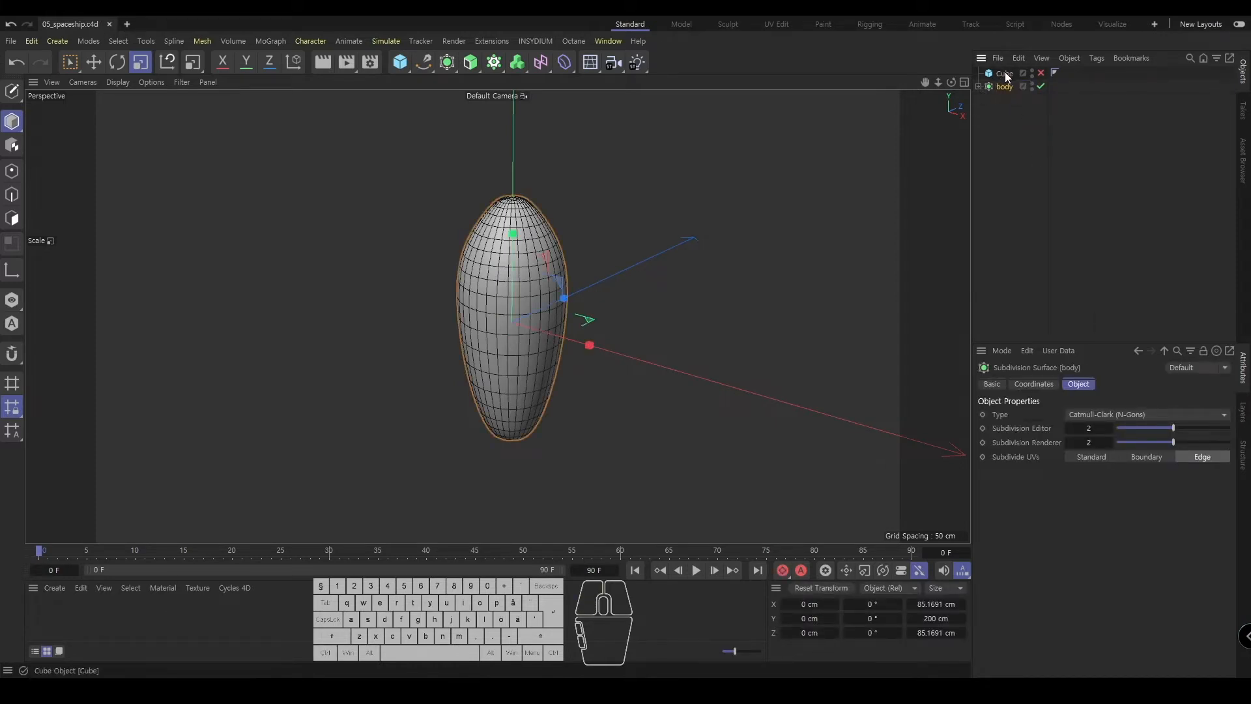
- Re-enable the cube and scale it uniformly to 42 cm, saving the project
left_click(1005, 73)
left_click(1041, 73)
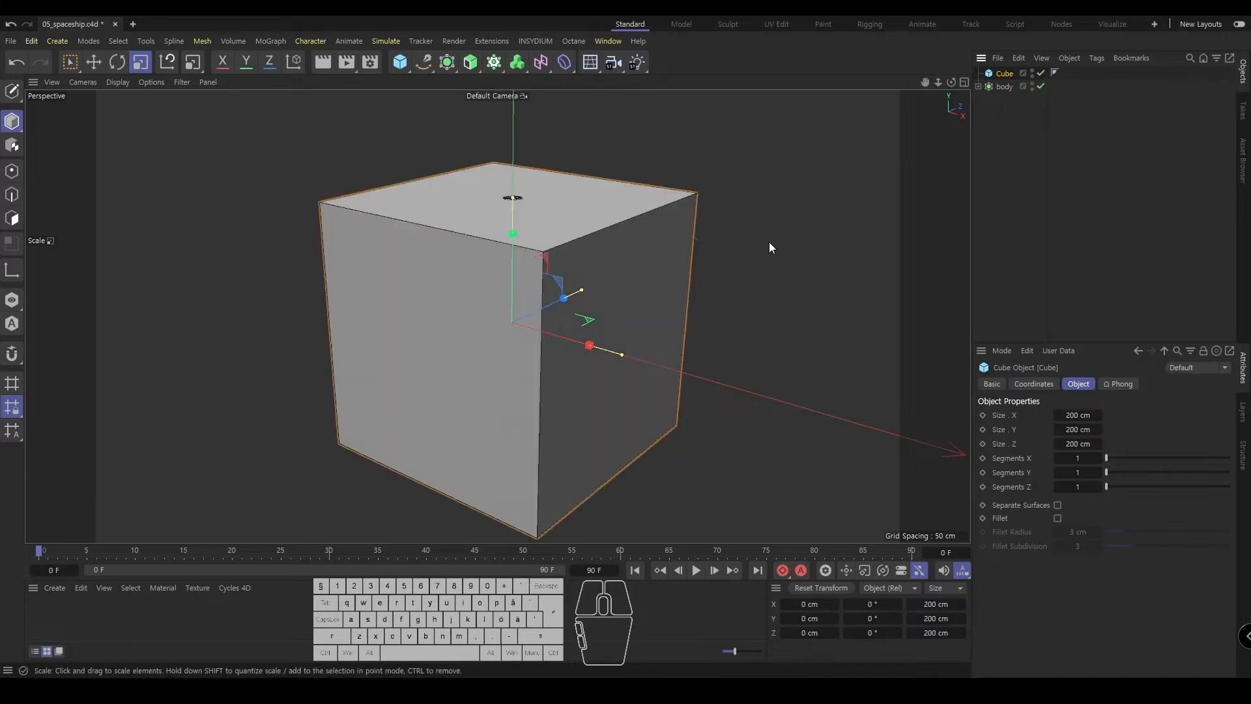
left_click_drag(769, 241, 484, 358, "alt")
left_click_drag(737, 234, 675, 250)
key("e")
key("ctrl+s")
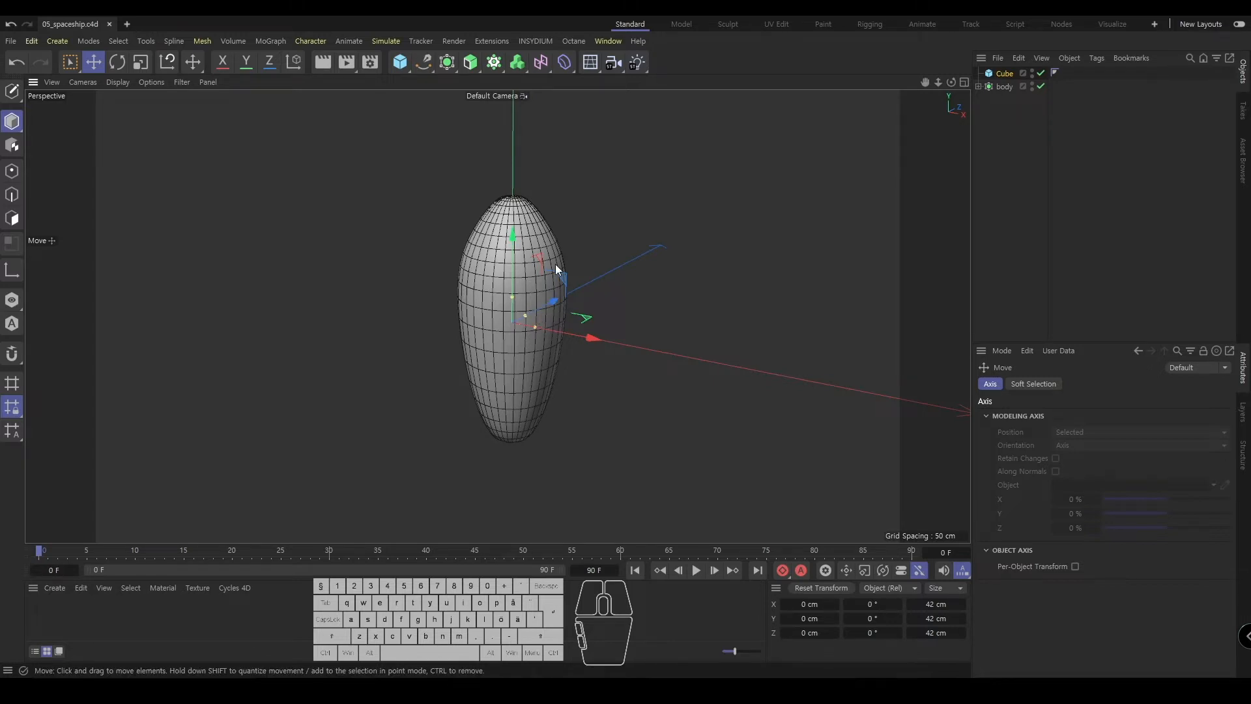
- Move the cube straight down to Y -120 cm in the Front view, below the hull
middle_click(574, 287)
middle_click(617, 339)
right_click_drag(580, 347, 597, 335, "alt")
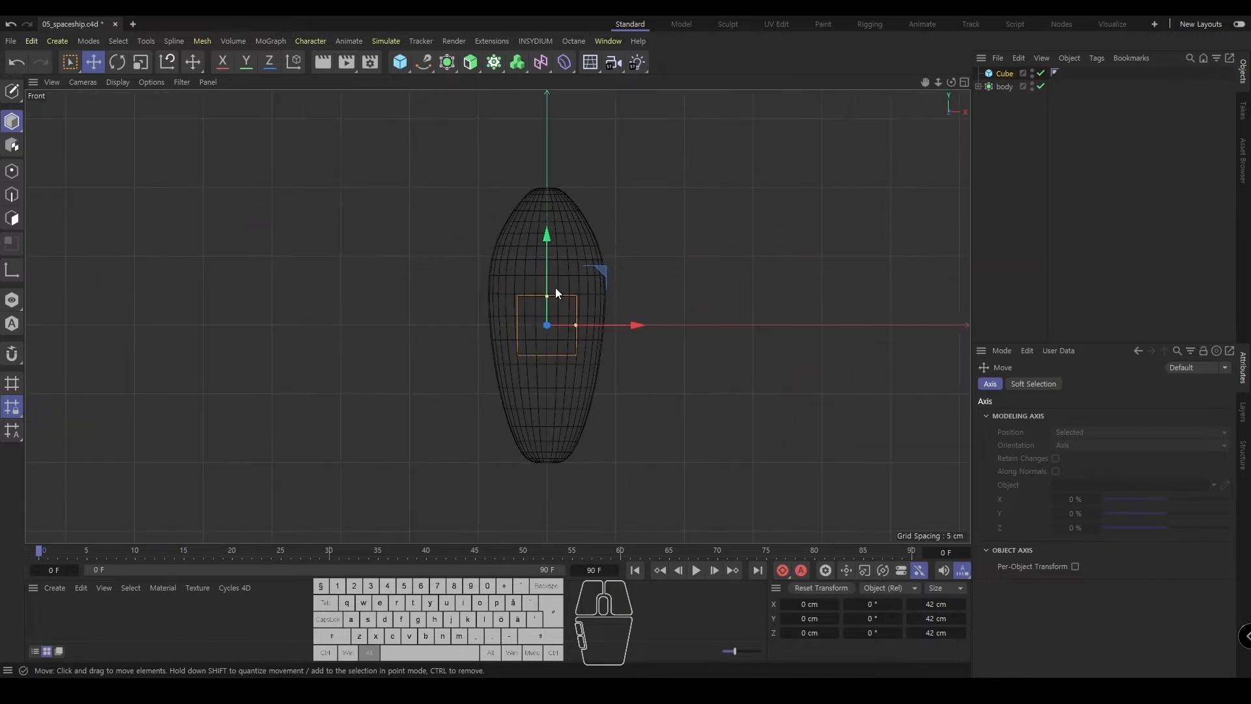
left_click_drag(556, 287, 556, 433, "shift")
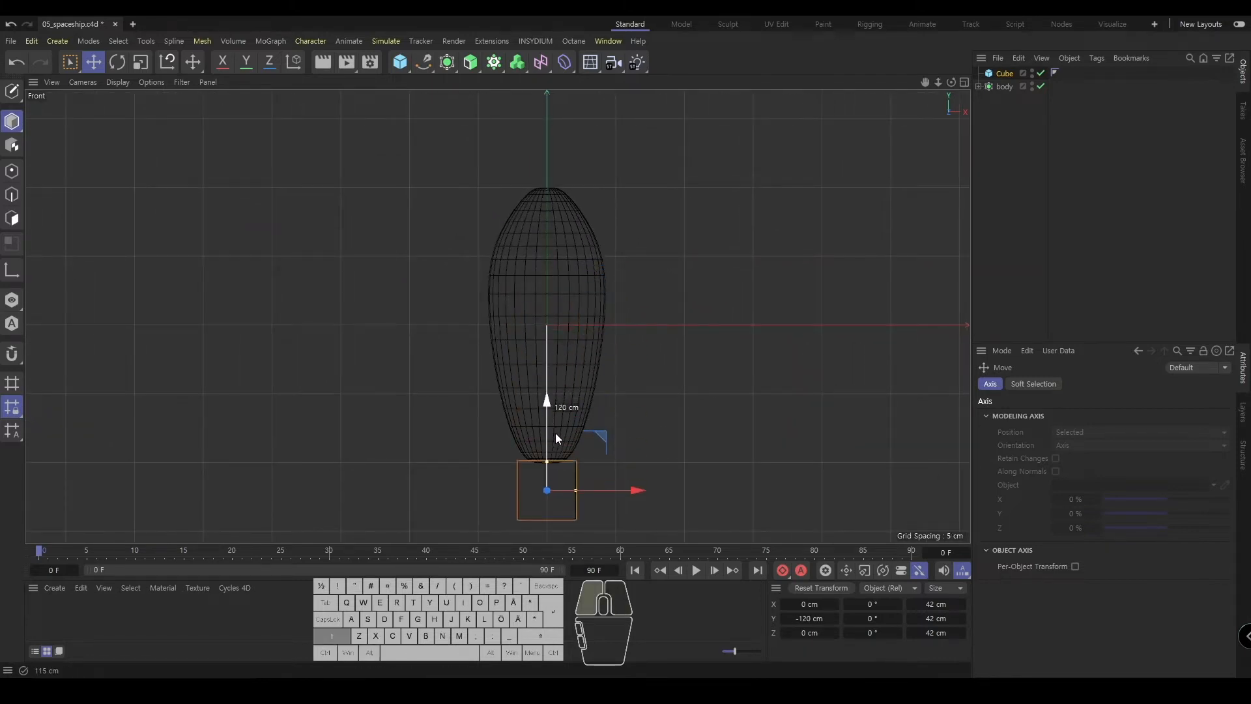
- Move the cube in the Perspective view to about -32 cm in Z and about -66 cm in Y, beside the hull's lower end
middle_click(569, 315)
middle_click(486, 364)
mouse_move(486, 363)
left_mouse_down("alt")
mouse_move(506, 386)
mouse_move(530, 311)
mouse_move(546, 388)
mouse_move(462, 366)
left_mouse_up("alt")
left_click_drag(560, 373, 486, 365)
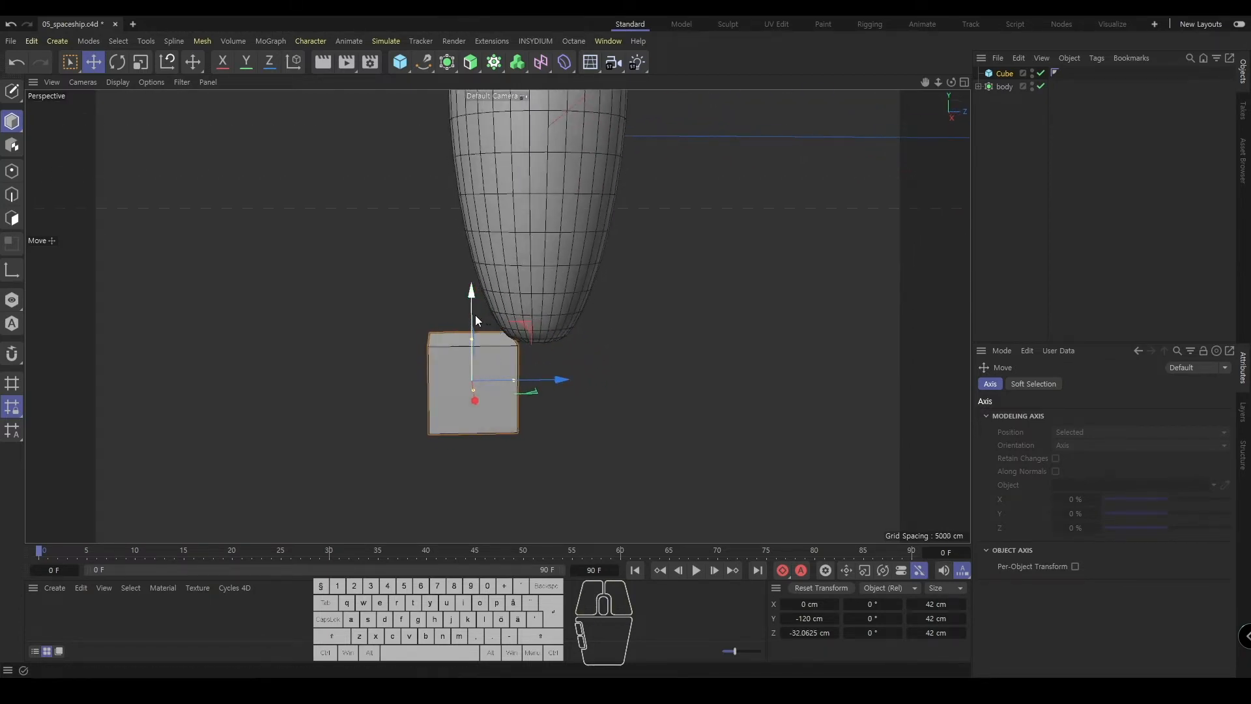
left_click_drag(475, 315, 467, 206)
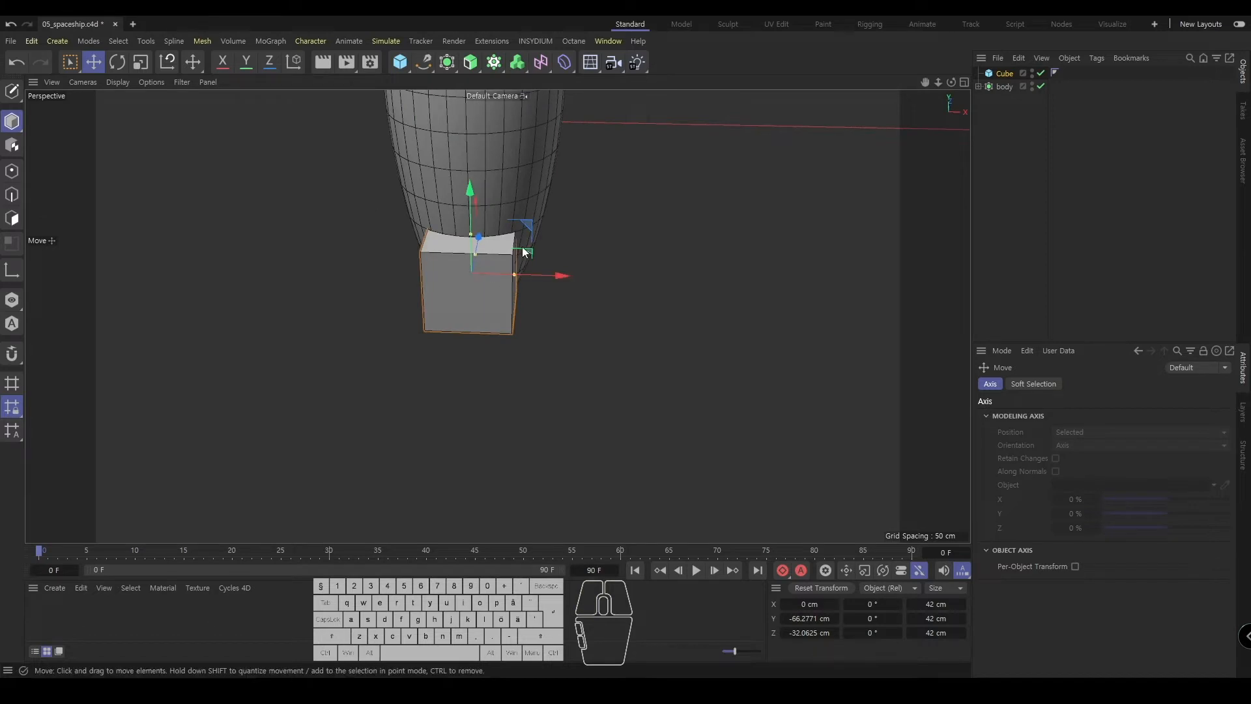
- Narrow the cube to about 8.8 cm in X and shorten it to about 29.4 cm in Y
left_click_drag(525, 251, 518, 261, "alt")
right_click_drag(487, 266, 522, 326, "alt")
left_click_drag(12, 121, 68, 137)
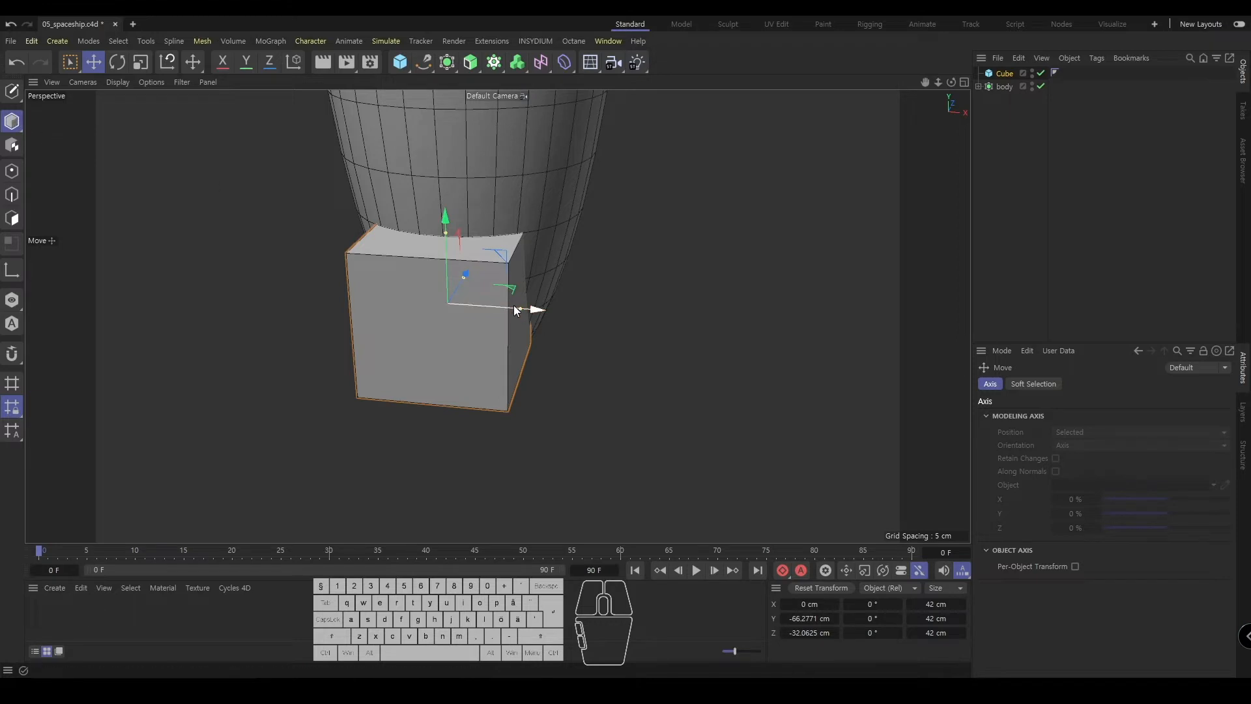
left_click_drag(520, 308, 464, 287)
left_click_drag(464, 287, 338, 281, "alt")
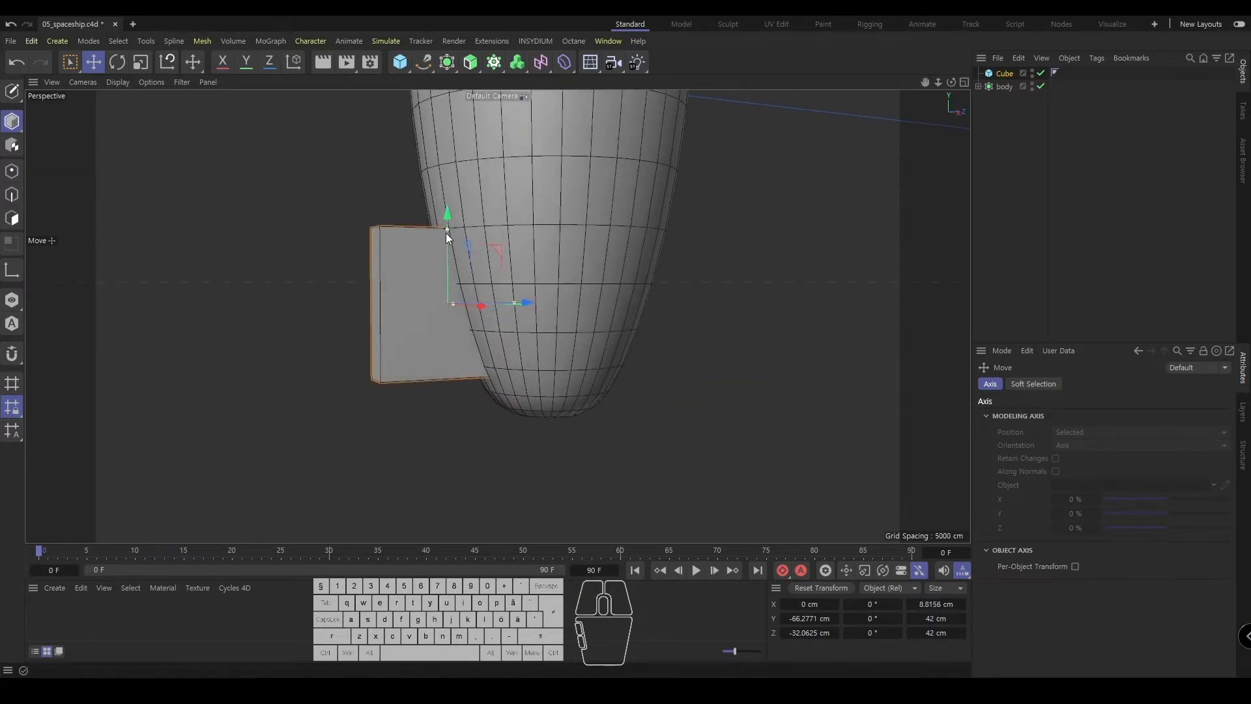
left_click_drag(445, 232, 452, 251)
right_click_drag(452, 251, 405, 295, "alt")
left_click_drag(405, 294, 541, 272, "alt")
- Check the thin cube's position against the hull in the Right view and save the project
middle_click(436, 373)
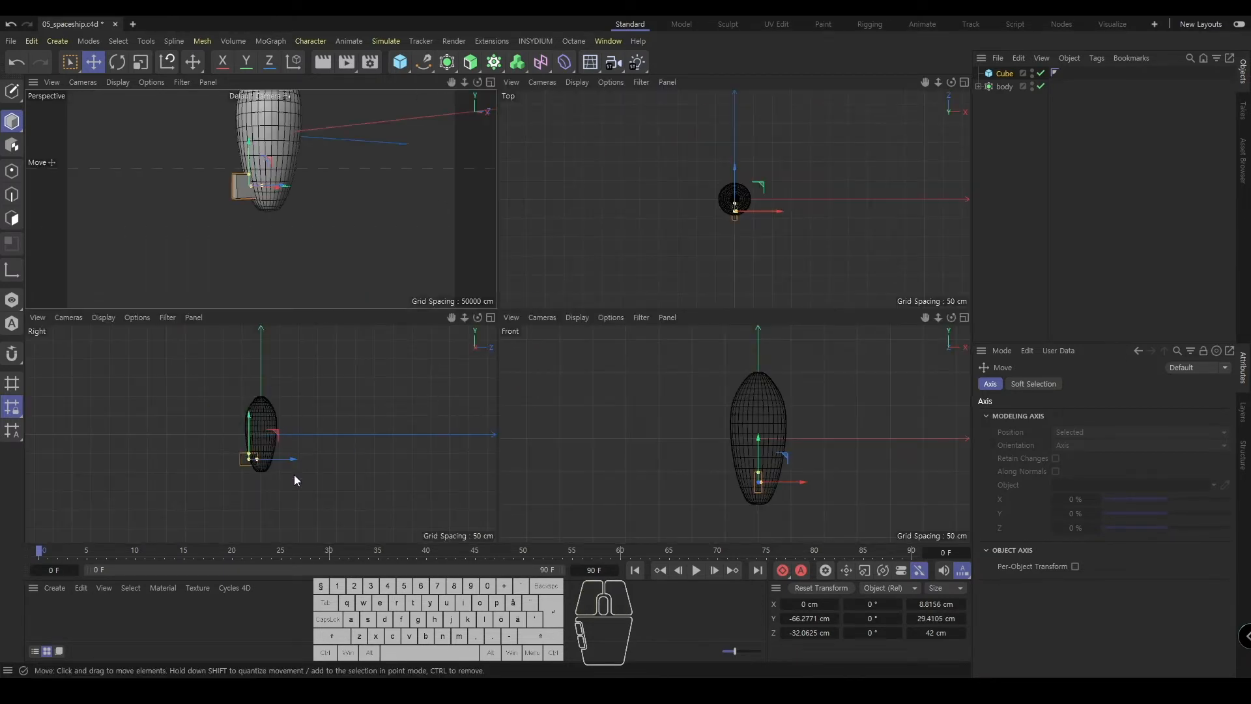
middle_click(451, 393)
right_click_drag(451, 394, 556, 339, "alt")
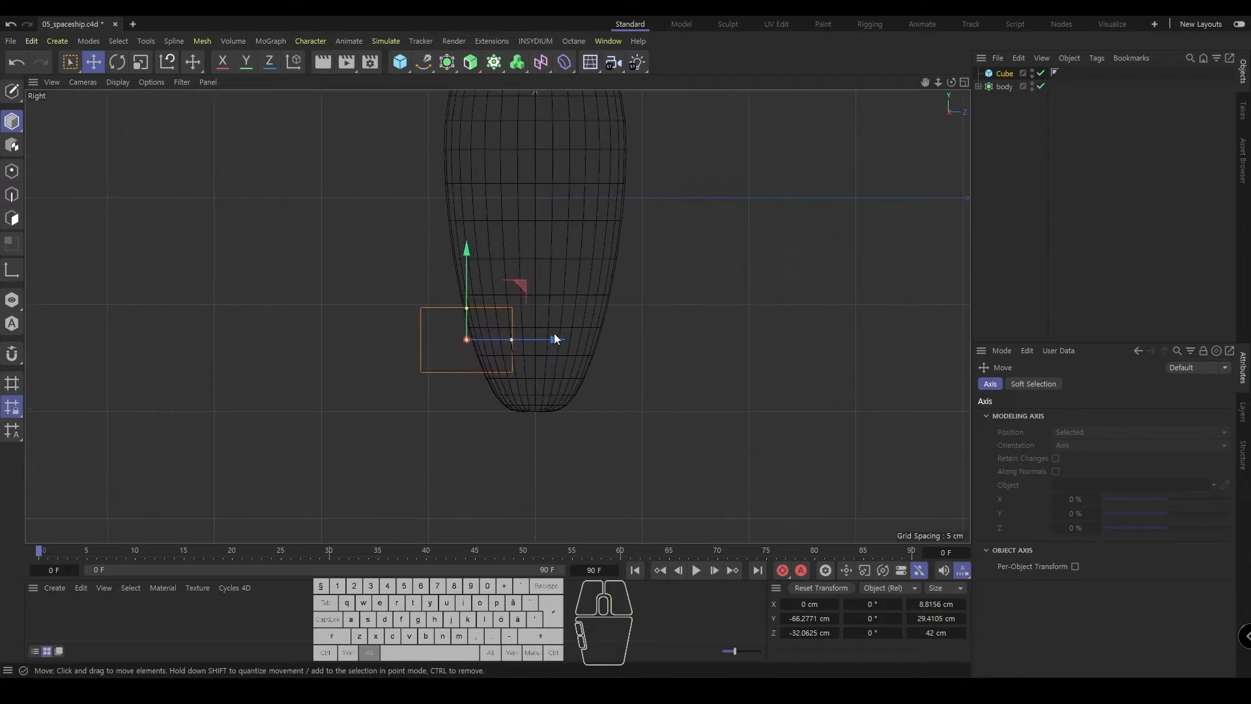
middle_click(506, 354)
middle_click(448, 175)
key("ctrl+s")
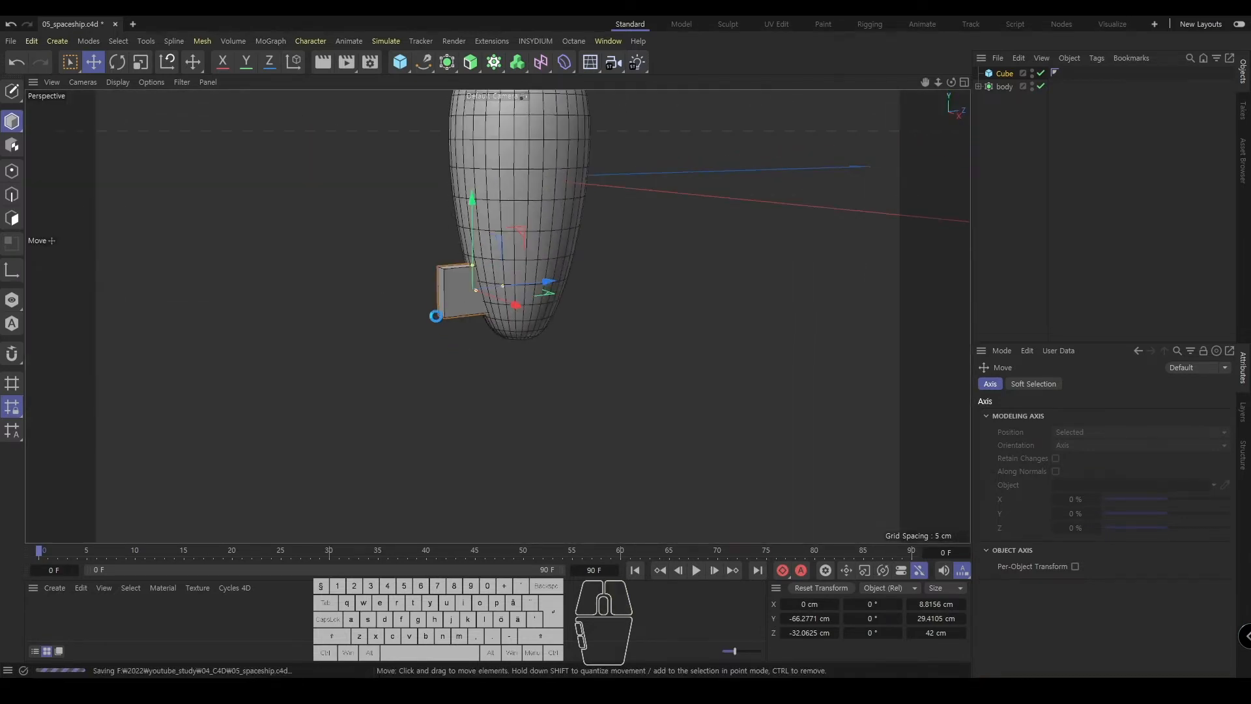
- Set the cube's Z segments to 3 and make it editable
left_click_drag(436, 316, 490, 223, "alt")
left_click(1001, 74)
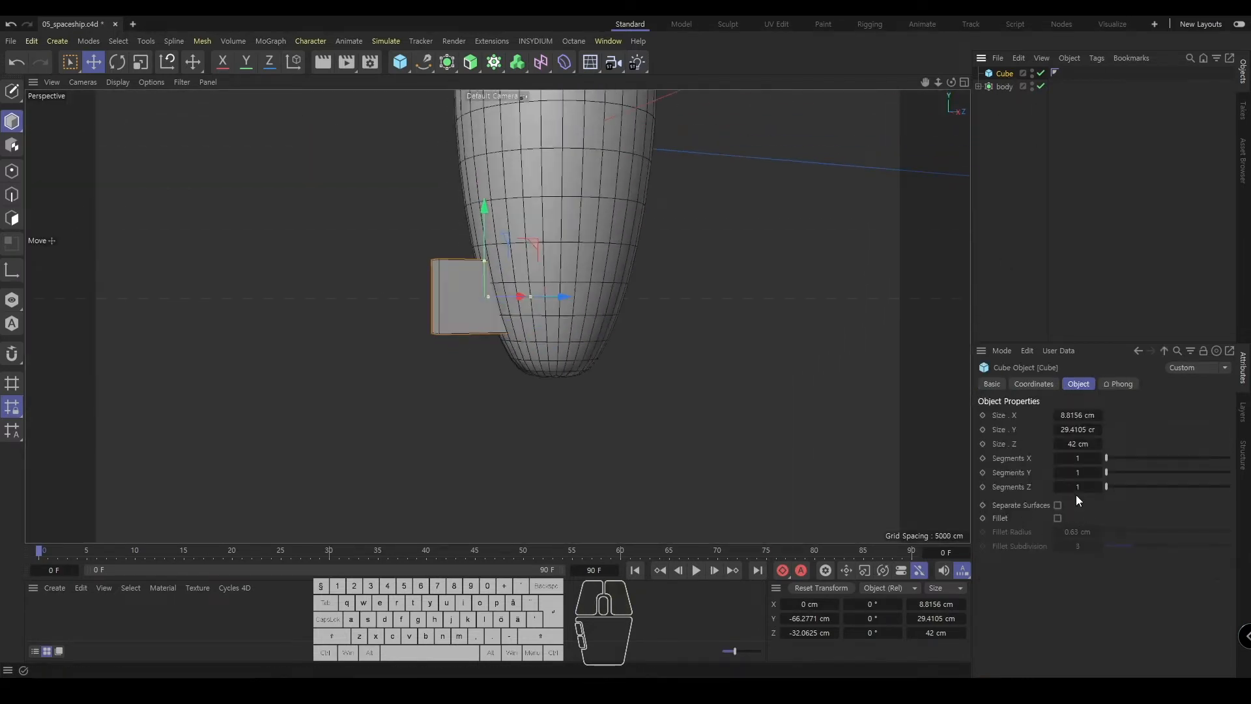
left_click(1011, 489)
left_click(1099, 488)
left_click(1002, 73)
key("c")
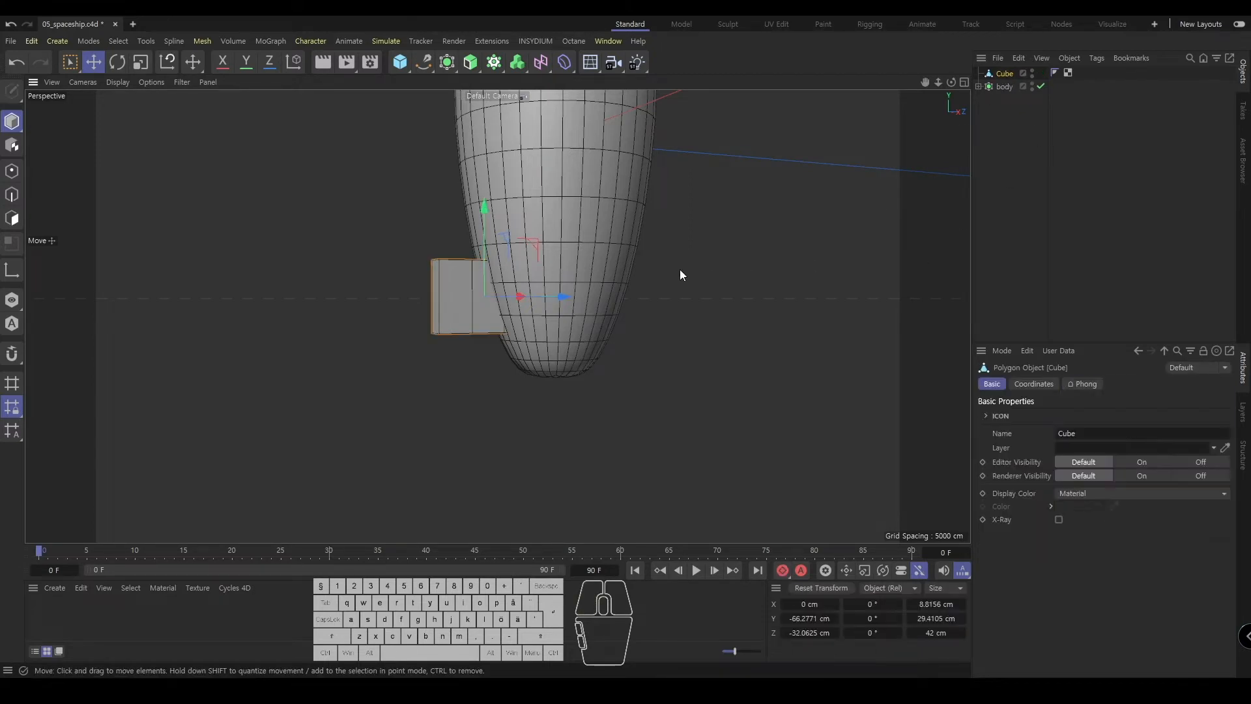
- Select the points at the cube's outer end in the Right view using Rectangle Selection in point mode
middle_click(552, 339)
middle_click(389, 348)
scroll(456, 372, "up", 5)
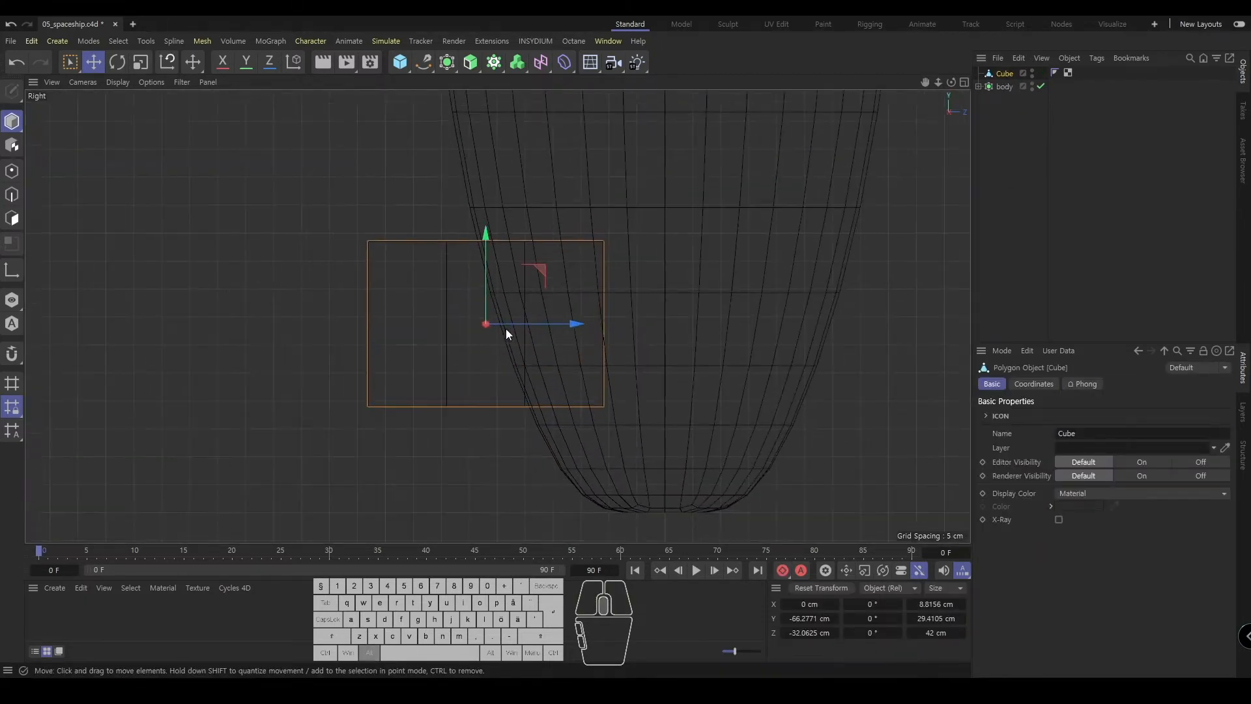
left_click(11, 170)
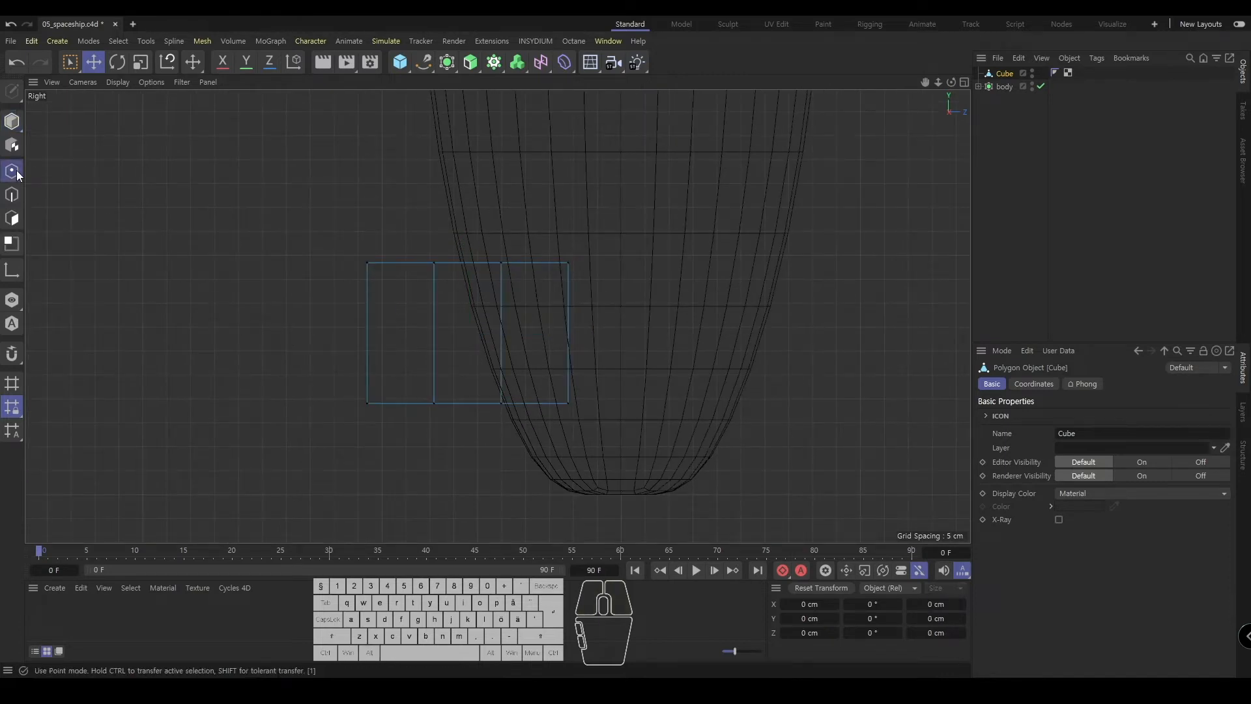
left_click(70, 63)
left_click(70, 64)
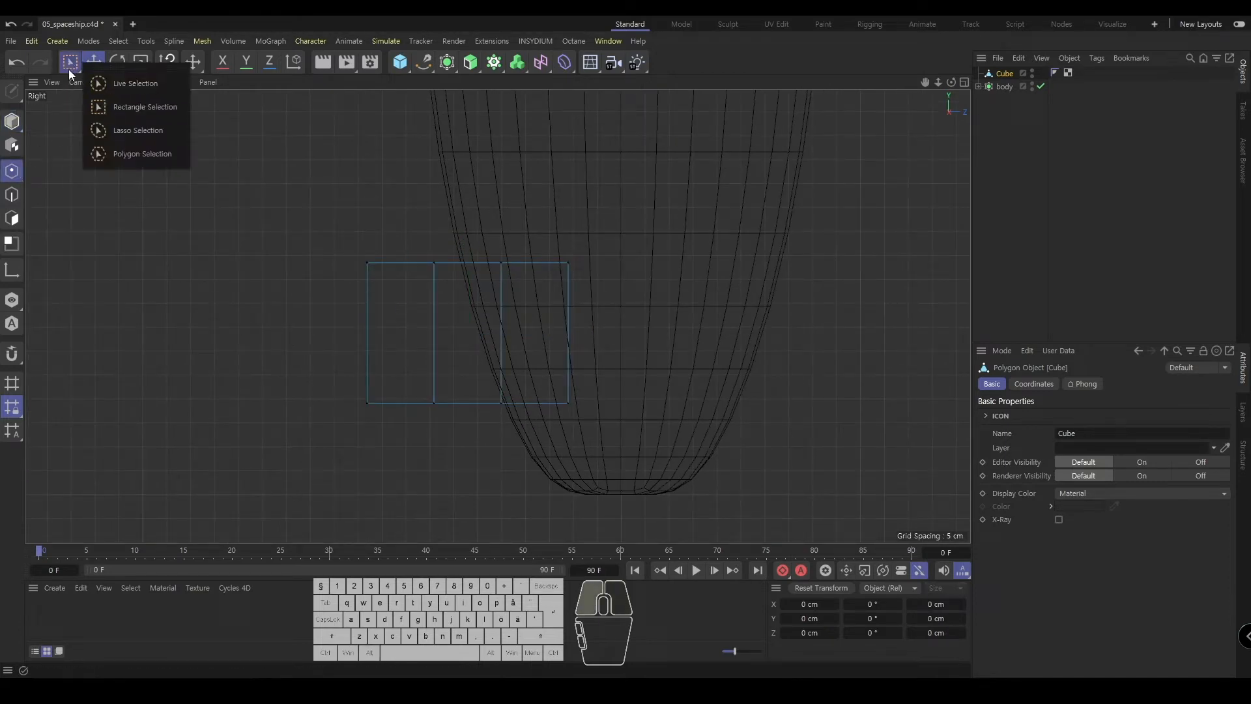
left_click(134, 107)
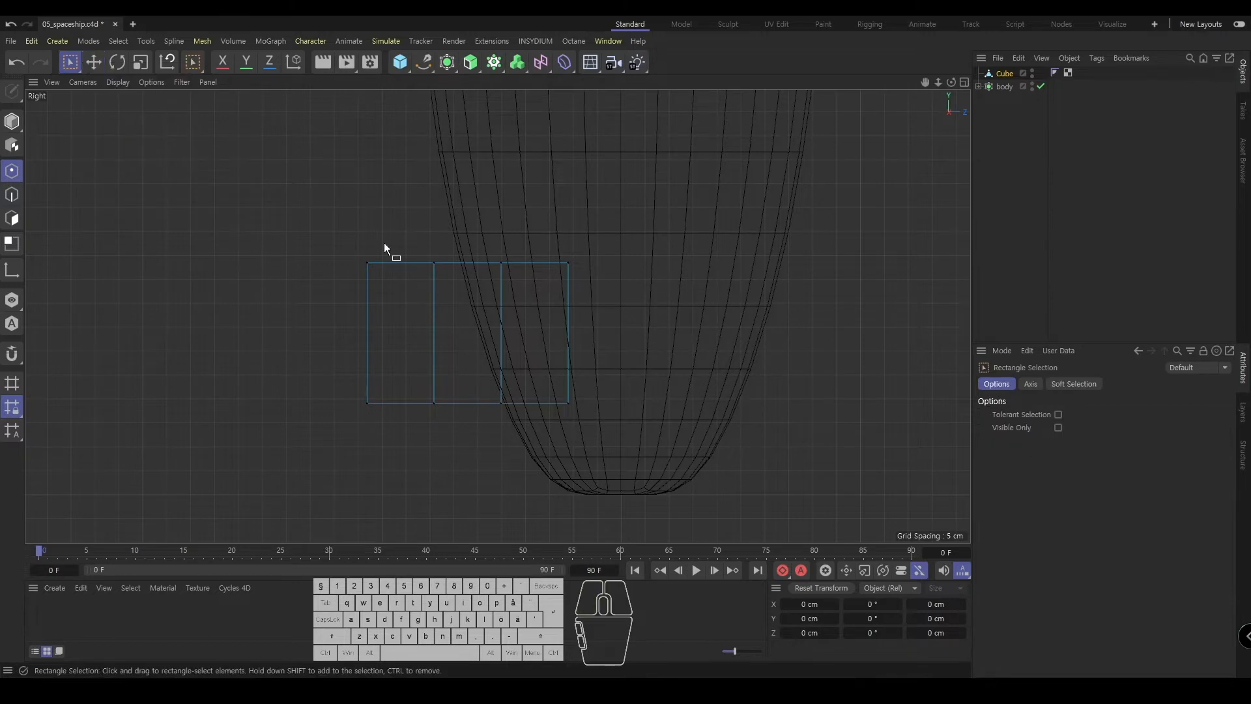
mouse_move(384, 243)
right_mouse_down("alt")
mouse_move(367, 268)
mouse_move(386, 244)
right_mouse_up("alt")
left_click_drag(322, 164, 439, 450)
right_click_drag(428, 271, 363, 306, "alt")
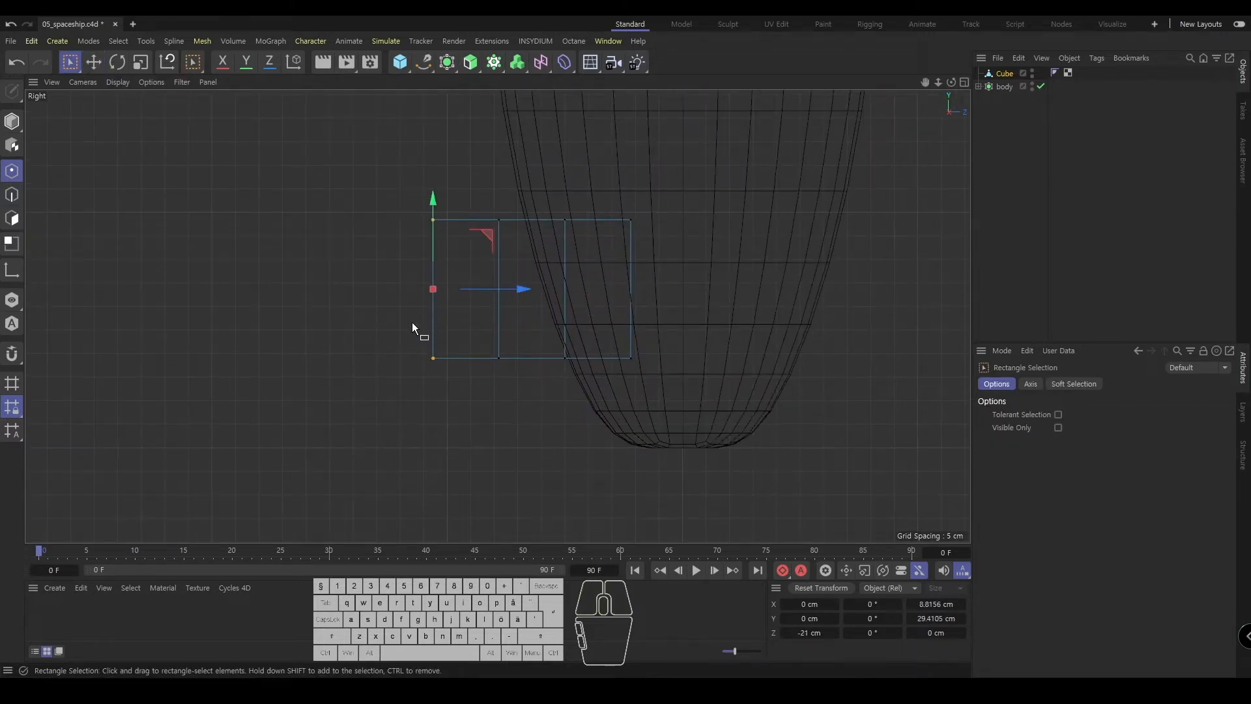
- Rotate the selected end points into a horizontal line and move them down and outward to about Y -42 cm, Z -33 cm
key("r")
left_click_drag(473, 254, 450, 396)
key("e")
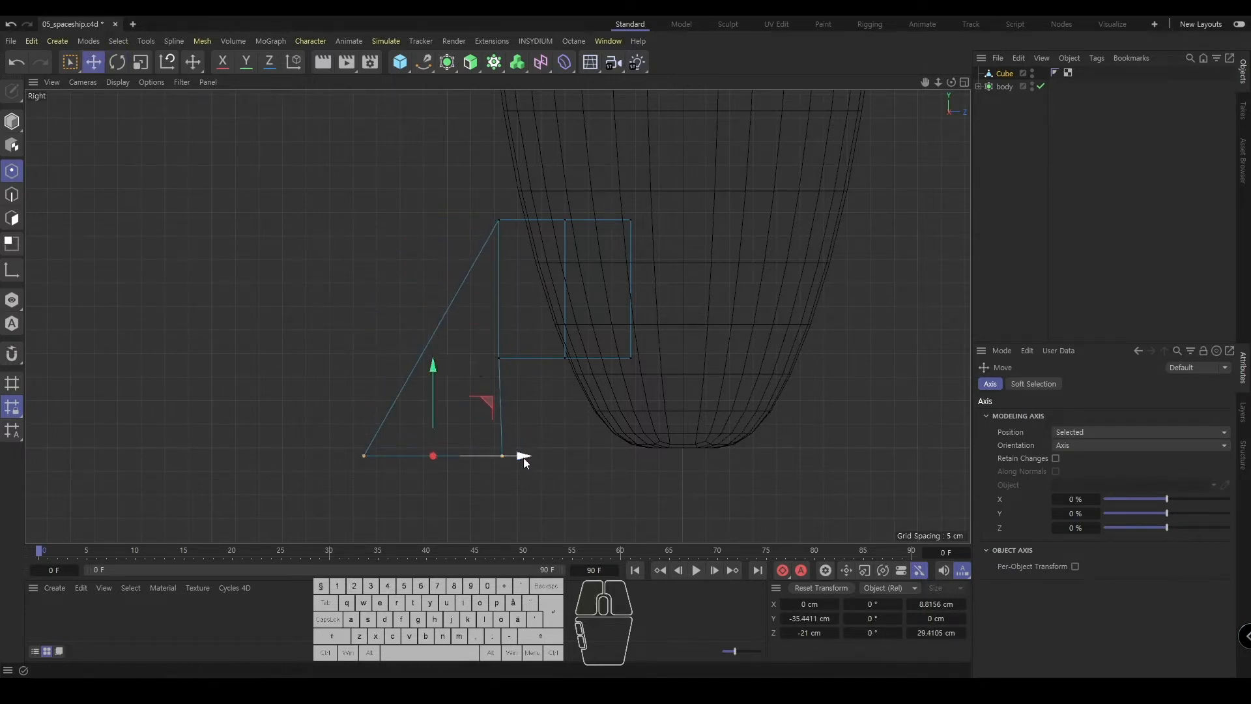
left_click_drag(523, 458, 467, 456)
left_click_drag(385, 392, 381, 415)
- Tilt the next column of points diagonally and move it down and outward to about Y -11 cm, Z -17.4 cm
left_click(70, 61)
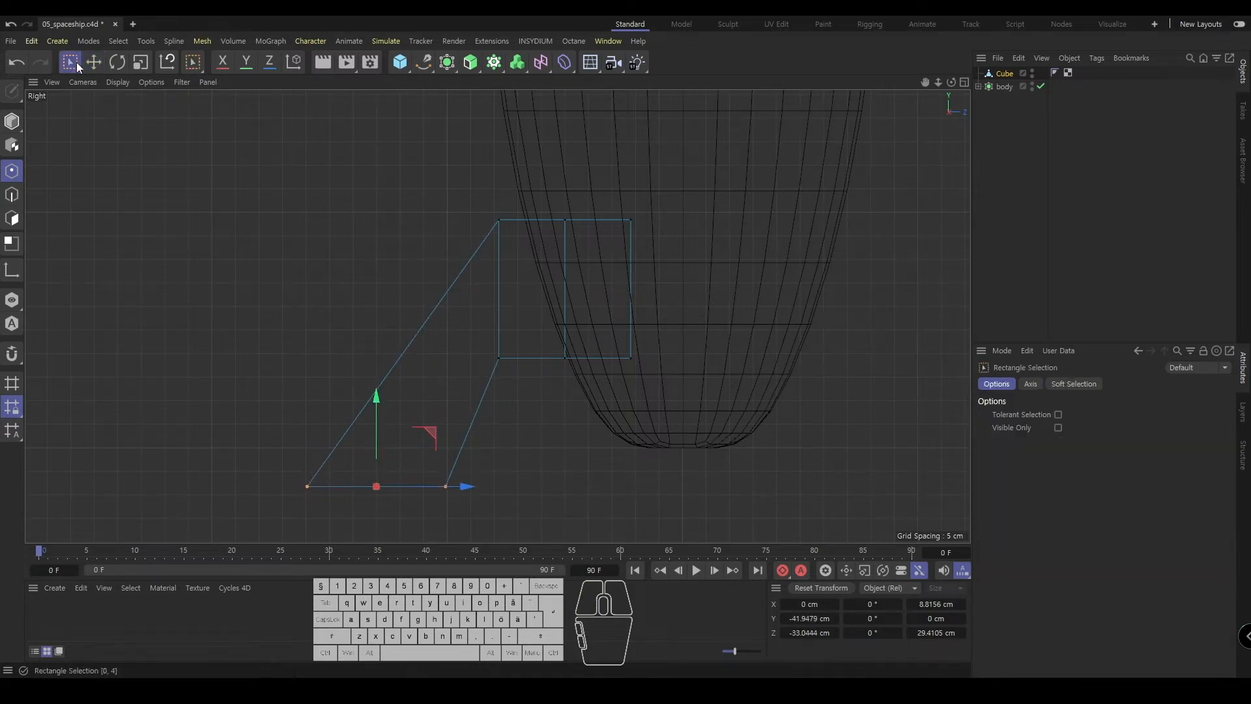
left_click_drag(424, 162, 527, 392)
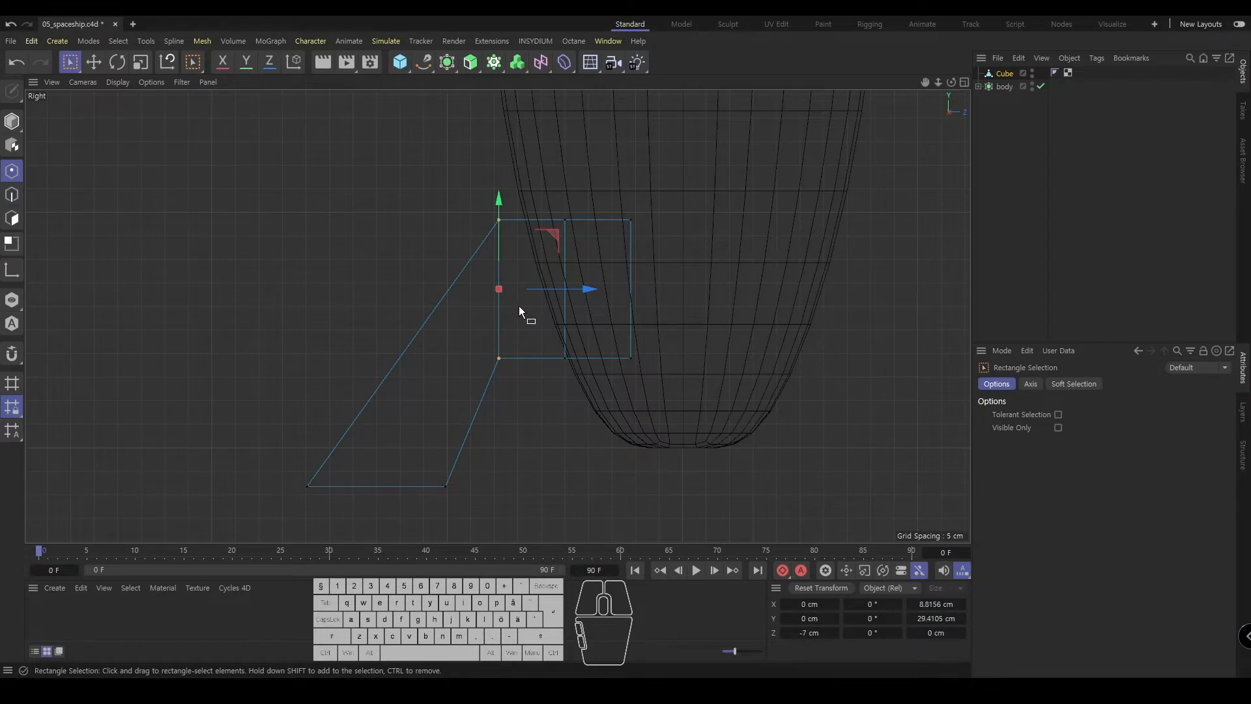
key("r")
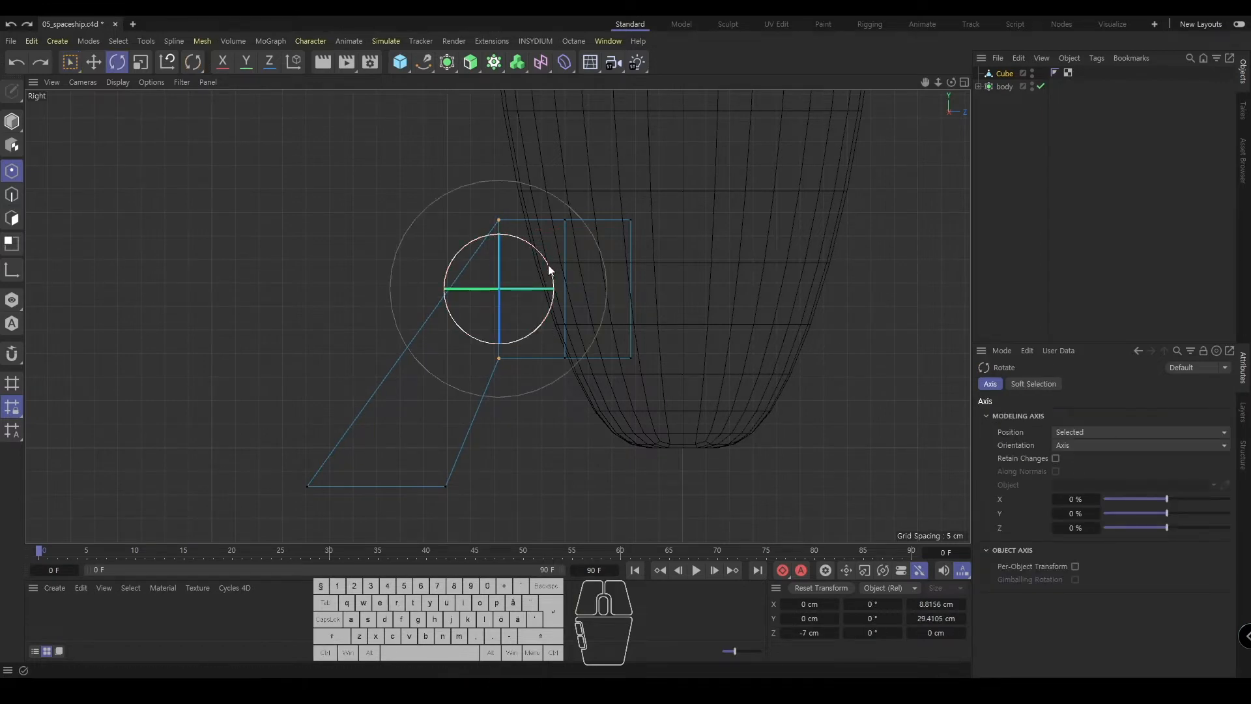
left_click_drag(548, 265, 536, 243)
key("e")
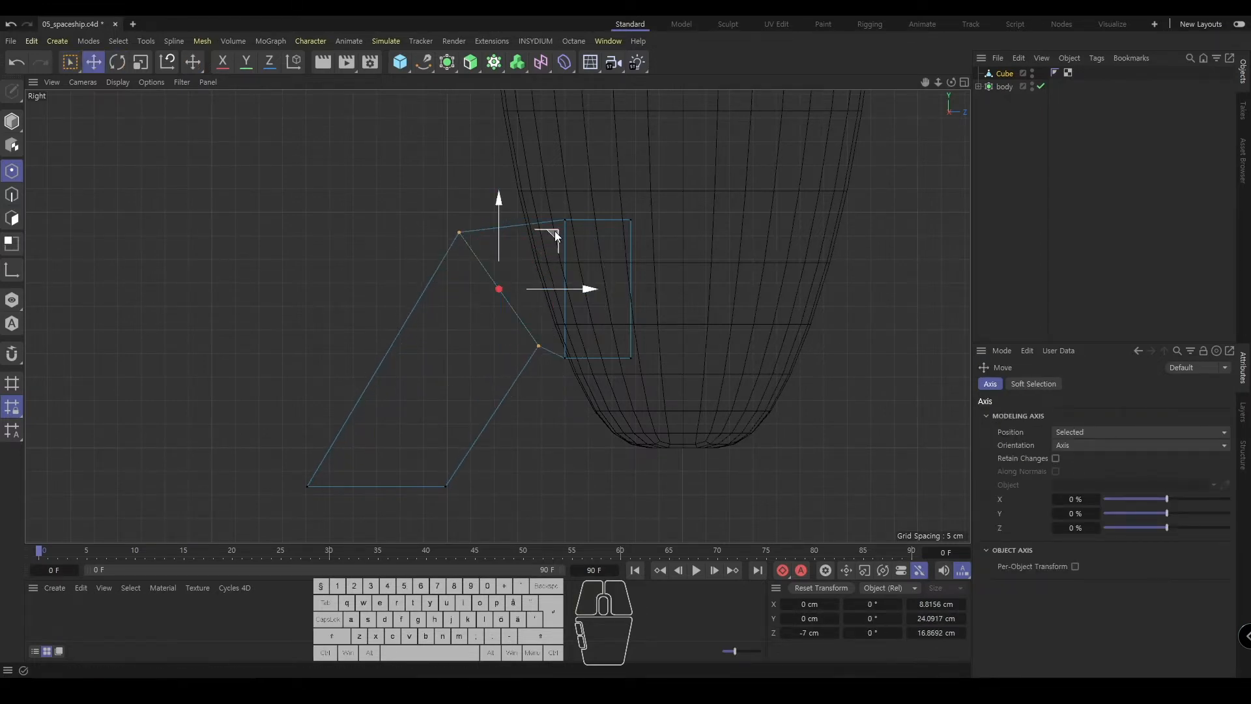
key("w")
key("w")
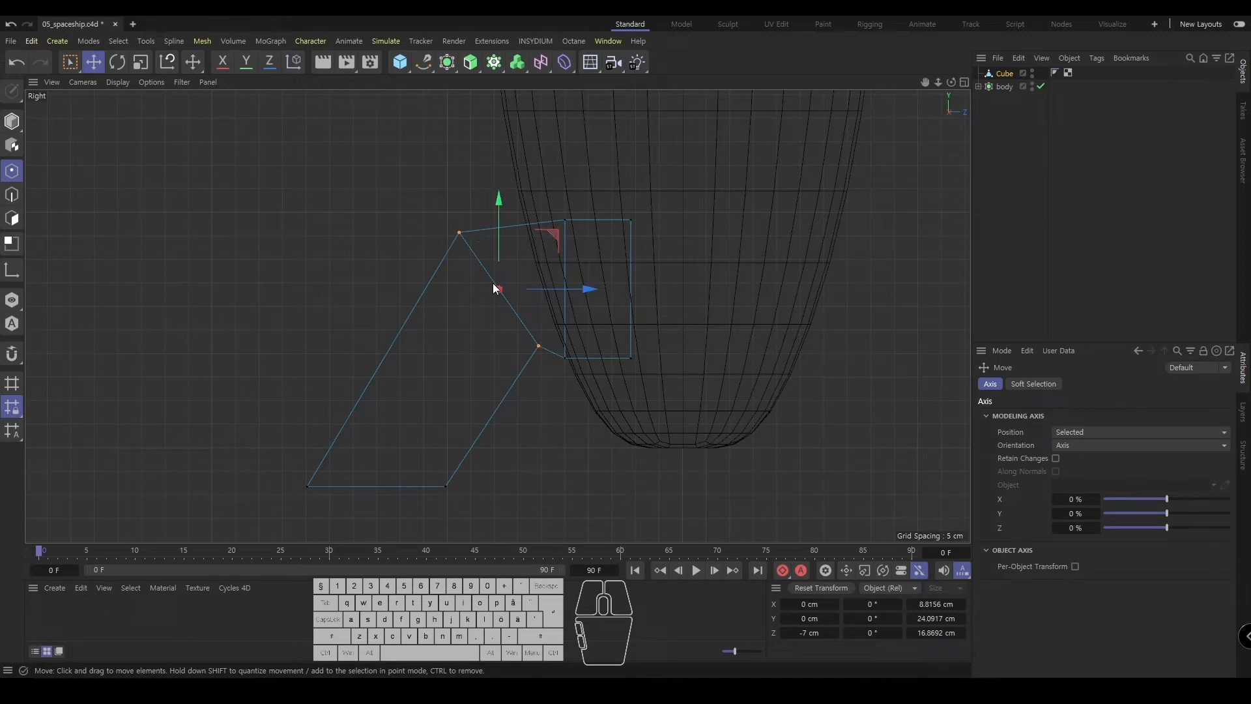
key("w")
key("w")
left_click_drag(553, 232, 506, 284)
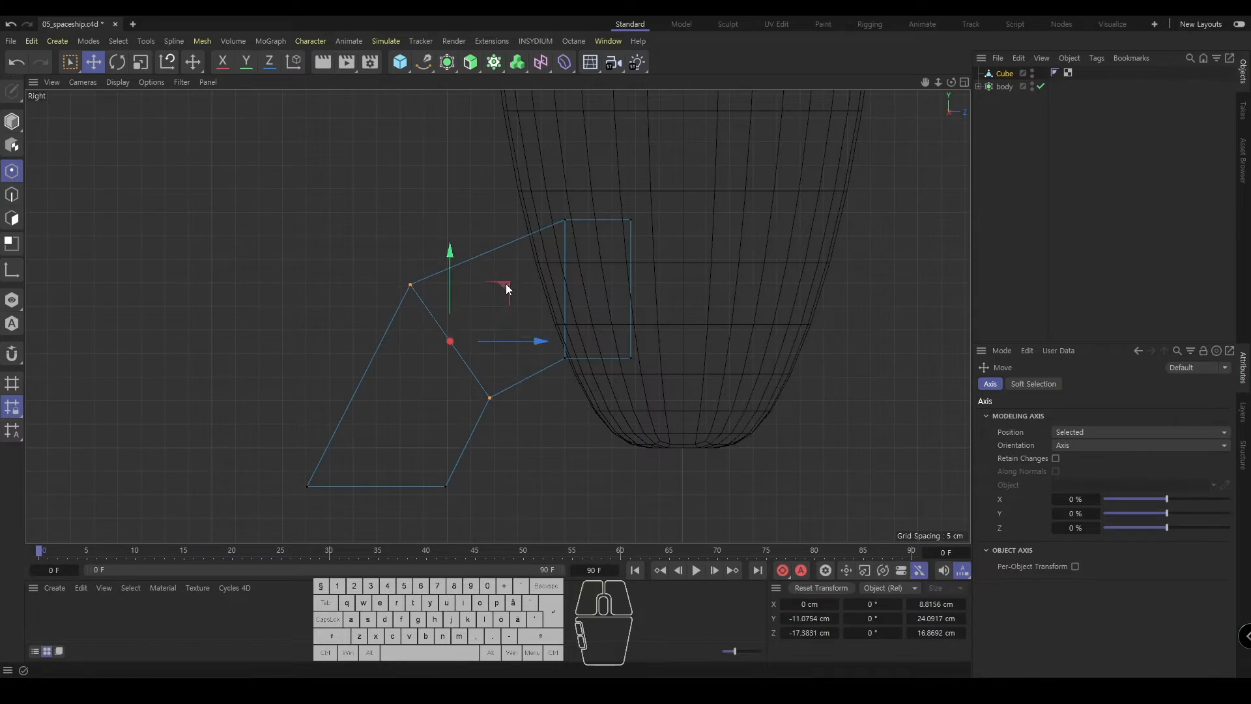
- Move the column of points inside the hull outward past its surface and raise the lower points of the fin's inner end
left_click(72, 62)
left_click_drag(533, 168, 602, 416)
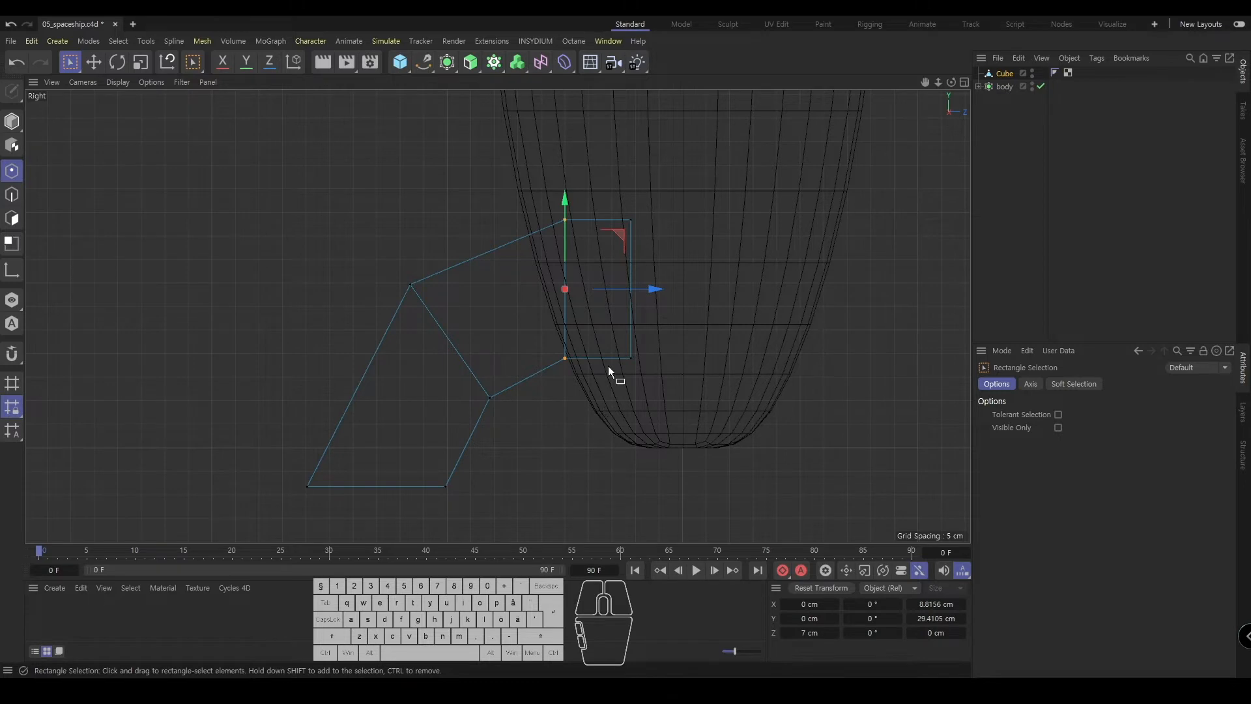
left_click_drag(619, 289, 571, 291)
left_click_drag(490, 314, 681, 371)
left_click_drag(576, 305, 580, 240)
- Move the fin's lower bend points outward to about Z -14.9 cm and check the shape in the Perspective view
left_click_drag(467, 347, 519, 437)
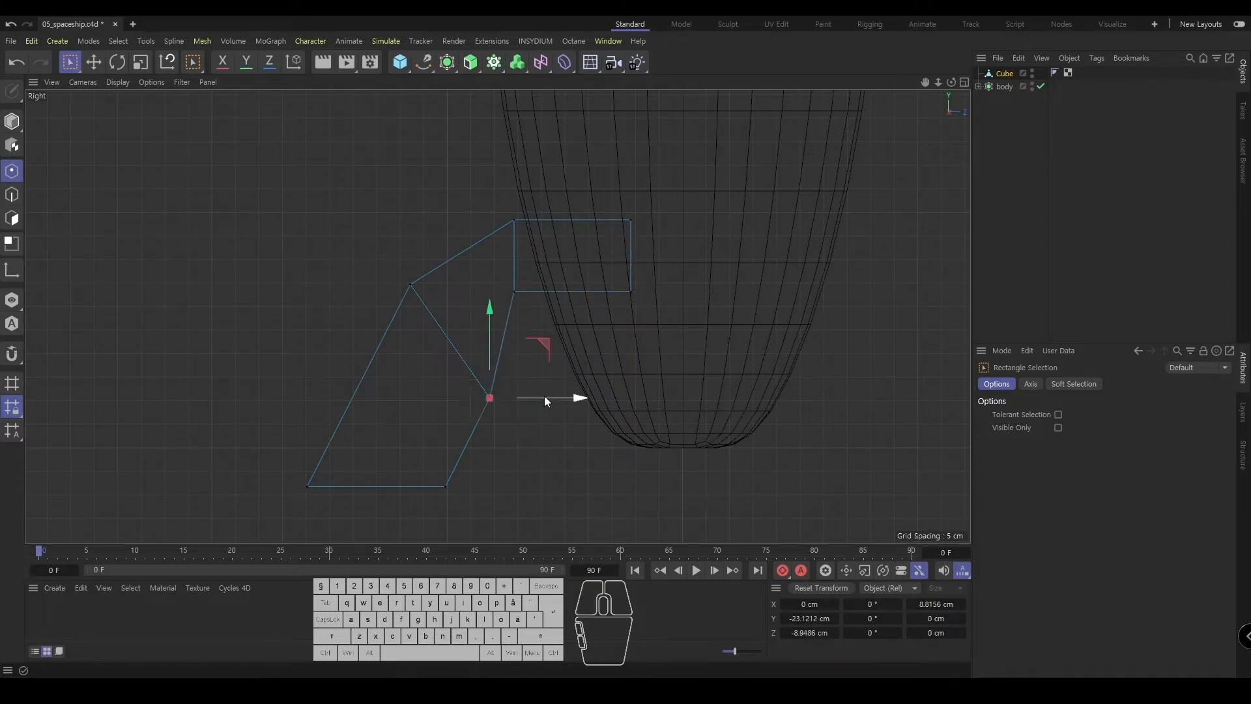
left_click_drag(545, 396, 514, 394)
key("F1")
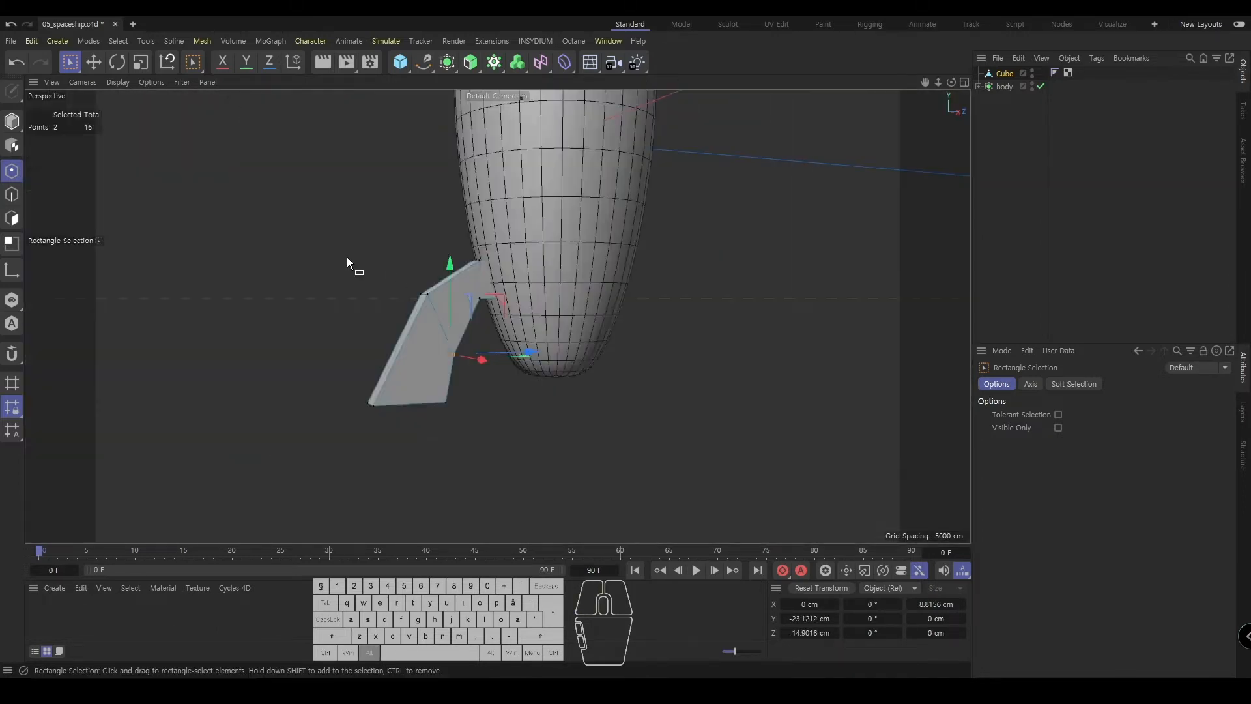
left_click_drag(349, 265, 411, 323, "alt")
- Add an edge loop across the fin's lowest segment at about 46% with Loop/Path Cut
key("F5")
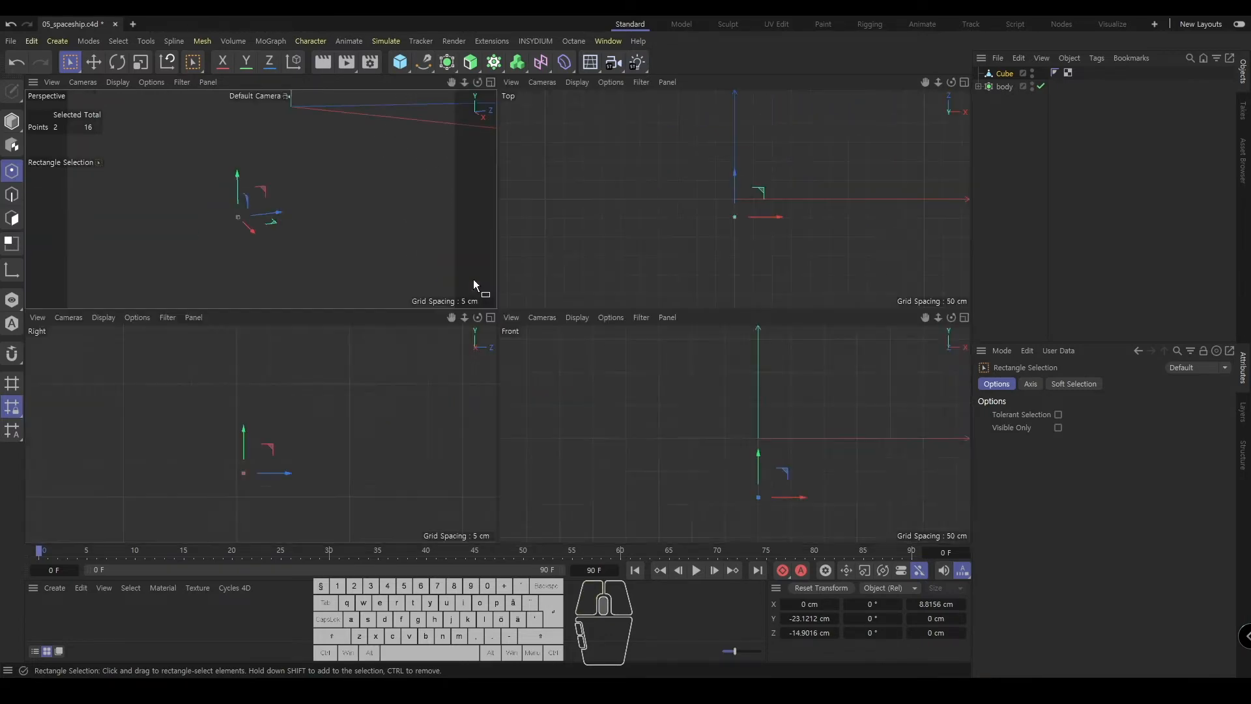
key("F3")
right_click_drag(397, 396, 491, 393, "alt")
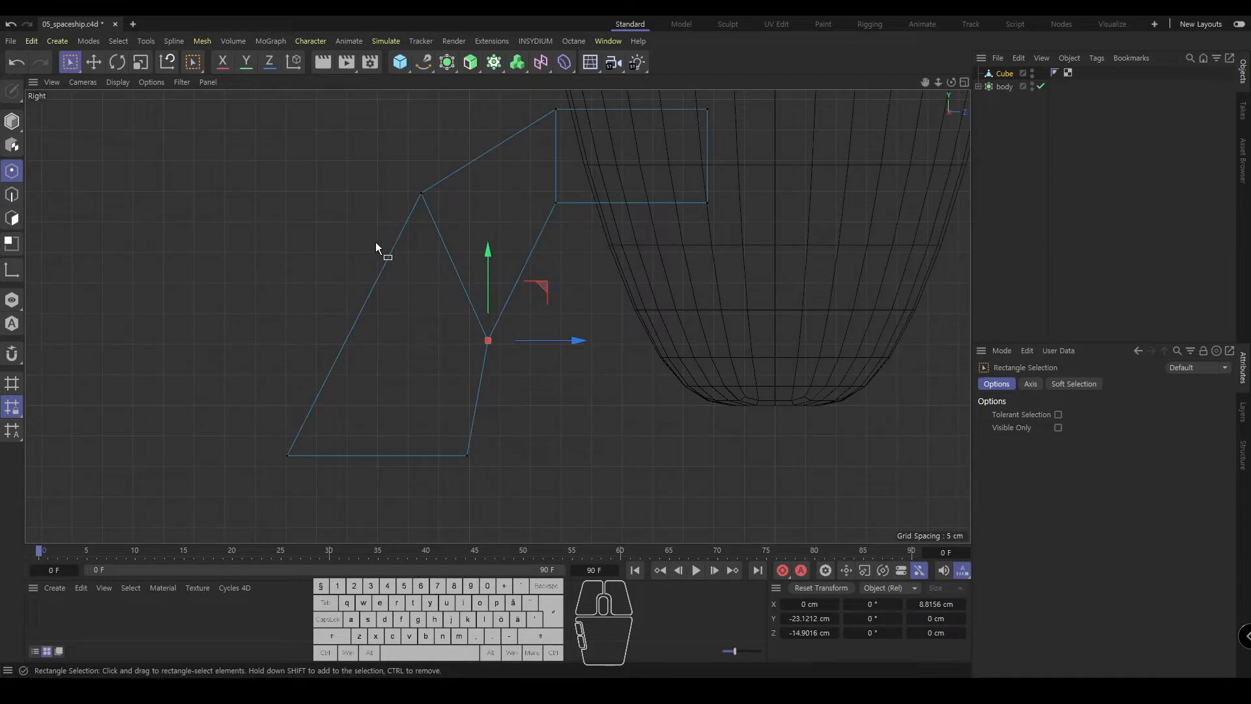
key("m")
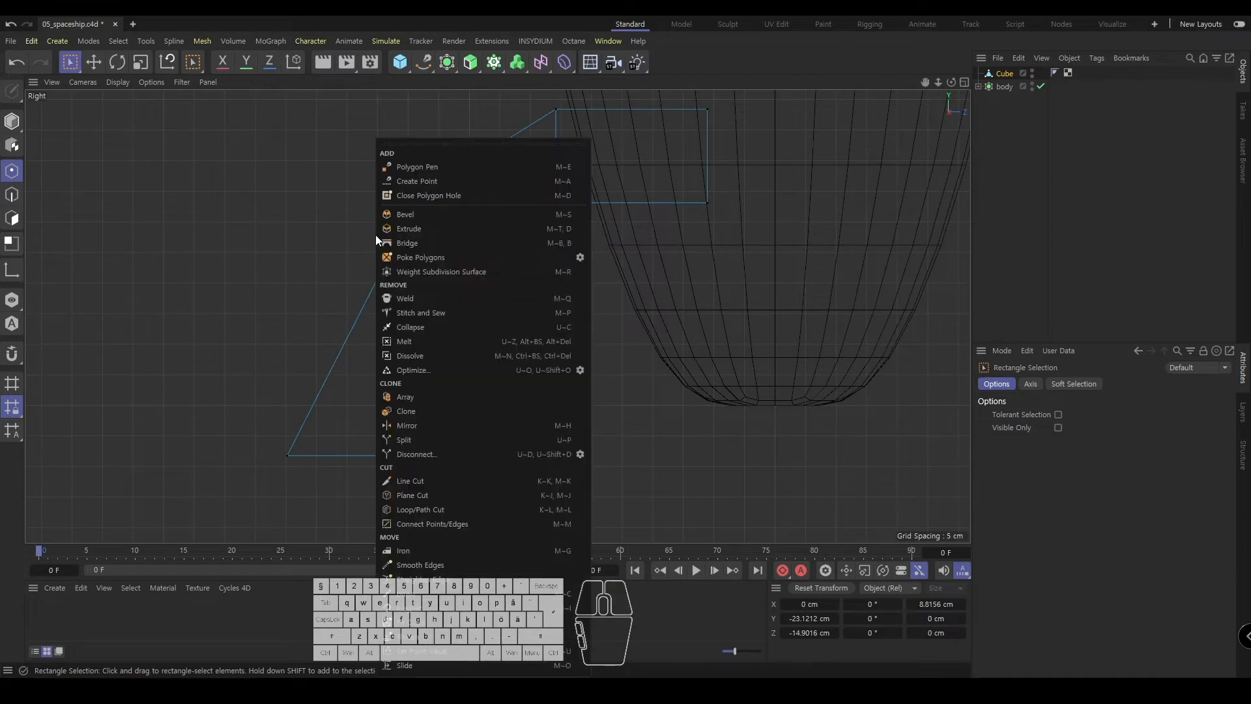
left_click(436, 505)
middle_click(498, 390)
middle_click(287, 226)
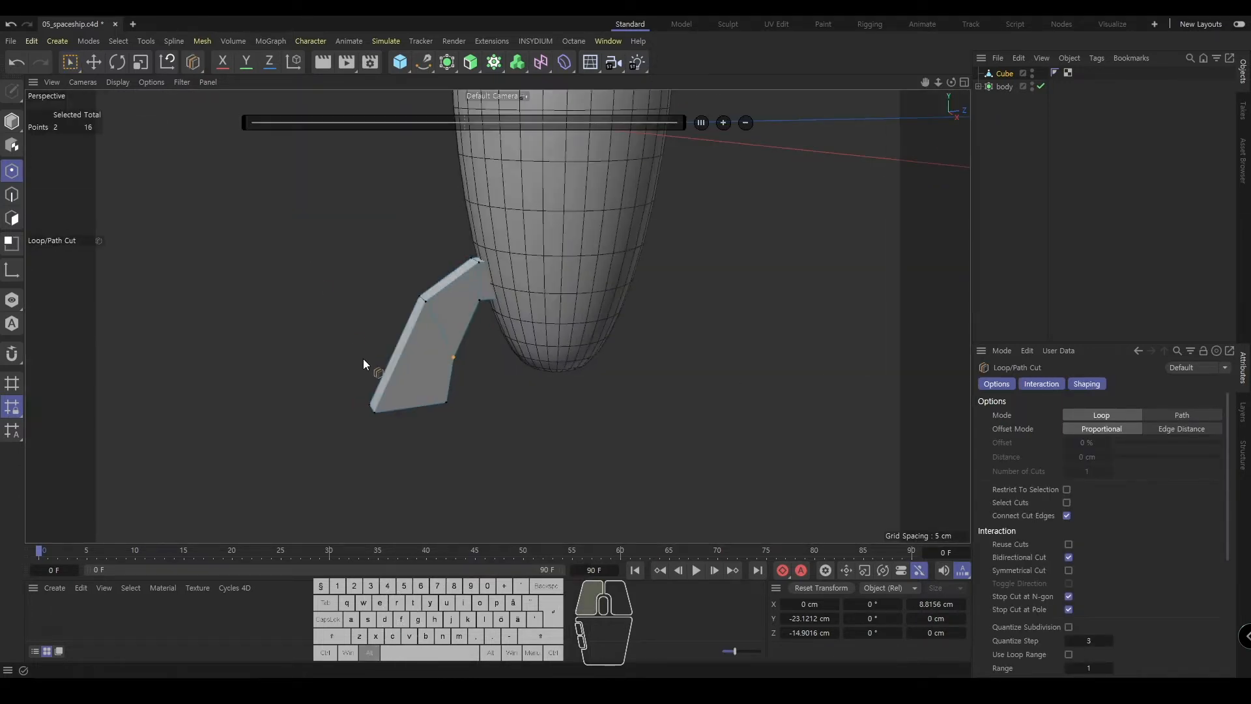
left_click_drag(362, 364, 441, 321, "alt")
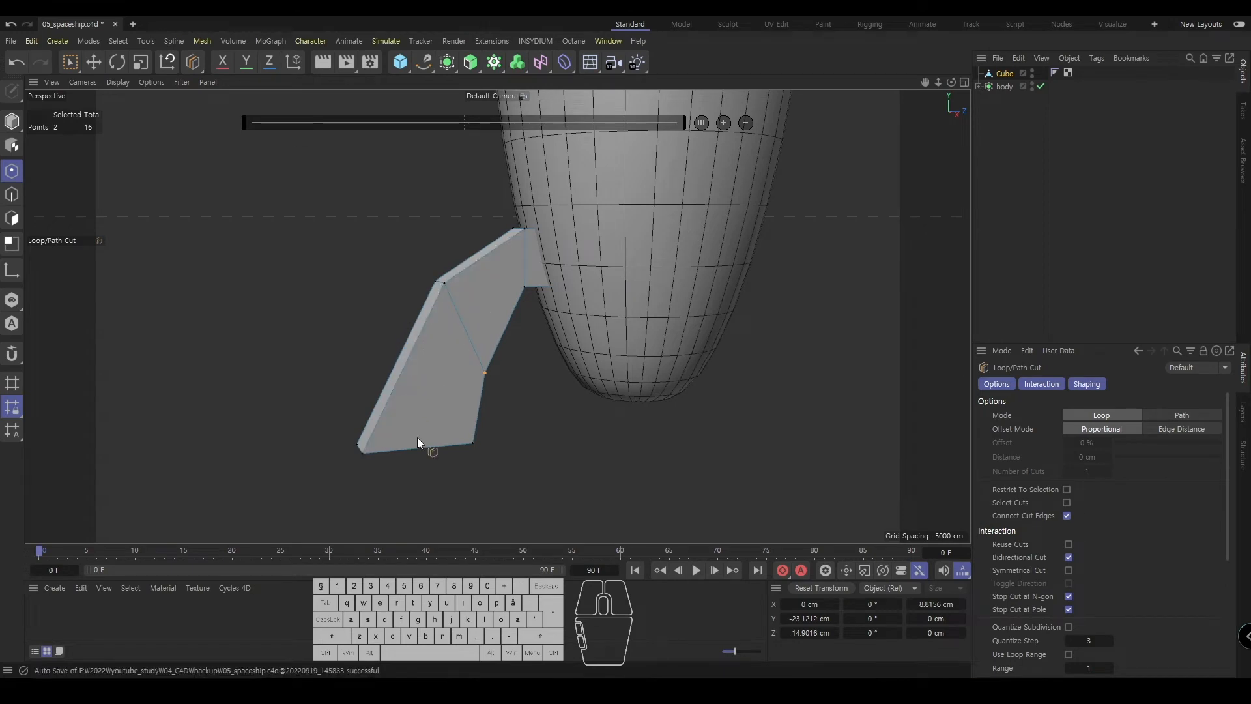
right_click(496, 297)
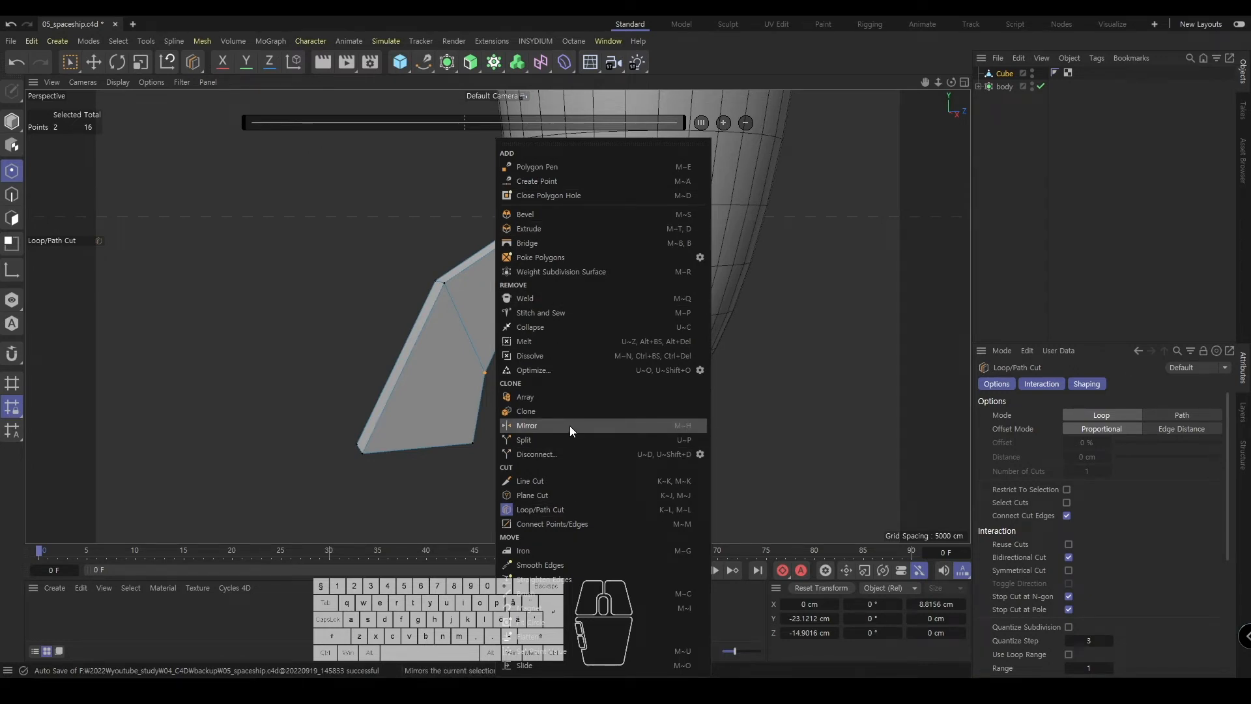
left_click(582, 510)
left_click_drag(472, 349, 452, 327, "alt")
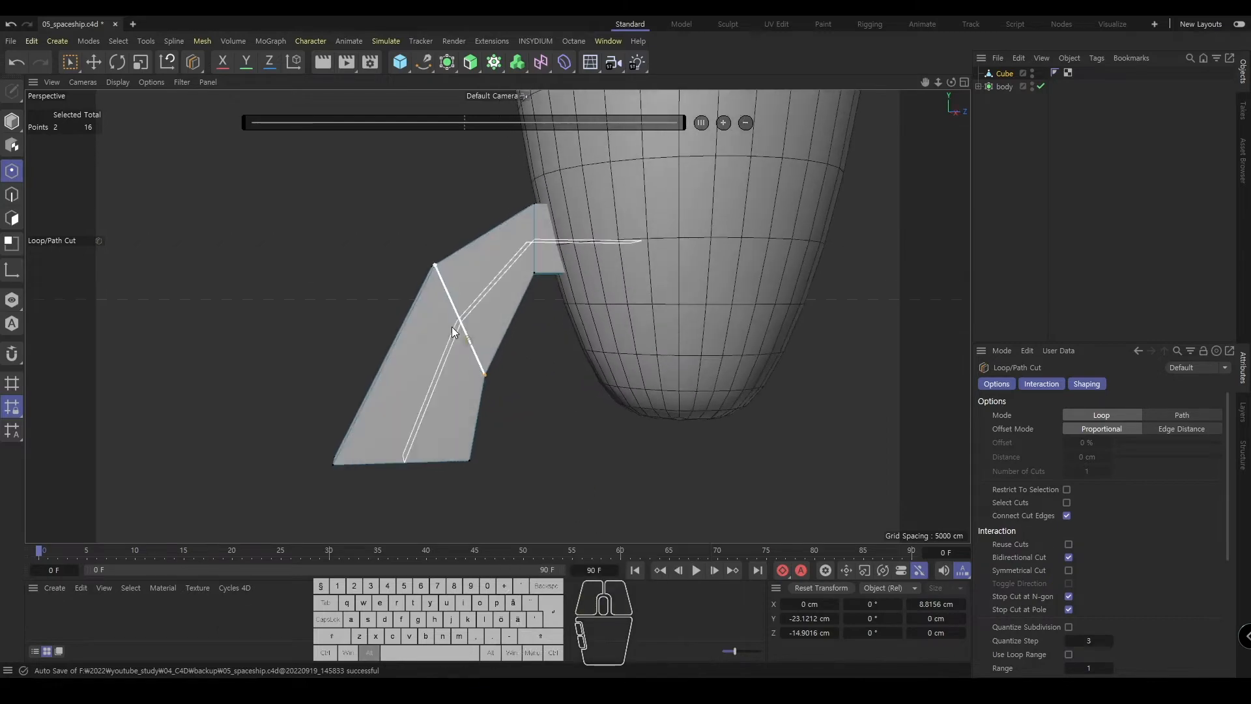
left_click(381, 373)
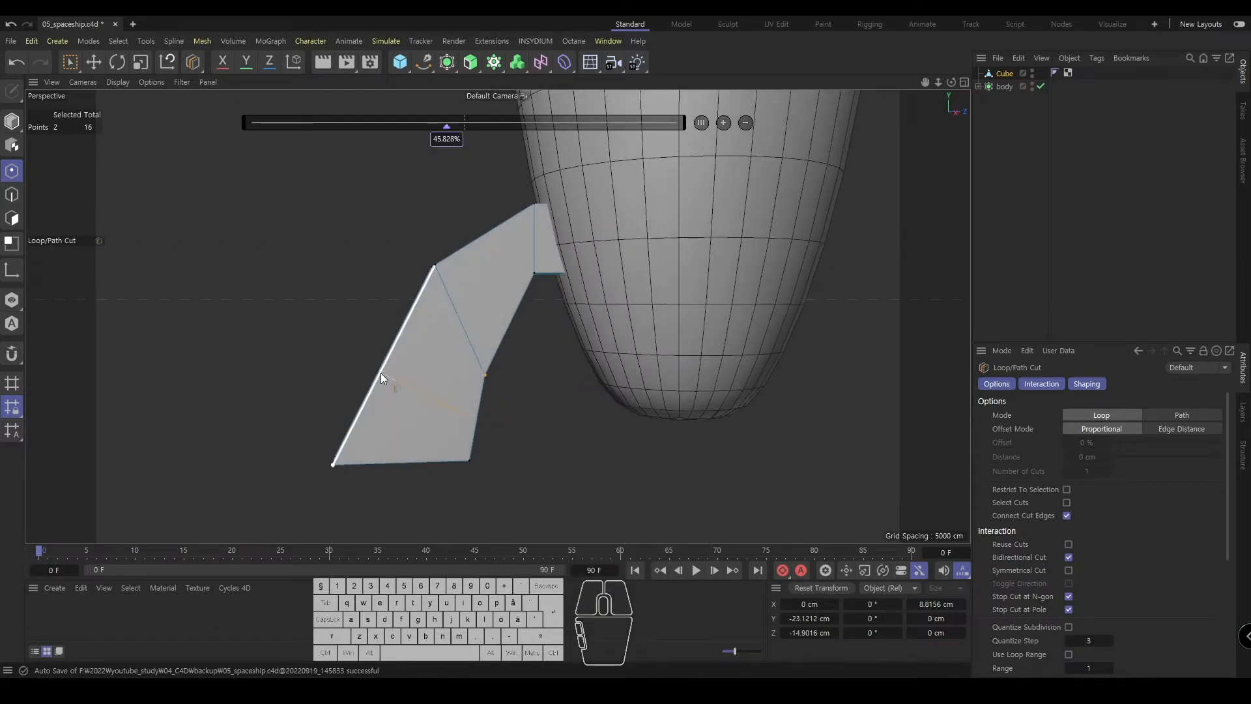
- Move the outer points of the fin's tip inward to about Z -22.7 cm in the Right view, narrowing the tip
middle_click(418, 412)
middle_click(412, 421)
right_click_drag(311, 474, 291, 432, "alt")
left_click(74, 65)
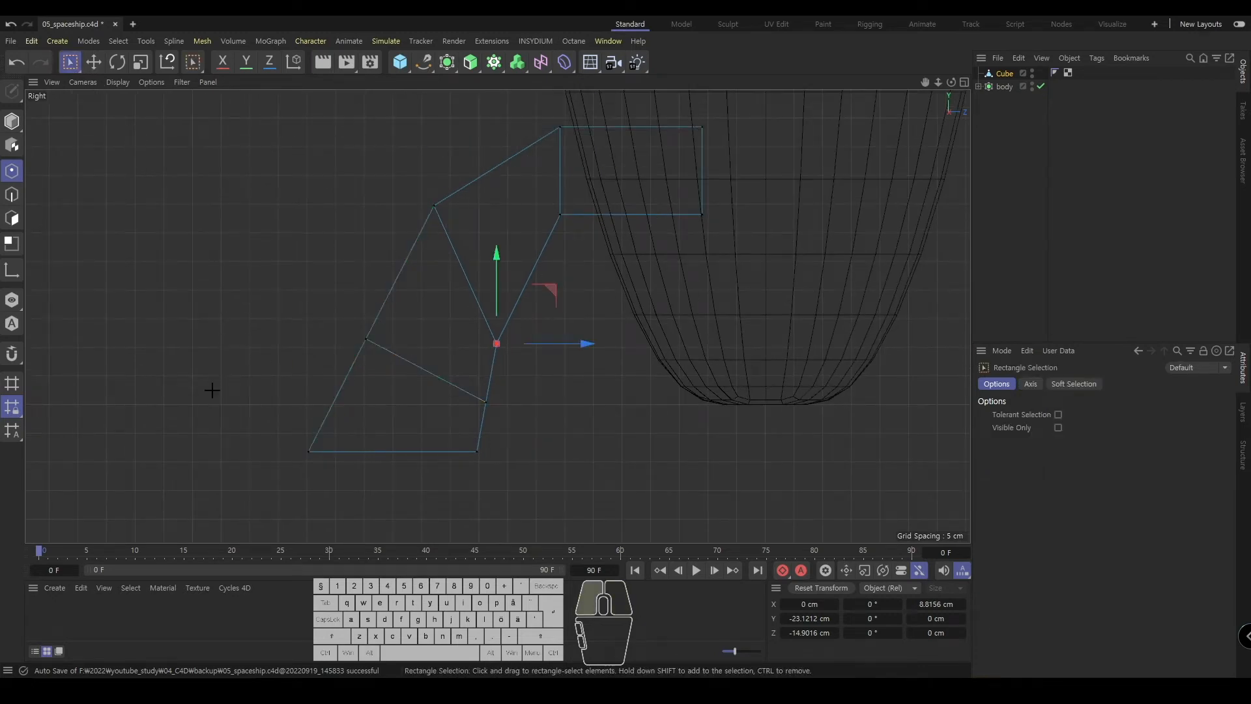
left_click_drag(212, 388, 535, 452)
- Move the outer points of the new edge loop inward toward the hull to curve the fin's outer edge
left_click_drag(367, 343, 333, 291)
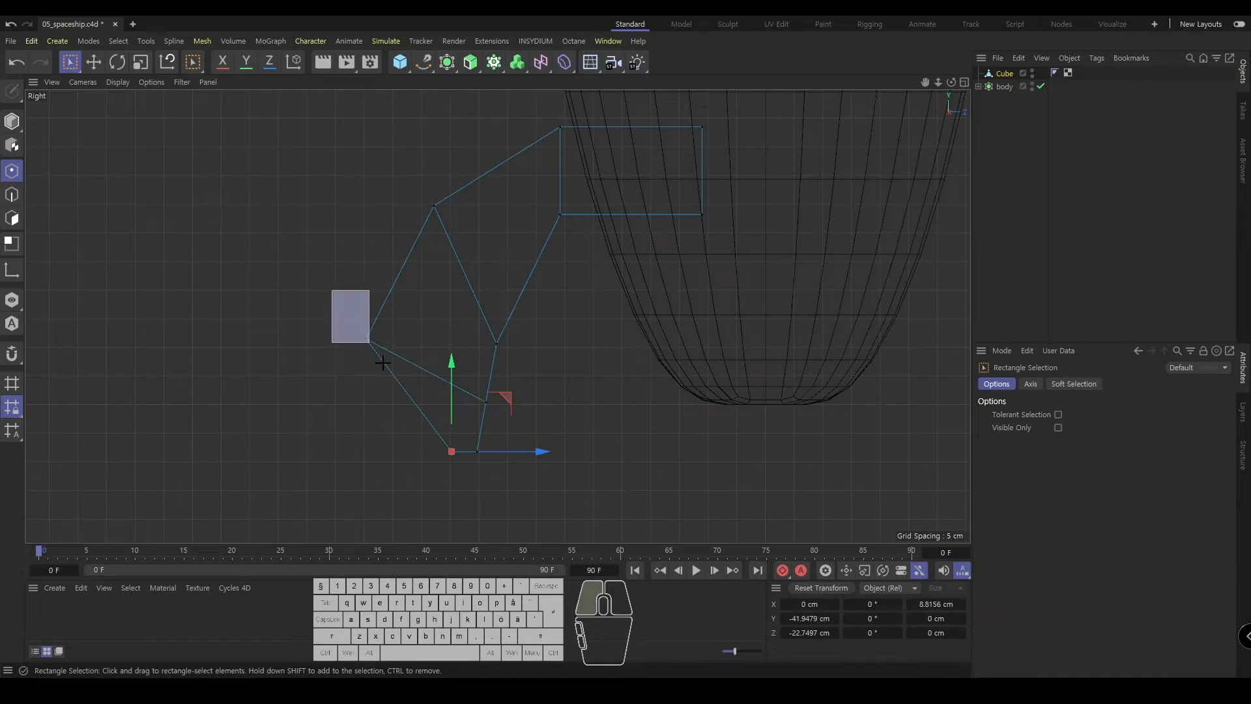
middle_click_drag(421, 376, 404, 378, "alt")
left_click_drag(419, 341, 472, 339)
middle_click_drag(395, 184, 409, 234, "alt")
- Move the fin's upper outer bend points to about Y 7.3 cm, Z -26.3 cm and inspect the fin in the Perspective view
left_click_drag(409, 233, 486, 307)
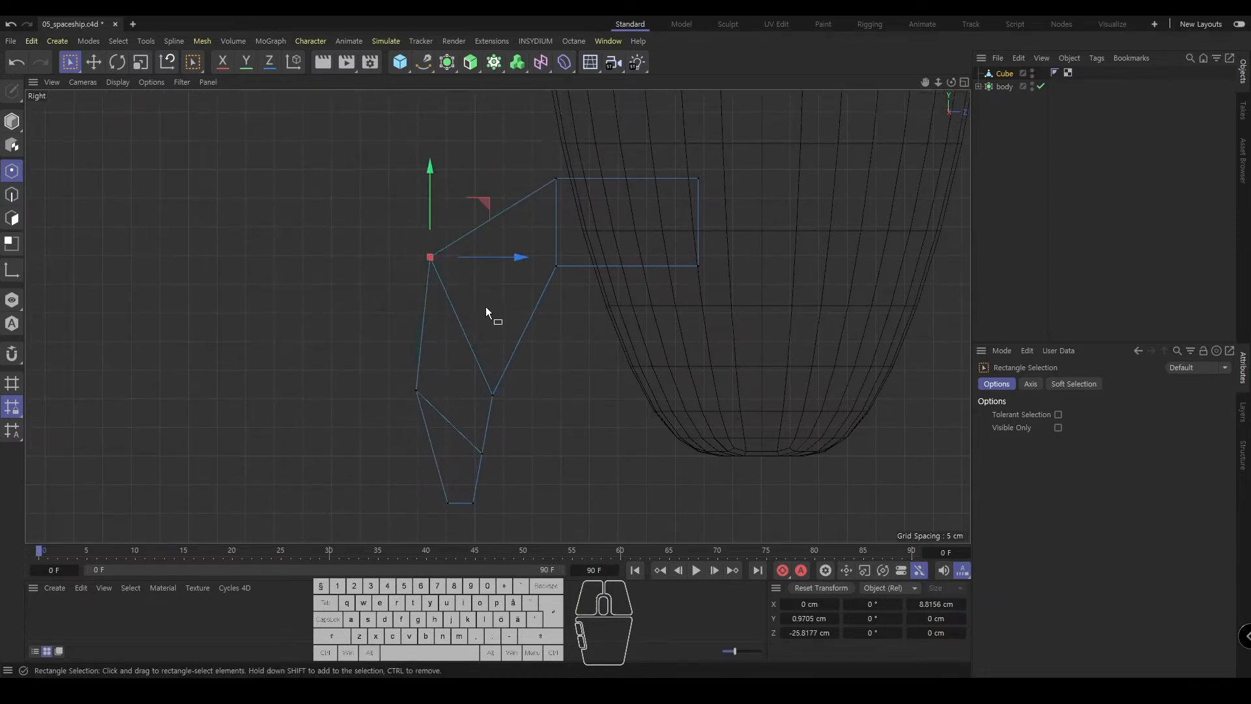
left_click_drag(499, 262, 502, 235)
left_click_drag(430, 164, 430, 150)
middle_click(391, 177)
middle_click(344, 210)
left_click_drag(345, 210, 382, 266, "alt")
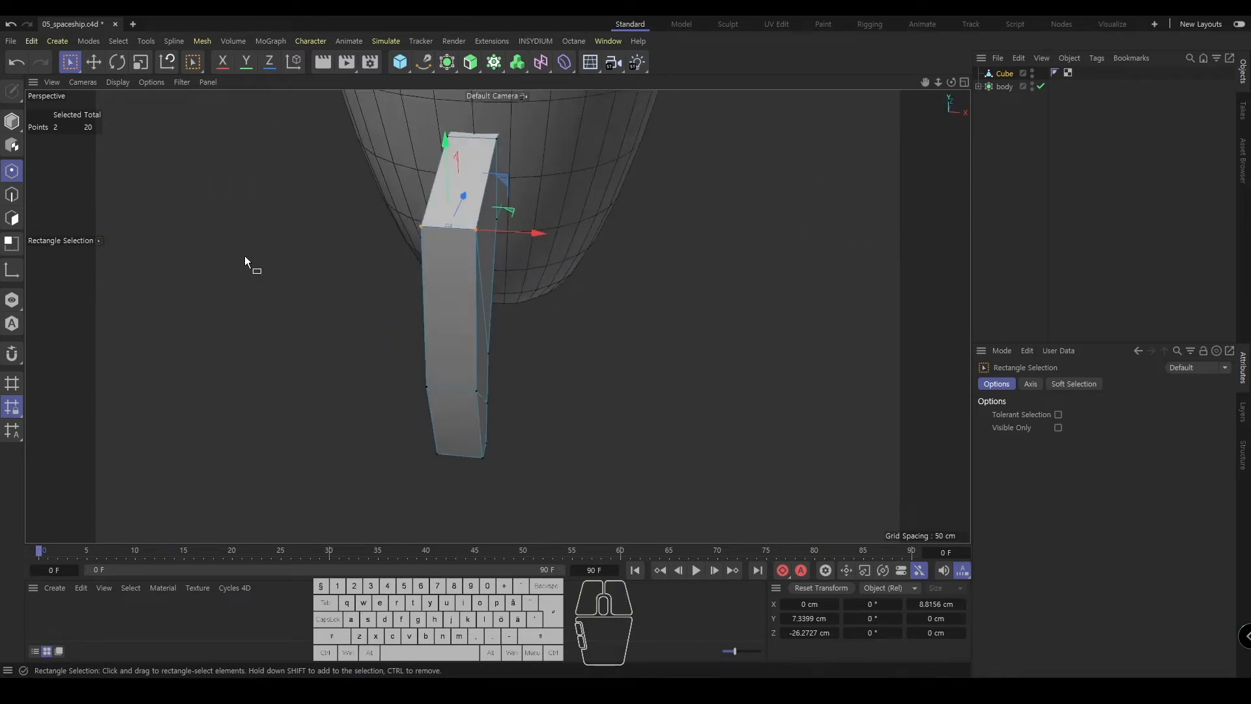
right_click_drag(475, 260, 490, 256, "alt")
middle_click_drag(491, 255, 536, 221, "alt")
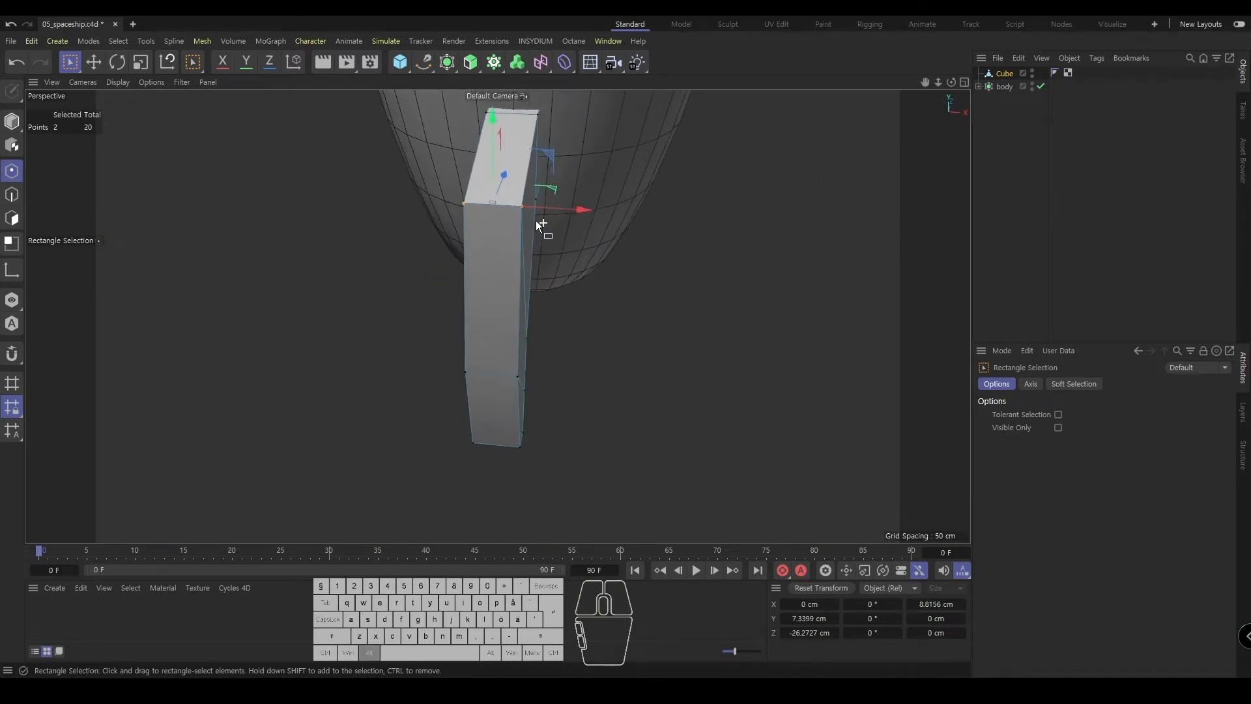
- Save the scene and select the polygon loop running around the fin's narrow rim with Loop Selection
left_click_drag(536, 220, 520, 201, "alt")
key("ctrl+s")
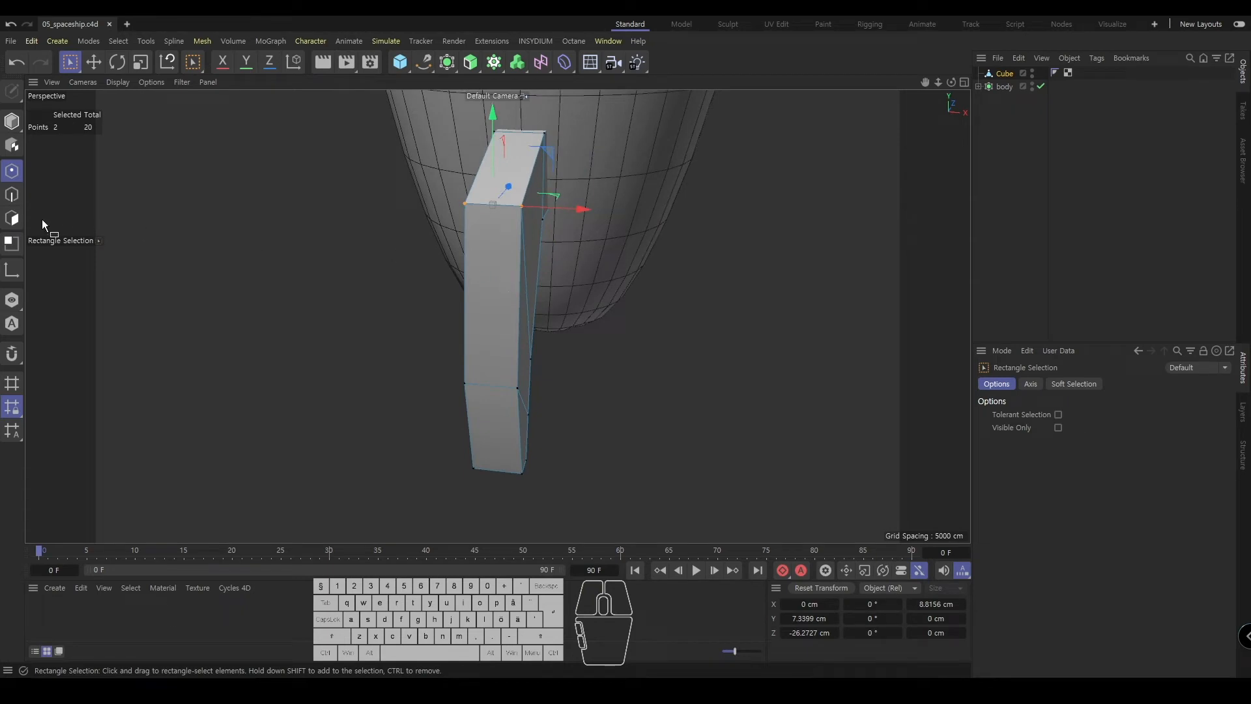
left_click(12, 218)
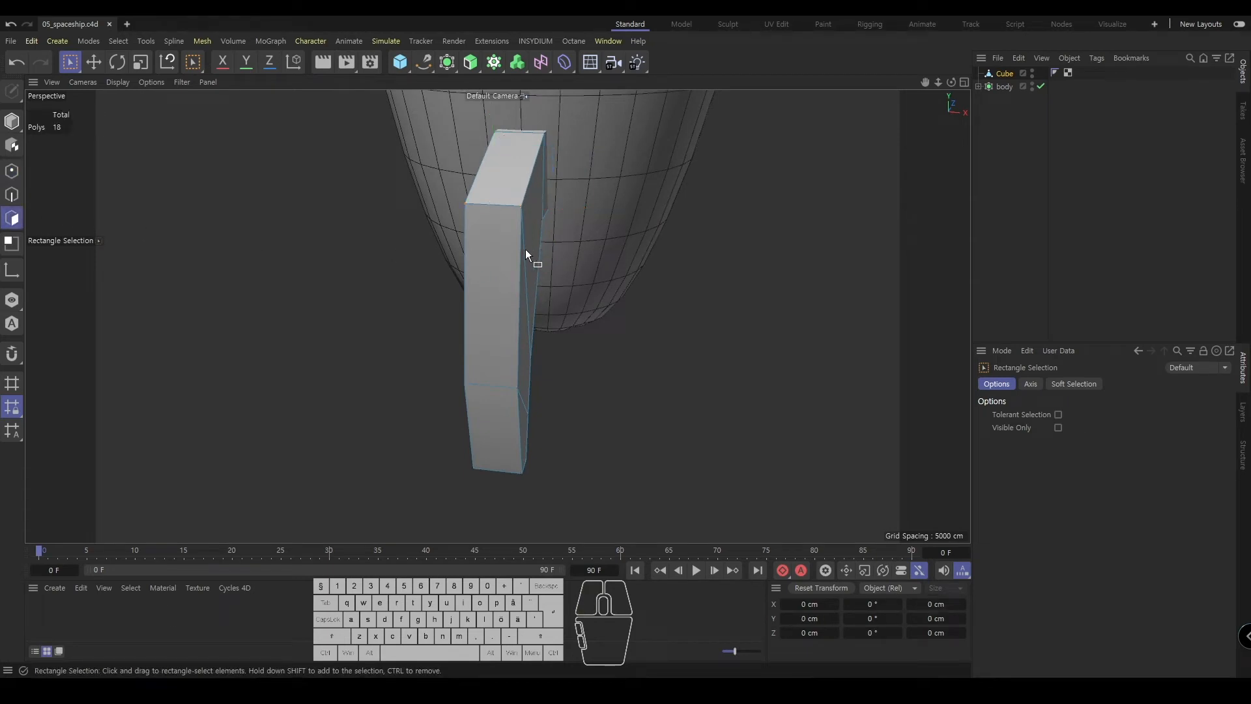
key("u")
key("l")
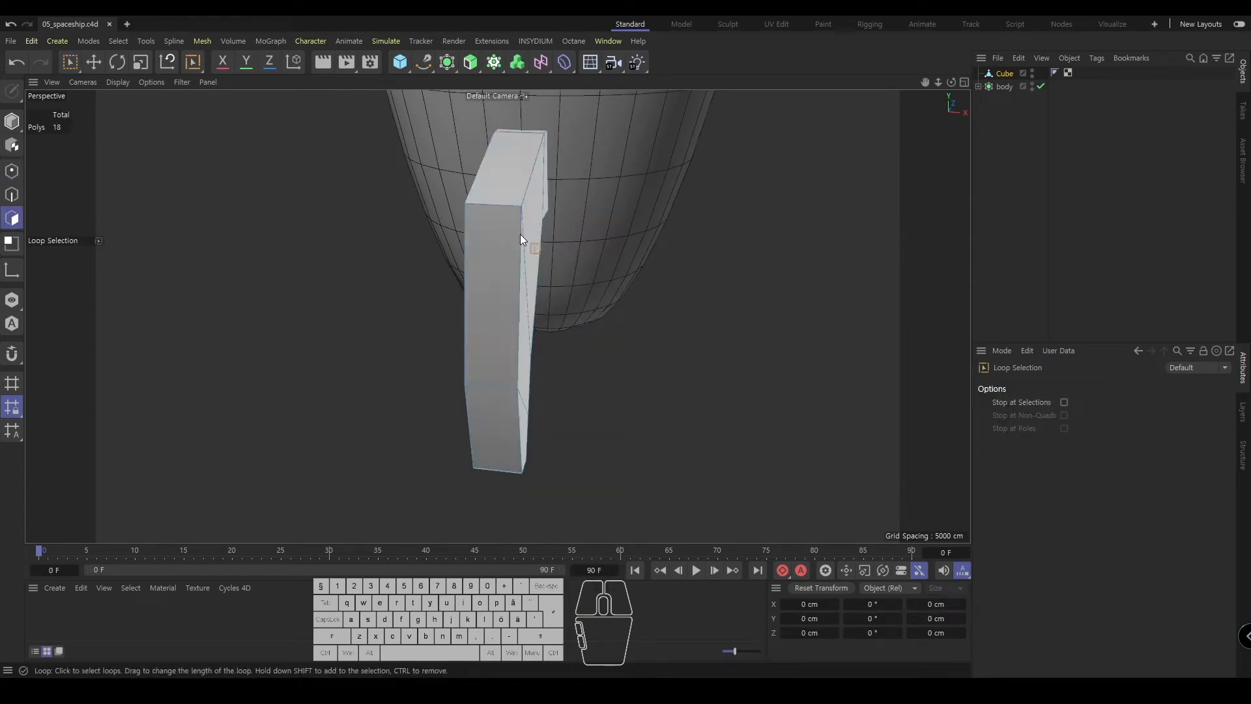
left_click_drag(526, 278, 432, 226, "alt")
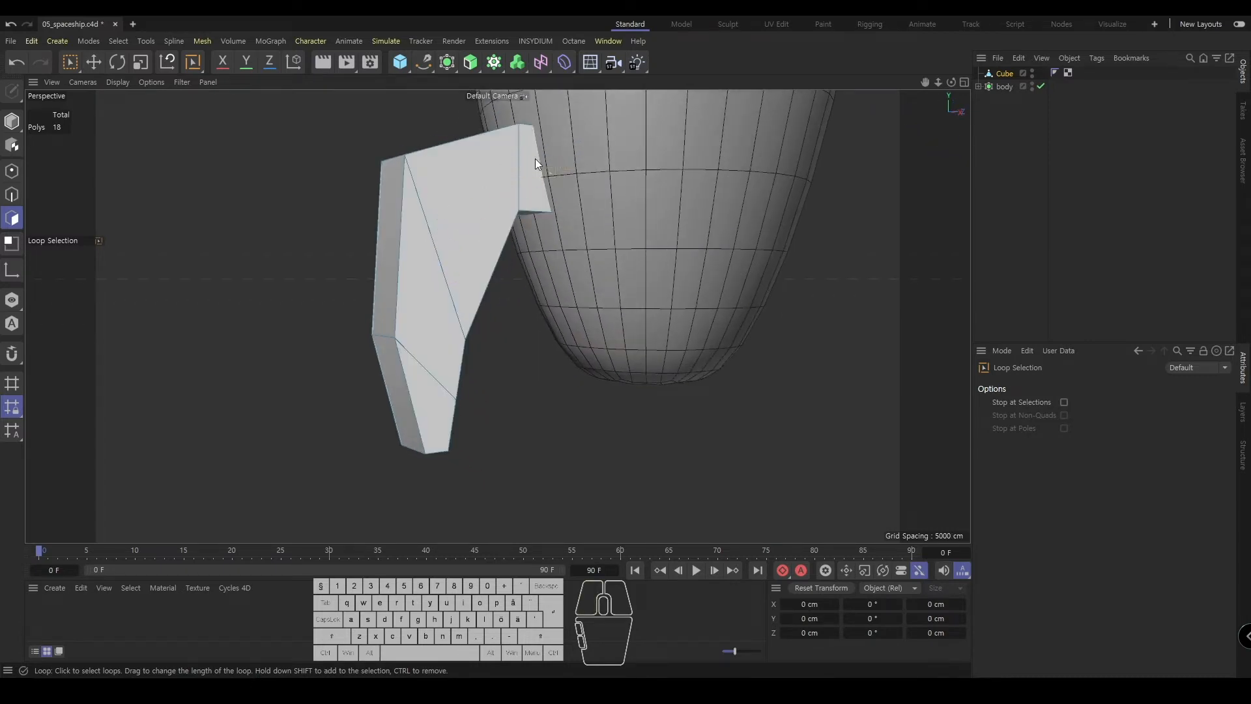
mouse_move(535, 163)
left_mouse_down("alt")
mouse_move(542, 224)
mouse_move(524, 185)
left_mouse_up("alt")
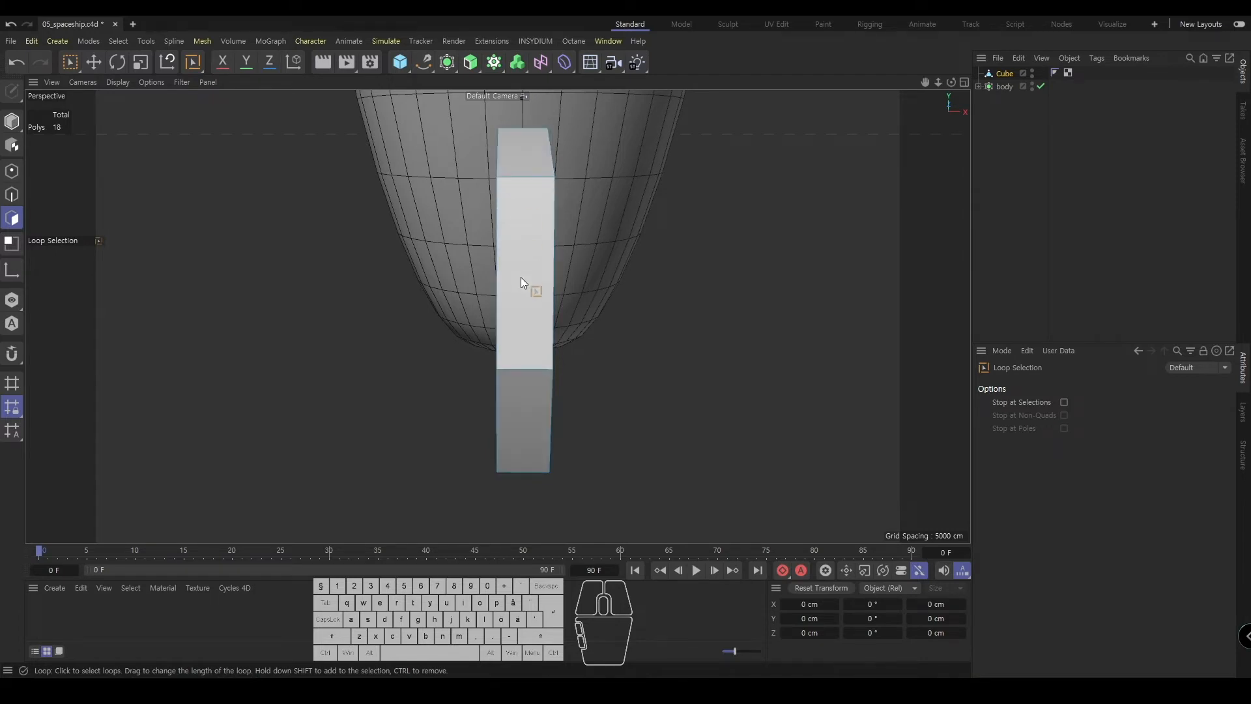
left_click_drag(523, 232, 597, 306, "alt")
left_click(505, 190)
- Try insetting the selected rim polygons of the fin by about 2.76 cm
right_click(612, 209)
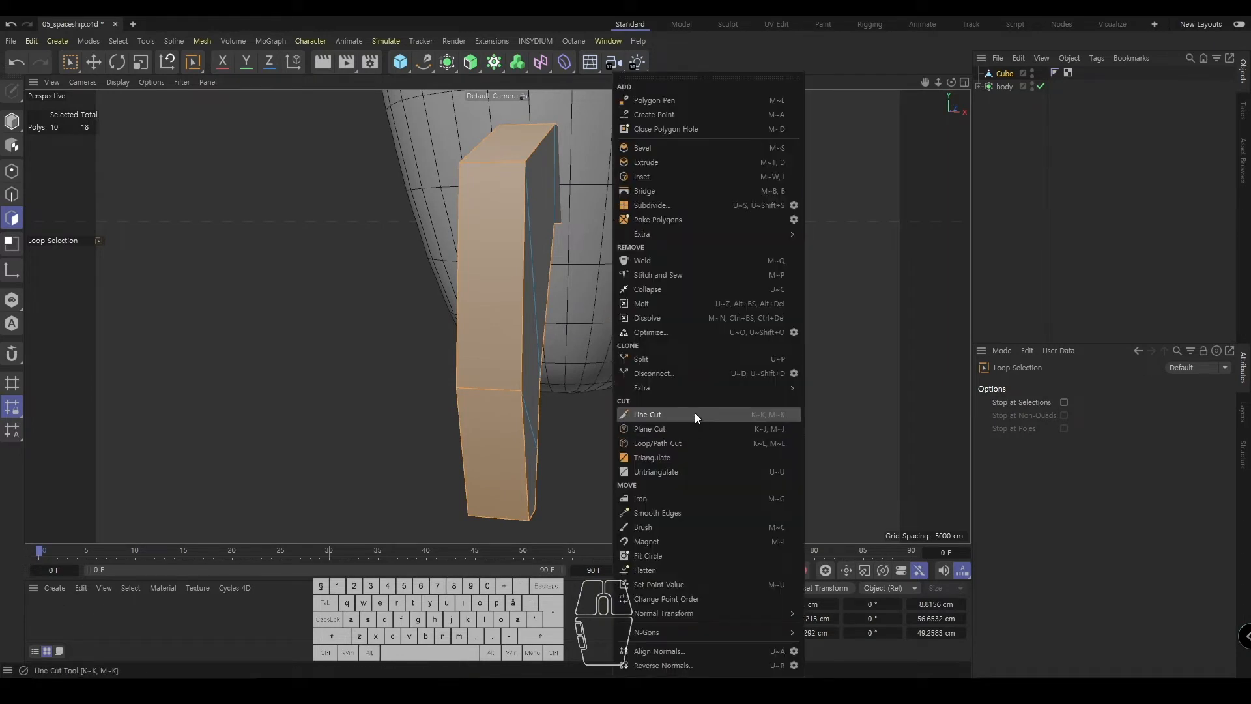
mouse_move(652, 386)
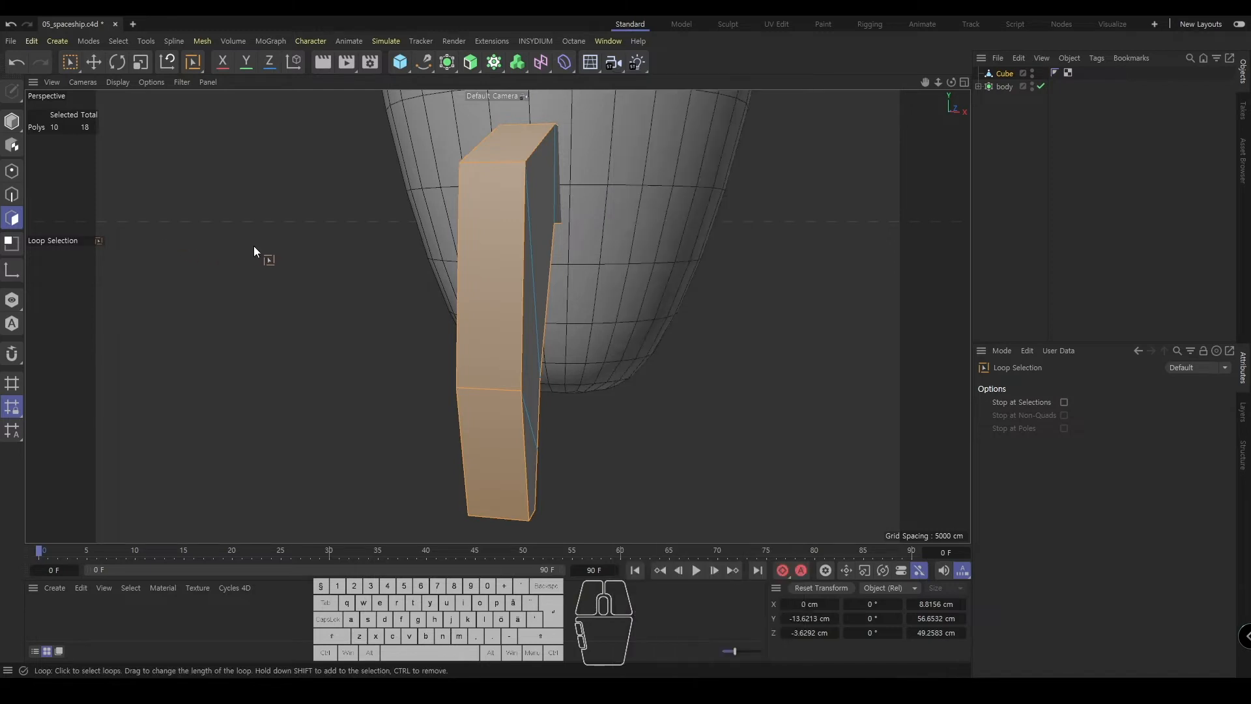
key("i")
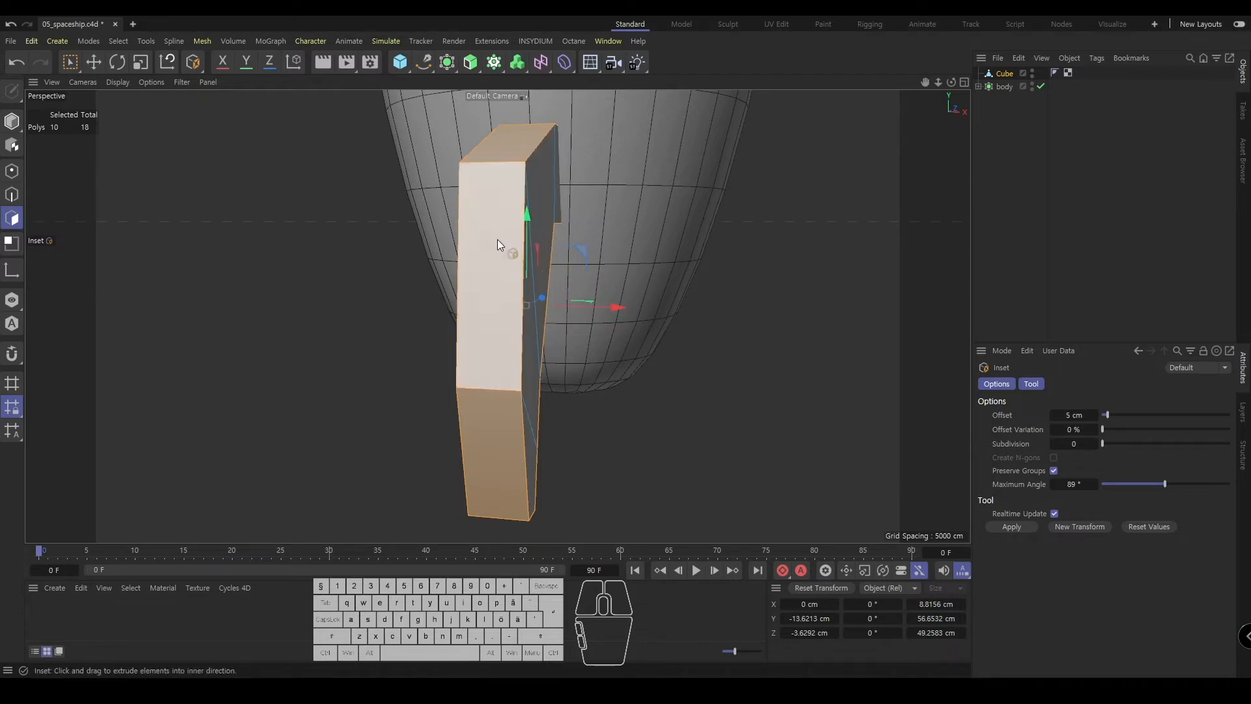
mouse_move(773, 327)
left_mouse_down()
mouse_move(710, 329)
mouse_move(759, 329)
left_mouse_up()
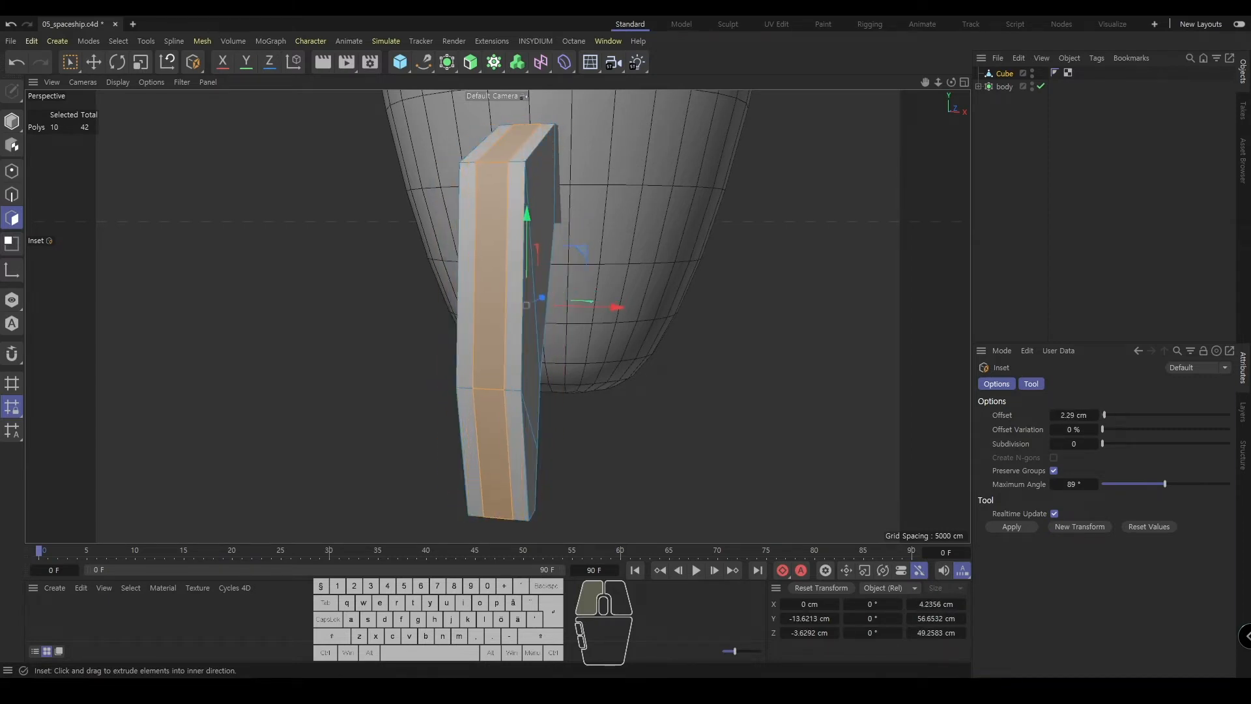
left_click_drag(759, 329, 691, 268)
- Try extruding the inset rim strip inward by about -2.93 cm to form a groove, and inspect the whole fin
right_click(660, 237)
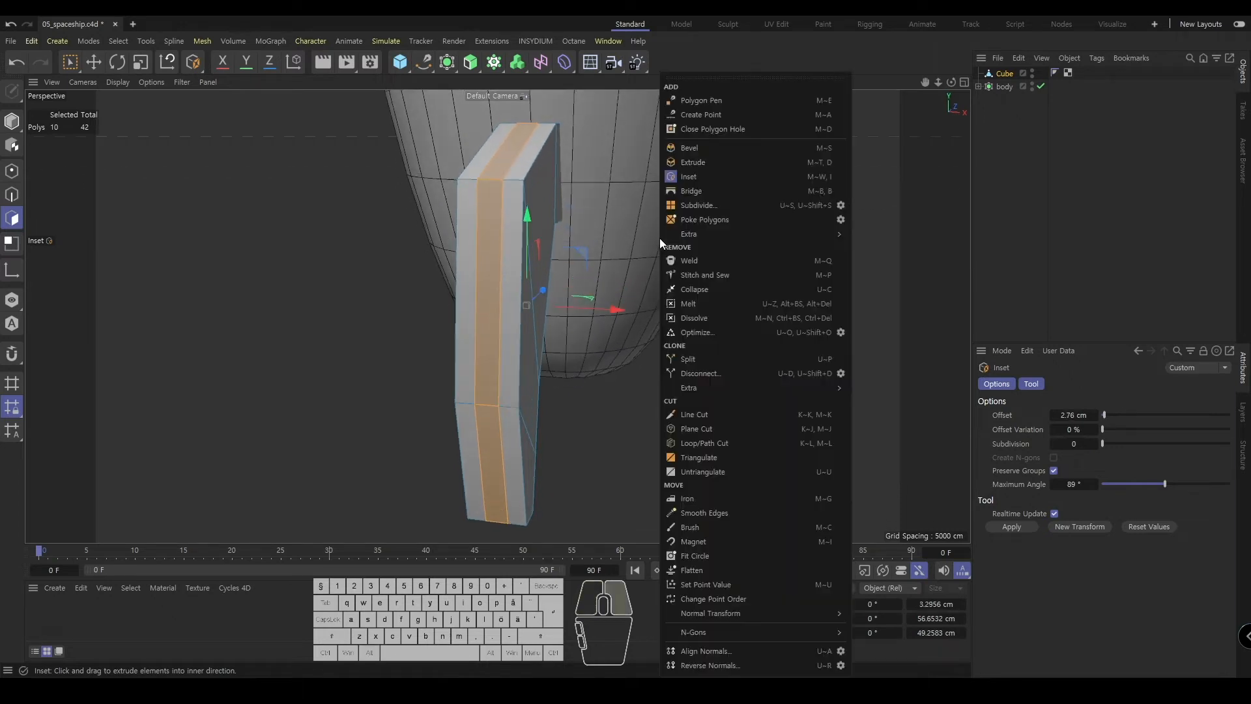
left_click(696, 163)
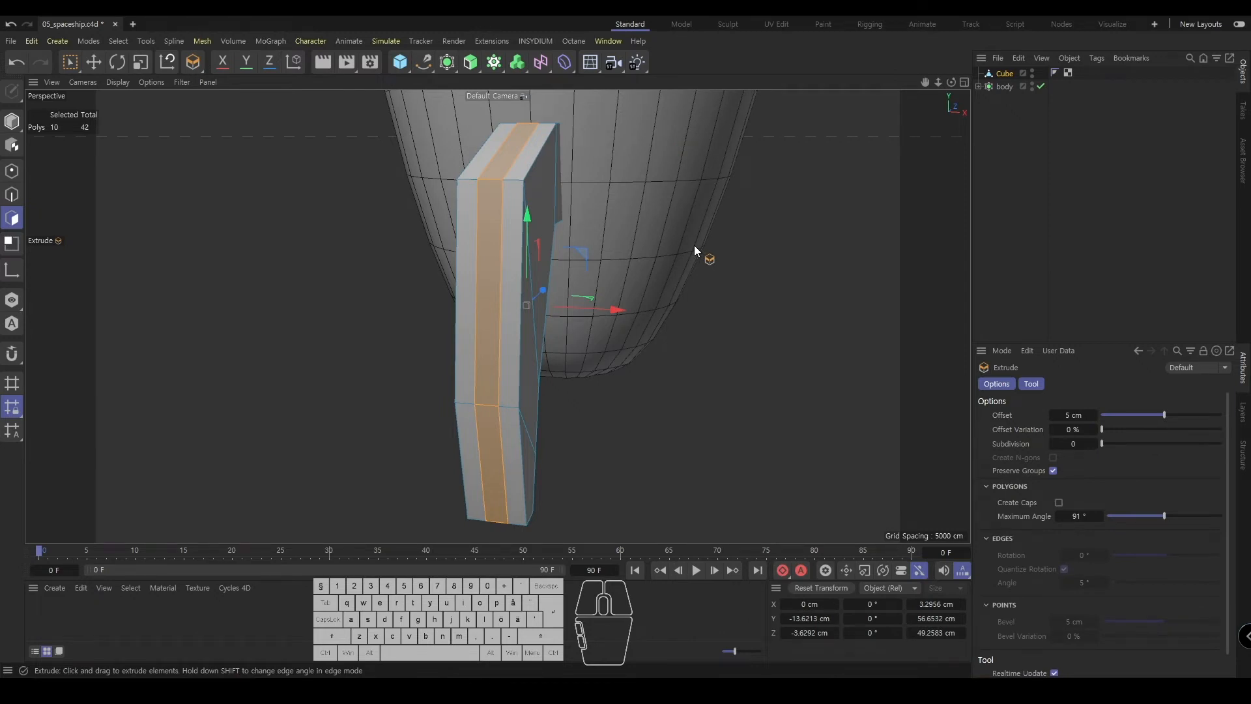
key("i")
key("d")
left_click_drag(593, 241, 628, 266, "alt")
left_click_drag(851, 299, 844, 300)
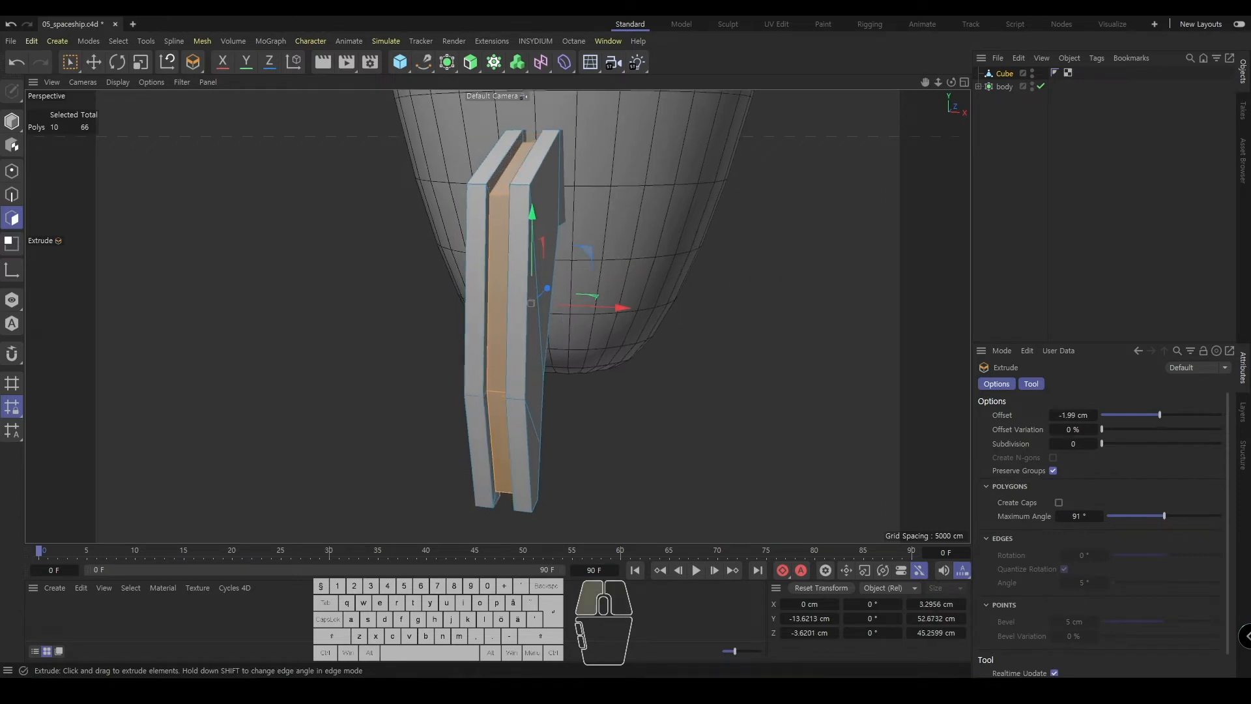
left_click(13, 122)
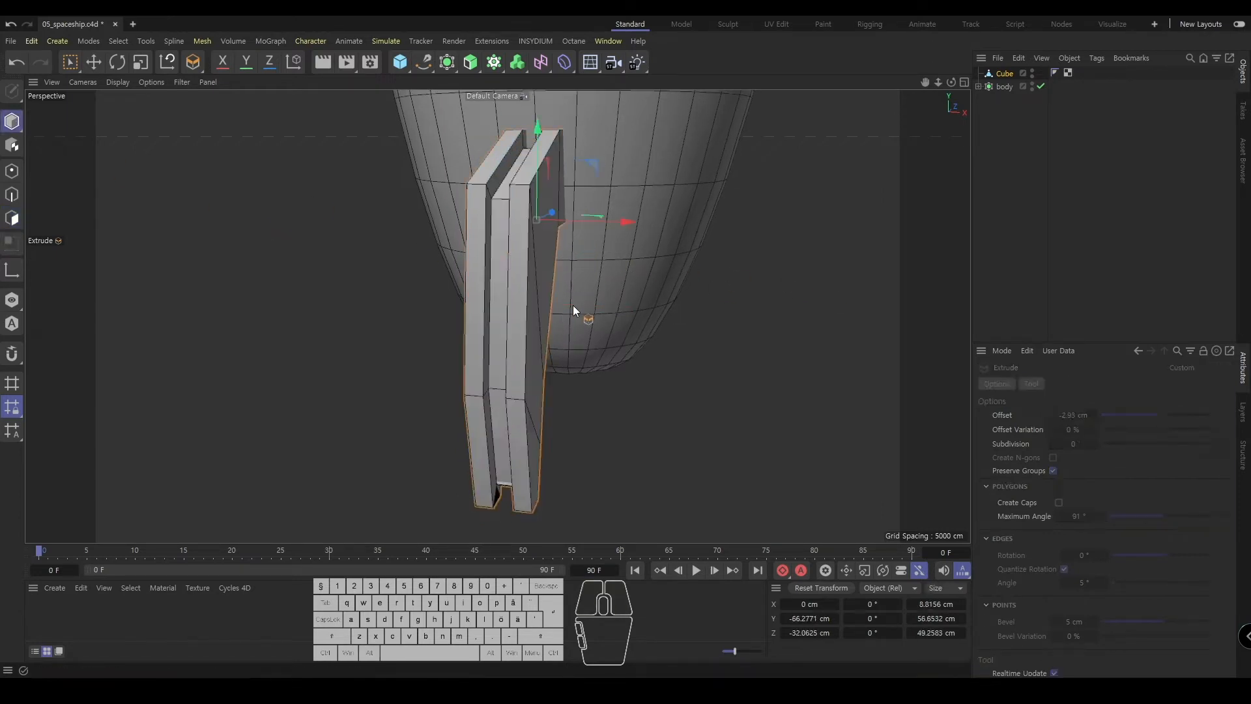
key("e")
left_click_drag(577, 342, 448, 295, "alt")
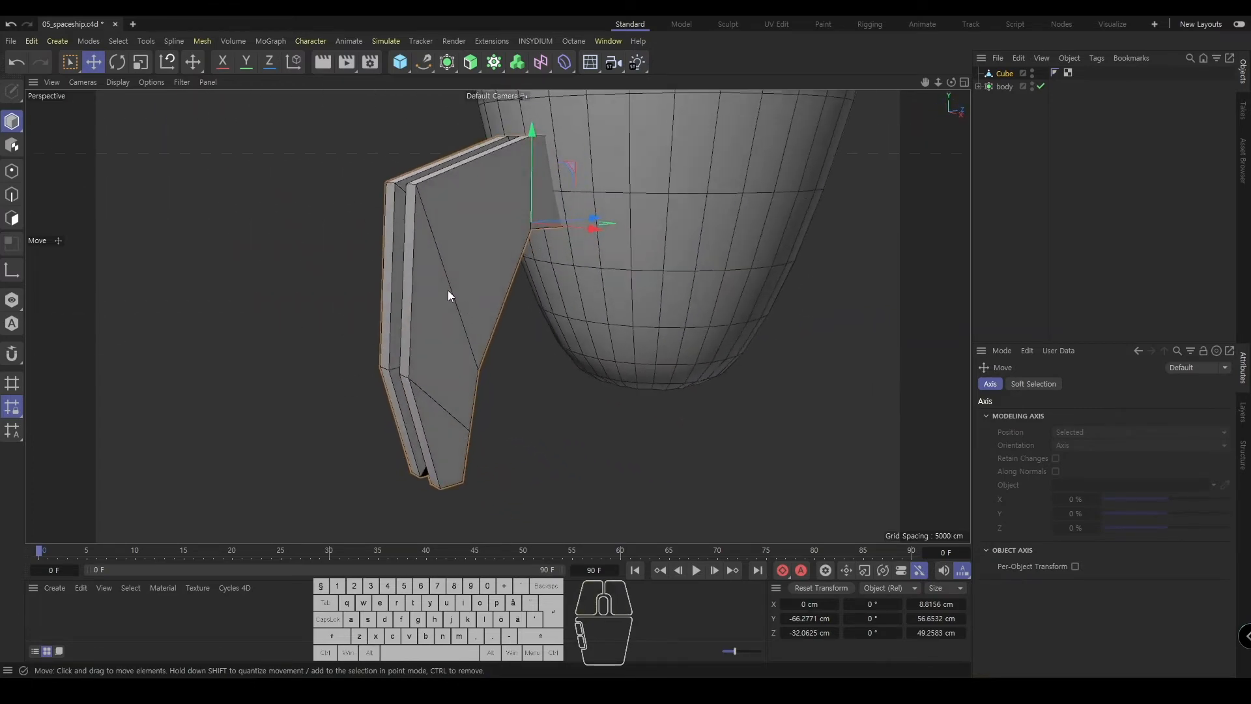
- Select the polygon loop covering both broad side faces of the fin with Loop Selection
left_click(12, 218)
left_click_drag(592, 284, 601, 279, "alt")
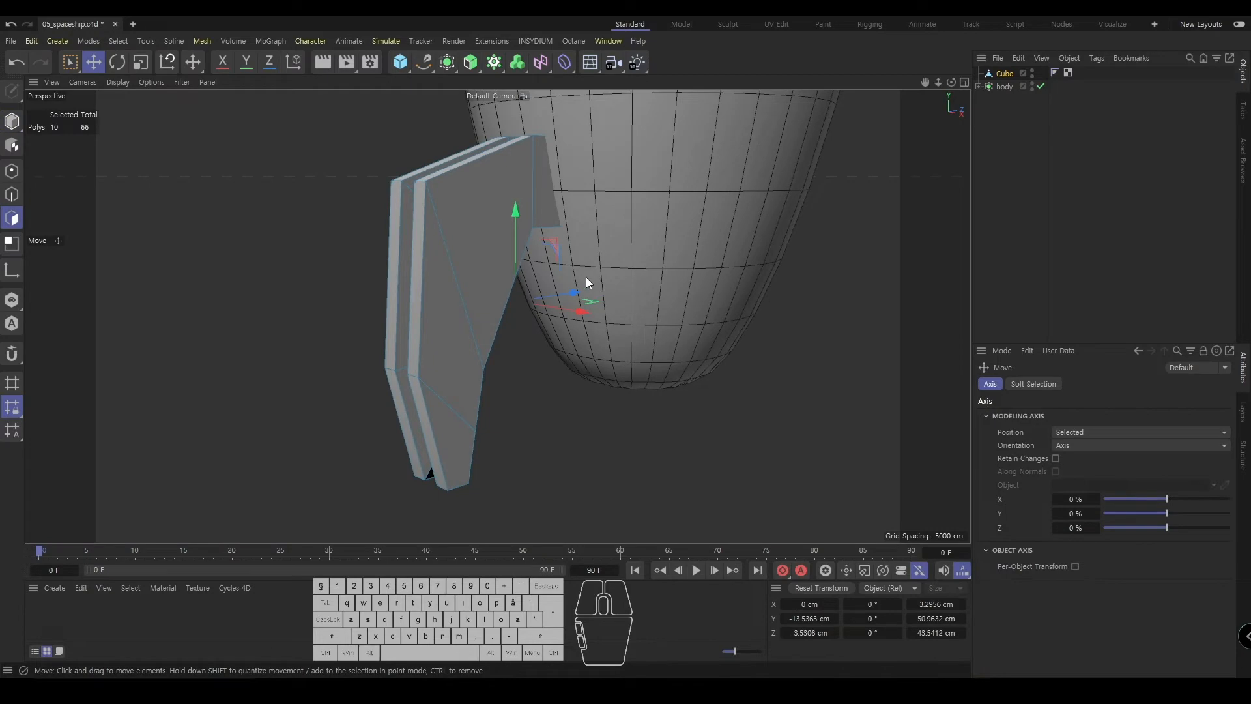
key("u")
key("l")
left_click(470, 244)
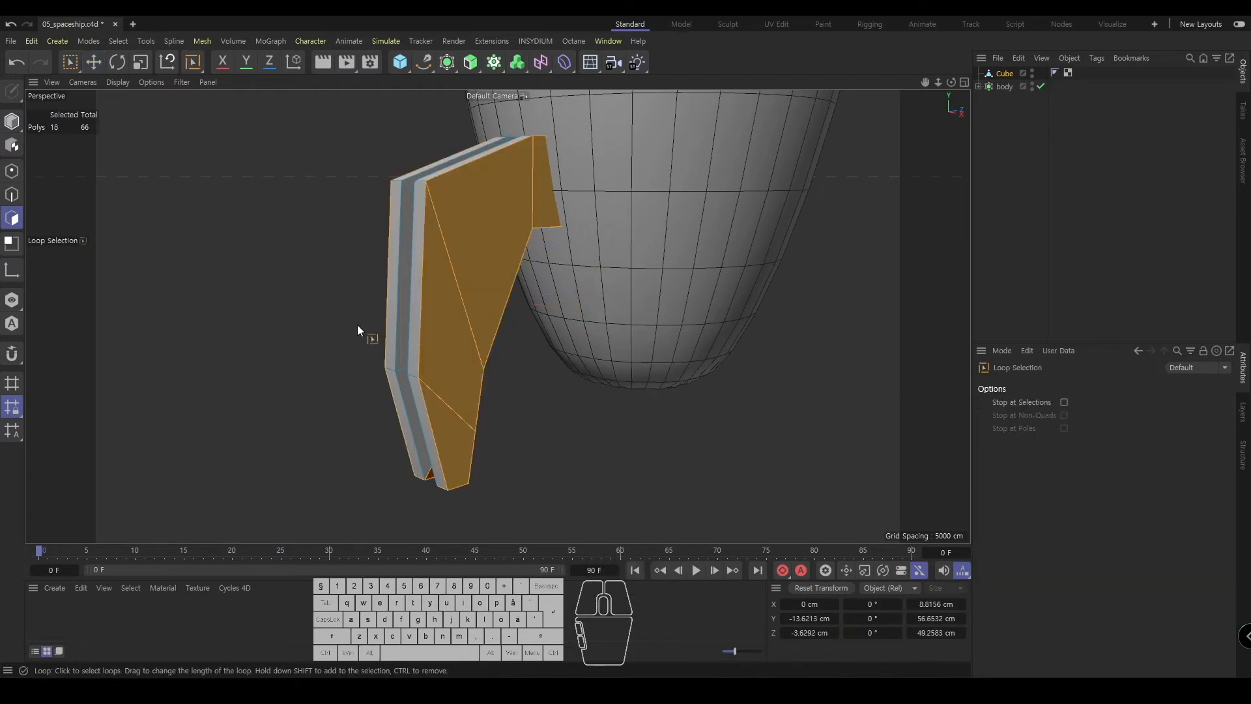
left_click_drag(357, 325, 425, 259, "alt")
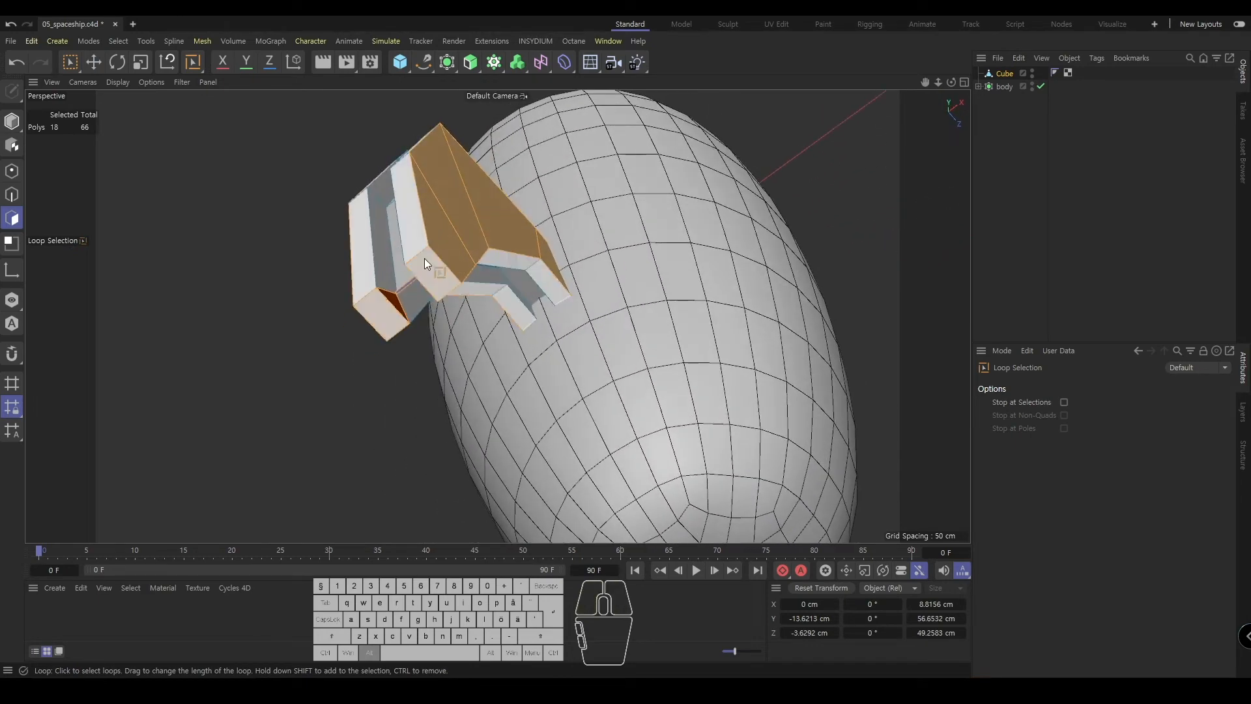
left_click(425, 258)
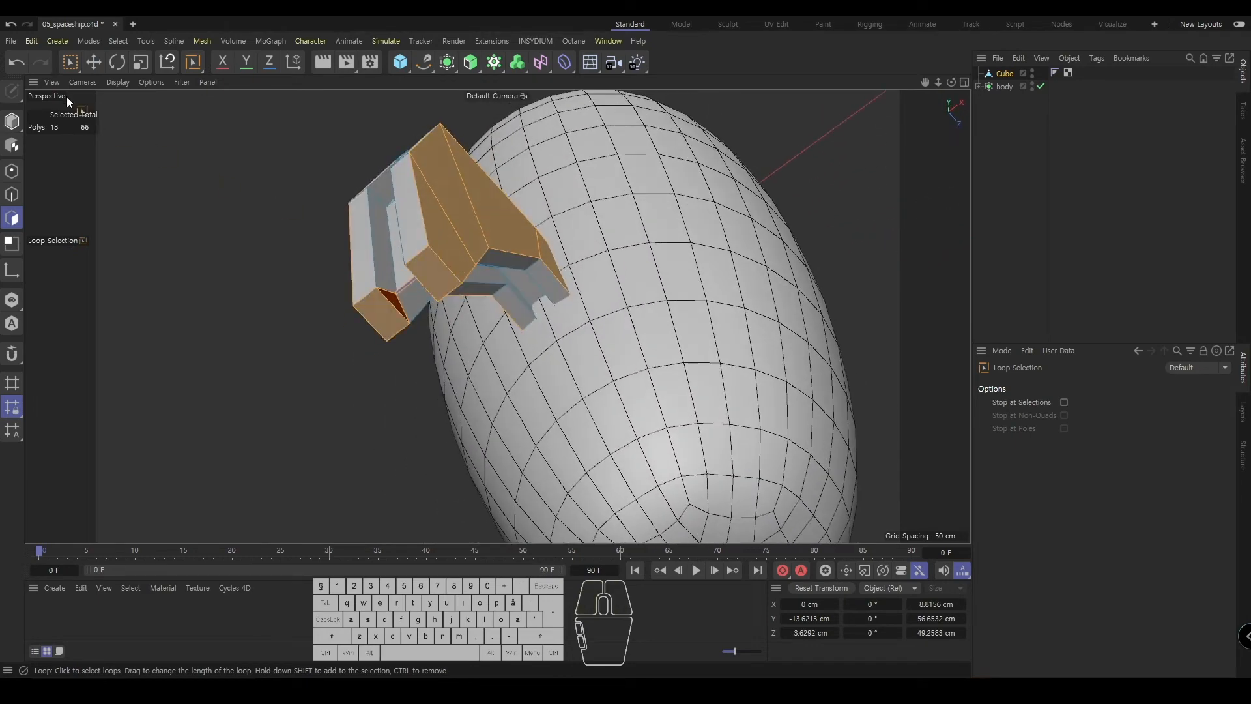
- Remove the end polygons at the fin's lower tip from the side-face selection and examine the tip up close
left_click(93, 62)
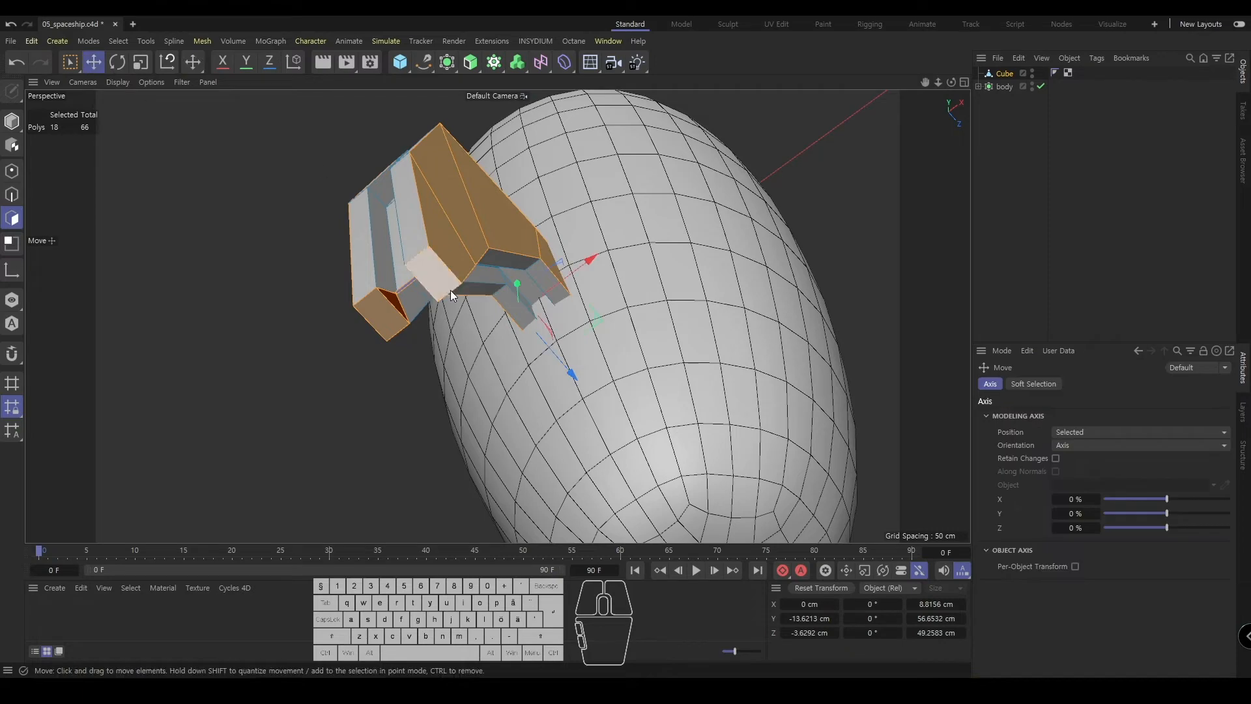
left_click_drag(451, 291, 460, 226, "alt")
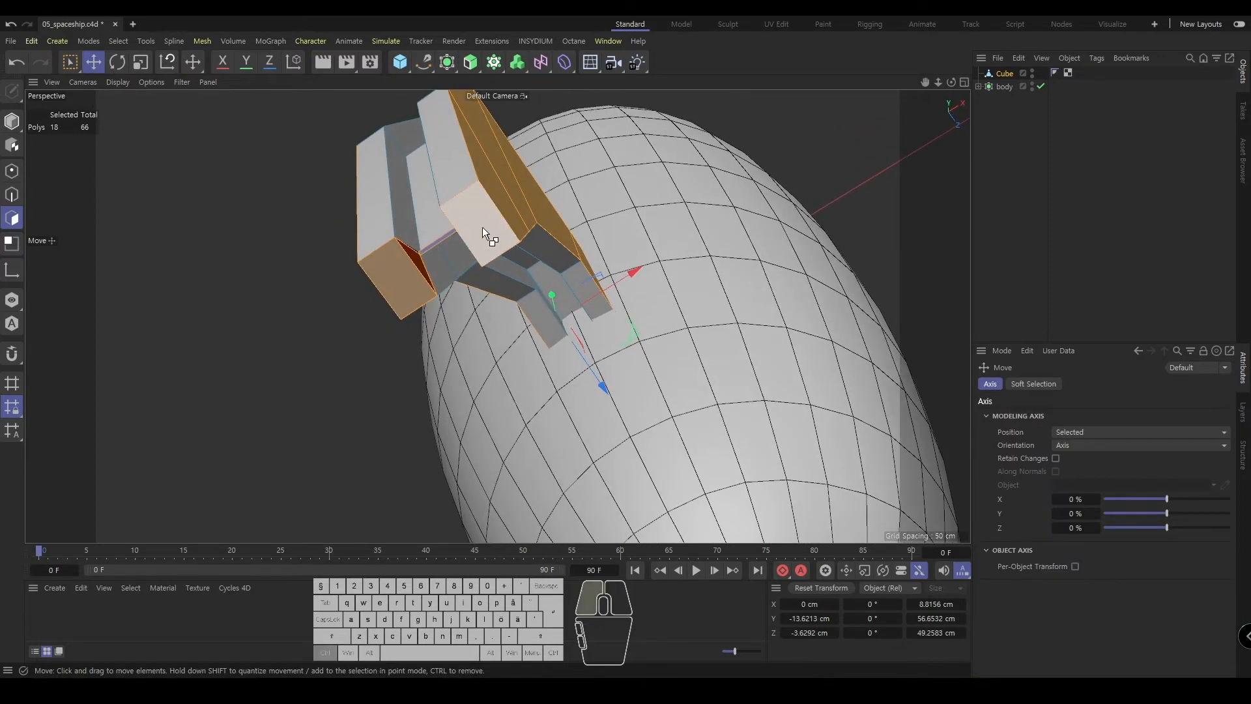
left_click(404, 286, "ctrl")
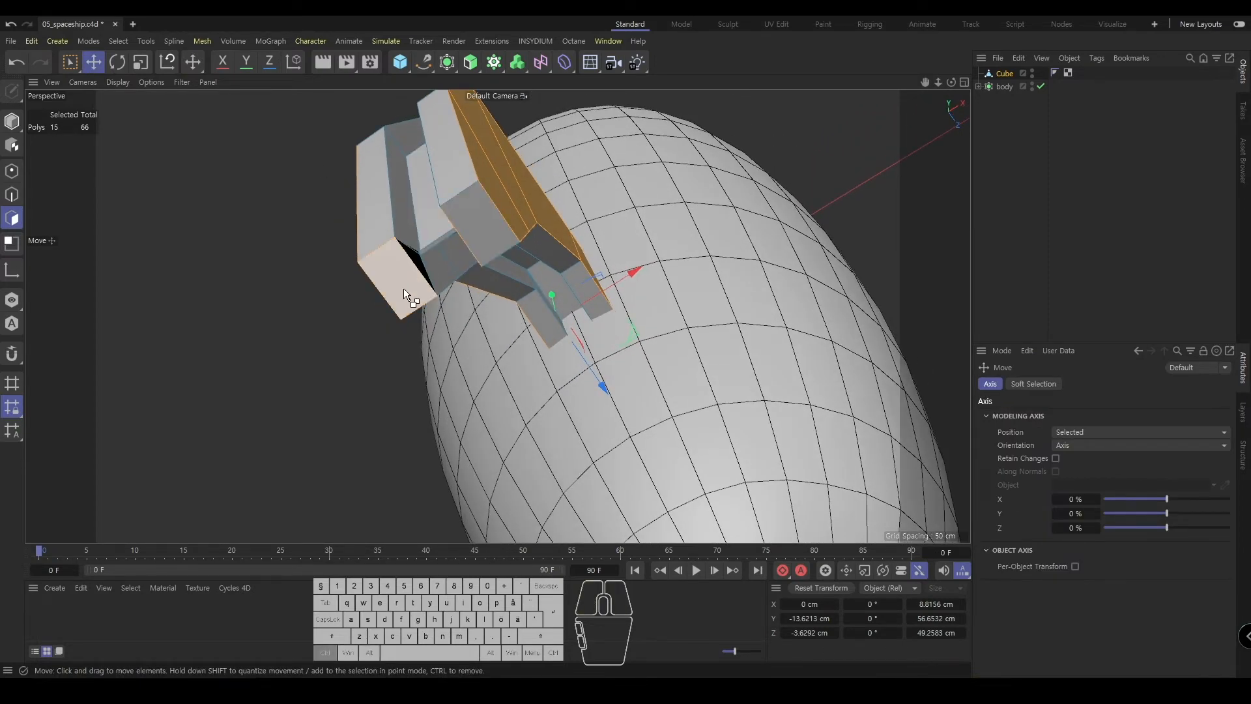
left_click_drag(479, 312, 606, 280, "alt")
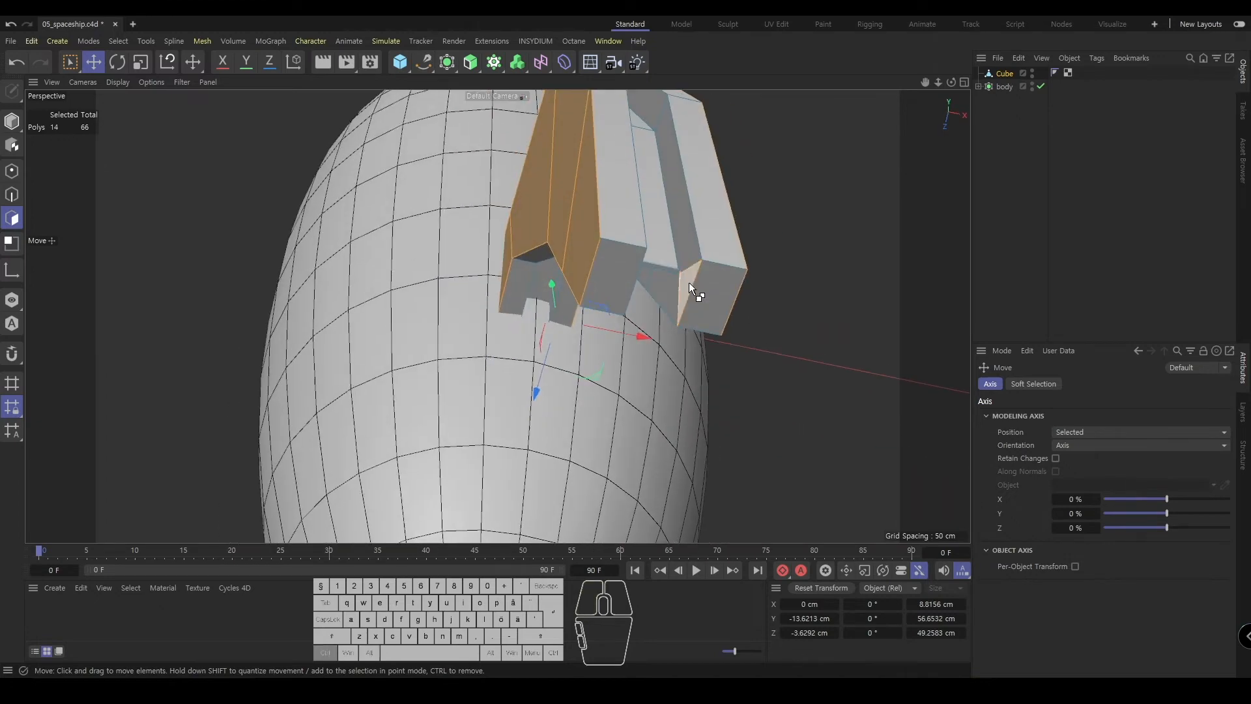
left_click(681, 303, "ctrl")
left_click_drag(674, 324, 483, 354, "alt")
right_click_drag(483, 354, 470, 333, "alt")
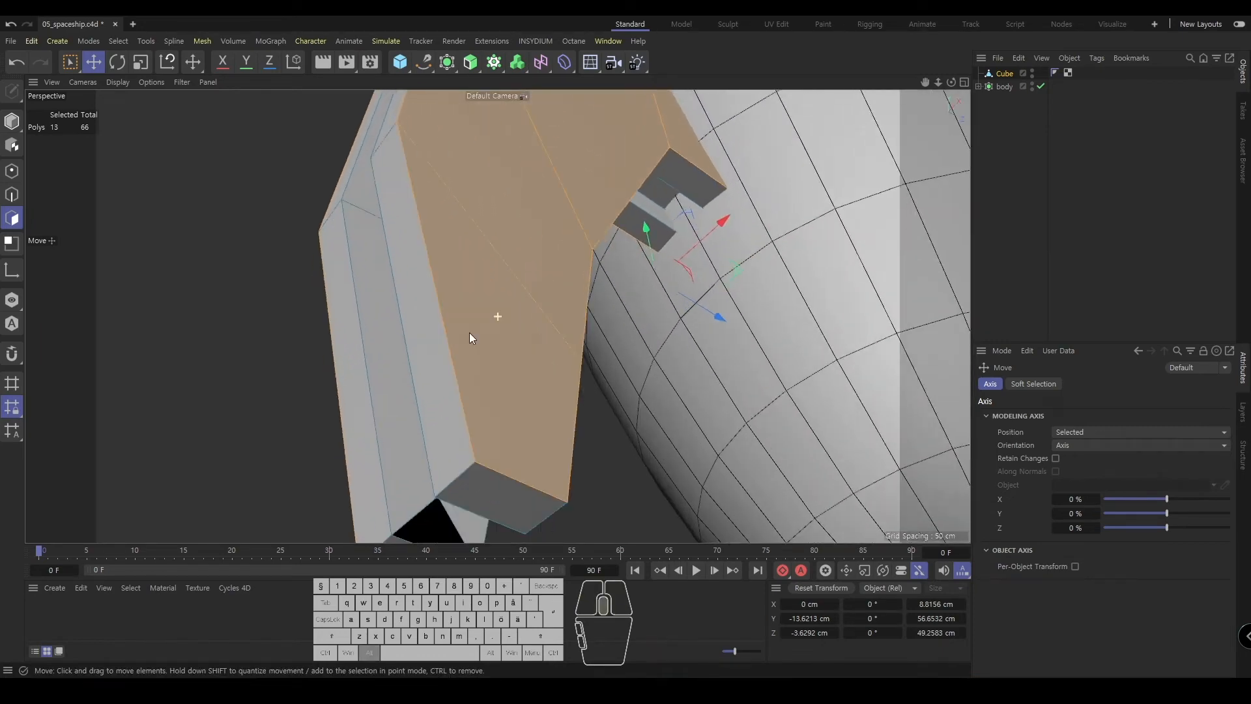
mouse_move(469, 336)
left_mouse_down("alt")
mouse_move(479, 277)
mouse_move(539, 274)
mouse_move(507, 293)
mouse_move(482, 352)
left_mouse_up("alt")
- Undo the side-face selection, the groove extrusion and the rim inset, going back to the plain selected rim
key("ctrl+z")
key("ctrl+z")
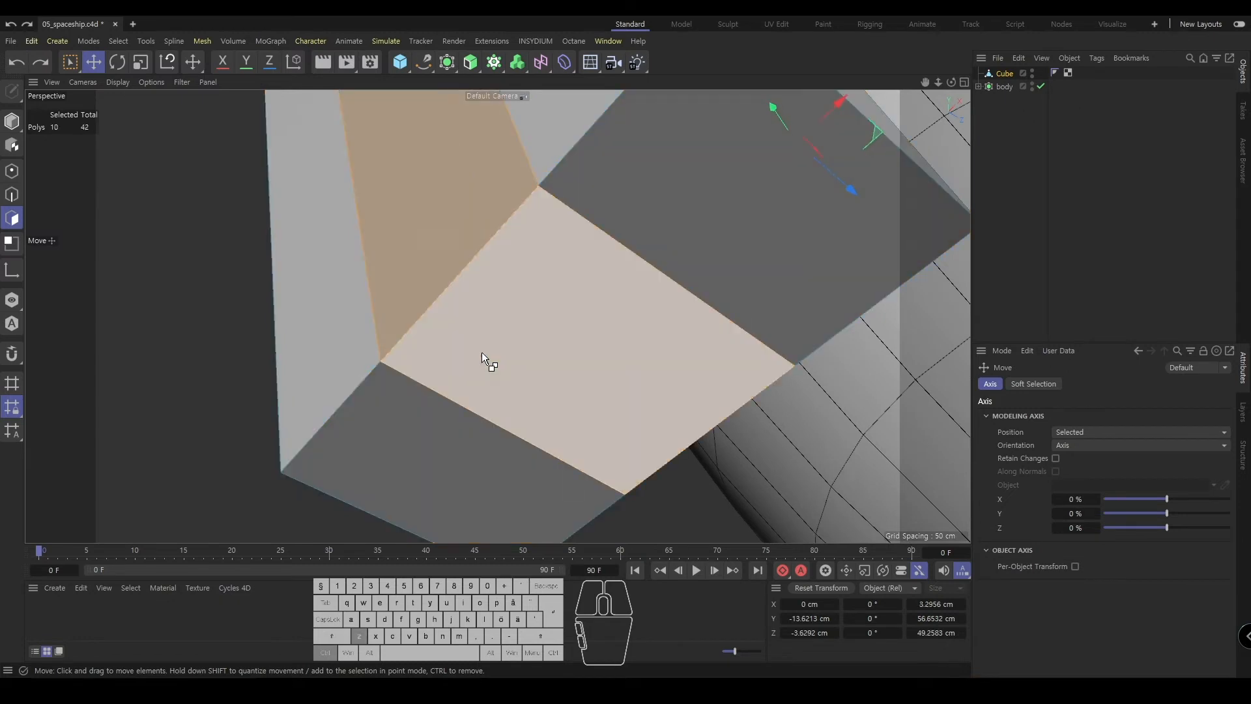
key("ctrl+z")
key("ctrl+z")
key("ctrl+z")
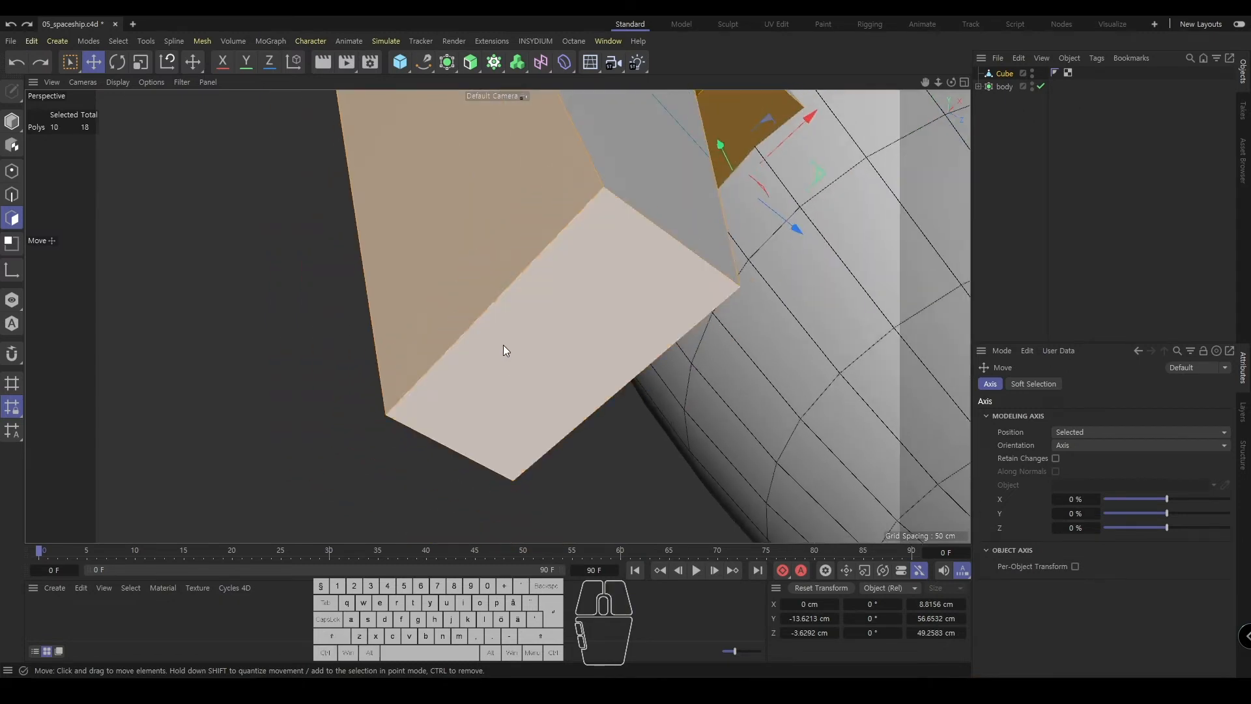
- Inset the fin's selected rim polygons by about 2.49 cm
key("i")
left_click_drag(503, 346, 627, 313)
- Try extruding the inset rim strip inward by about -3.29 cm, check the groove at the fin's tip, and undo it
key("d")
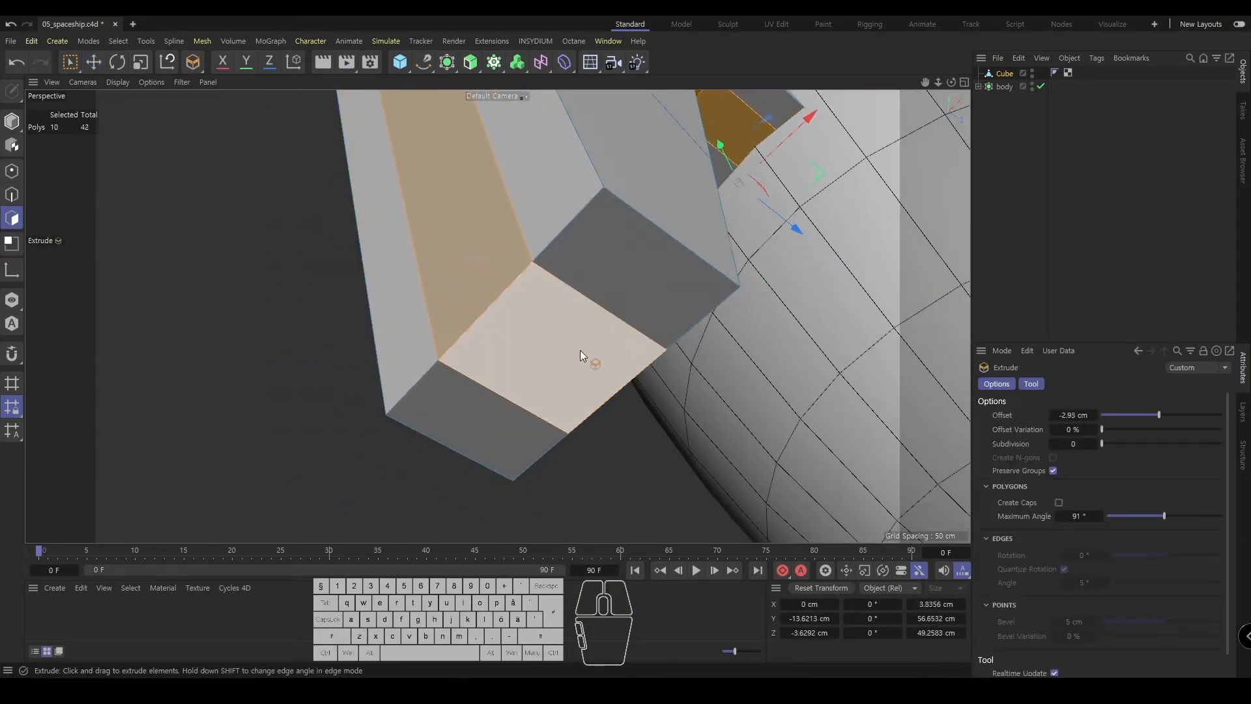
left_click_drag(580, 355, 543, 352)
right_click_drag(543, 353, 599, 349, "alt")
left_click_drag(600, 349, 557, 275, "alt")
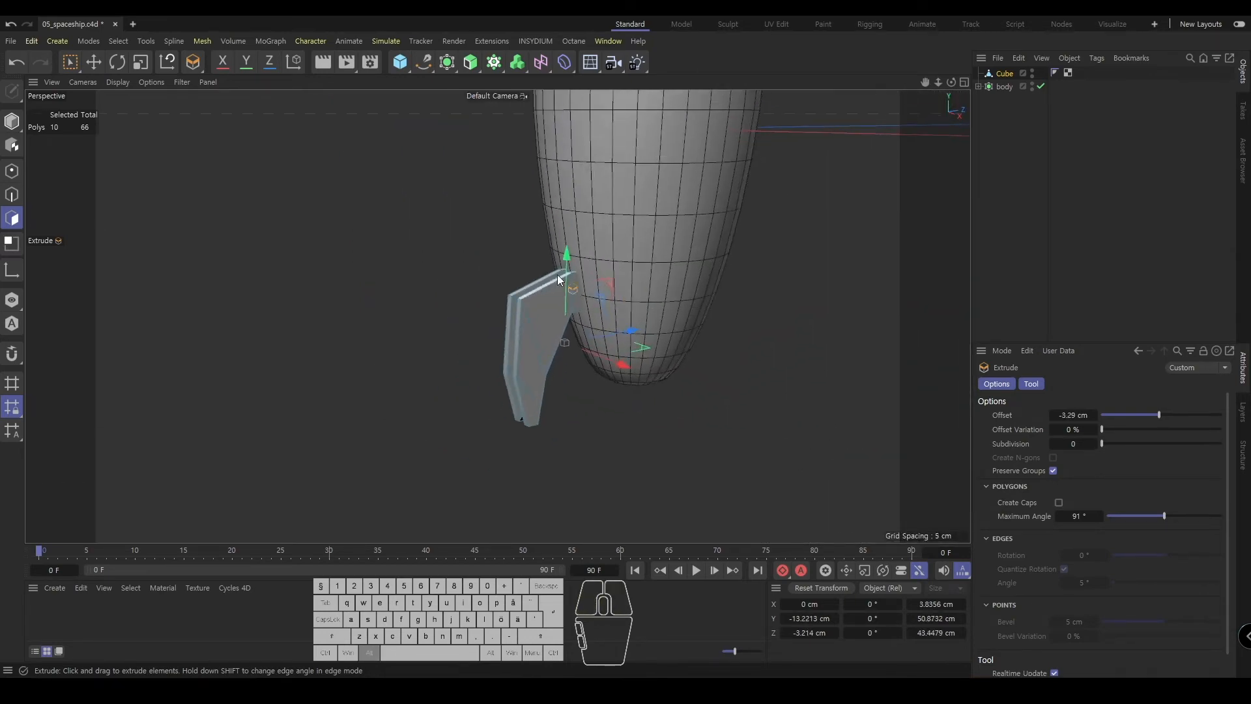
right_click_drag(595, 245, 554, 342, "alt")
left_click_drag(554, 342, 561, 397, "alt")
right_click_drag(561, 397, 558, 314, "alt")
left_click_drag(558, 314, 518, 320, "alt")
key("ctrl+z")
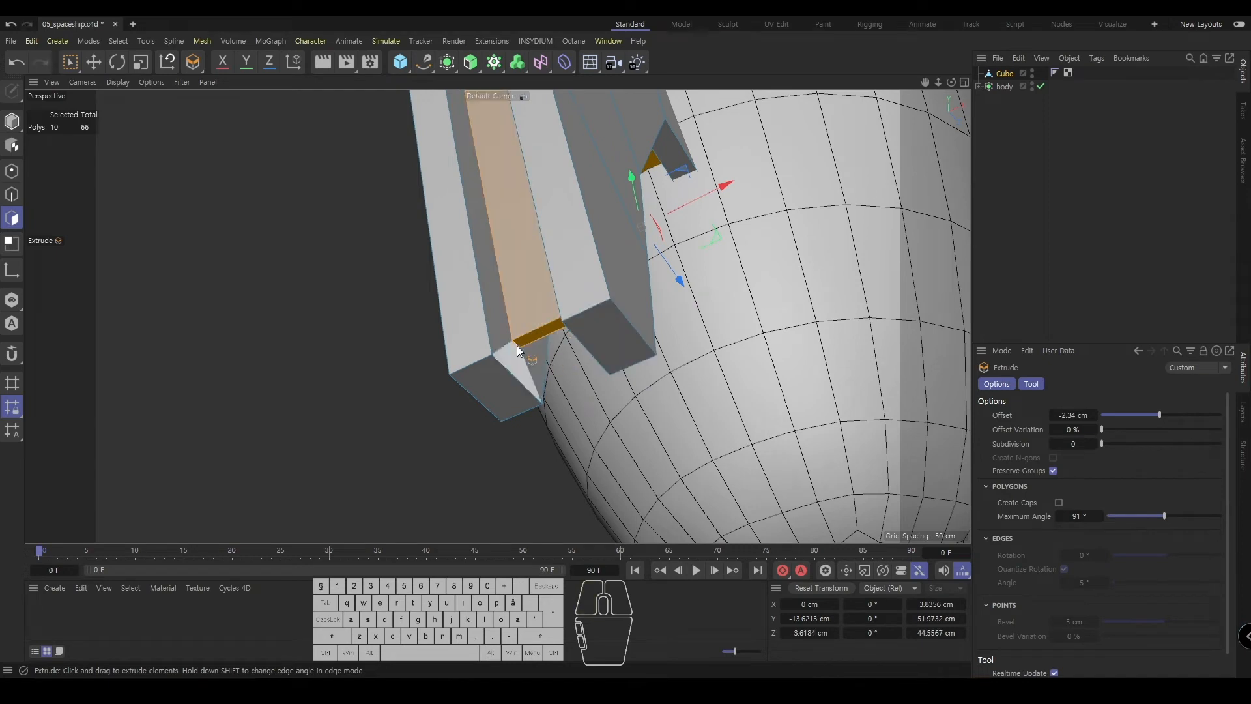
- Extrude the inset rim strip inward by about -2.34 cm to form a shallower groove around the fin
mouse_move(566, 339)
left_mouse_down()
mouse_move(555, 342)
mouse_move(569, 344)
left_mouse_up()
right_click_drag(569, 344, 568, 347, "alt")
left_click_drag(569, 347, 461, 349, "alt")
- Loop-select the fin's two broad side faces and remove the end polygons at the lower tip from the selection
key("u")
key("l")
left_click(497, 264)
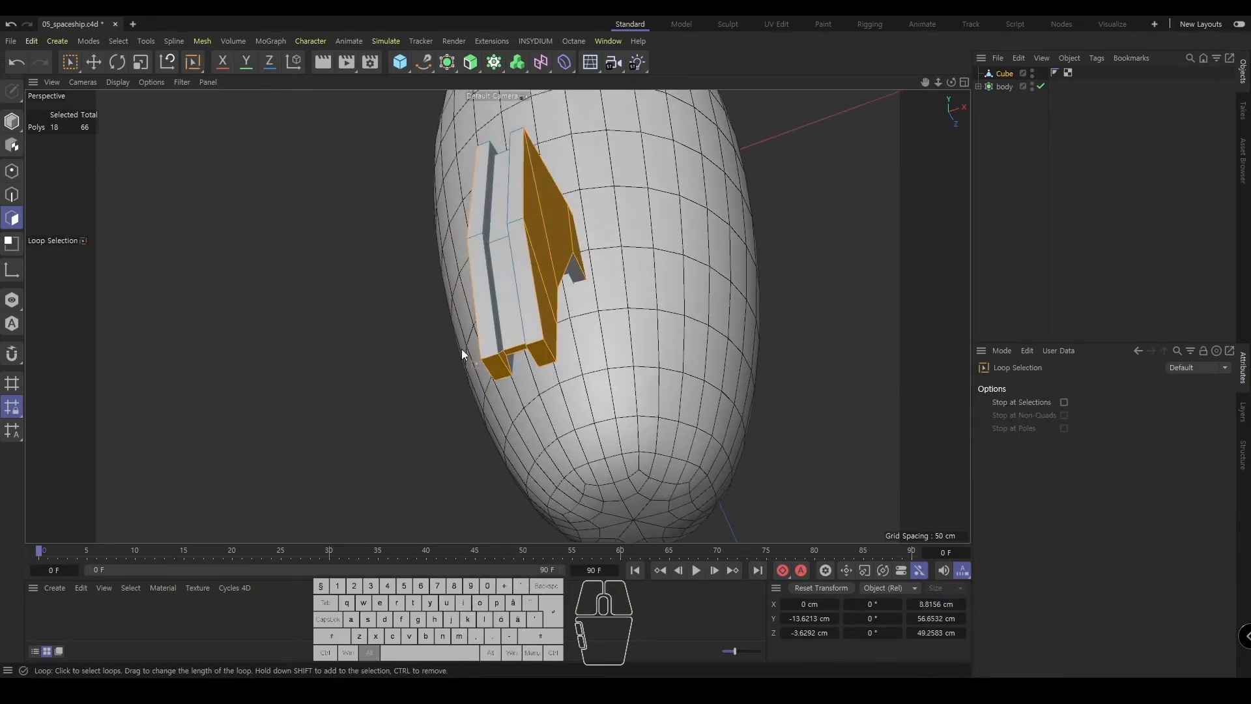
key("e")
right_click_drag(601, 386, 644, 330, "alt")
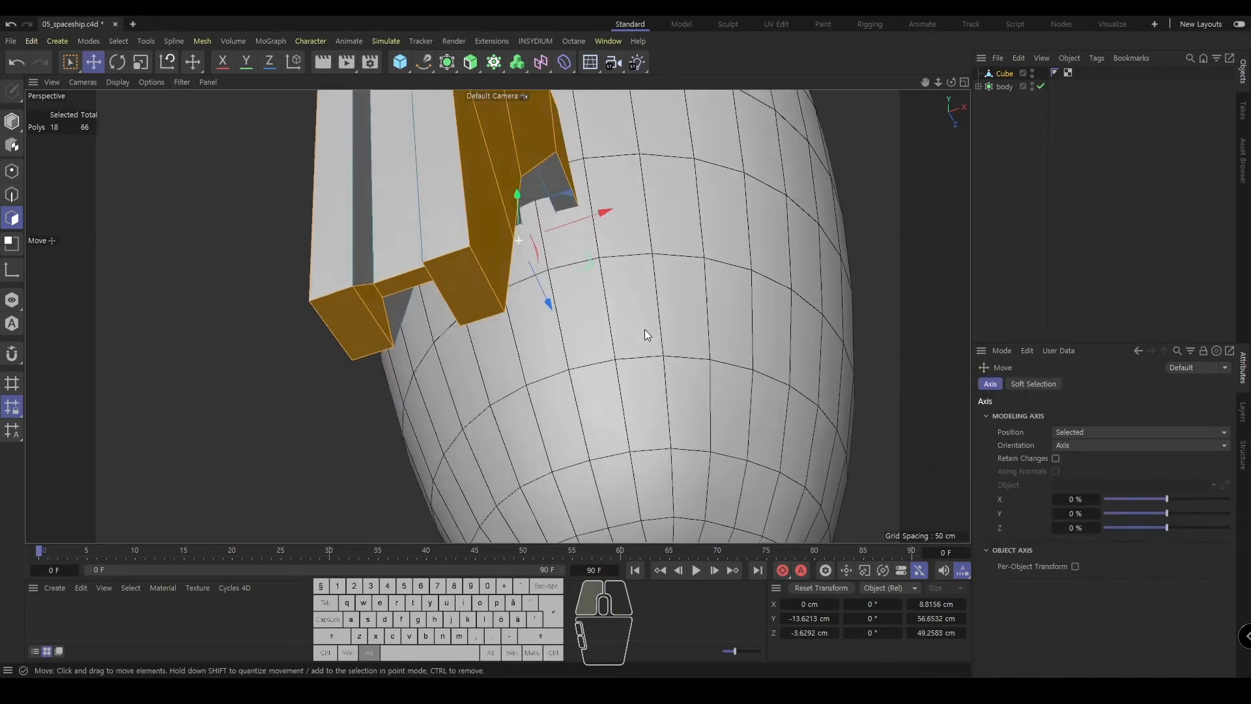
left_click(471, 256, "ctrl")
left_click(421, 260, "ctrl")
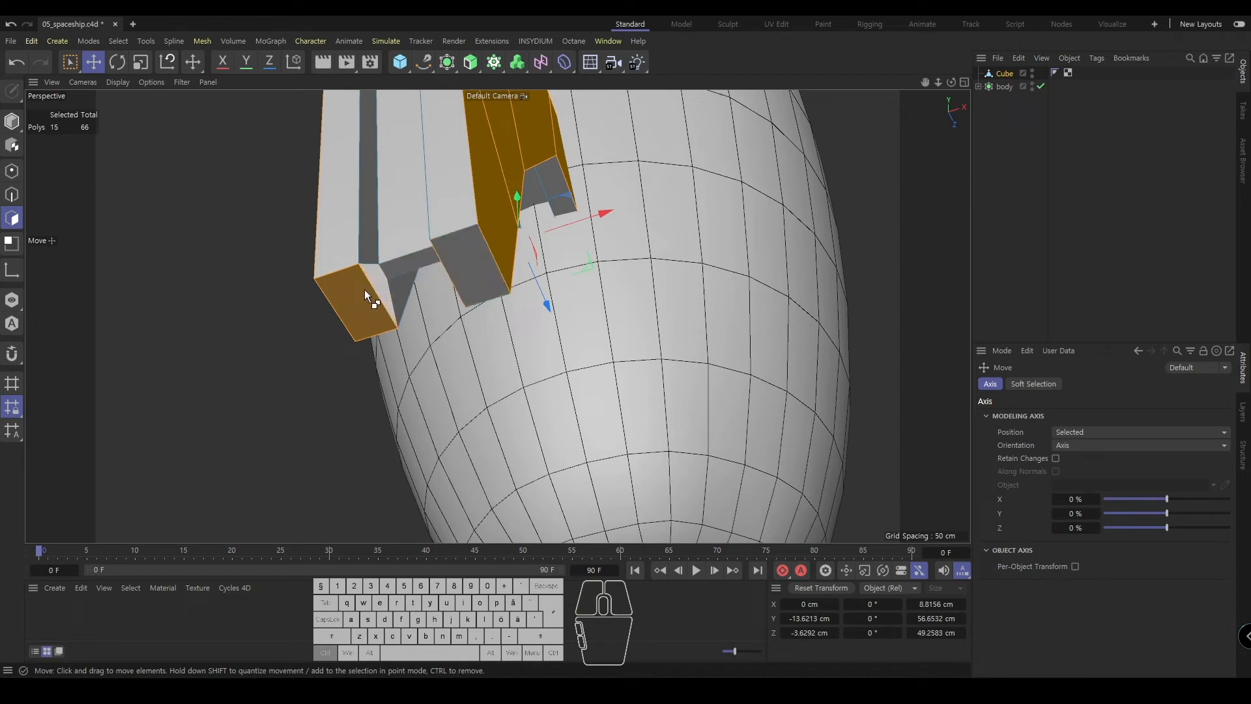
left_click(365, 290, "ctrl")
left_click_drag(365, 289, 433, 365, "alt")
left_click(617, 312, "ctrl")
- Inset the fin's side faces by about 1.85 cm and extrude them inward by about -0.95 cm
key("i")
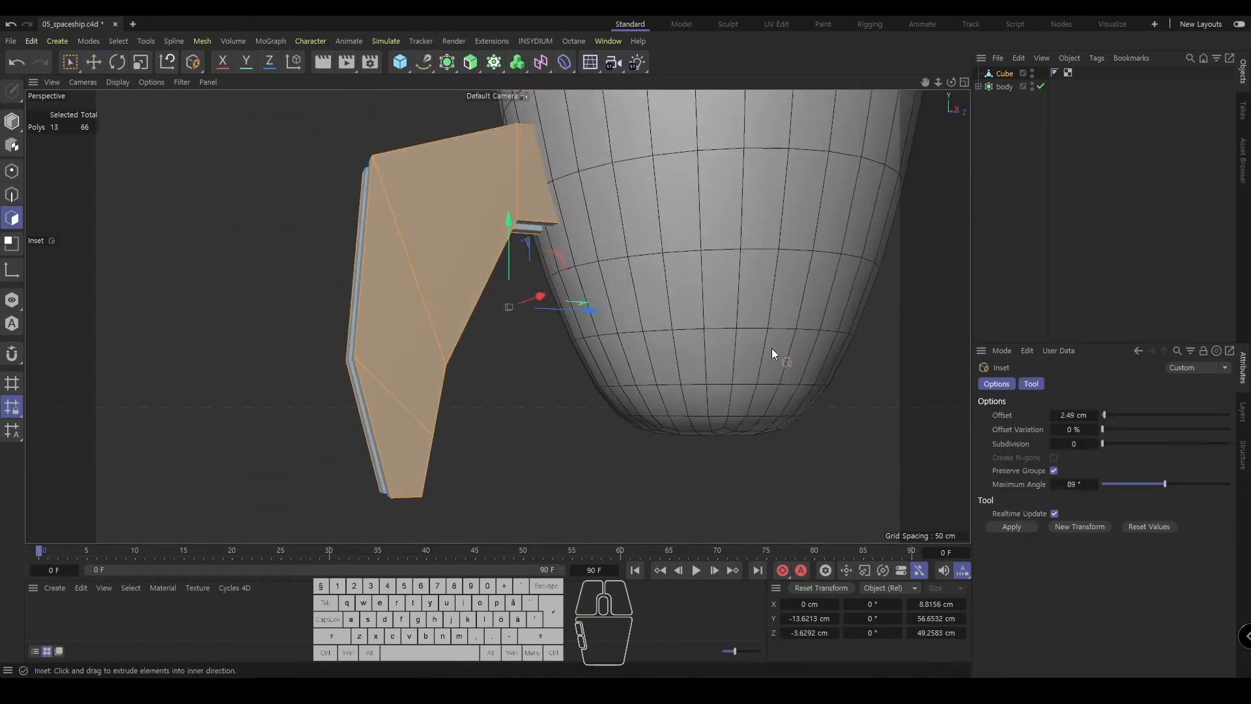
left_click_drag(772, 348, 514, 307)
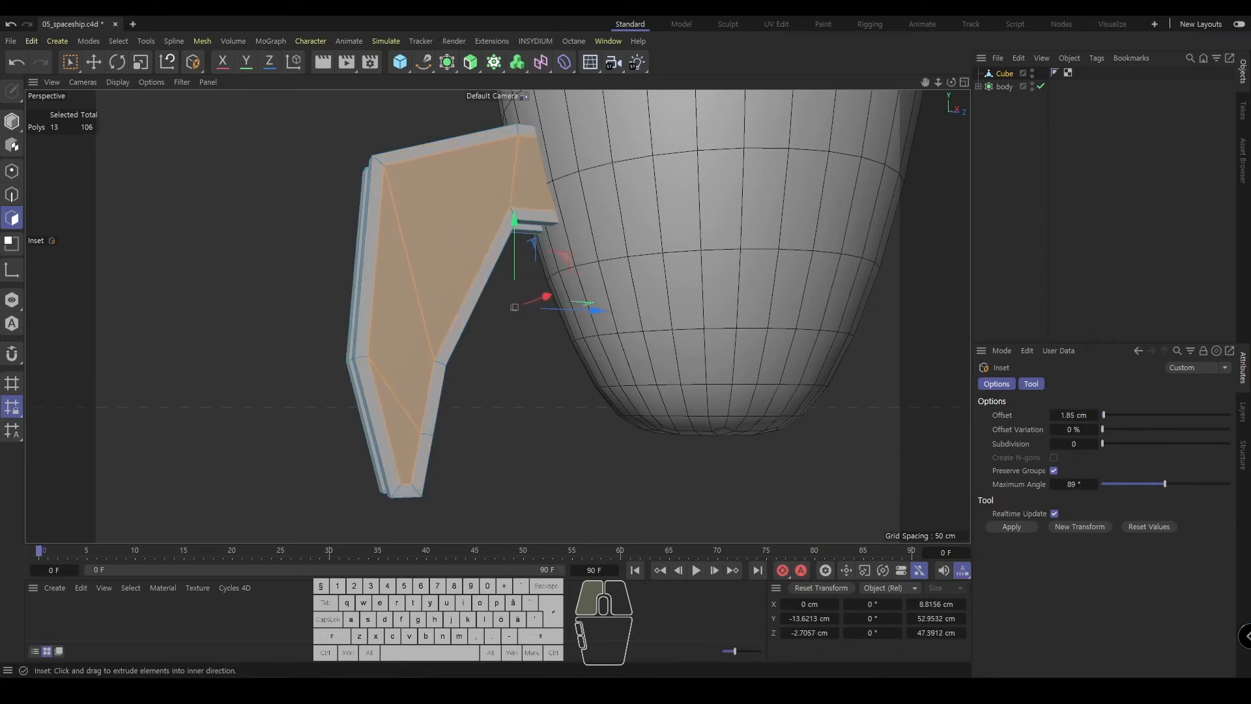
key("d")
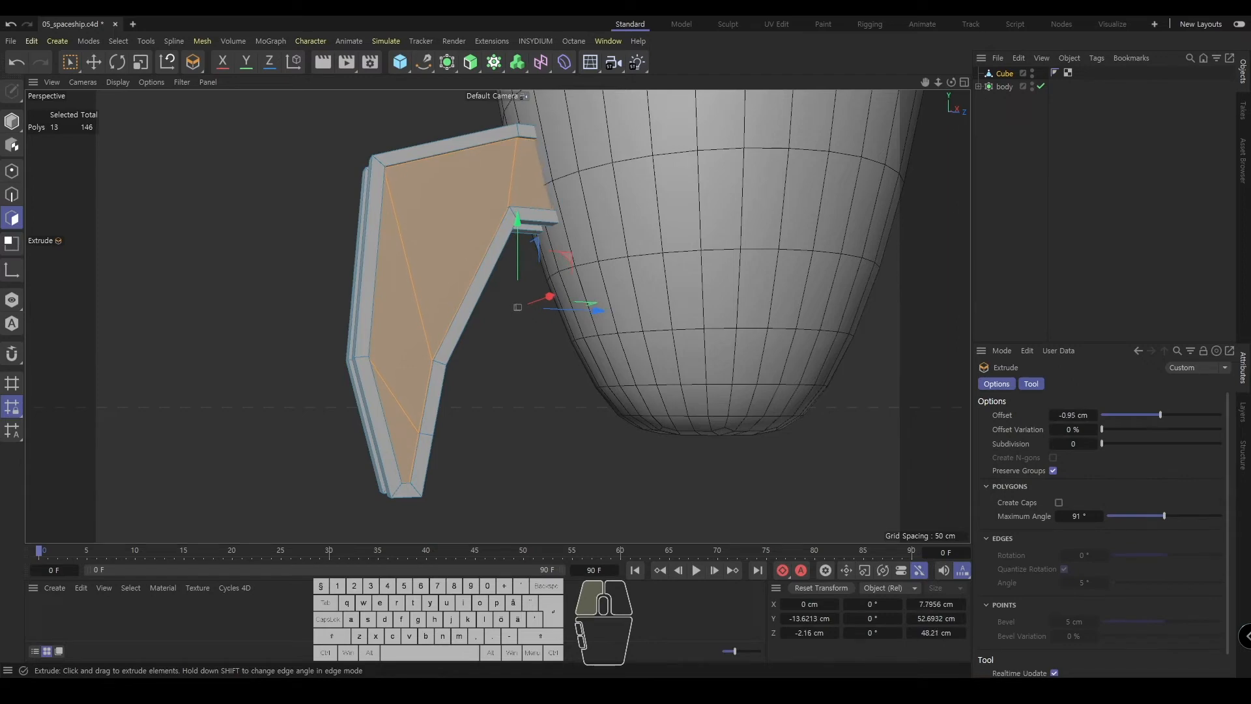
- Save the scene in Model mode and select the hull's Subdivision Surface object with the whole ship in view
left_click(11, 121)
key("e")
right_click_drag(576, 298, 515, 314, "alt")
left_click_drag(515, 314, 561, 348, "alt")
key("ctrl+s")
right_click_drag(578, 232, 517, 312, "alt")
middle_click_drag(518, 311, 510, 396, "alt")
left_click(534, 268)
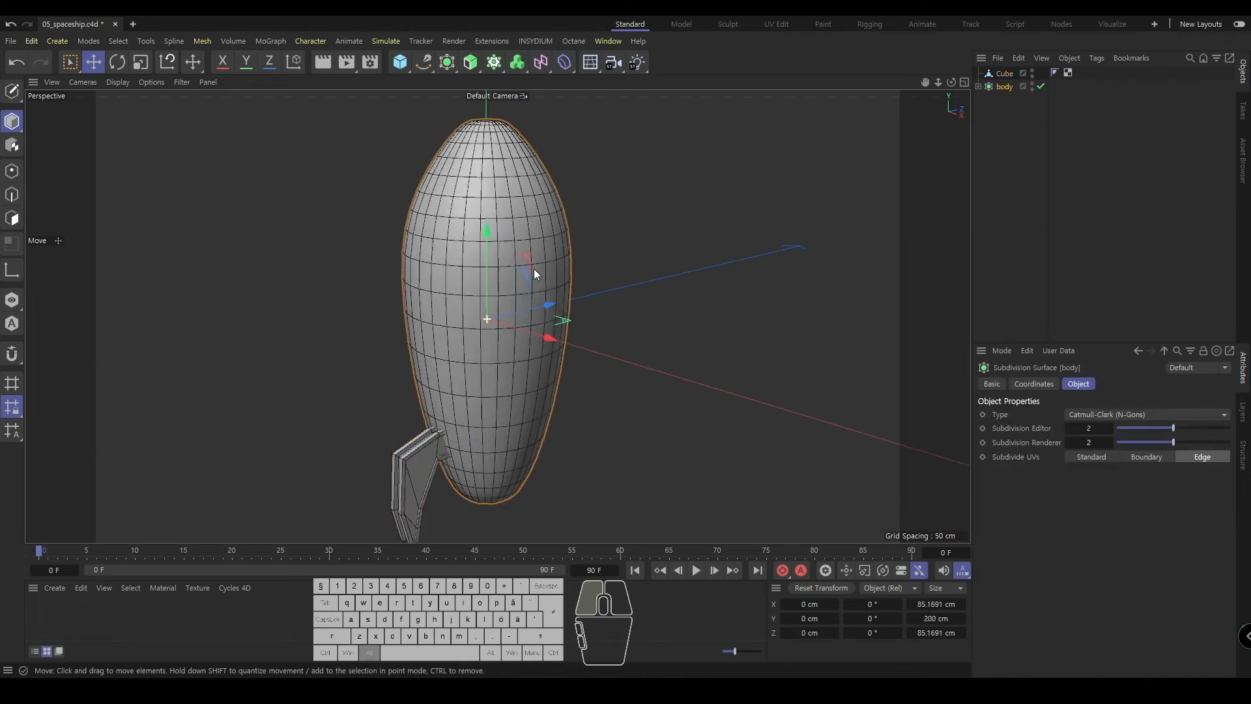
- Reveal the hull's Cylinder mesh in the object hierarchy and turn off its Subdivision Surface
left_click(1003, 103)
left_click(980, 87)
left_click(1005, 86)
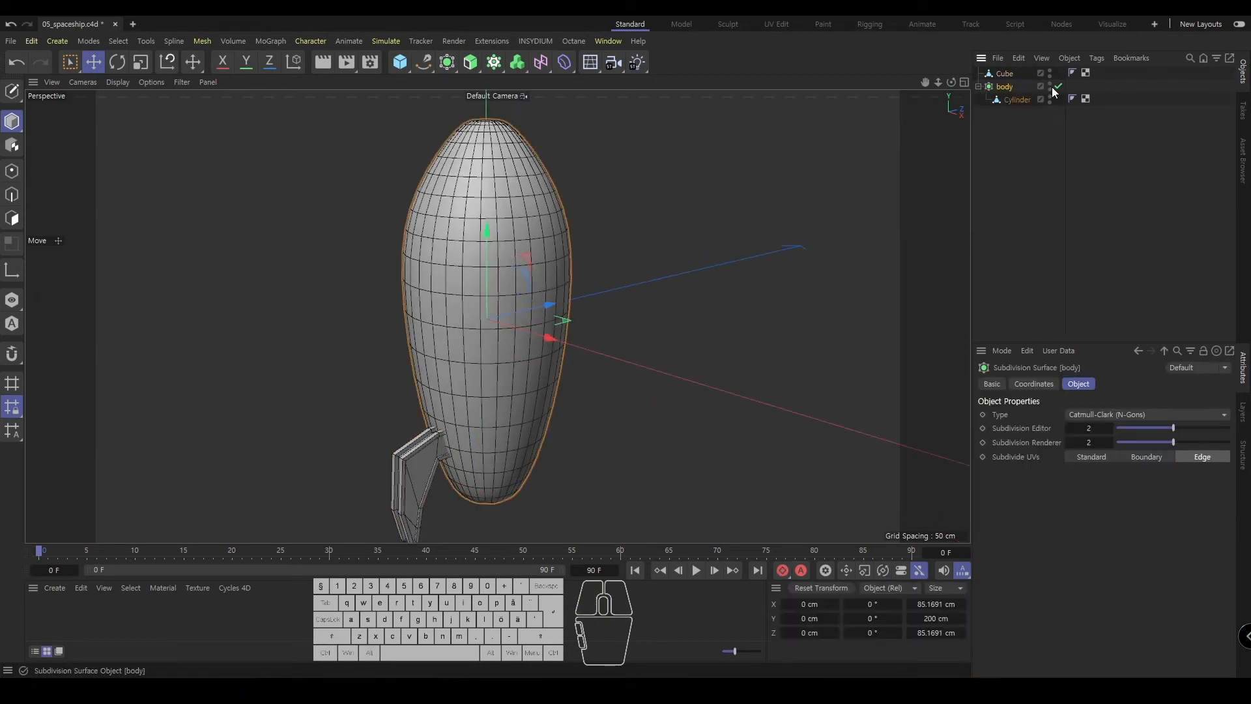
left_click(1015, 124)
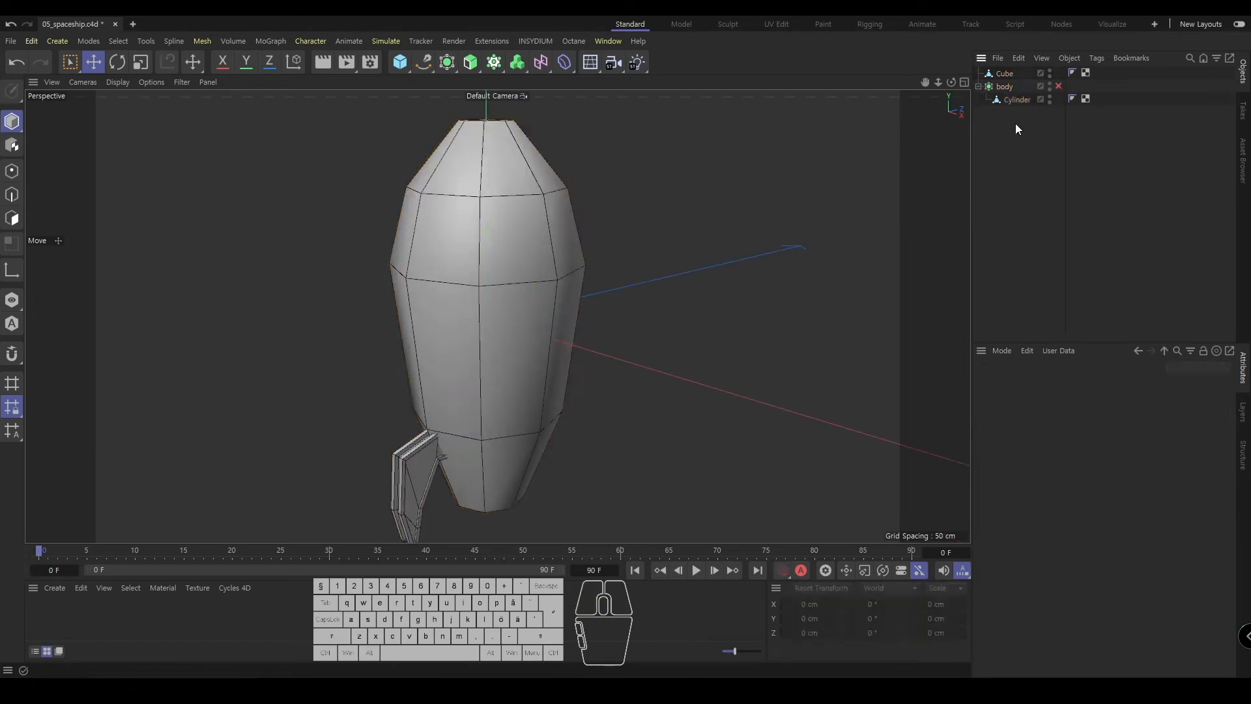
- Select the hull's Cylinder mesh and switch to polygon editing around its upper part
left_click(510, 220)
left_click_drag(510, 221, 464, 237, "alt")
right_click_drag(464, 237, 511, 237, "alt")
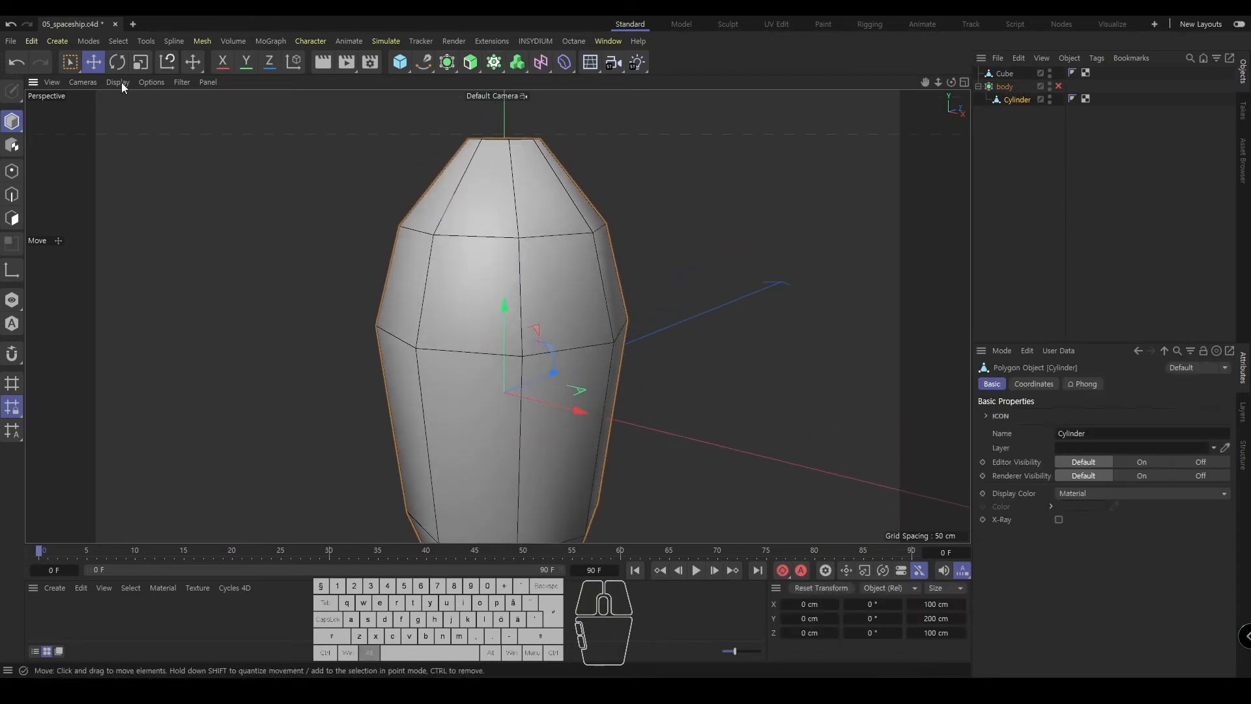
left_click(11, 218)
middle_click_drag(427, 183, 415, 221, "alt")
right_click_drag(416, 221, 444, 220, "alt")
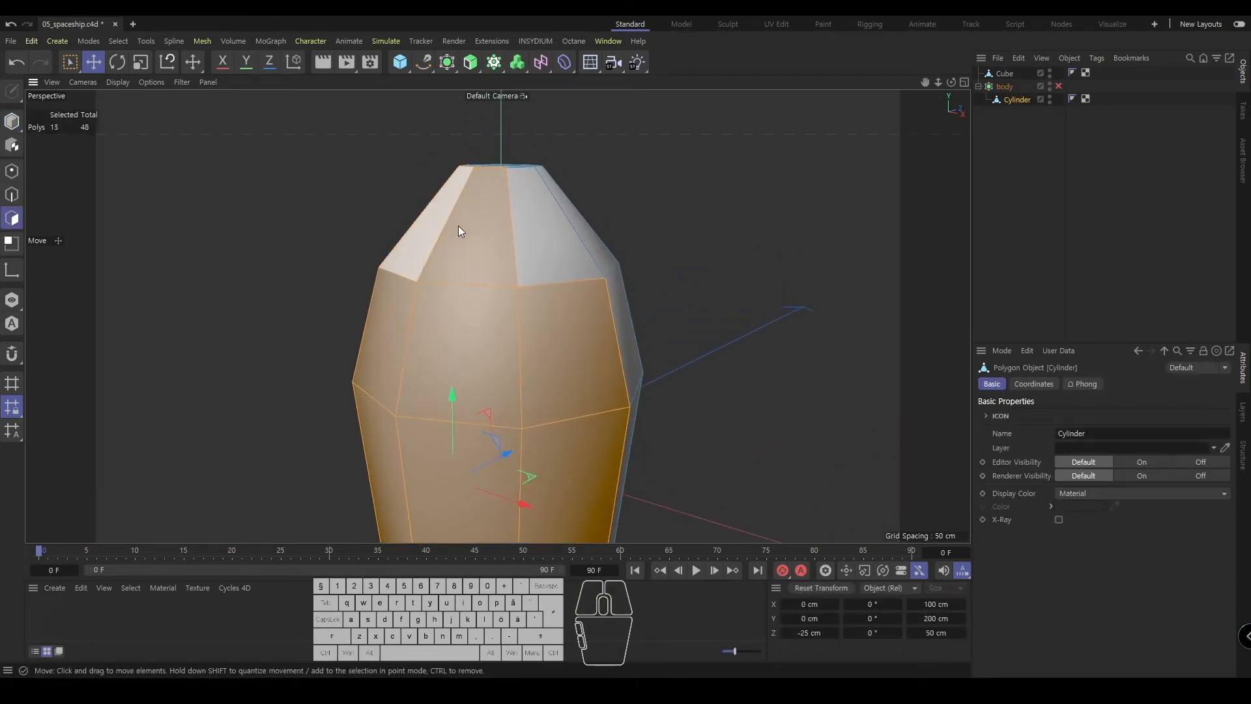
- Add Loop/Path cuts close above the hull's two upper edge rings, the lower one at about 6.55%, and clear the polygon selection
right_click(703, 226)
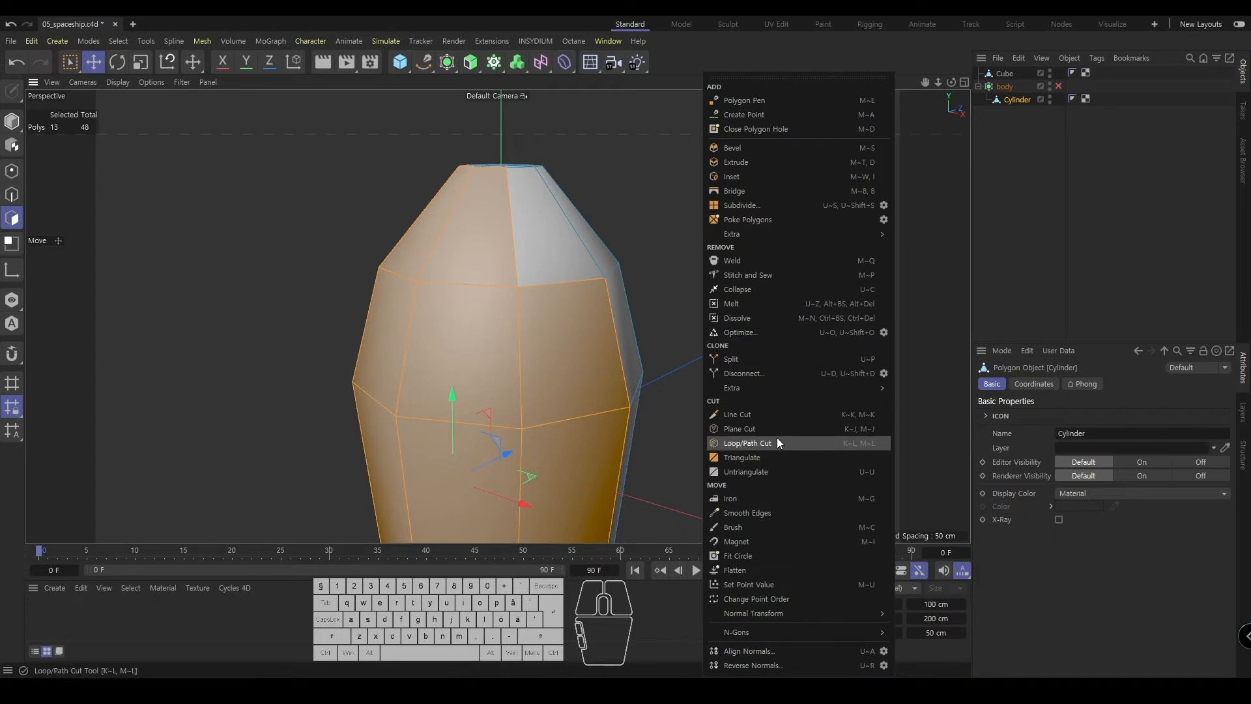
left_click(747, 444)
left_click_drag(551, 306, 479, 222, "alt")
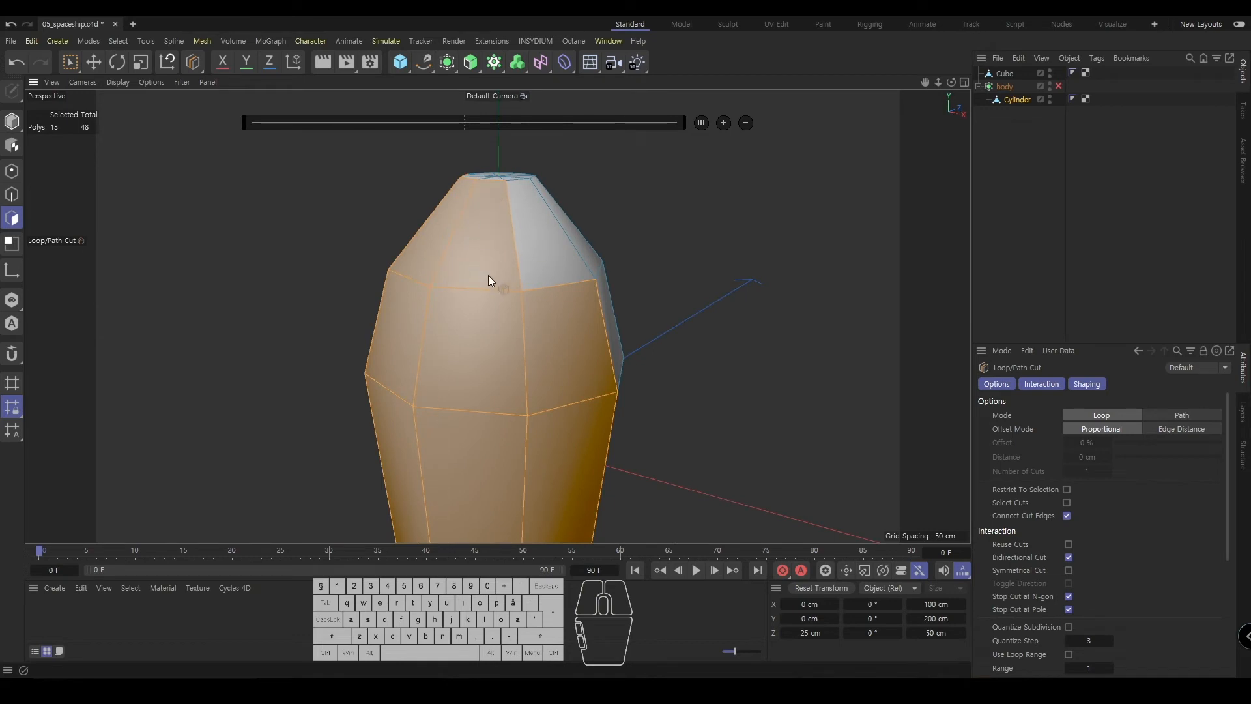
left_click(506, 251)
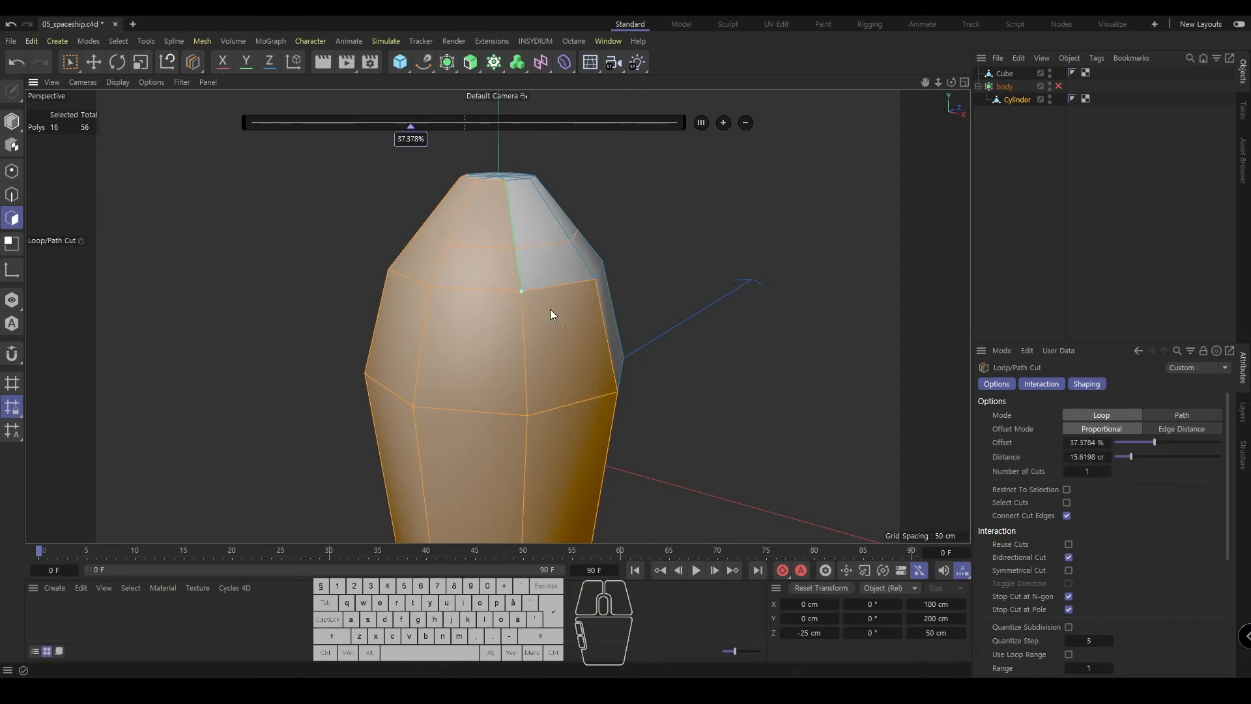
key("ctrl+z")
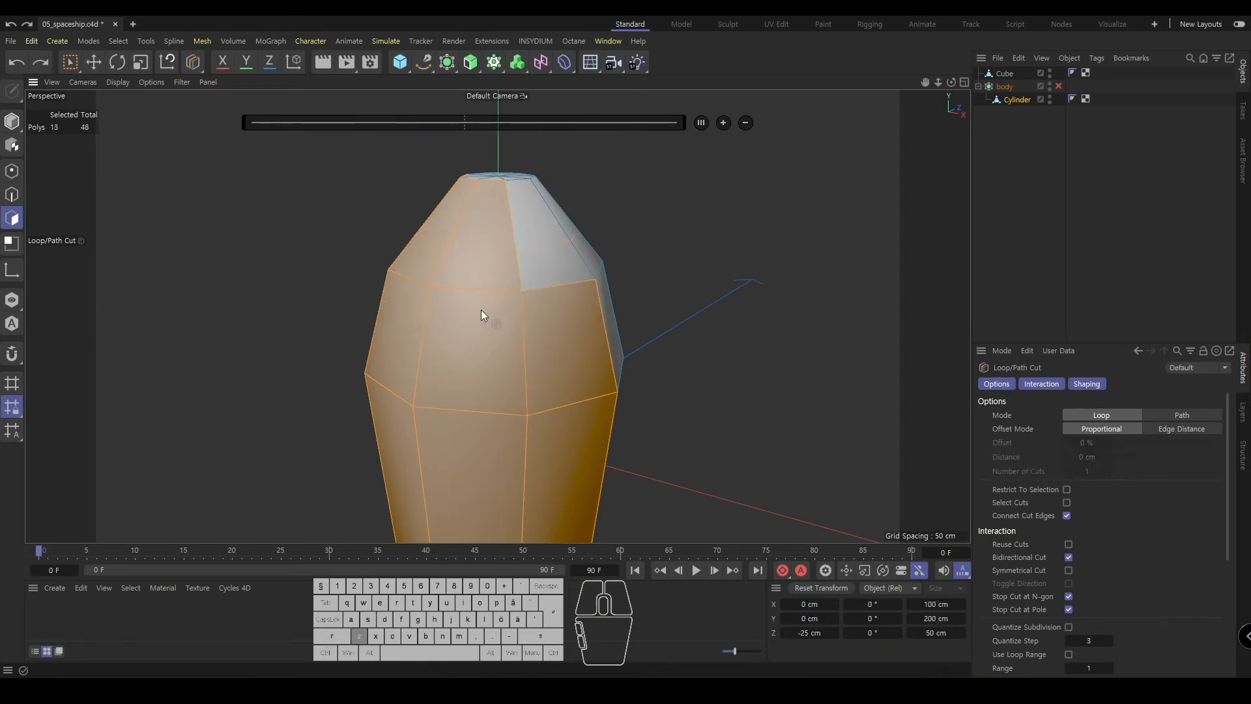
scroll(508, 272, "up", 3)
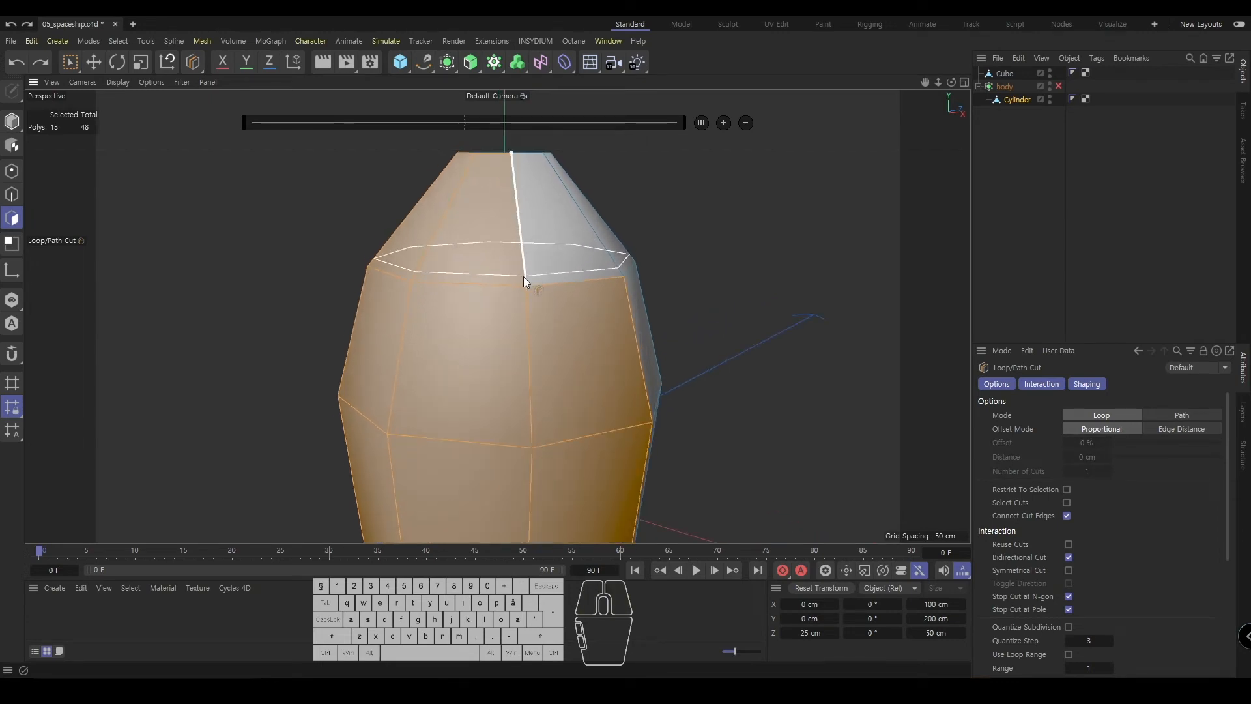
left_click(522, 276)
left_click(531, 424)
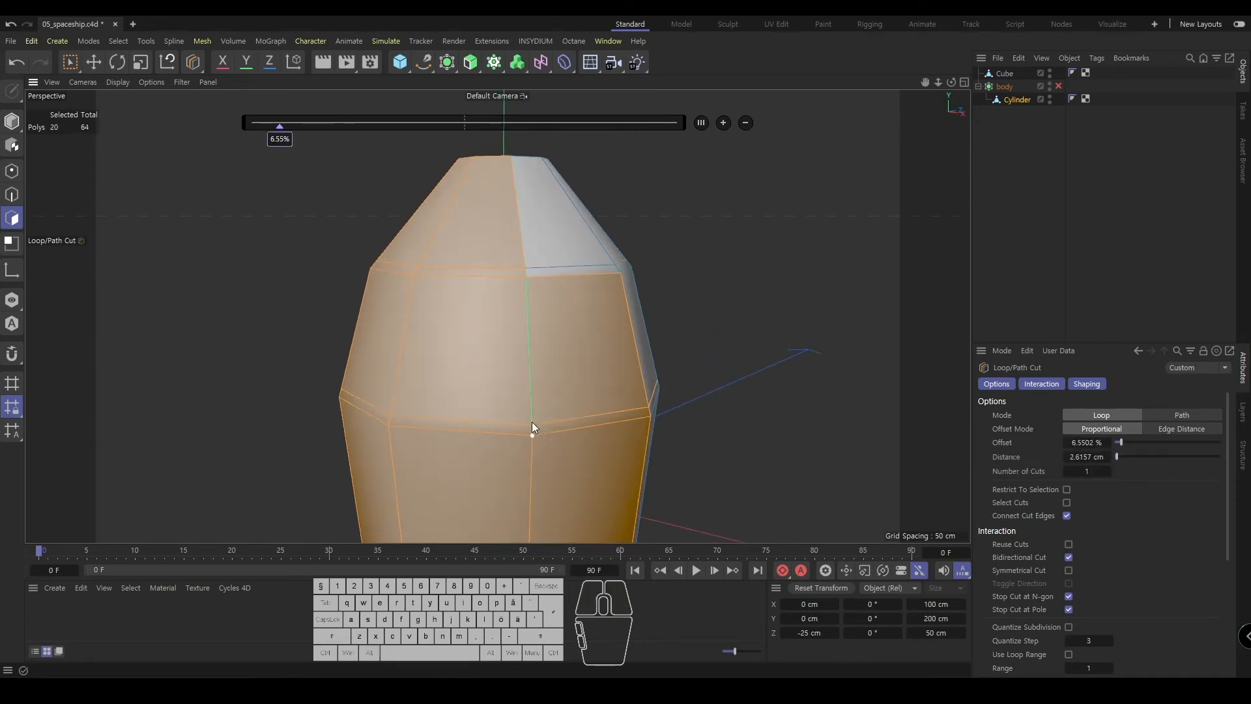
key("e")
left_click(686, 268)
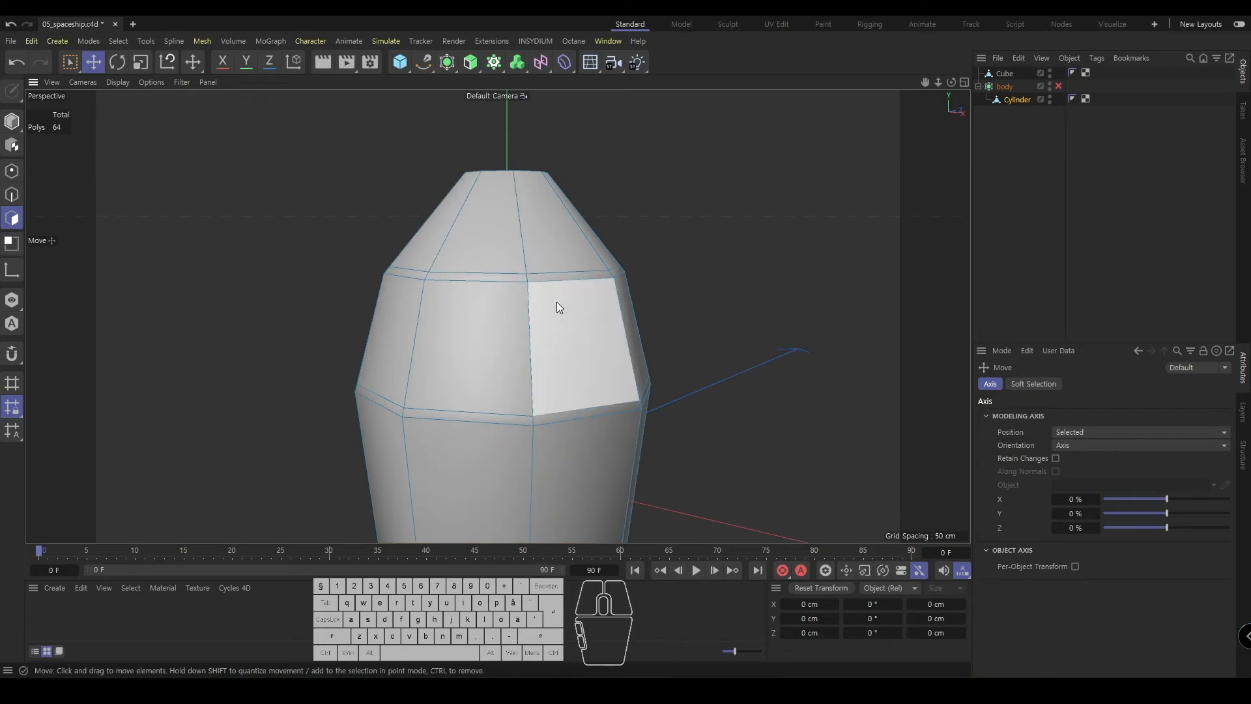
- Loop-select the two narrow polygon bands around the hull, extrude them inward by about -8.9 cm and return to Model mode
left_click_drag(467, 333, 447, 303, "alt")
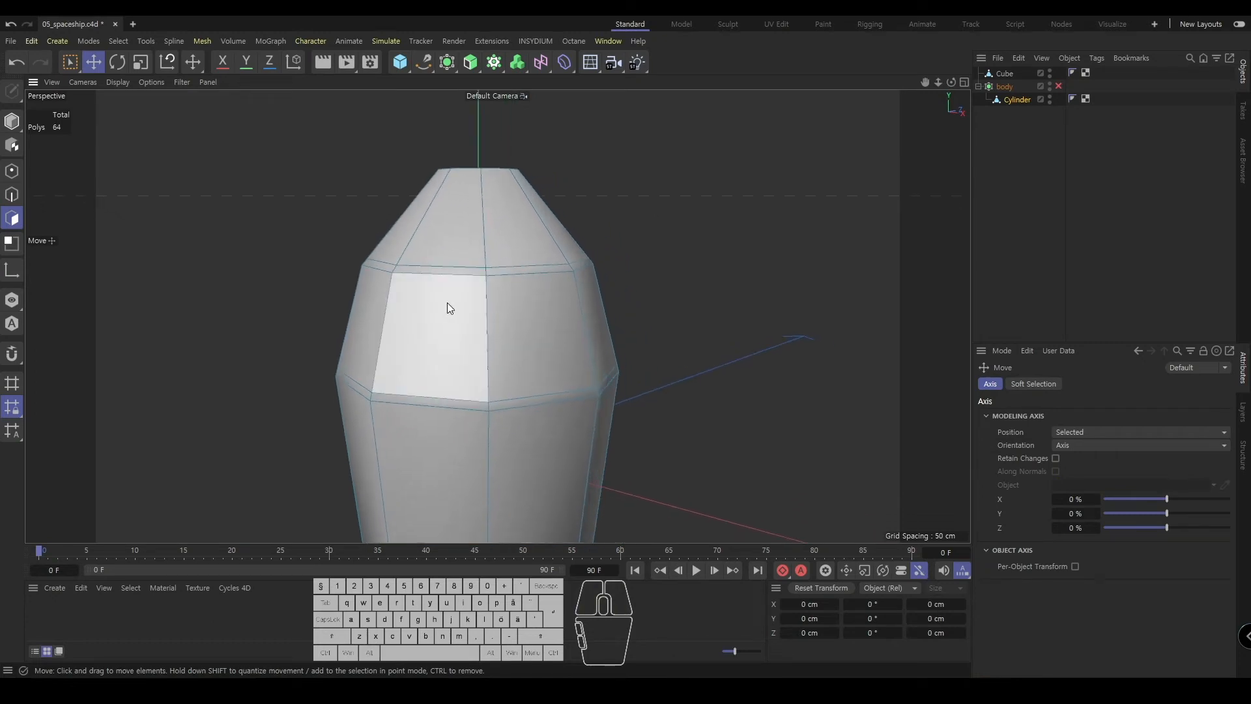
key("u")
key("l")
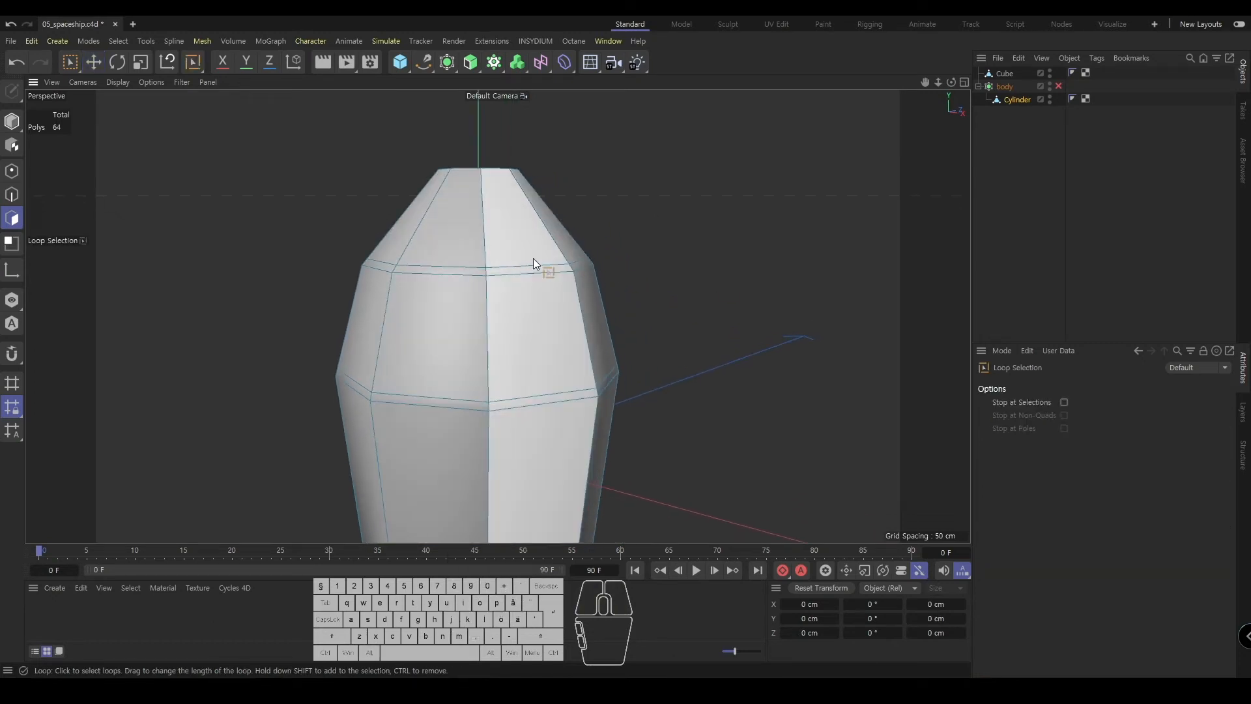
left_click(486, 271)
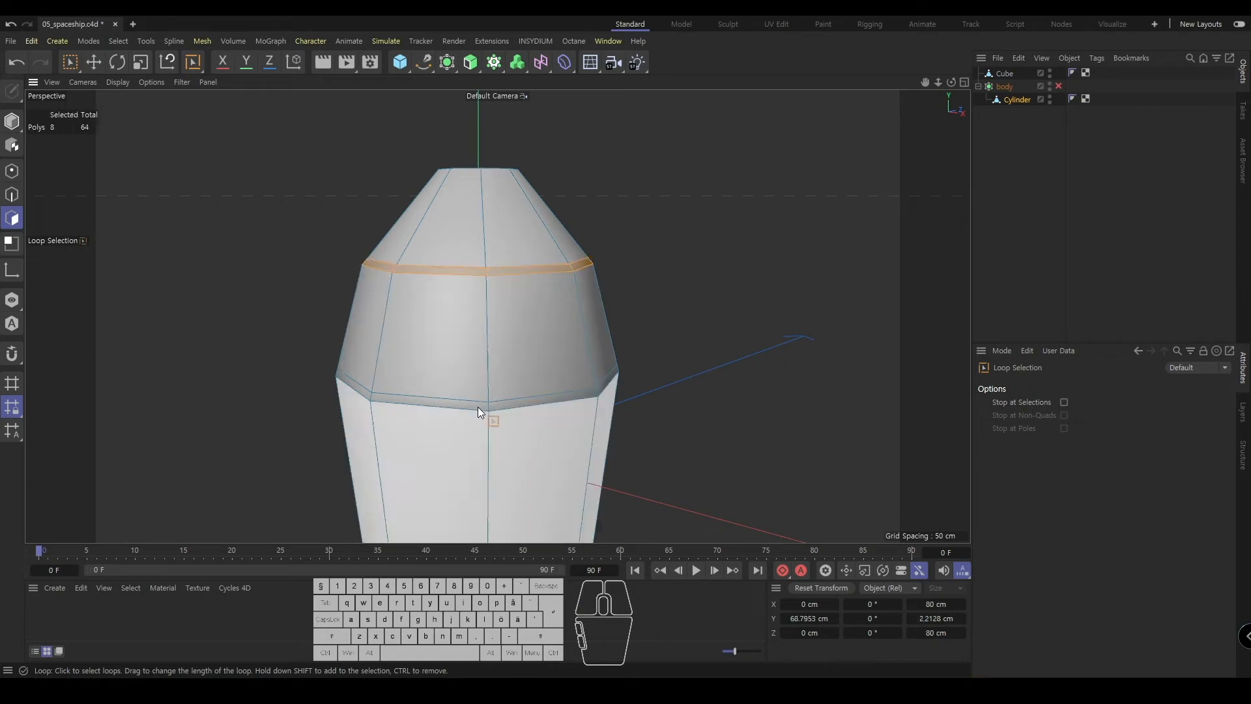
left_click(486, 407, "shift")
left_click_drag(486, 406, 569, 343, "alt")
key("d")
left_click_drag(842, 287, 809, 287)
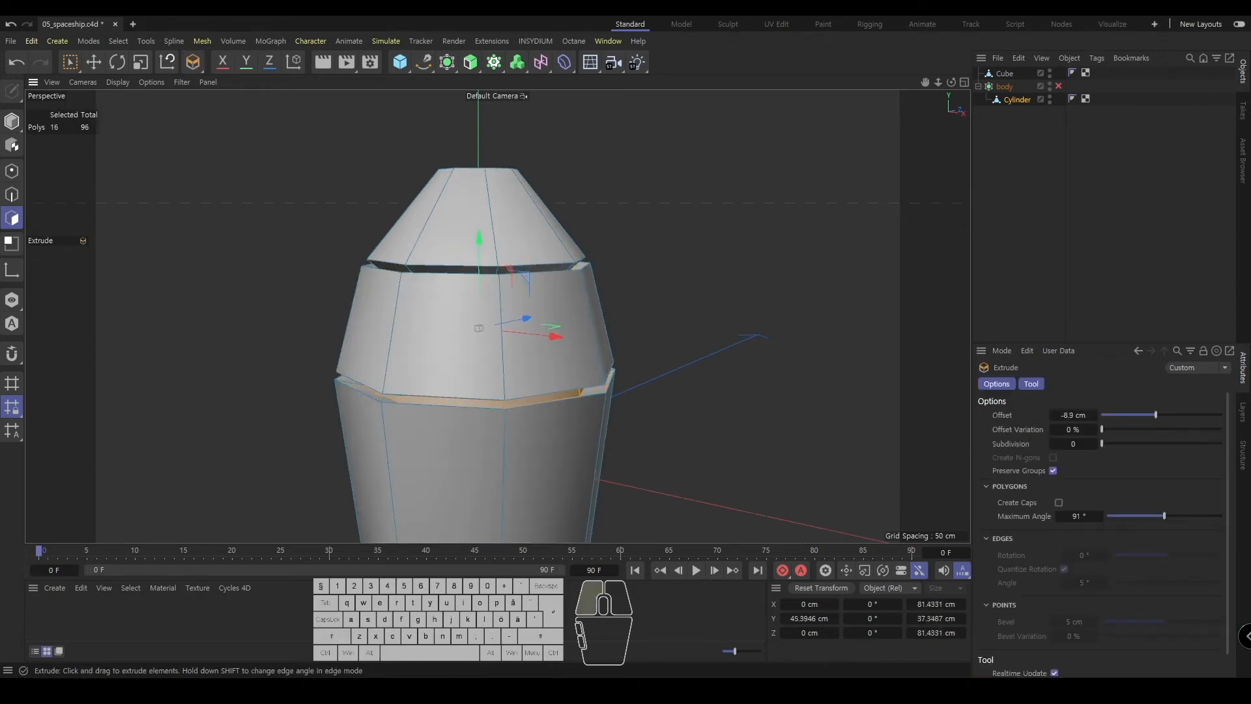
left_click(12, 121)
key("e")
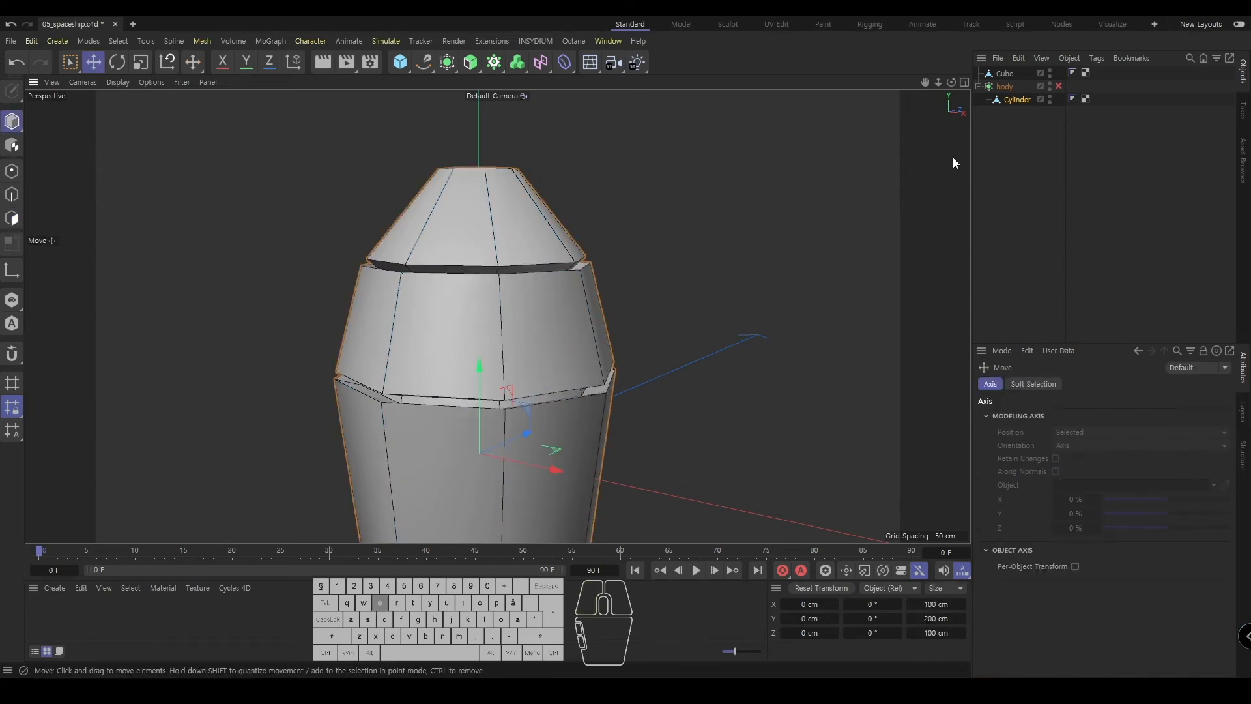
- Turn the hull's Subdivision Surface on and examine how the two grooves look when smoothed
left_click(1021, 137)
left_click(1059, 87)
right_click_drag(632, 268, 541, 312, "alt")
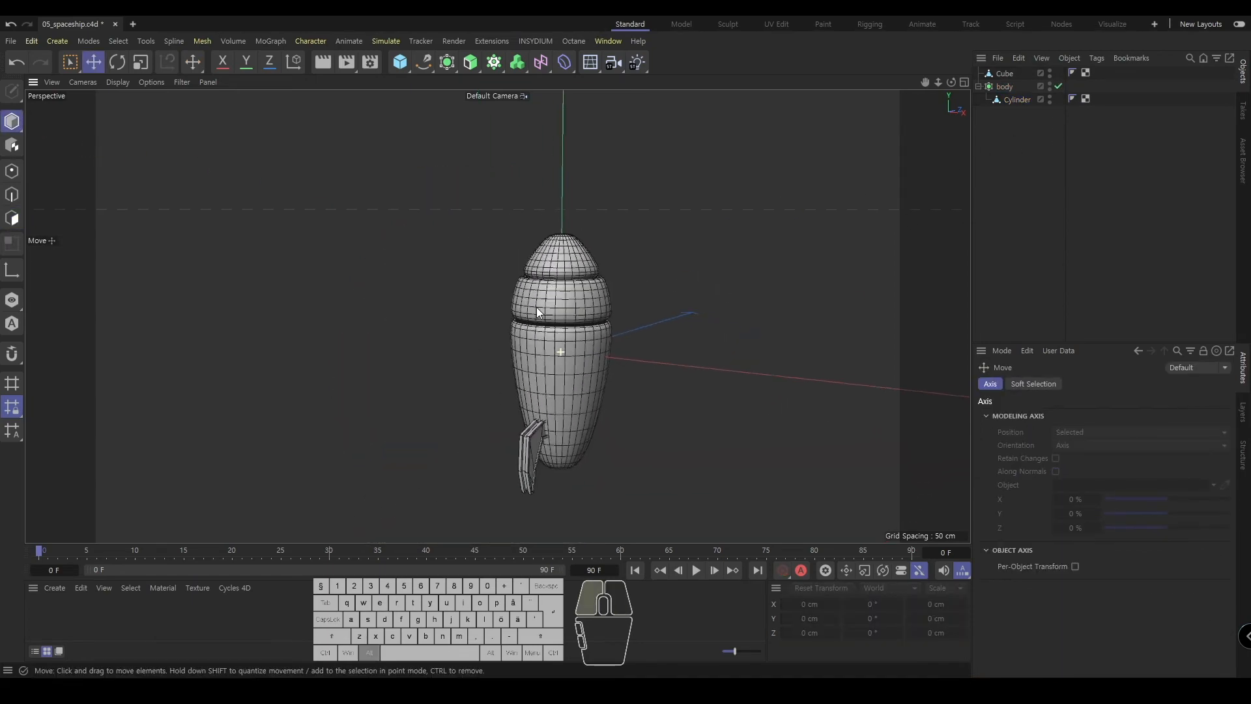
left_click_drag(541, 312, 428, 315, "alt")
right_click_drag(428, 316, 554, 293, "alt")
middle_click_drag(678, 266, 519, 288, "alt")
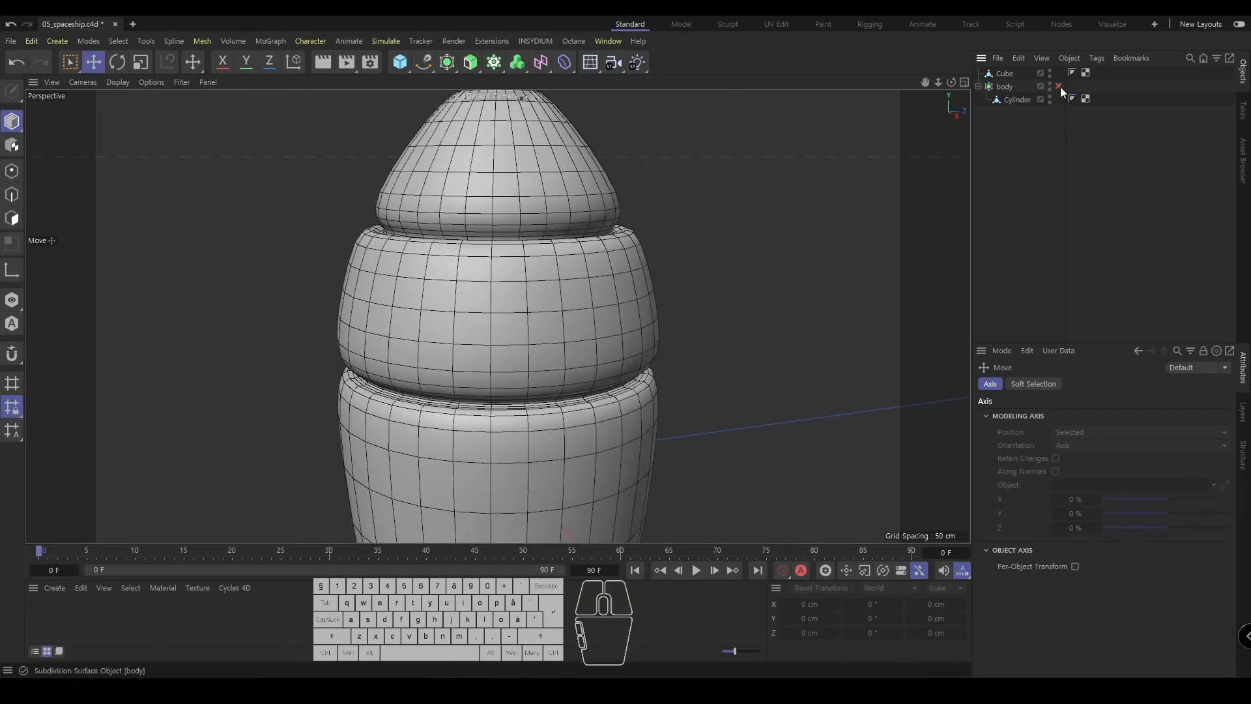
- Try adding a Bevel deformer without the hull mesh selected, and undo it
left_click(564, 68)
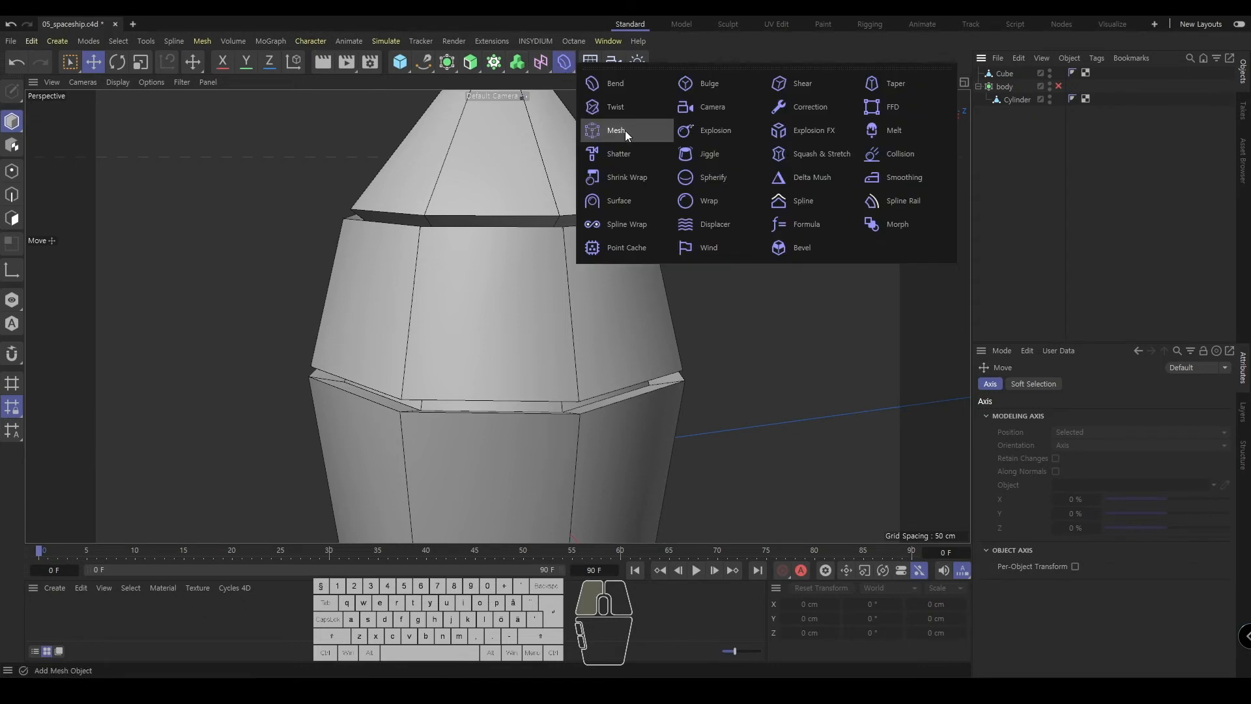
left_click(1167, 179)
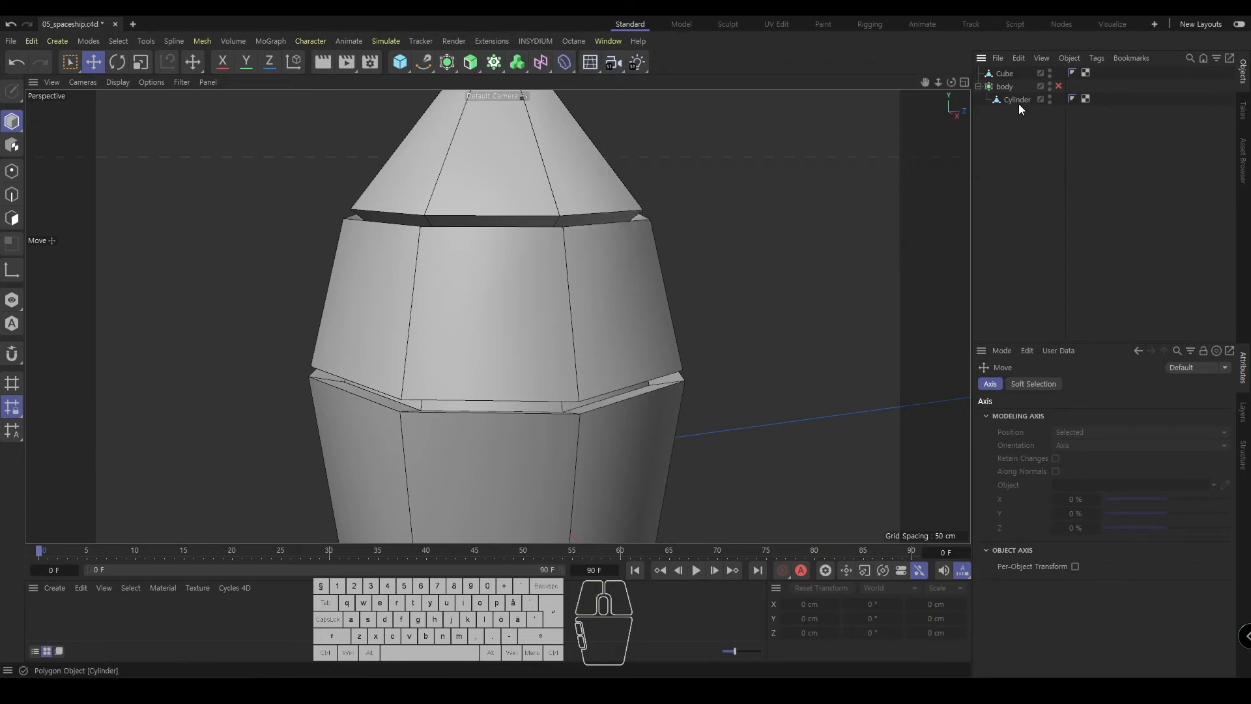
left_click(570, 68)
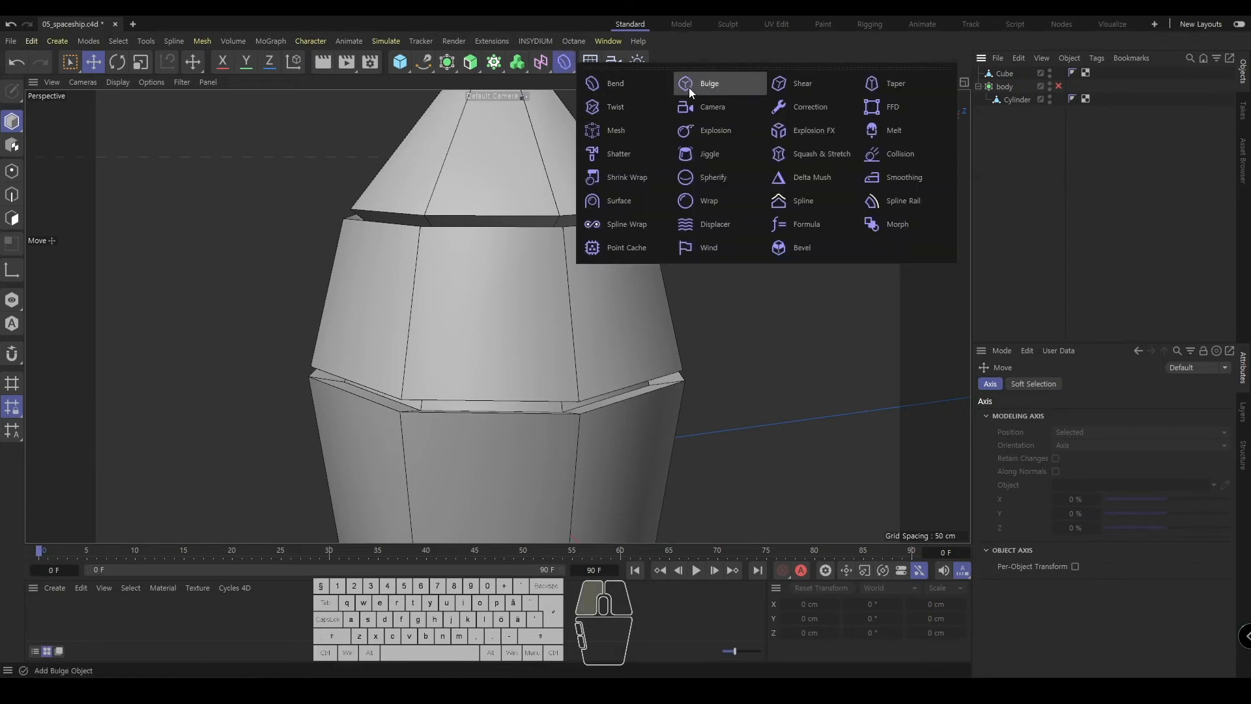
left_click(802, 248)
key("ctrl+z")
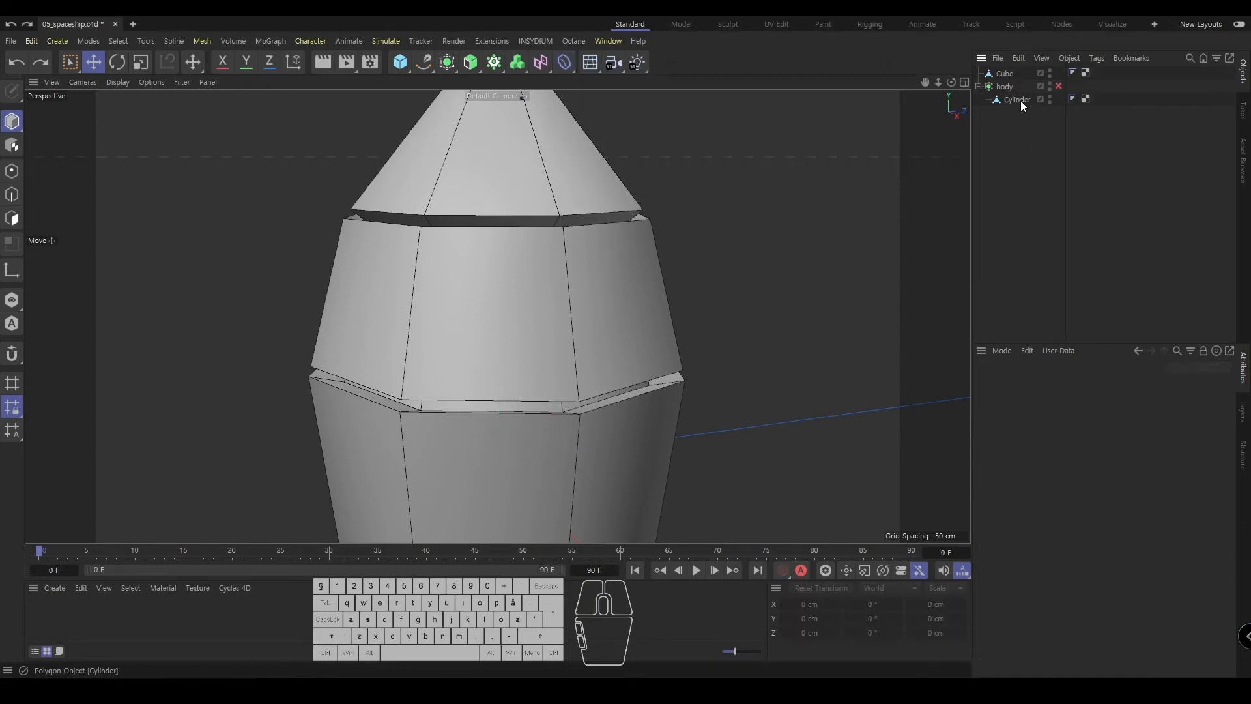
- Try adding a Bulge deformer as the parent of the hull's Cylinder mesh, and undo it
left_click(1017, 100)
left_click(564, 62)
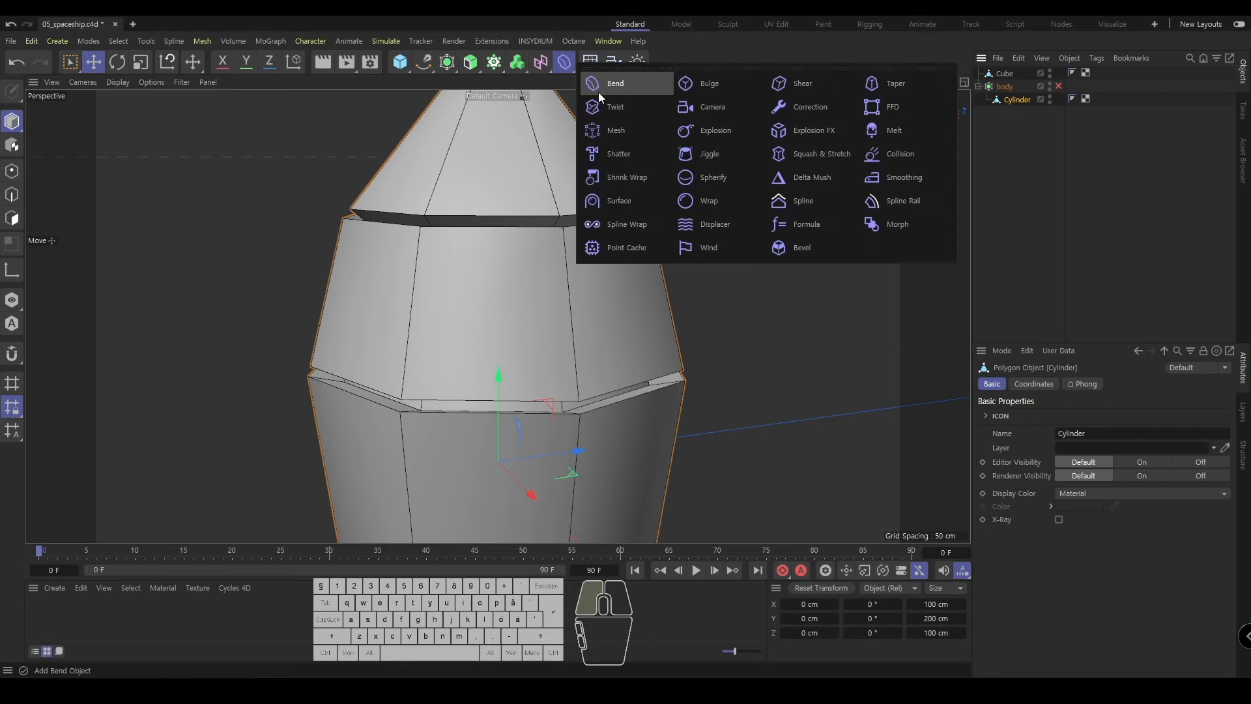
left_click(710, 84, "alt")
left_click(1022, 115)
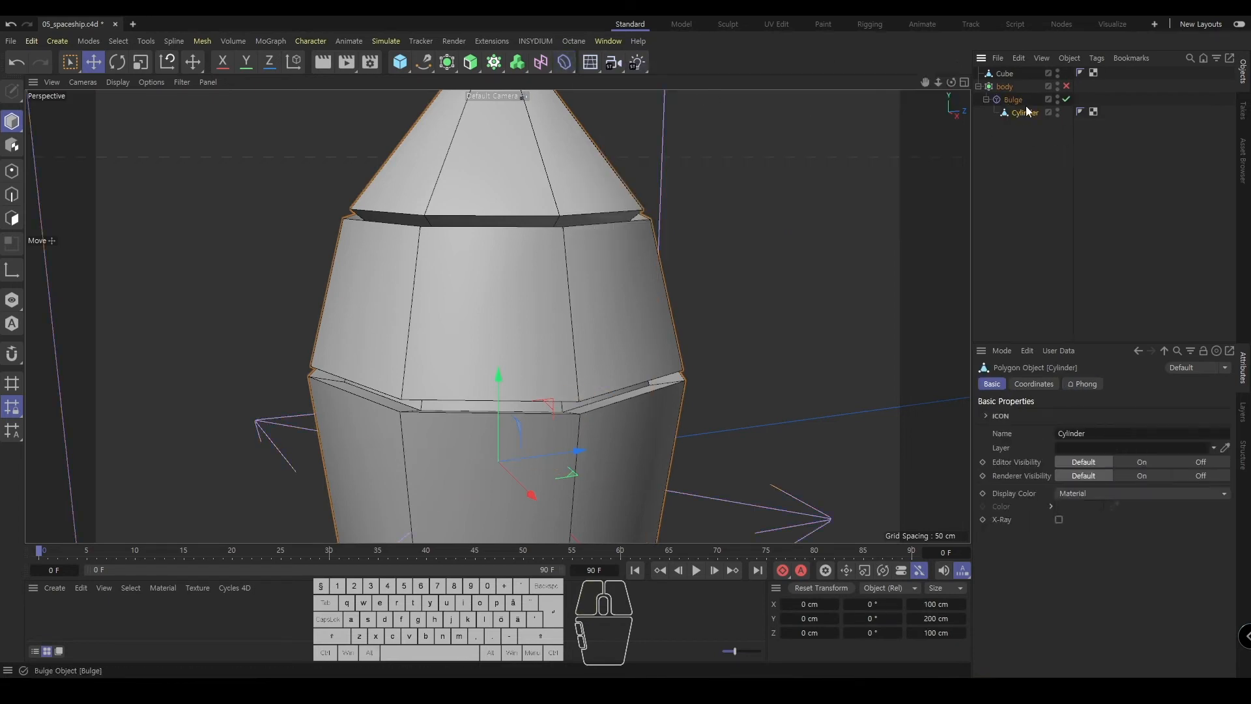
key("ctrl+z")
key("ctrl+z")
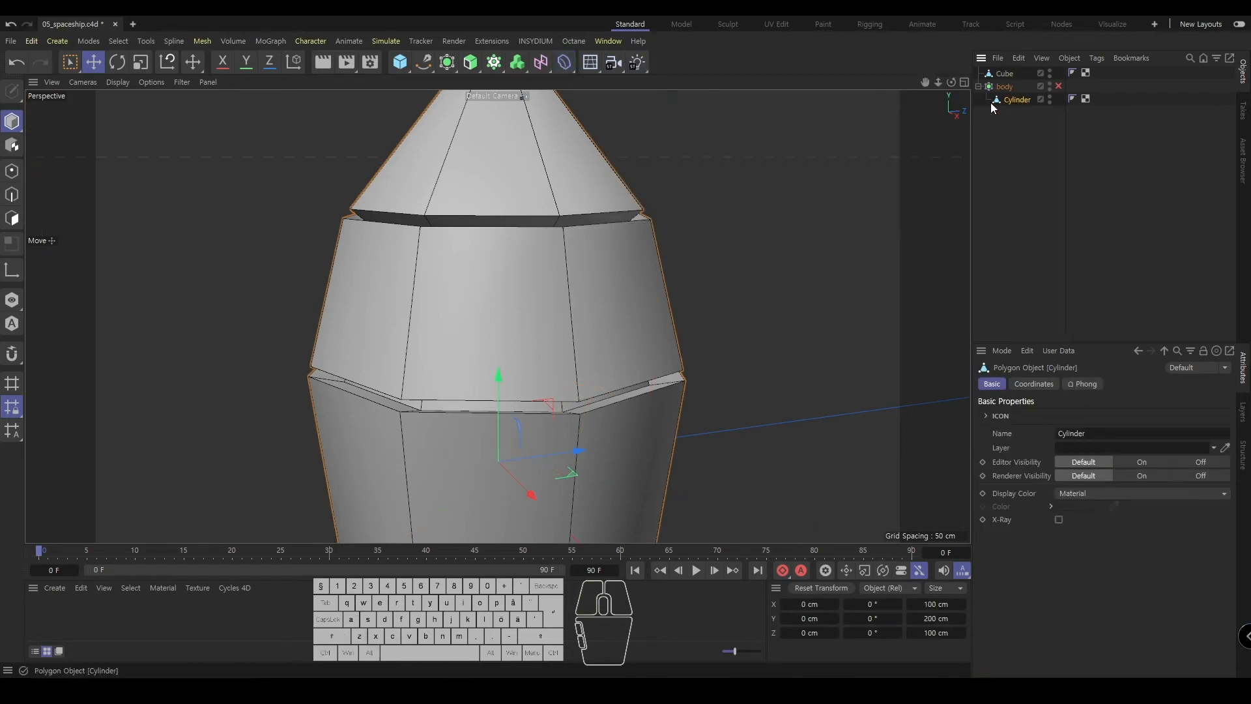
- Add a Bevel deformer as a child of the hull's Cylinder mesh and keep it enabled
left_click(564, 63)
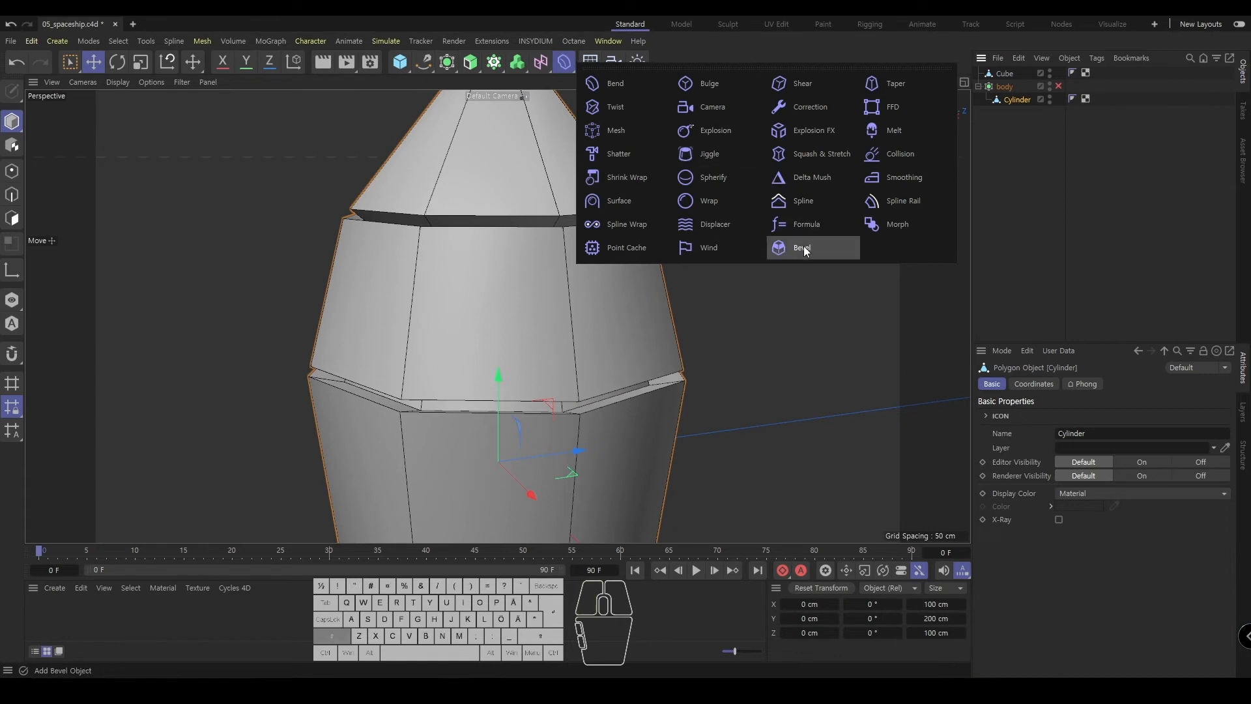
left_click(779, 248, "shift")
left_click_drag(736, 304, 749, 260, "alt")
left_click(1016, 156)
left_click(1020, 115)
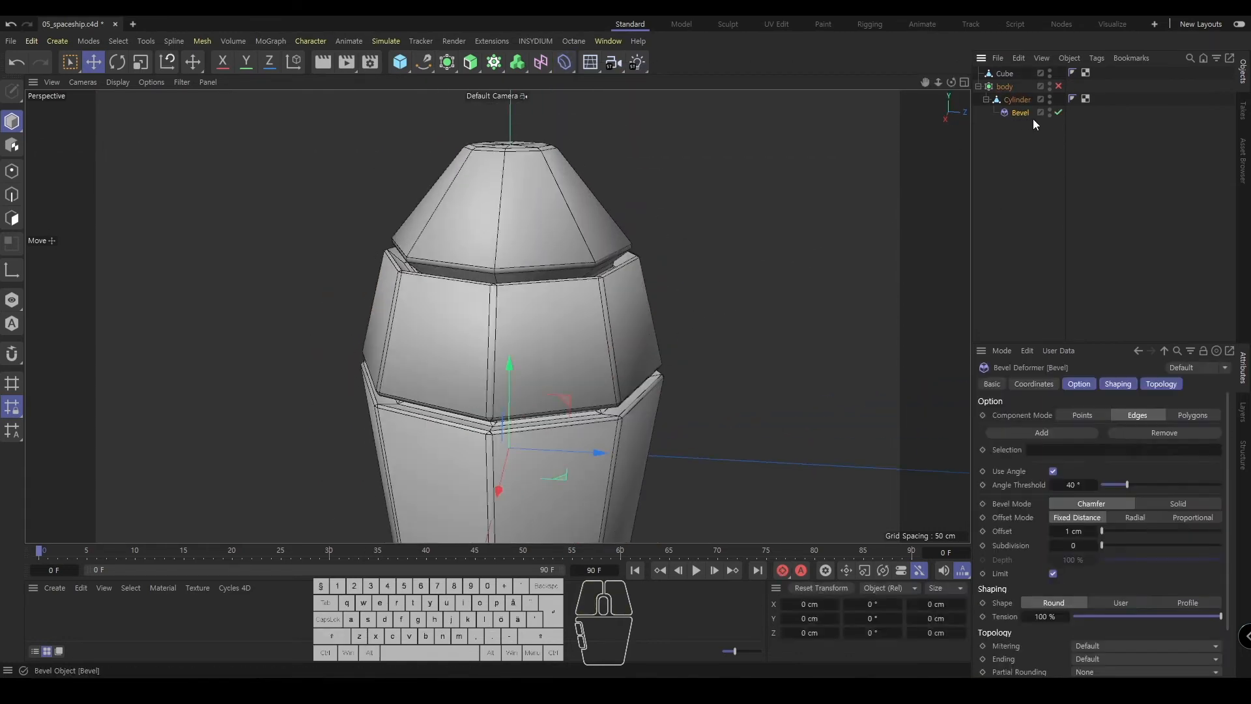
left_click(1060, 114)
- Set the Bevel deformer's subdivision to 2 while viewing the groove edges up close
scroll(557, 279, "up", 10)
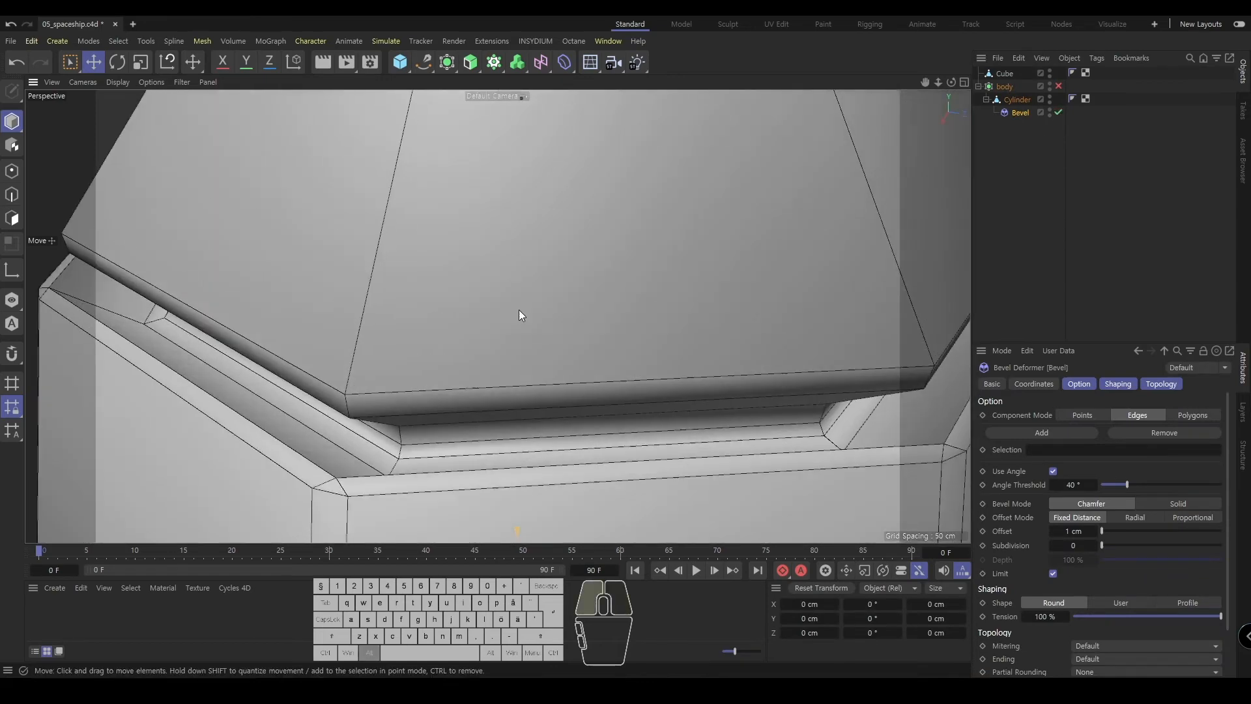
scroll(424, 391, "down", 2)
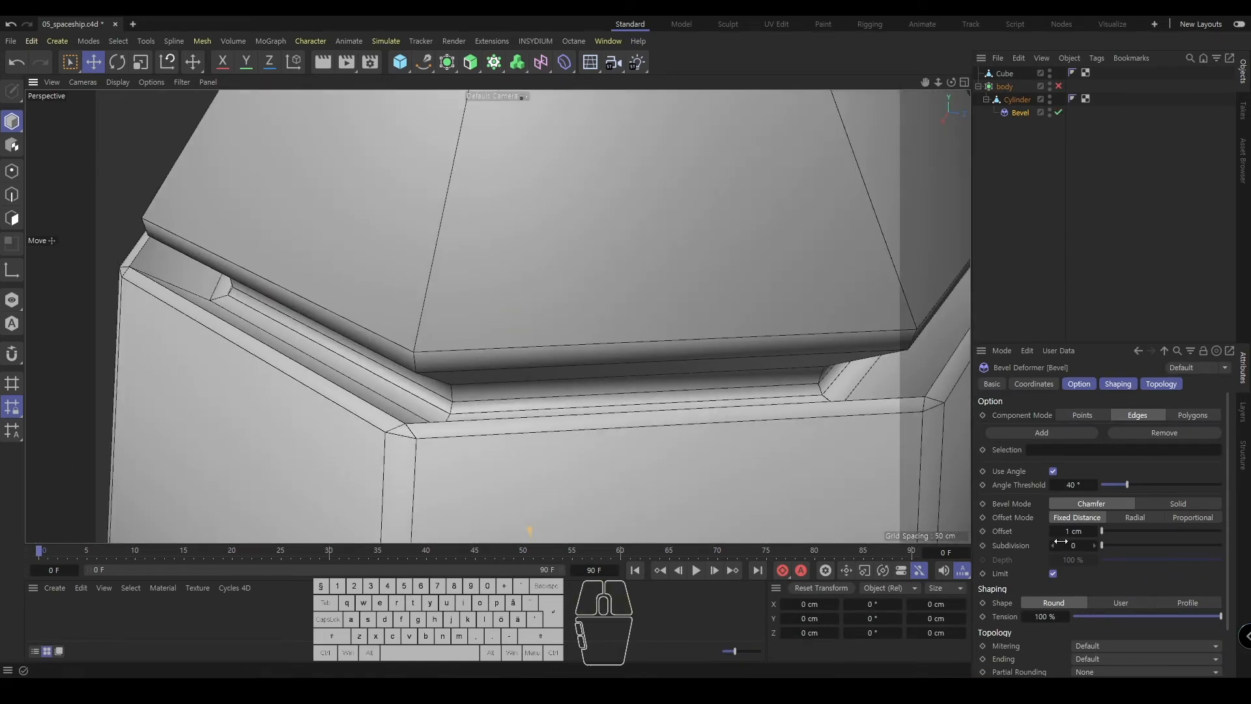
key("Return")
left_click_drag(676, 337, 672, 347, "alt")
right_click_drag(672, 347, 651, 360, "alt")
left_click(1061, 119)
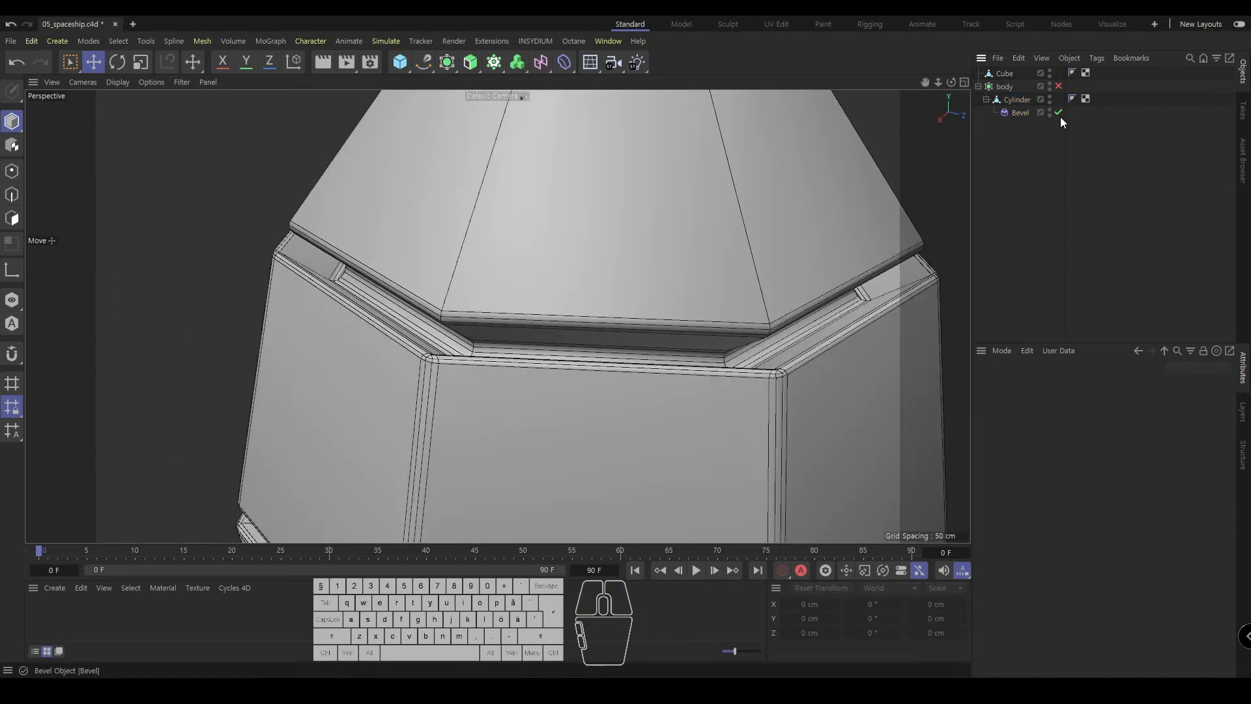
- Try other offset and subdivision values on the Bevel deformer, ending with offset 1 cm and subdivision 2
left_click(1015, 114)
right_click_drag(681, 363, 638, 367, "alt")
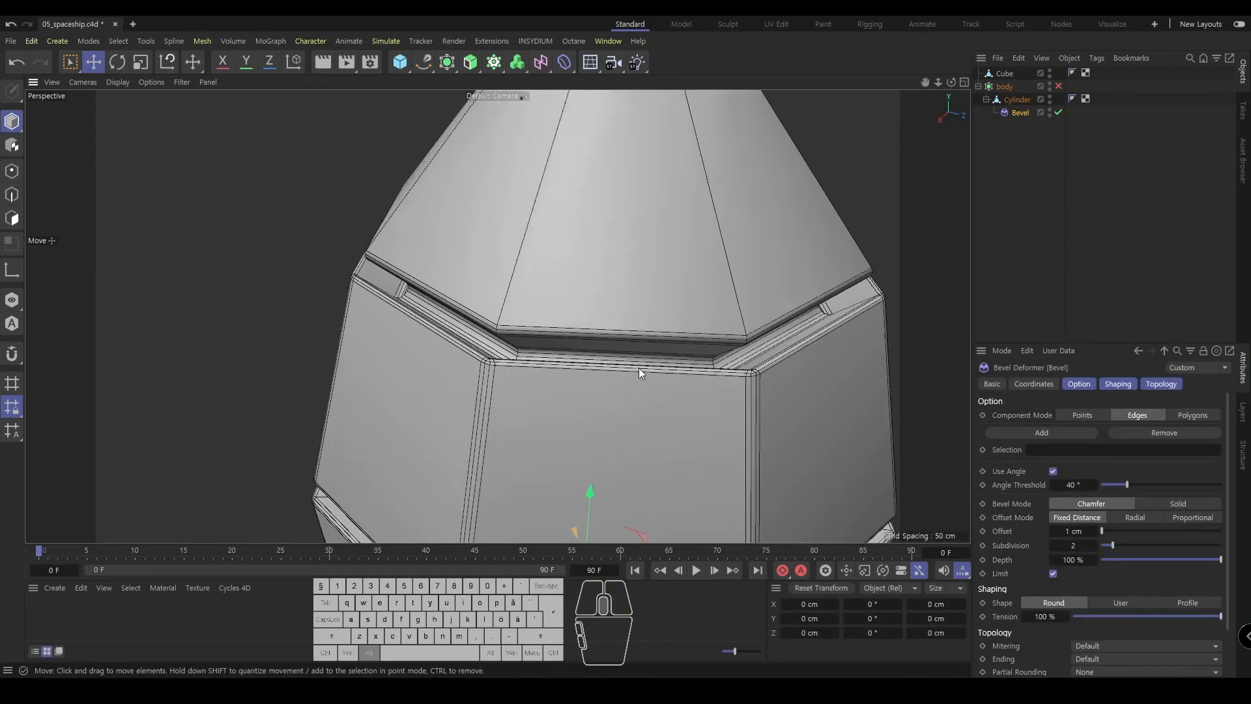
middle_click_drag(639, 367, 570, 366, "alt")
mouse_move(1108, 532)
left_mouse_down()
mouse_move(1132, 528)
mouse_move(1105, 526)
mouse_move(1107, 546)
mouse_move(1151, 546)
mouse_move(1105, 549)
left_mouse_up()
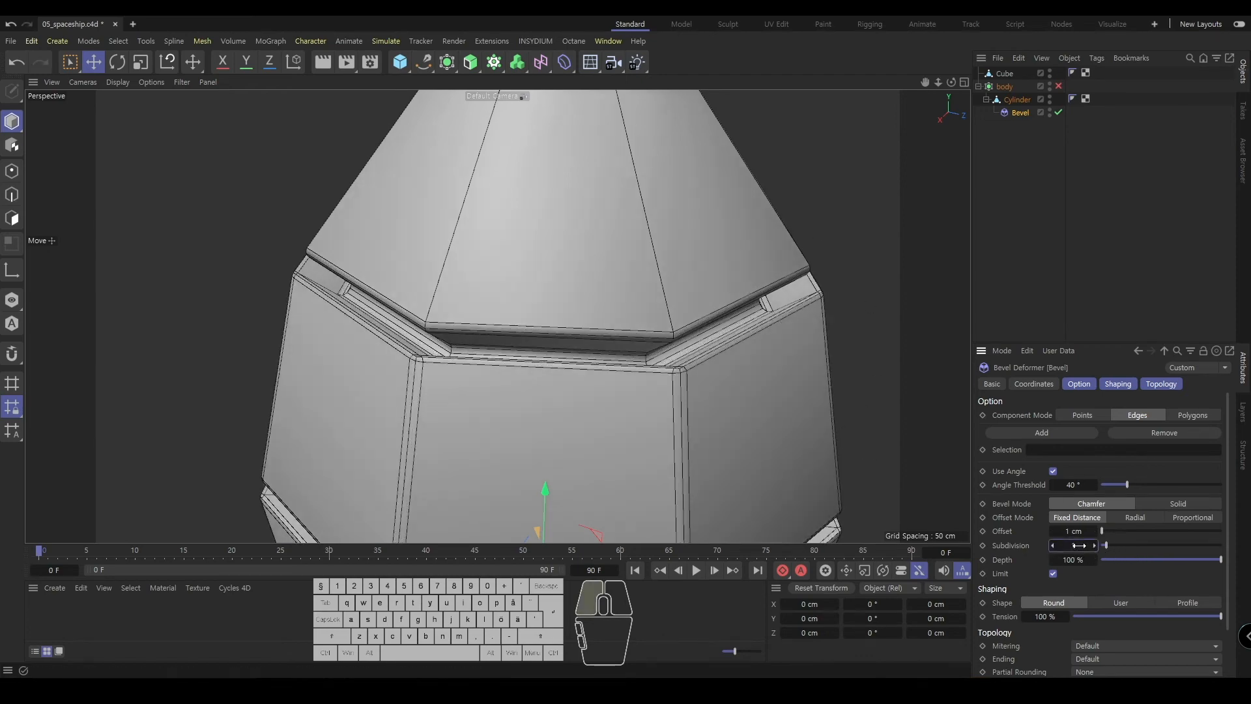
left_click_drag(1080, 546, 1085, 545)
- Turn the hull's Subdivision Surface on and examine the bevelled panels and grooves when smoothed
left_click(1075, 175)
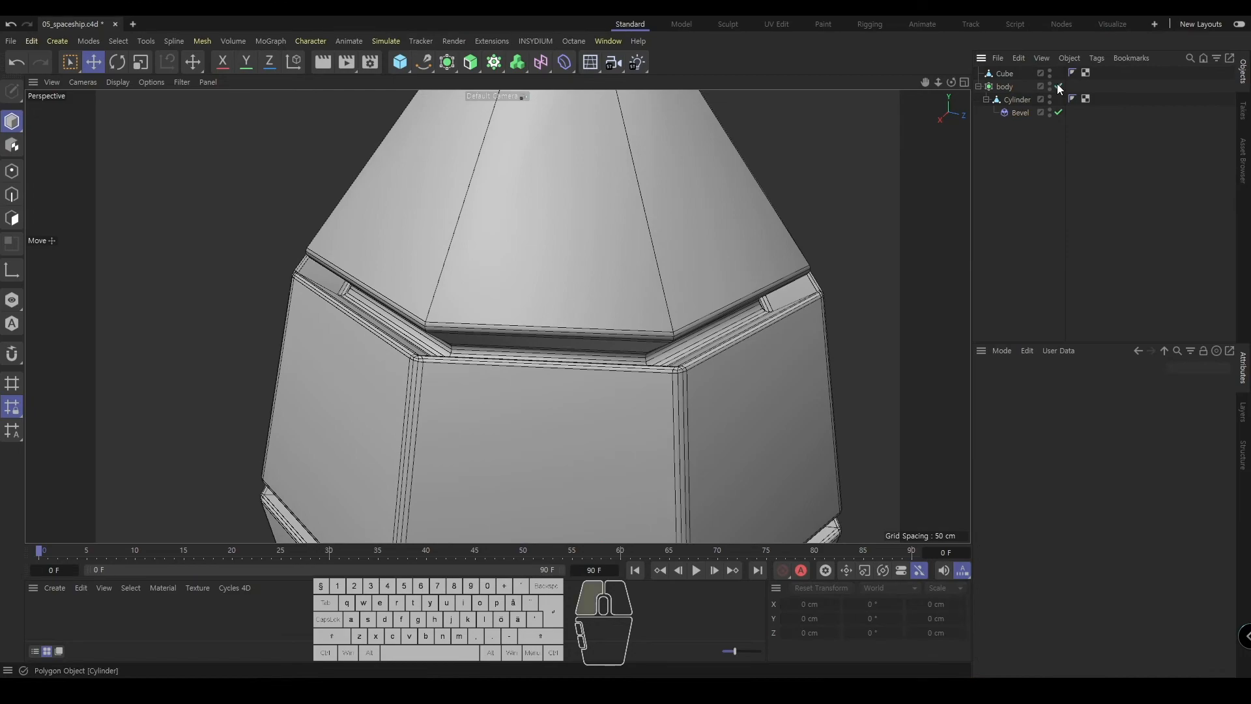
left_click(1058, 86)
right_click_drag(559, 343, 482, 366, "alt")
left_click_drag(482, 366, 620, 261, "alt")
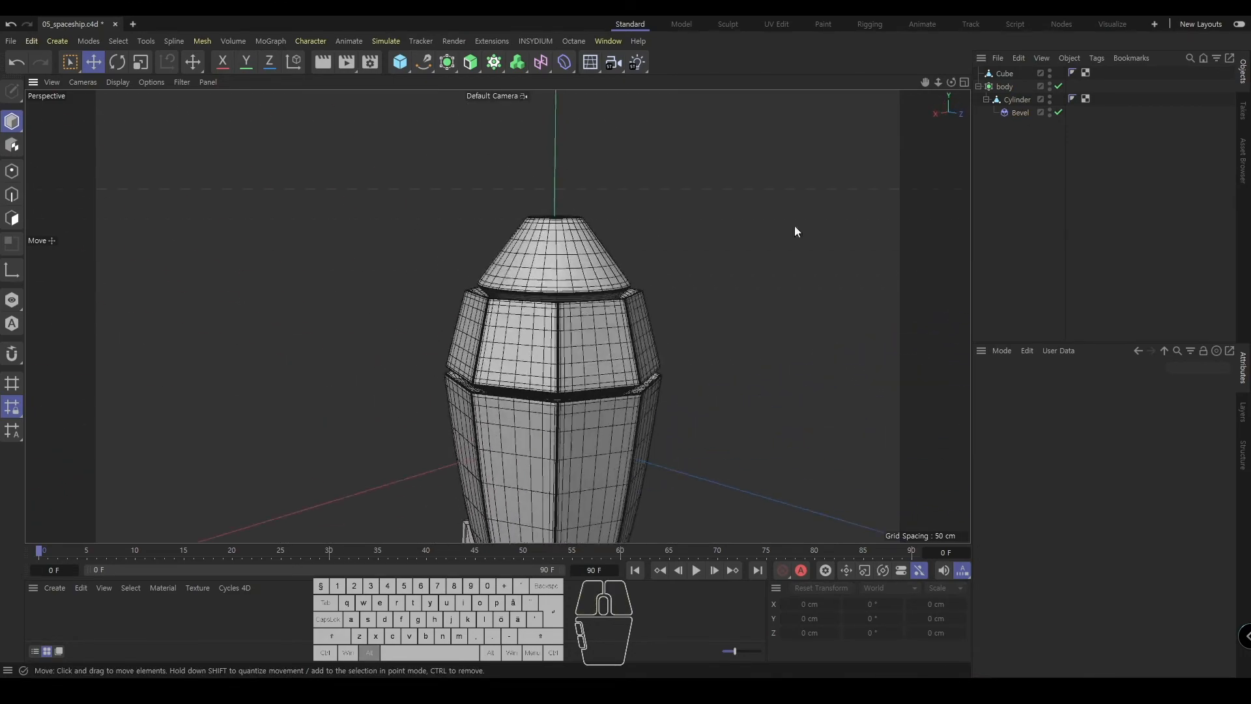
- Turn the hull's Subdivision Surface off and select the Bevel deformer for closer inspection of the grooves
left_click(1058, 86)
left_click(1020, 112)
scroll(532, 378, "up", 3)
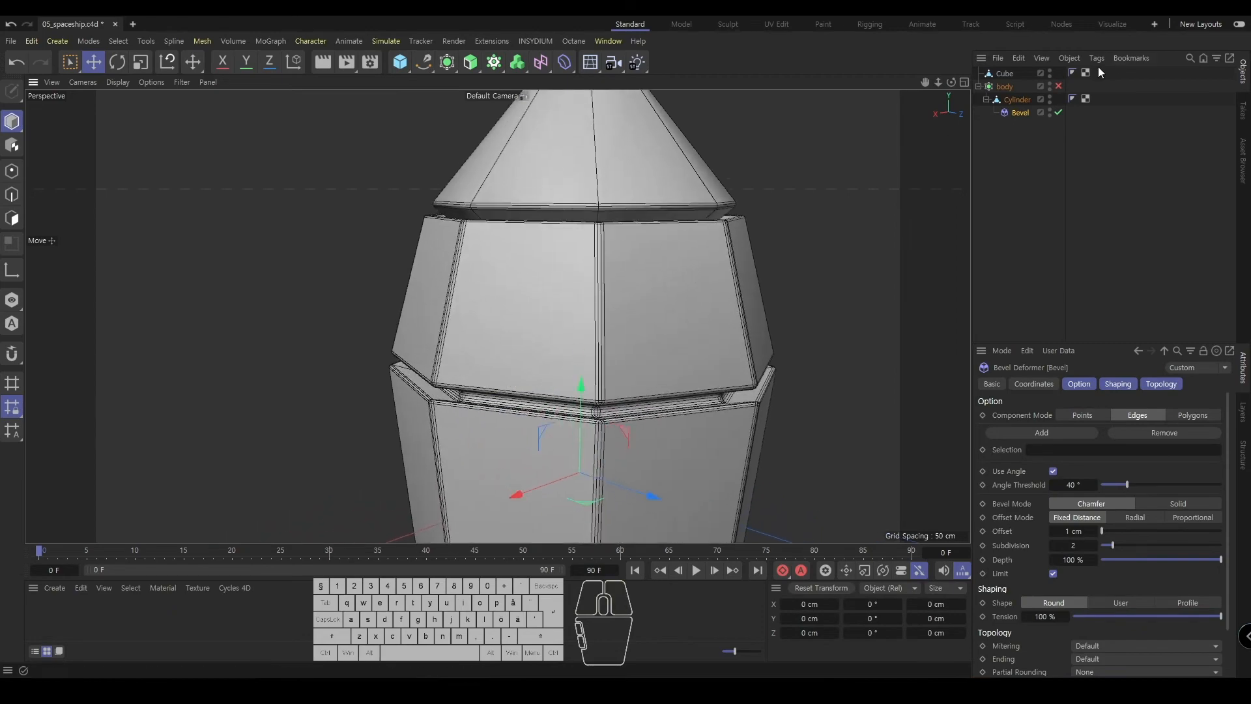
- Turn the hull's Subdivision Surface on and set the Bevel deformer's offset to 8 cm
left_click(1059, 87)
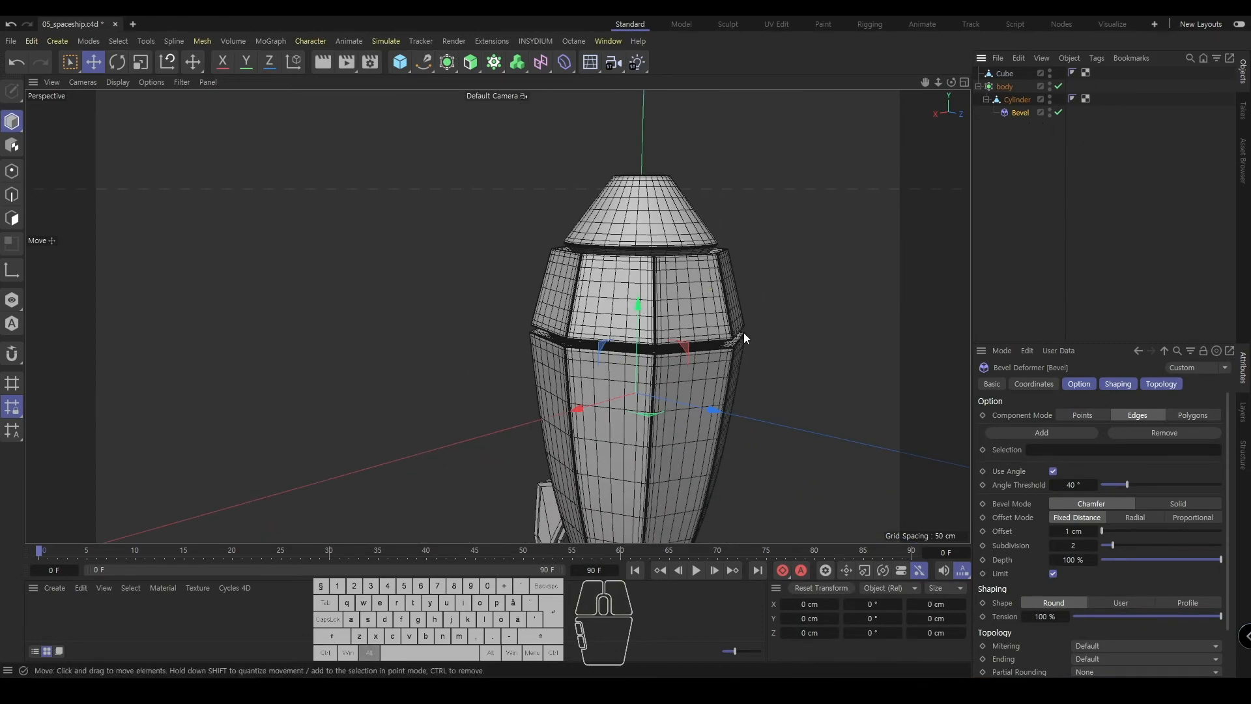
mouse_move(1108, 531)
left_mouse_down()
mouse_move(1127, 533)
mouse_move(1109, 534)
left_mouse_up()
left_click_drag(587, 404, 751, 350, "alt")
right_click_drag(751, 349, 687, 425, "alt")
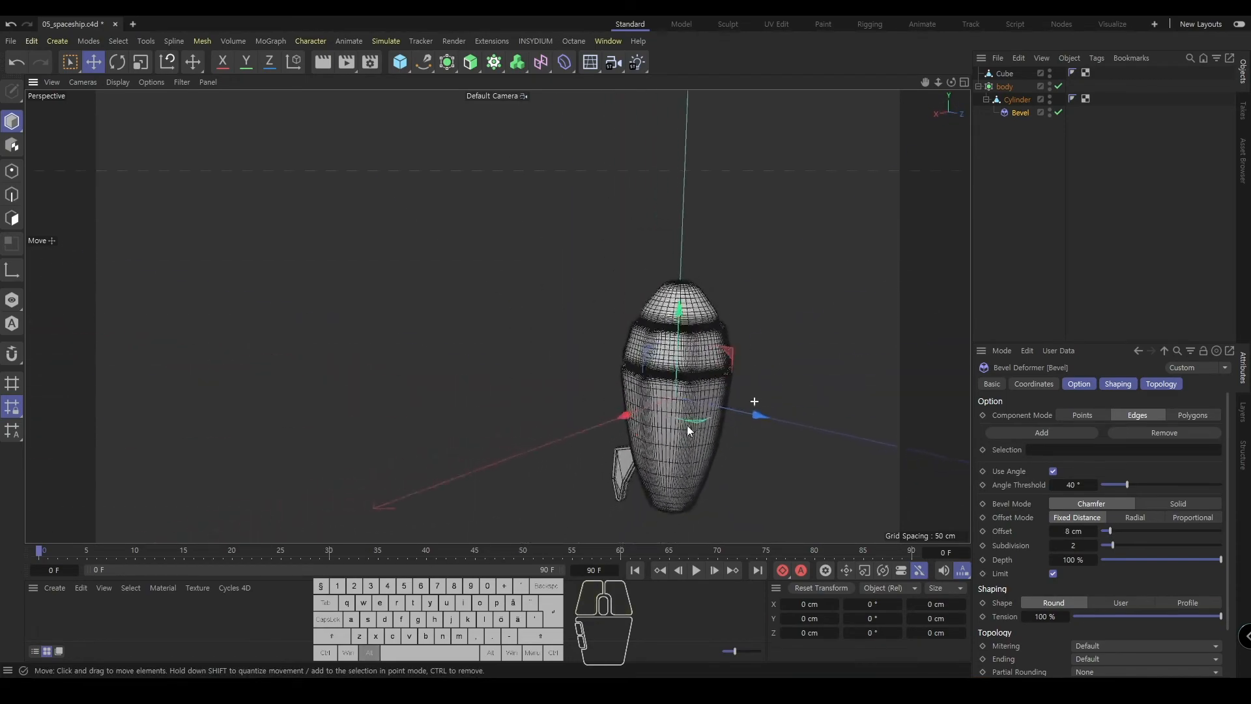
middle_click_drag(687, 425, 621, 377, "alt")
- Save the project and examine the smoothed rocket from several sides
key("ctrl+s")
left_click_drag(618, 376, 588, 354, "alt")
left_click_drag(790, 345, 564, 379, "alt")
right_click_drag(564, 379, 486, 223, "alt")
left_click_drag(486, 220, 840, 218, "alt")
right_click_drag(840, 218, 723, 247, "alt")
left_click_drag(724, 248, 573, 323, "alt")
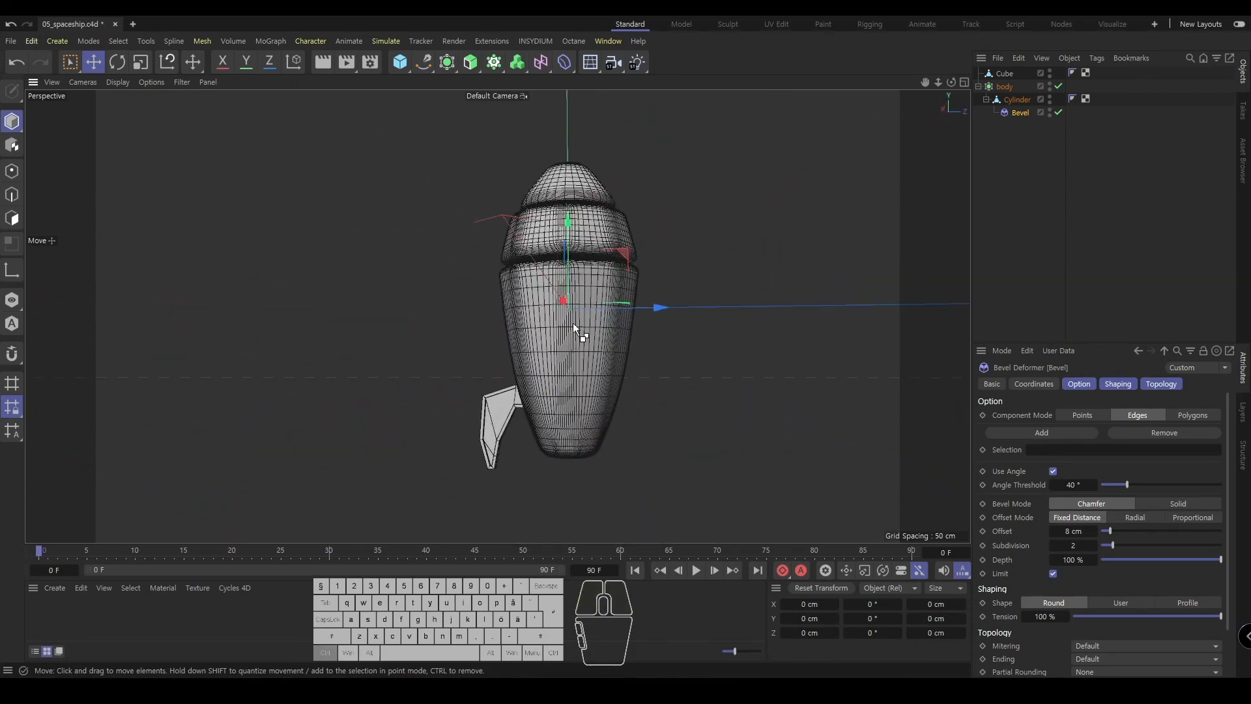
- Rename the fin's Cube object to leg
left_click(1081, 179)
left_click(980, 86)
left_click(1006, 74)
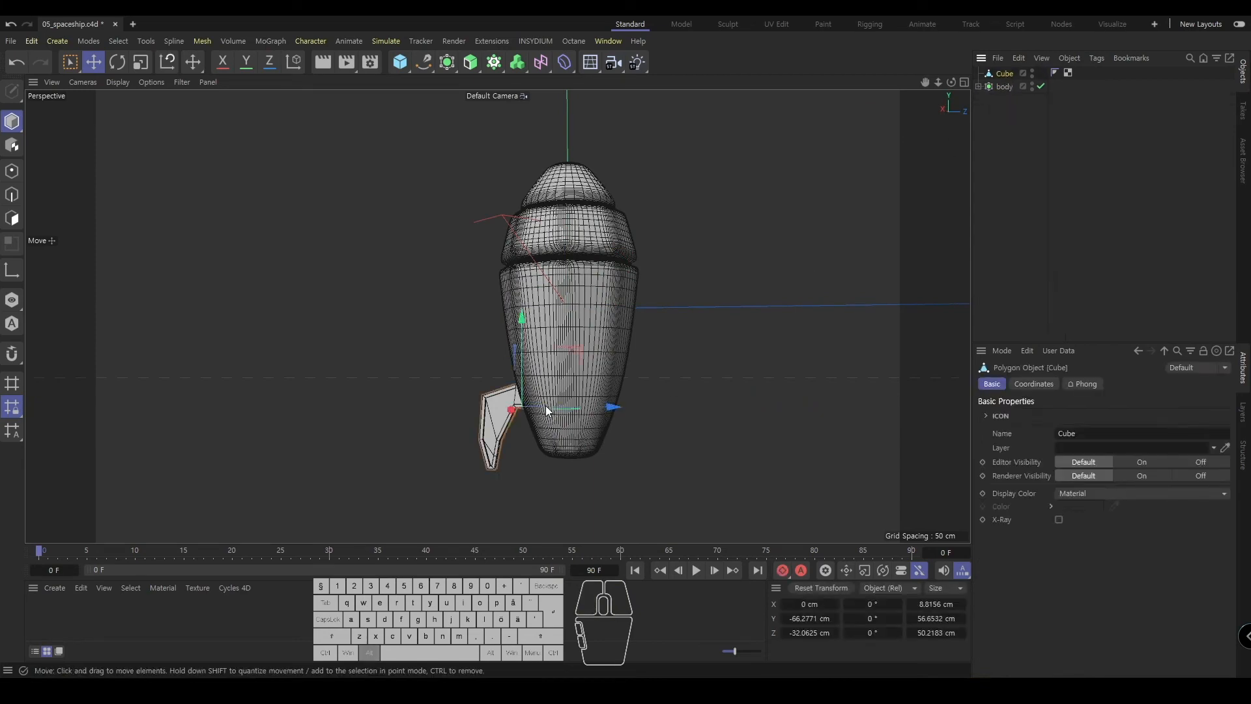
left_click_drag(547, 413, 578, 426, "alt")
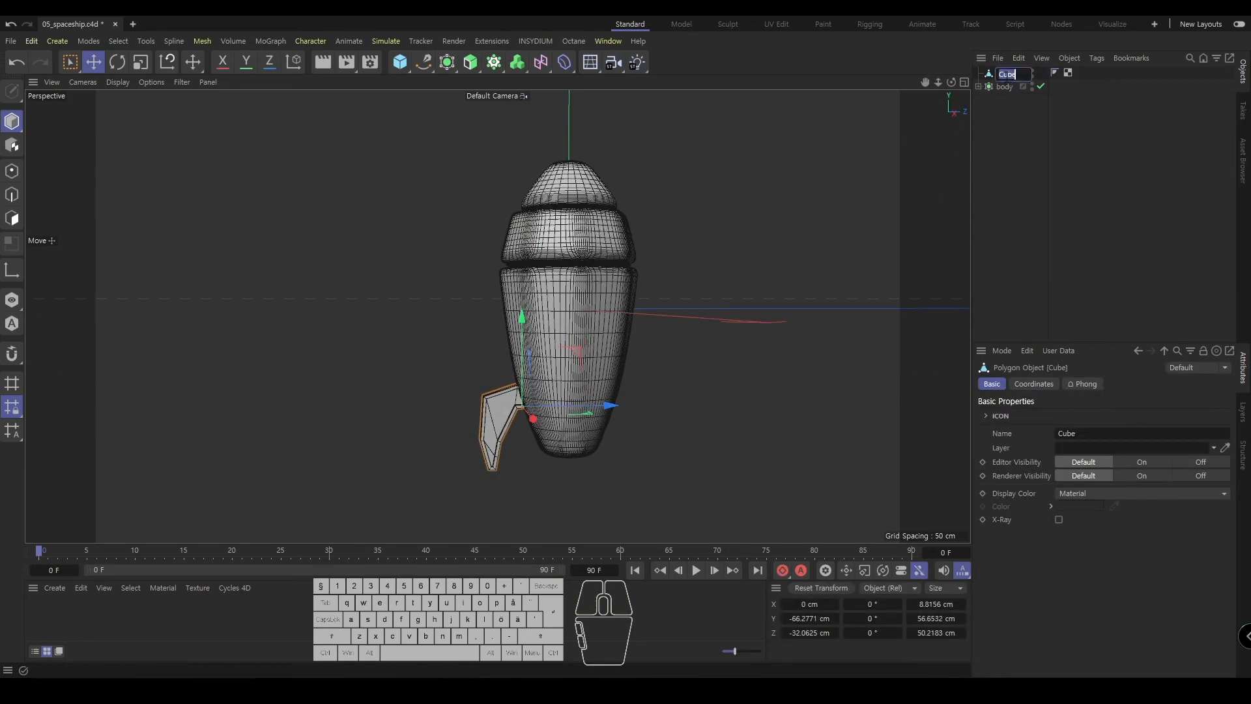
double_click(1006, 74)
type("leg")
key("Return")
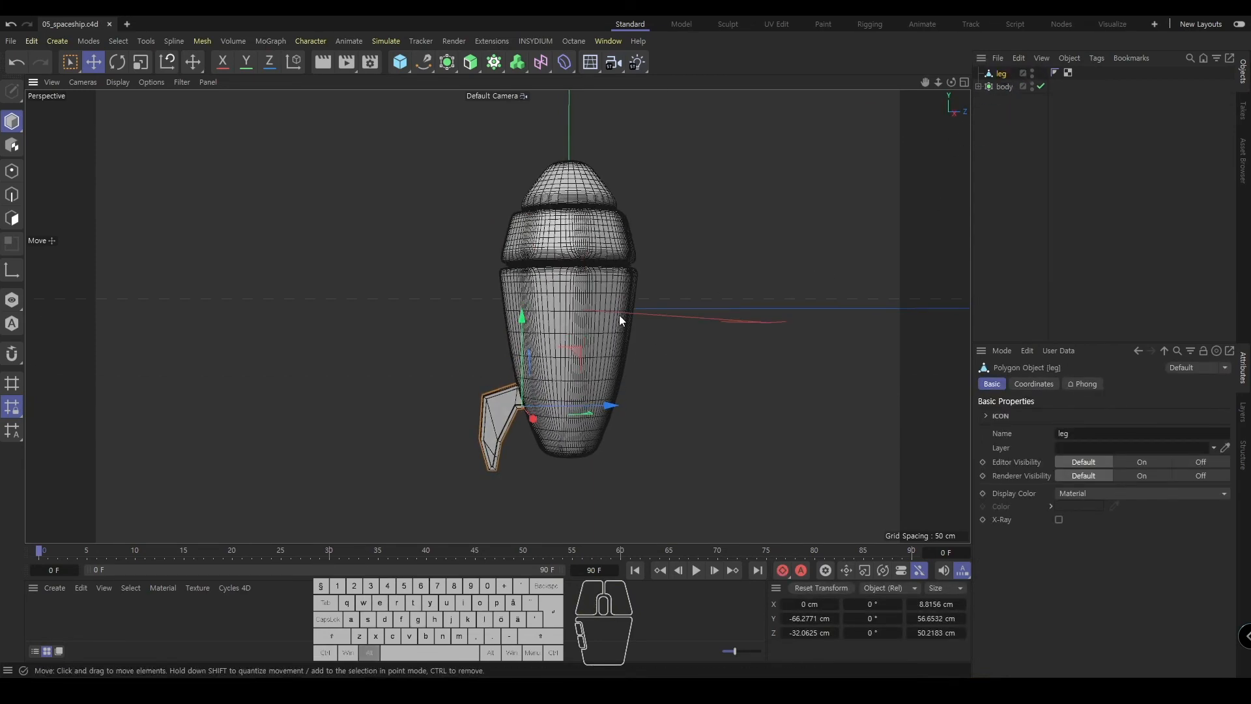
- Try placing the leg directly in a Cloner set to Radial mode
left_click_drag(620, 327, 568, 438, "alt")
left_click_drag(505, 385, 620, 375, "alt")
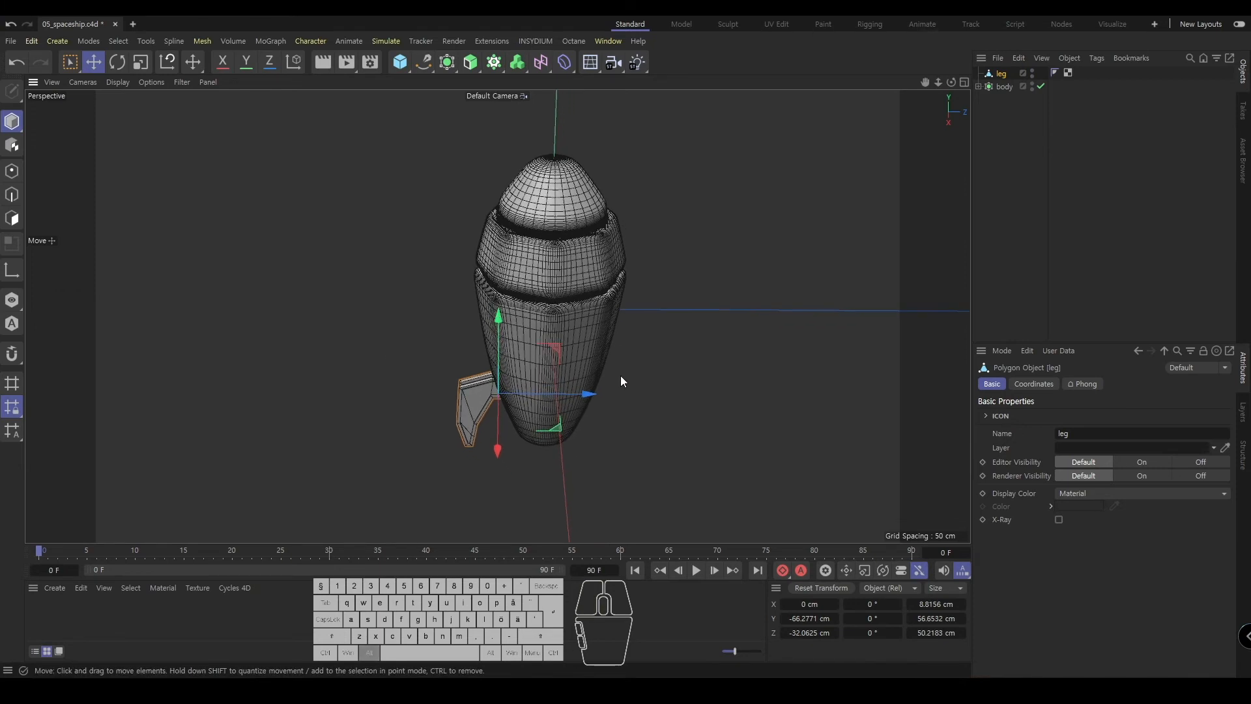
left_click(984, 125)
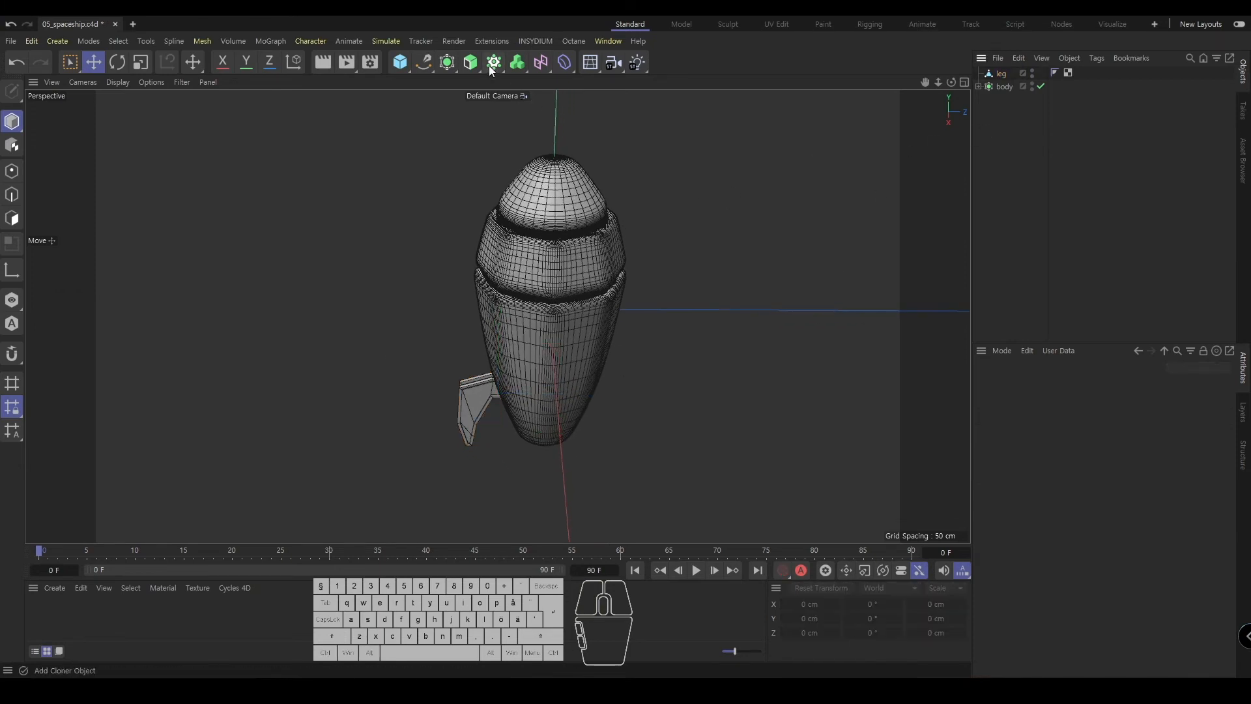
left_click_drag(490, 62, 1005, 223)
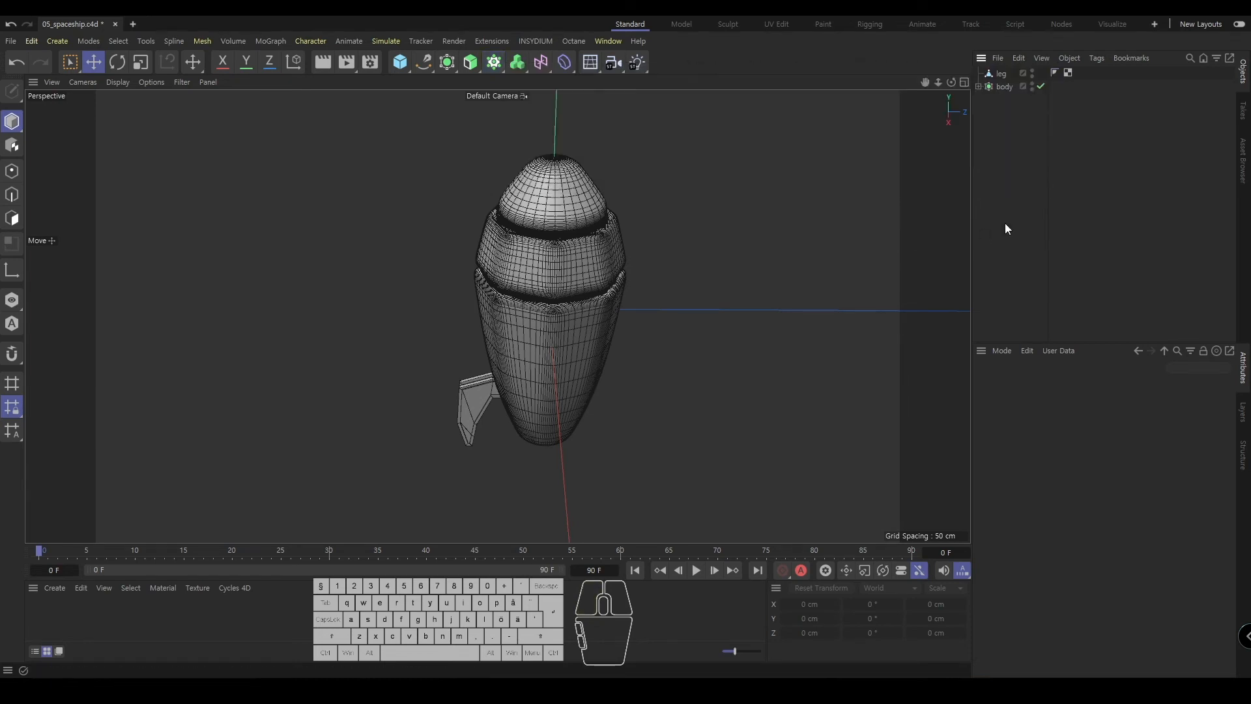
left_click(1001, 73)
left_click_drag(494, 62, 592, 87, "alt")
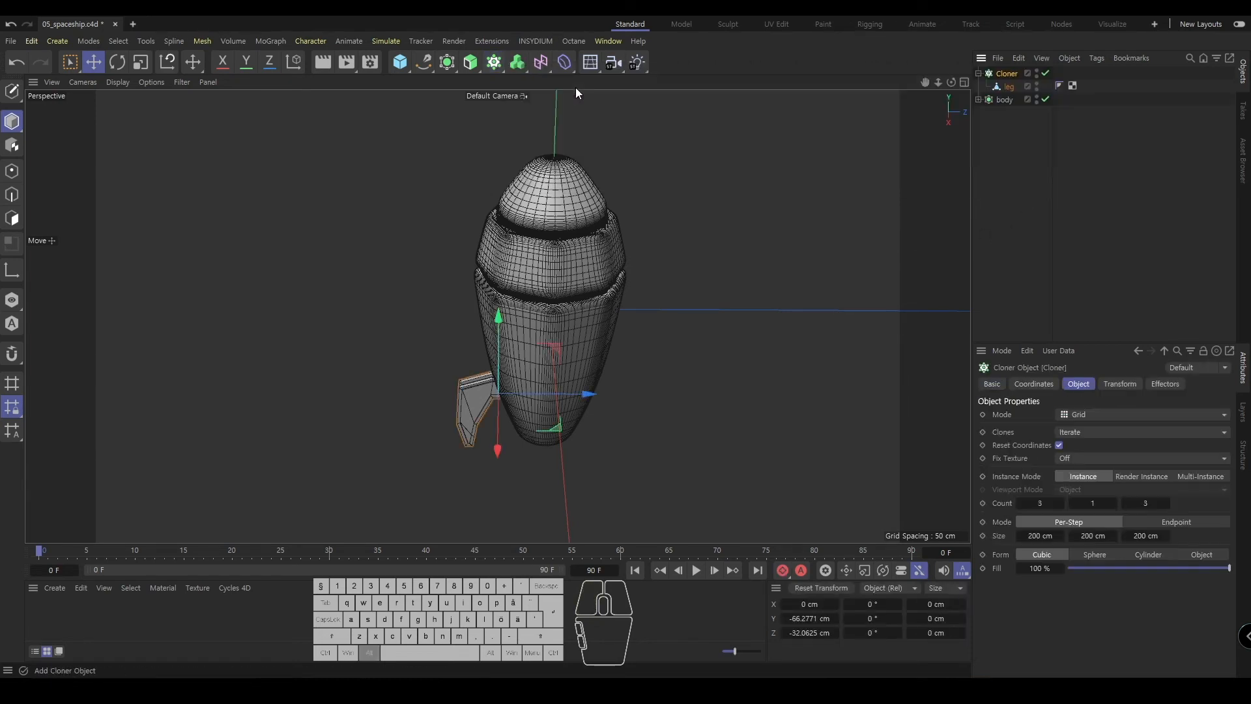
left_click(1093, 414)
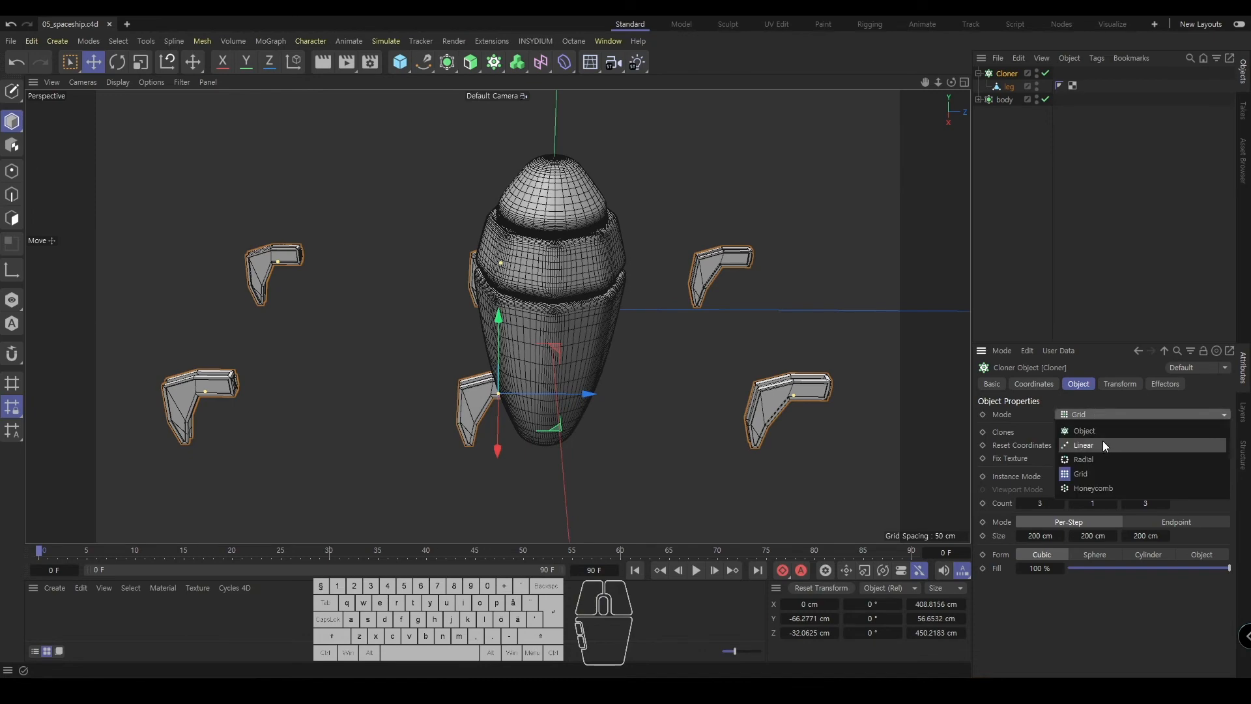
left_click(1091, 460)
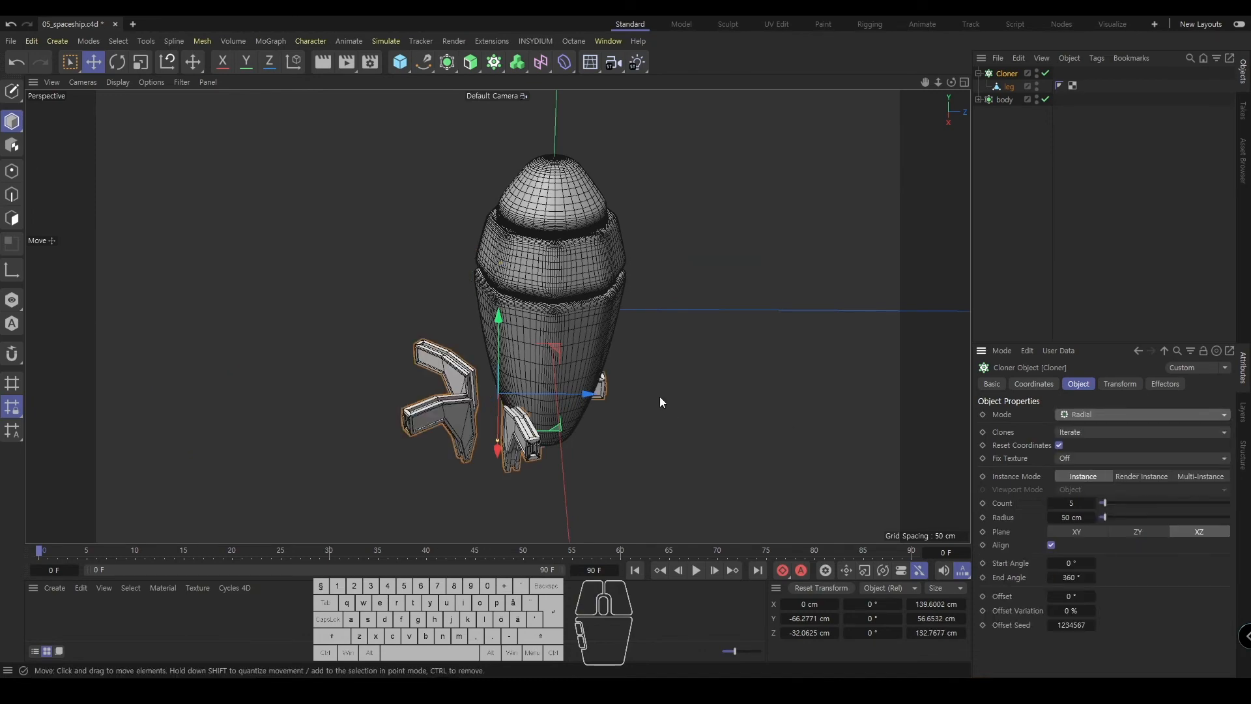
- Set the Cloner's count to 6 and shift its radius so the legs face outward
mouse_move(557, 355)
left_mouse_down("alt")
mouse_move(570, 384)
mouse_move(502, 366)
mouse_move(553, 374)
left_mouse_up("alt")
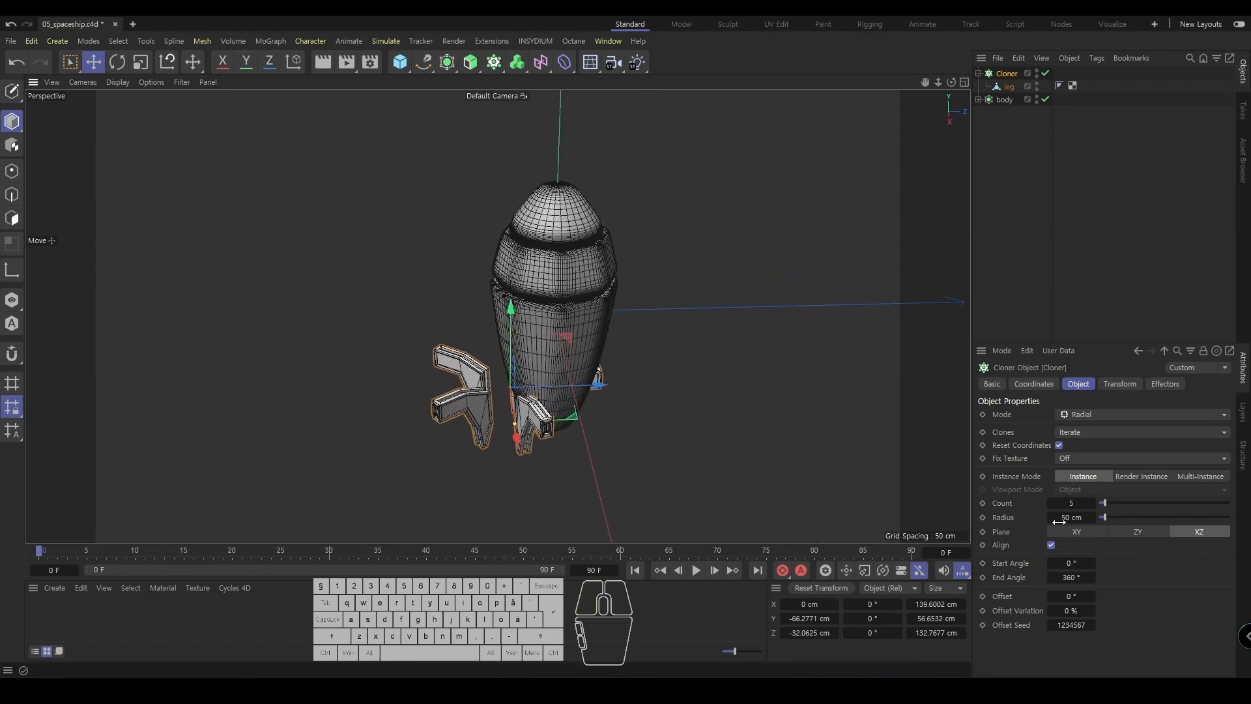
left_click(1093, 503)
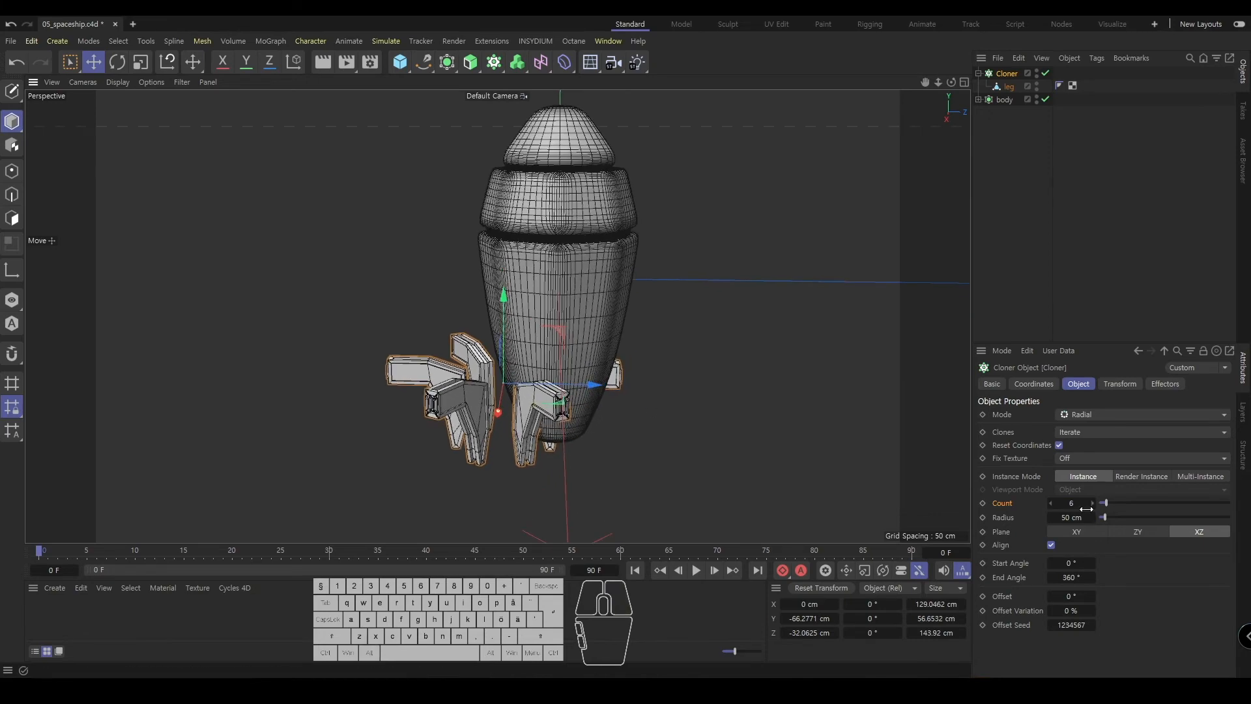
left_click_drag(1059, 517, 1020, 517)
- Switch the Cloner off and on again to compare the original leg's position with the clones
left_click(1046, 73)
left_click(1009, 86)
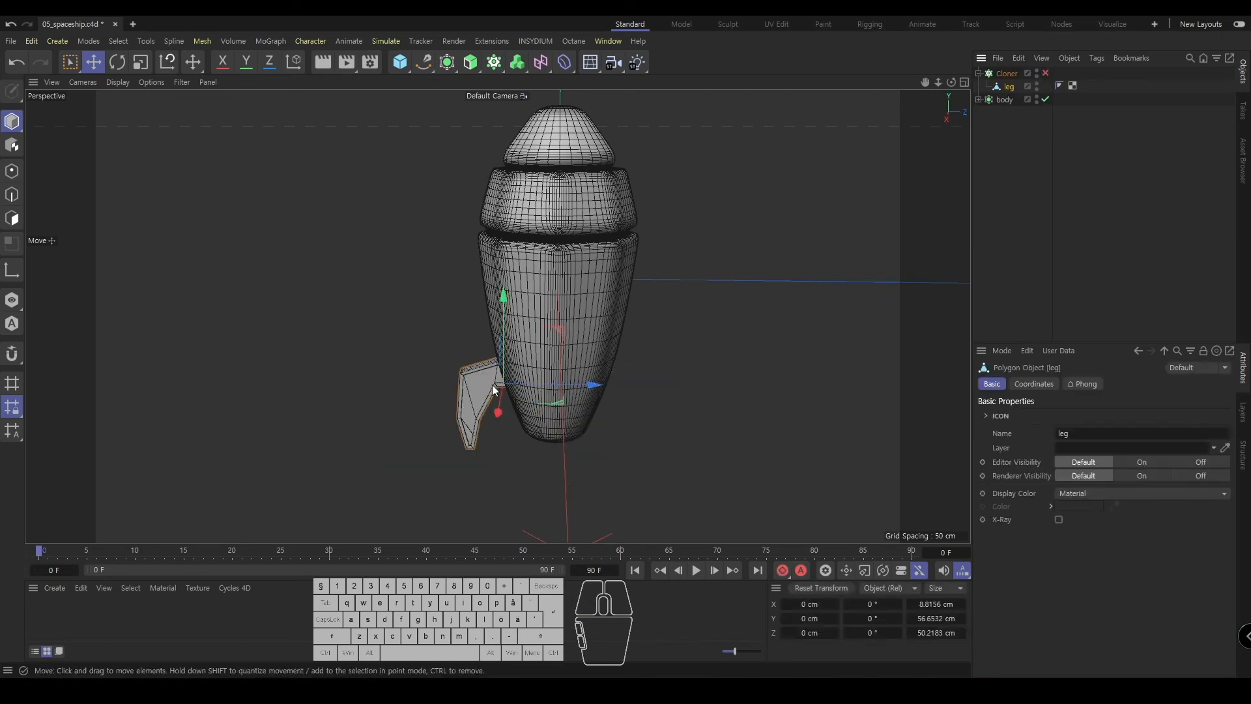
left_click(1045, 73)
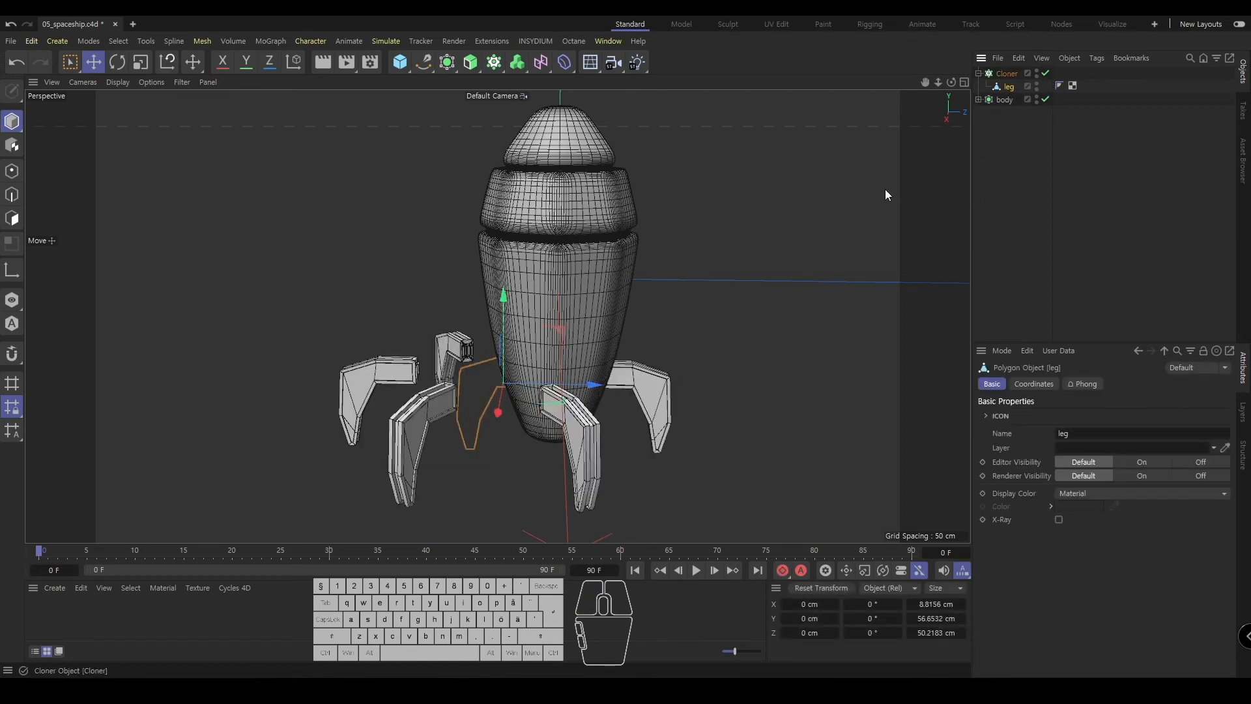
left_click(1021, 135)
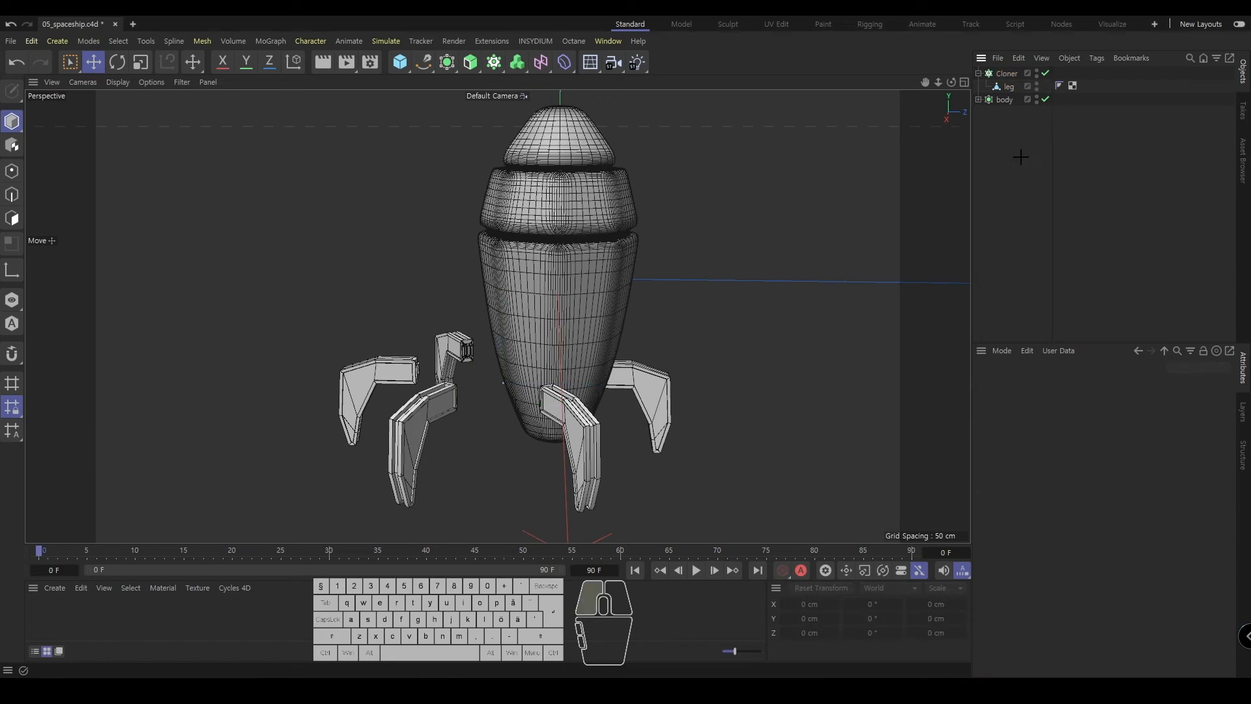
left_click_drag(1009, 87, 1011, 91)
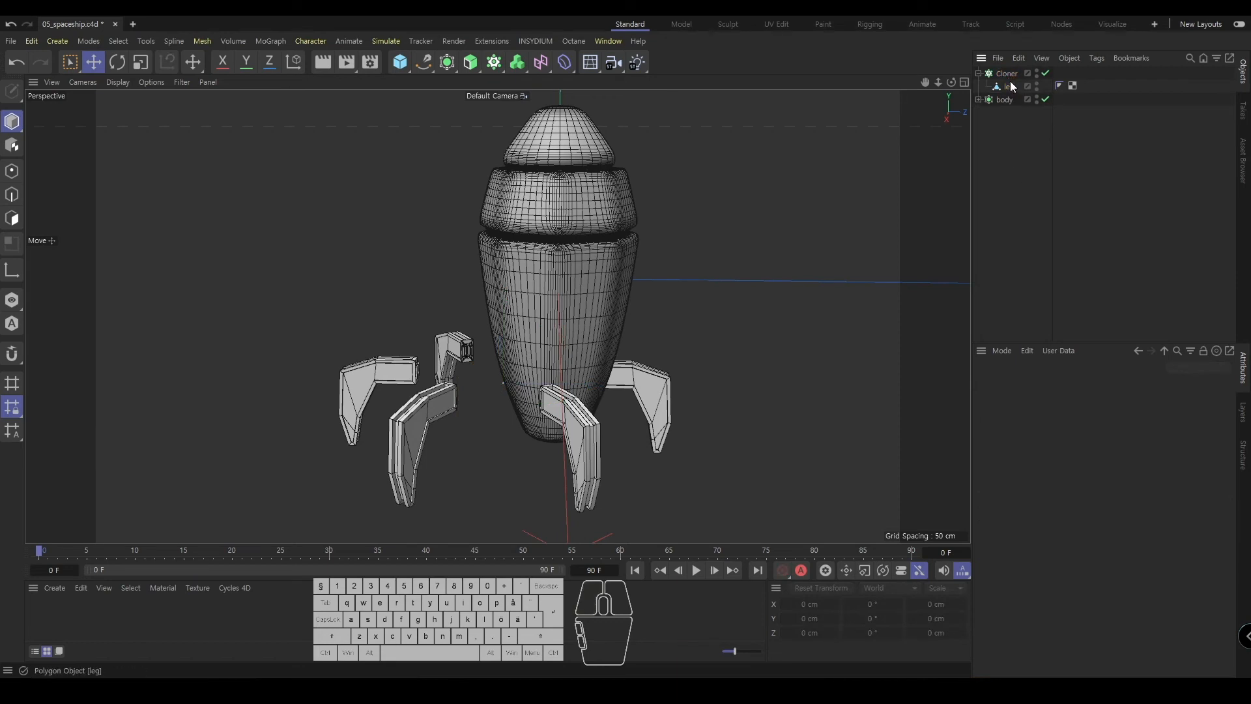
- Try centring the Cloner on the hull by setting its Z position to 0 cm
left_click(1006, 73)
left_click(1041, 461)
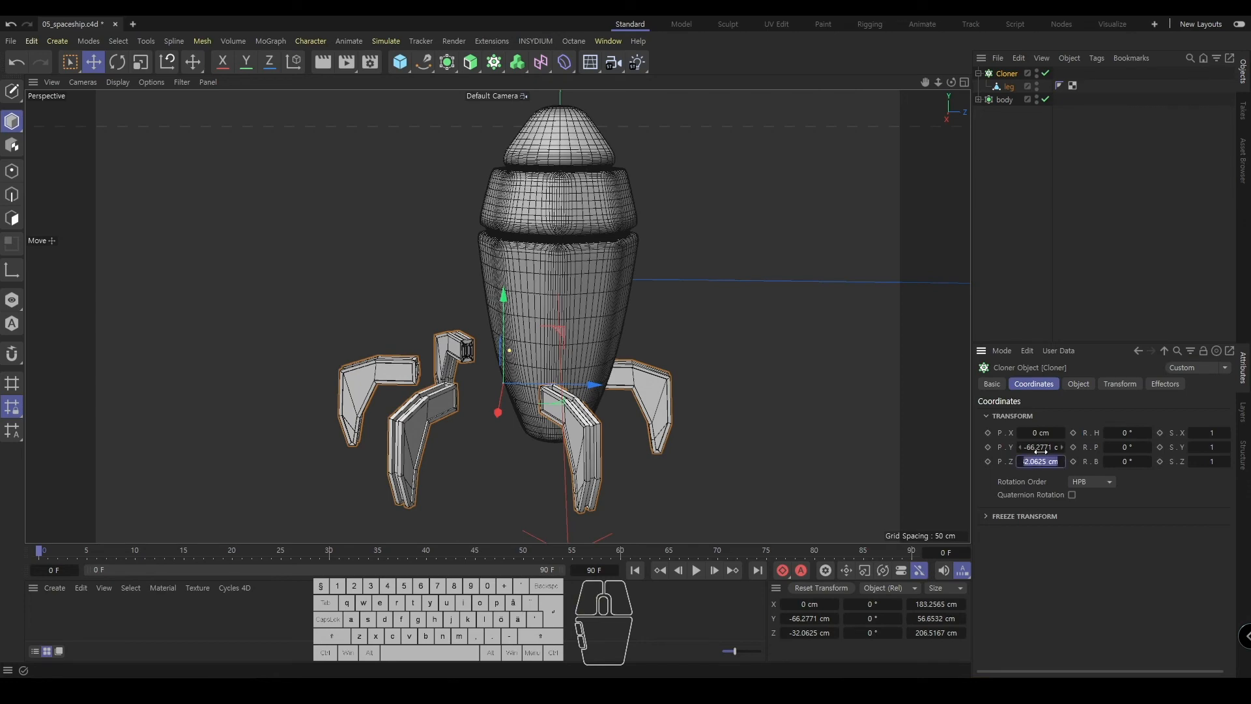
type("0")
key("Return")
mouse_move(583, 345)
left_mouse_down("alt")
mouse_move(596, 346)
mouse_move(566, 359)
left_mouse_up("alt")
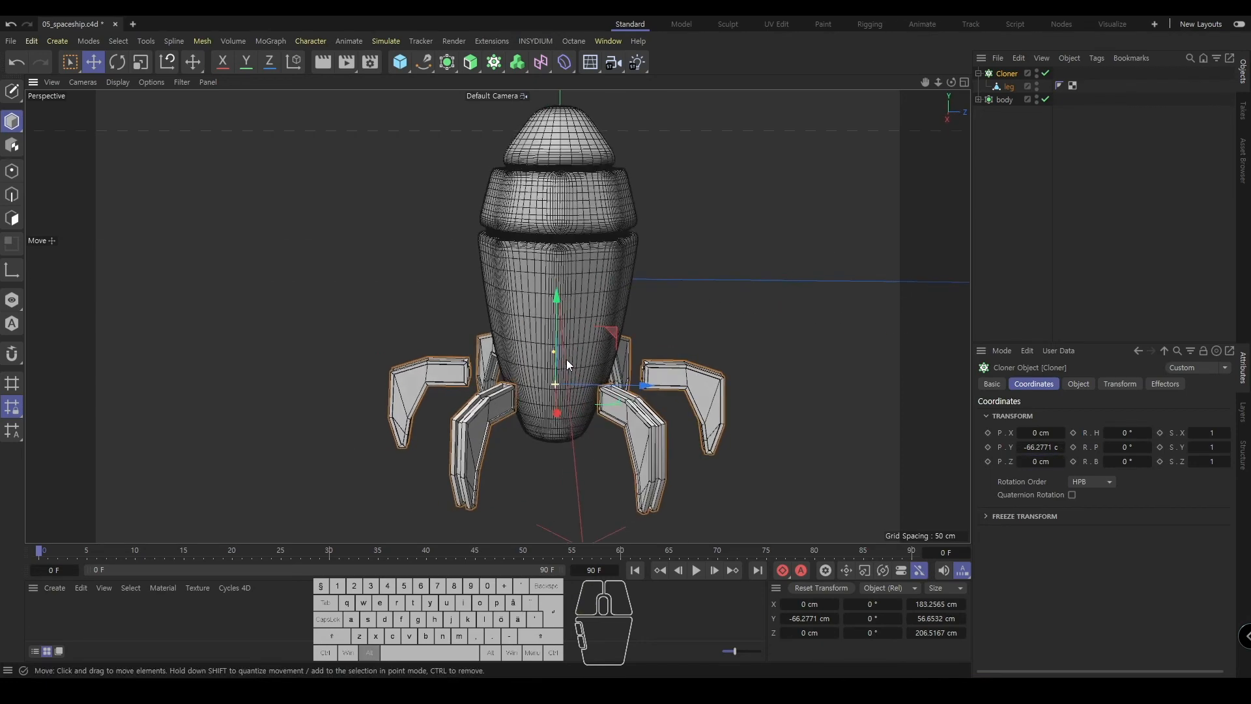
- Undo the Cloner's Z position change, take the leg out of the Cloner and delete the Cloner
key("ctrl+z")
left_click(1011, 131)
left_click_drag(1004, 88, 1004, 73)
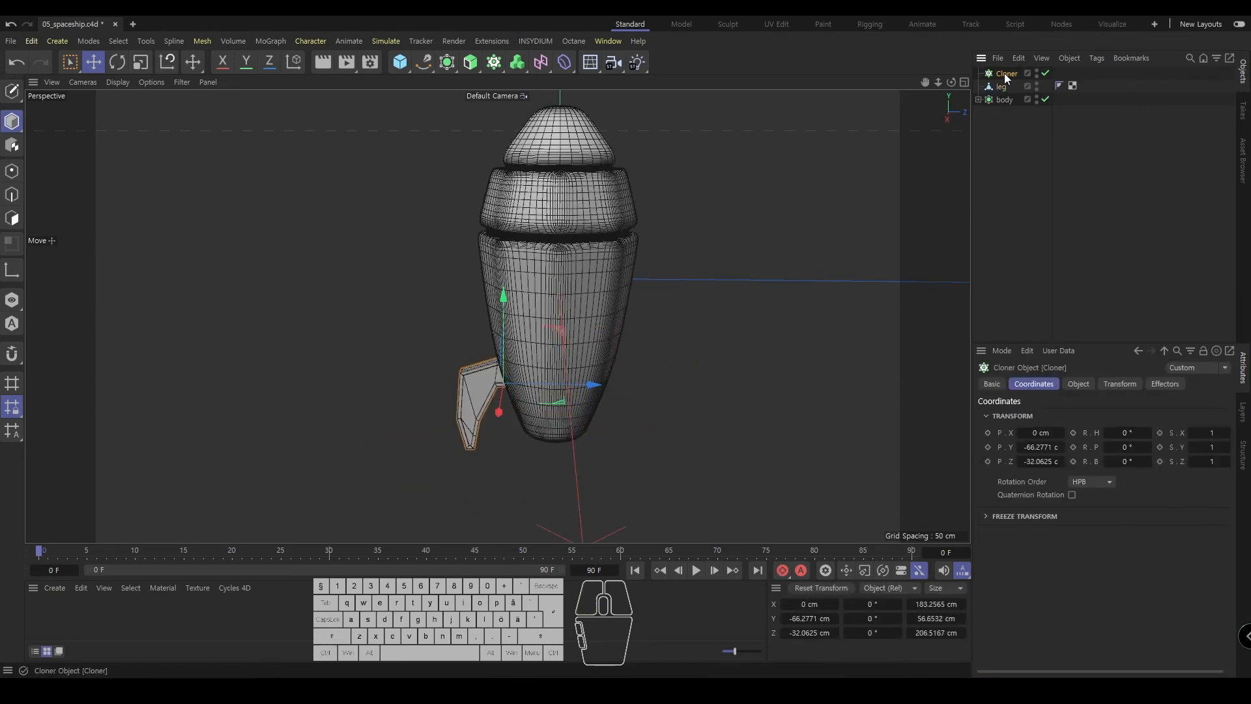
key("Delete")
- Add a Null on the hull's axis and lower it along Y to about -63.9 cm, level with the leg
left_click(404, 66)
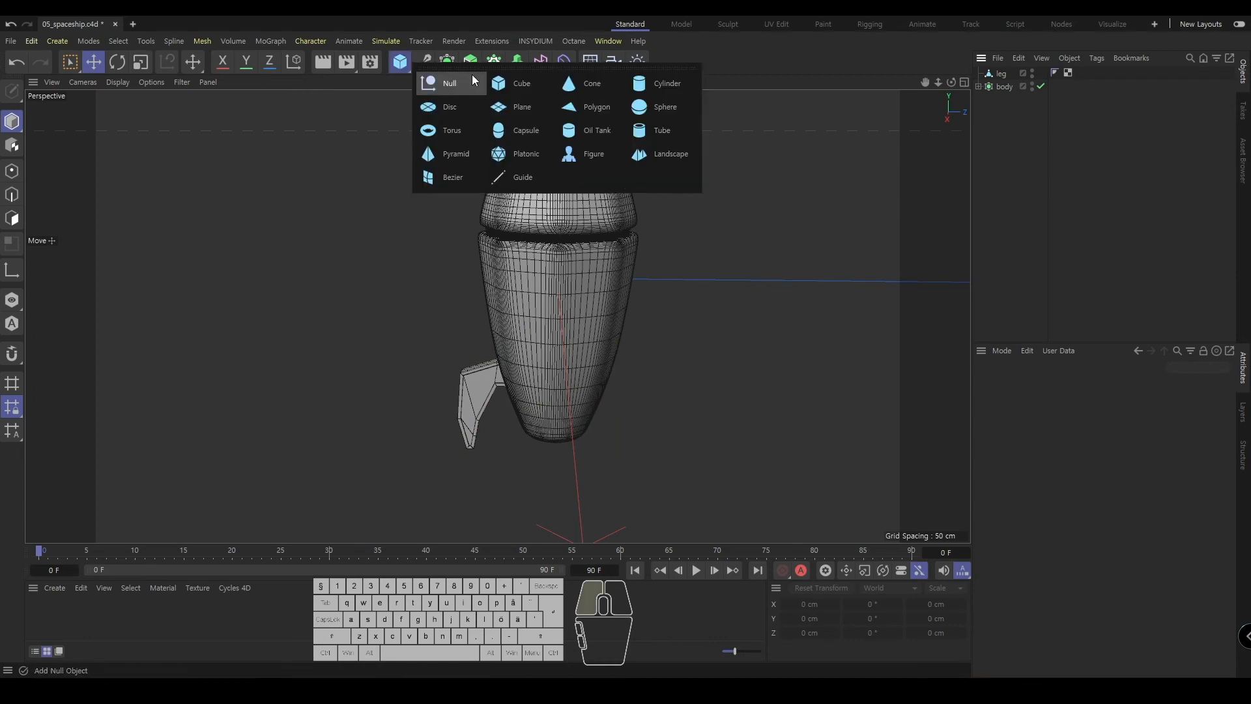
left_click(451, 83)
left_click(1069, 180)
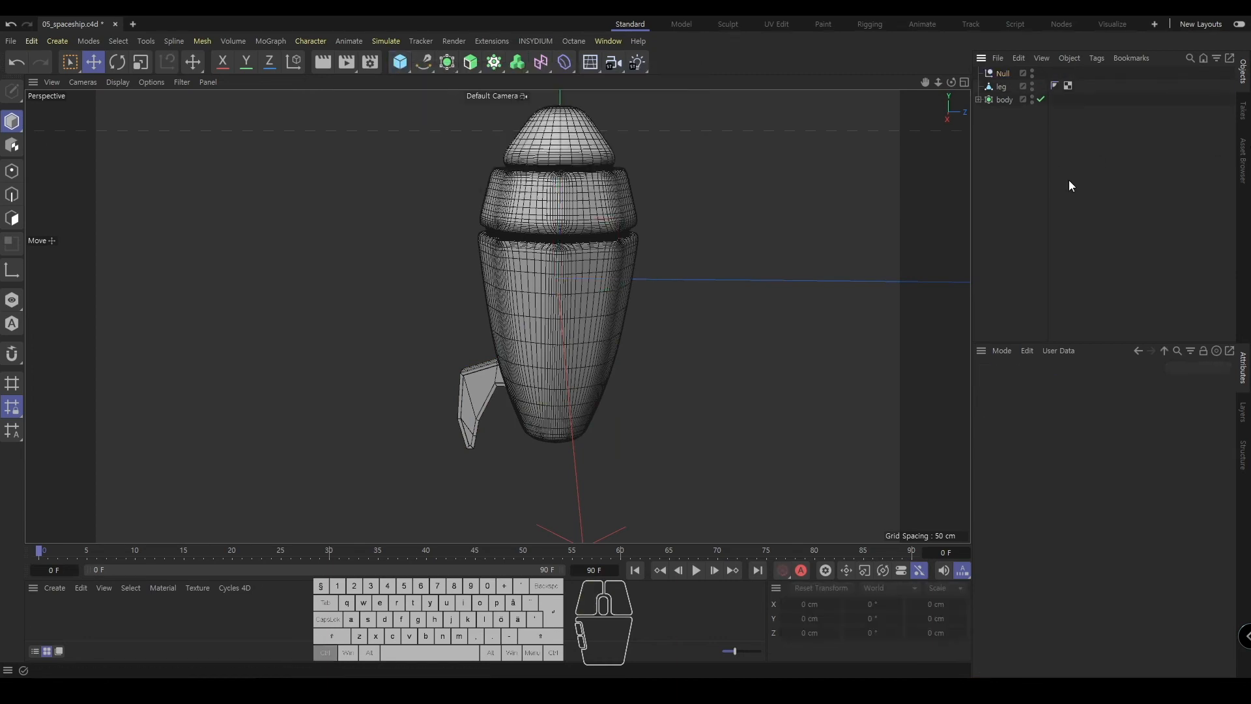
left_click(999, 74)
left_click_drag(561, 232, 565, 340)
- Make the leg a child of the Null and collapse the hierarchy
left_click(1015, 110)
left_click_drag(1013, 74, 1010, 74)
left_click(979, 73)
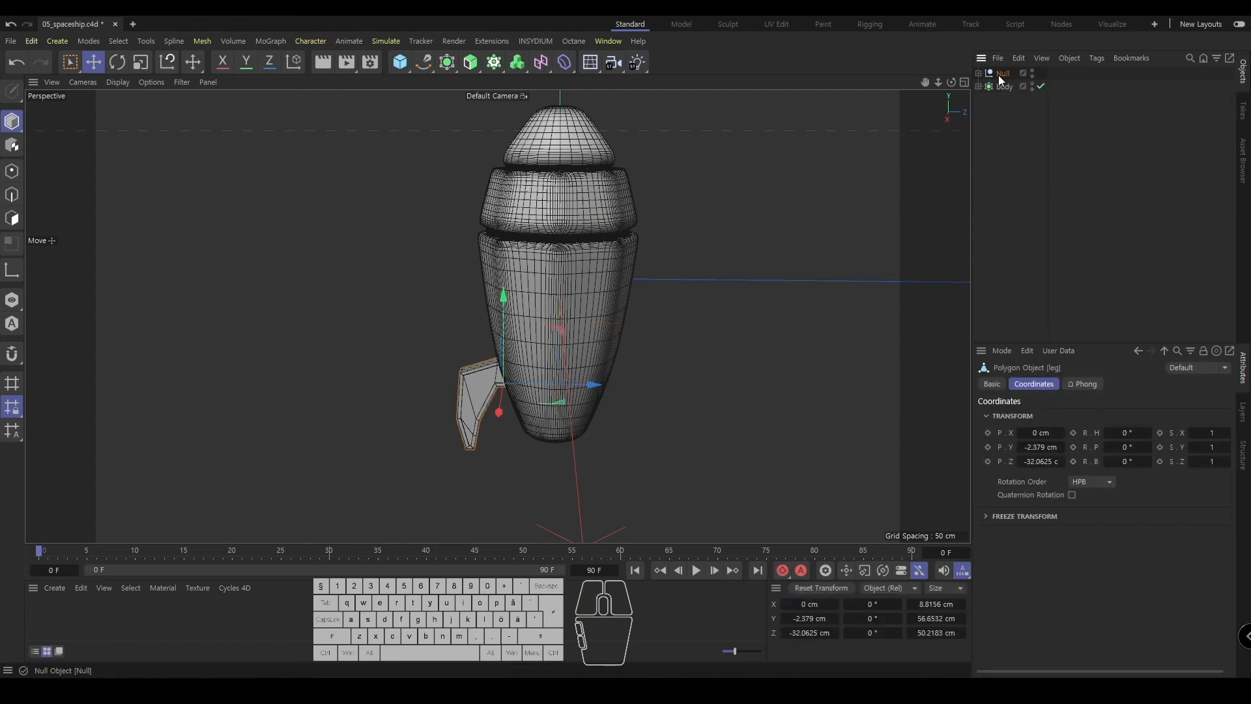
- Place the Null in a new Cloner and set the Cloner's mode to Radial
left_click(999, 75)
left_click(502, 68)
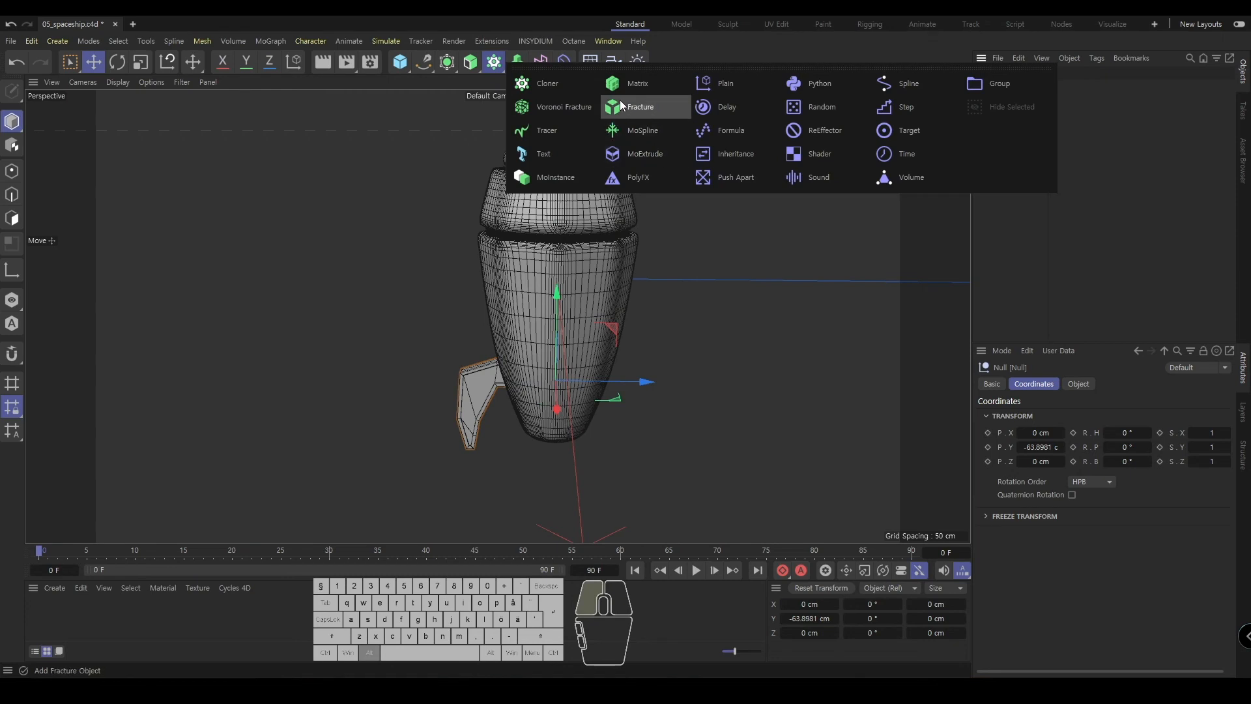
left_click(571, 85, "alt")
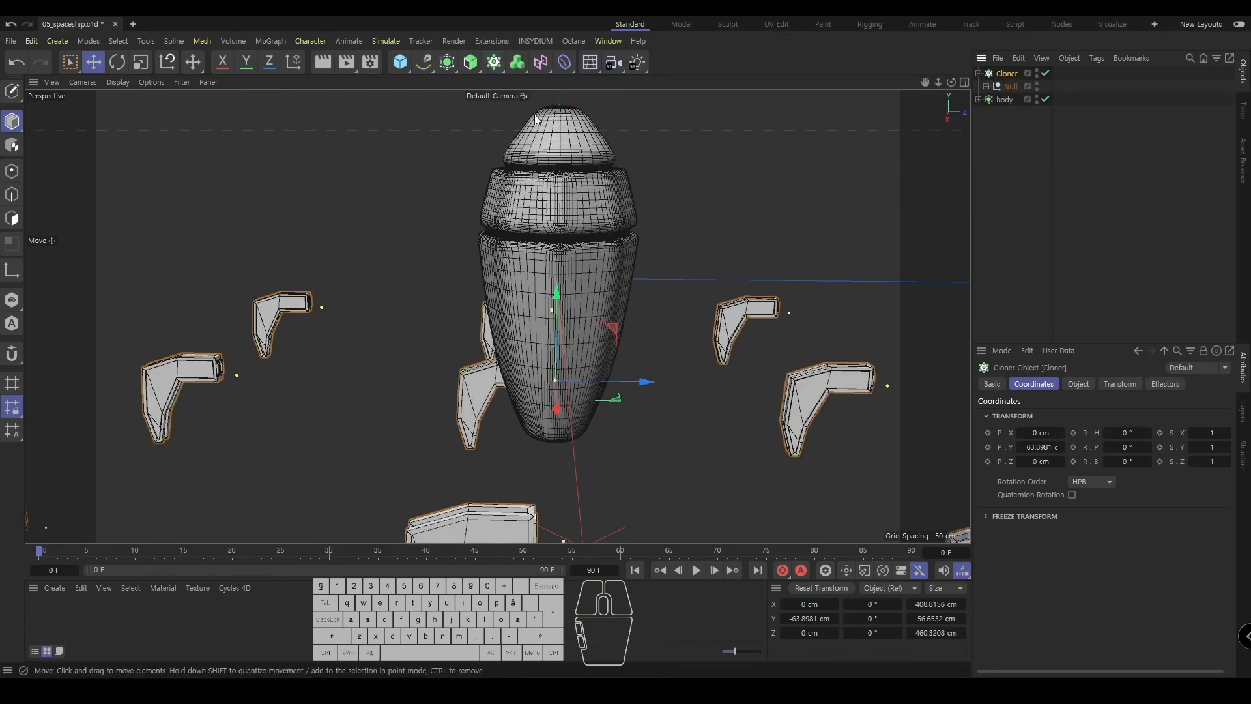
left_click(1082, 384)
left_click(1079, 414)
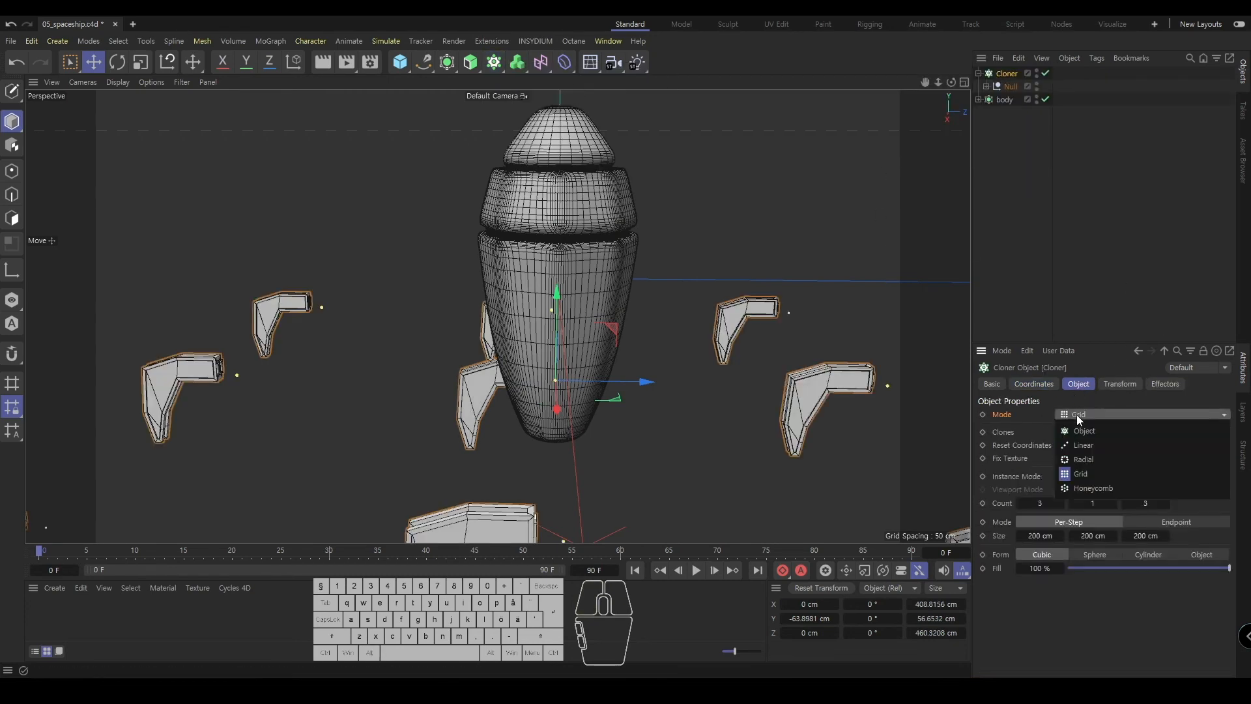
left_click(1097, 464)
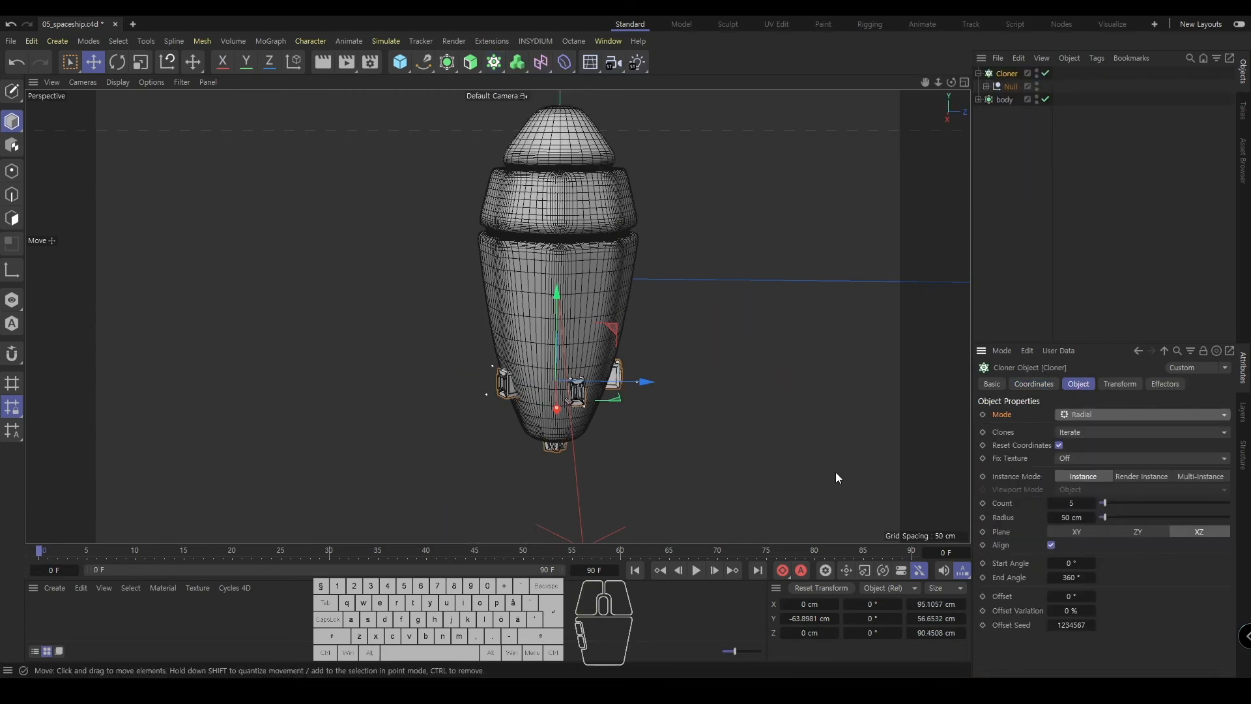
- Expand the Null inside the Cloner and compare the axis positions of the leg and the Null
left_click(986, 86)
left_click(1016, 100)
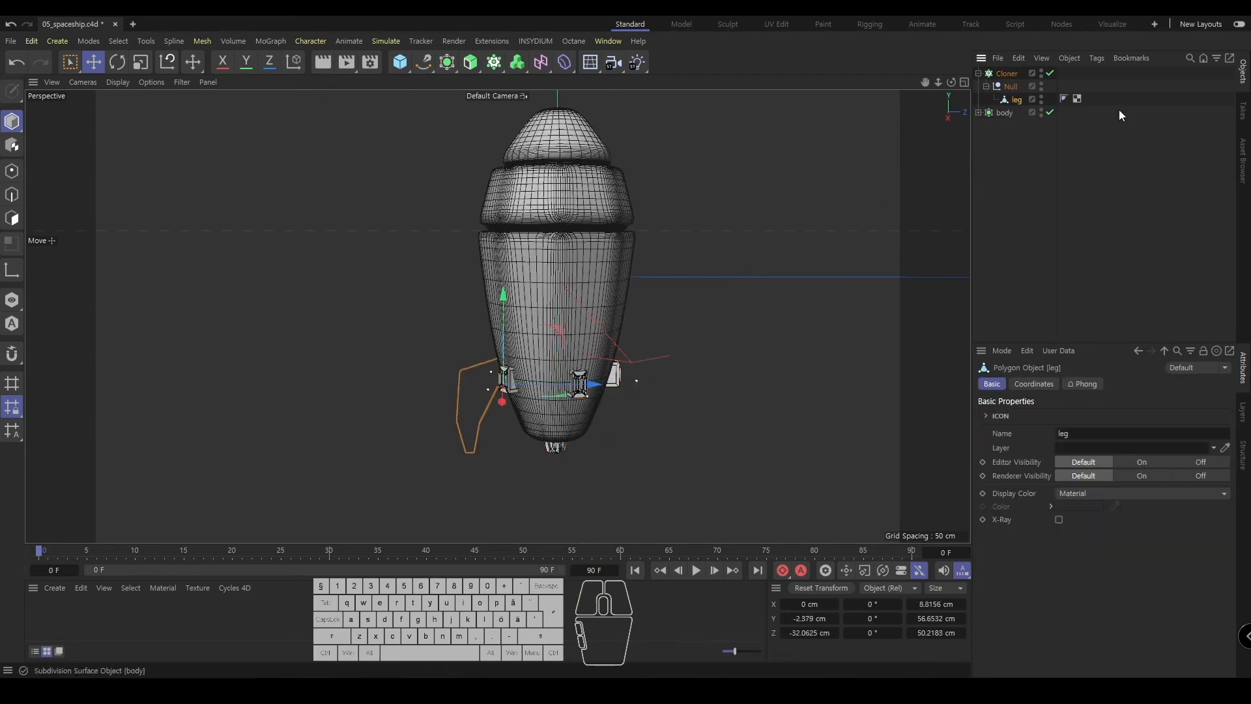
left_click(692, 249)
left_click(560, 395)
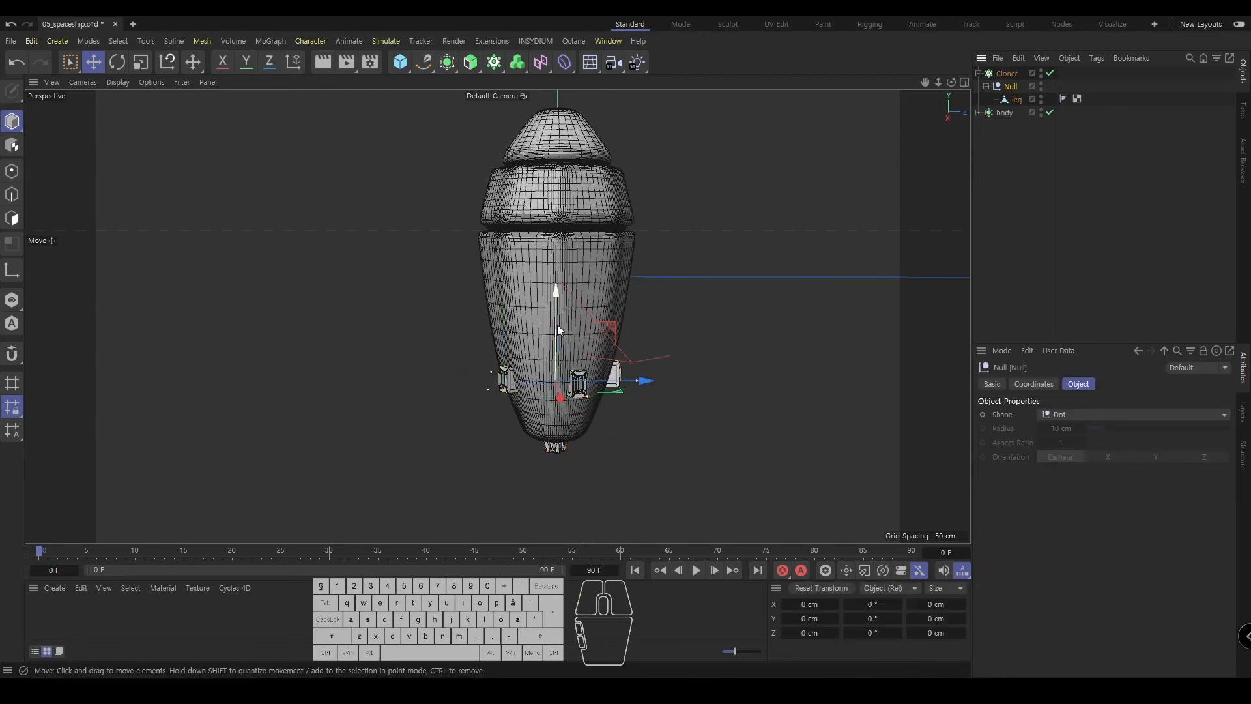
- Set the Cloner's count to 6 and its radius to -32 cm while checking the arrangement from above
left_click(1008, 75)
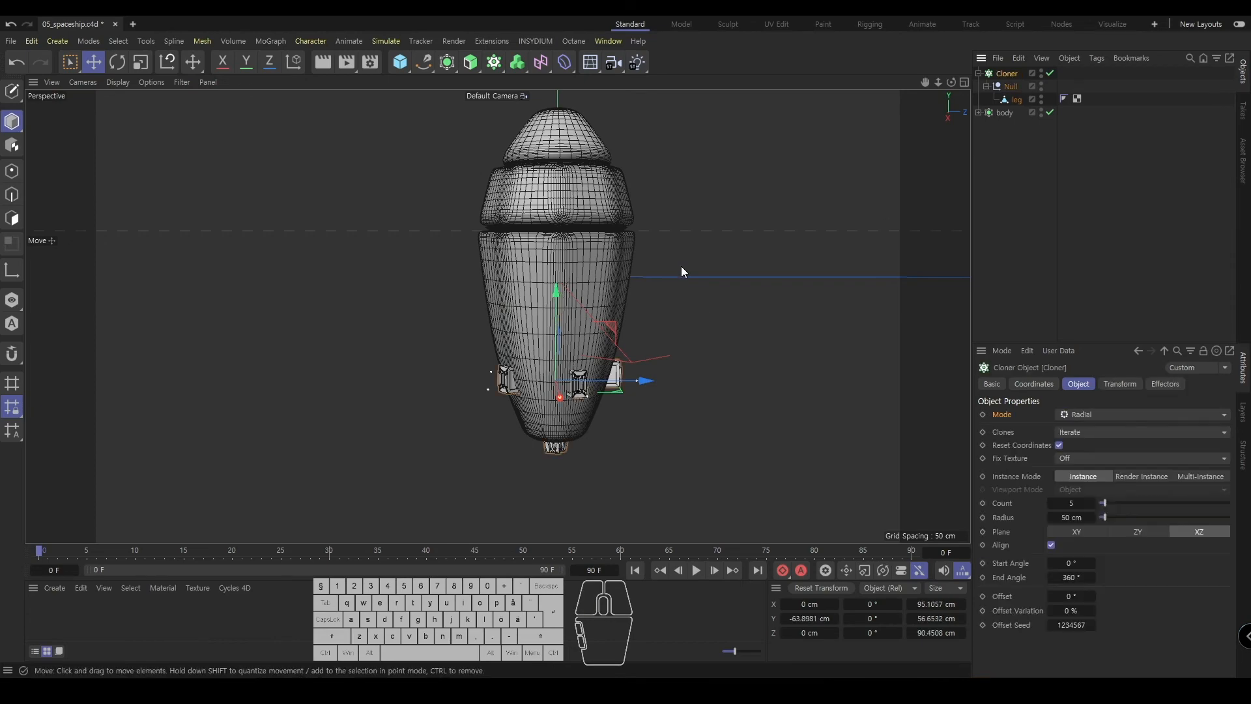
middle_click(715, 370)
middle_click(709, 202)
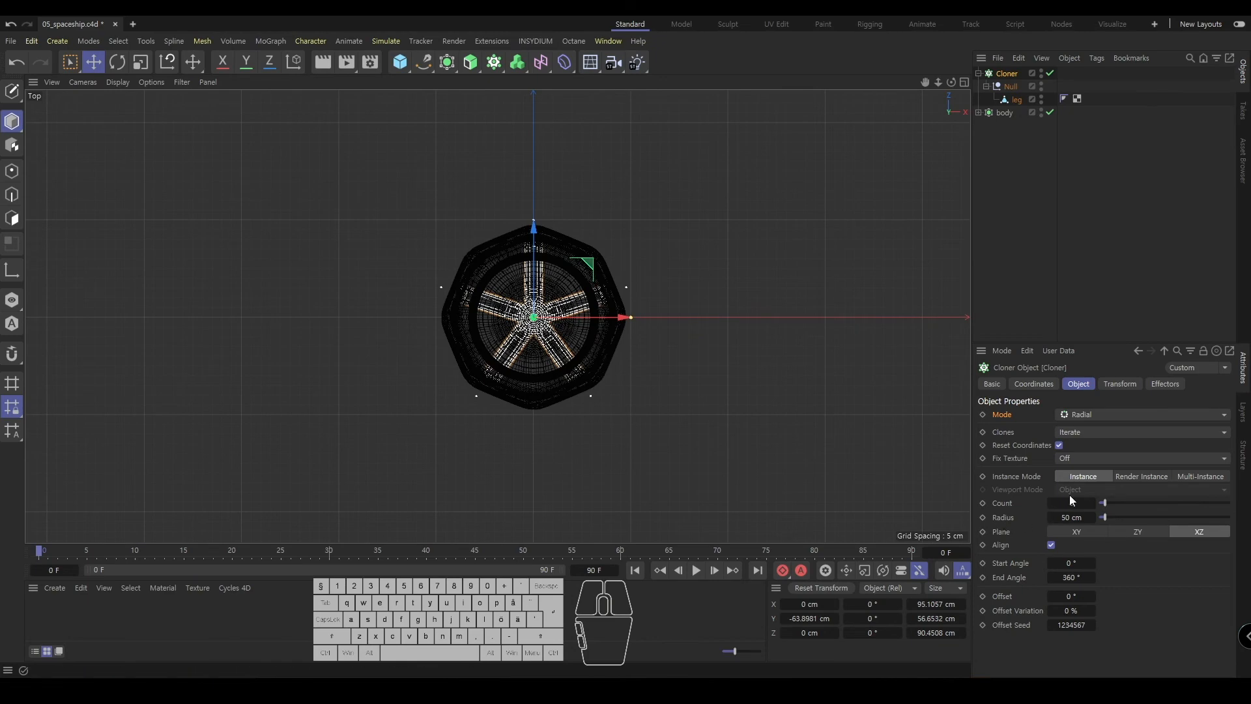
left_click(1093, 501)
left_click_drag(1063, 516, 1043, 517)
key("F1")
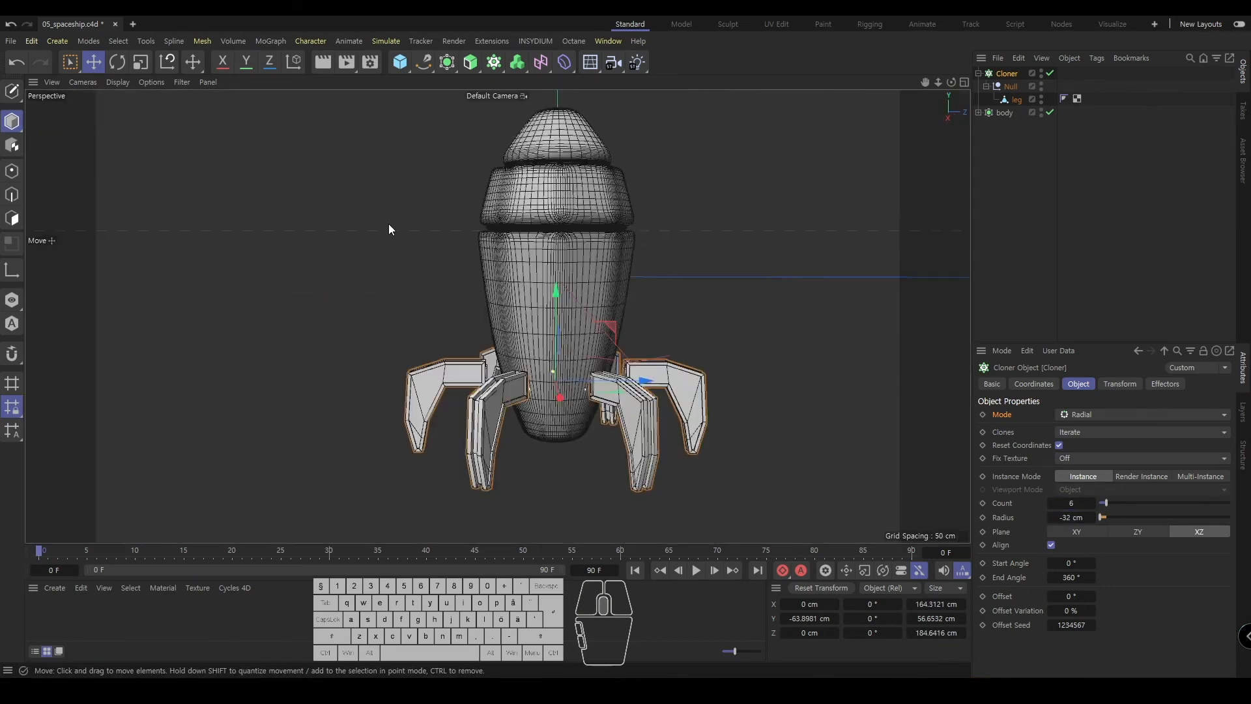
- Set the Cloner's radius to -5 cm so the legs attach to the hull
left_click_drag(389, 224, 874, 433, "alt")
mouse_move(1072, 516)
left_mouse_down()
mouse_move(1173, 516)
mouse_move(1080, 516)
left_mouse_up()
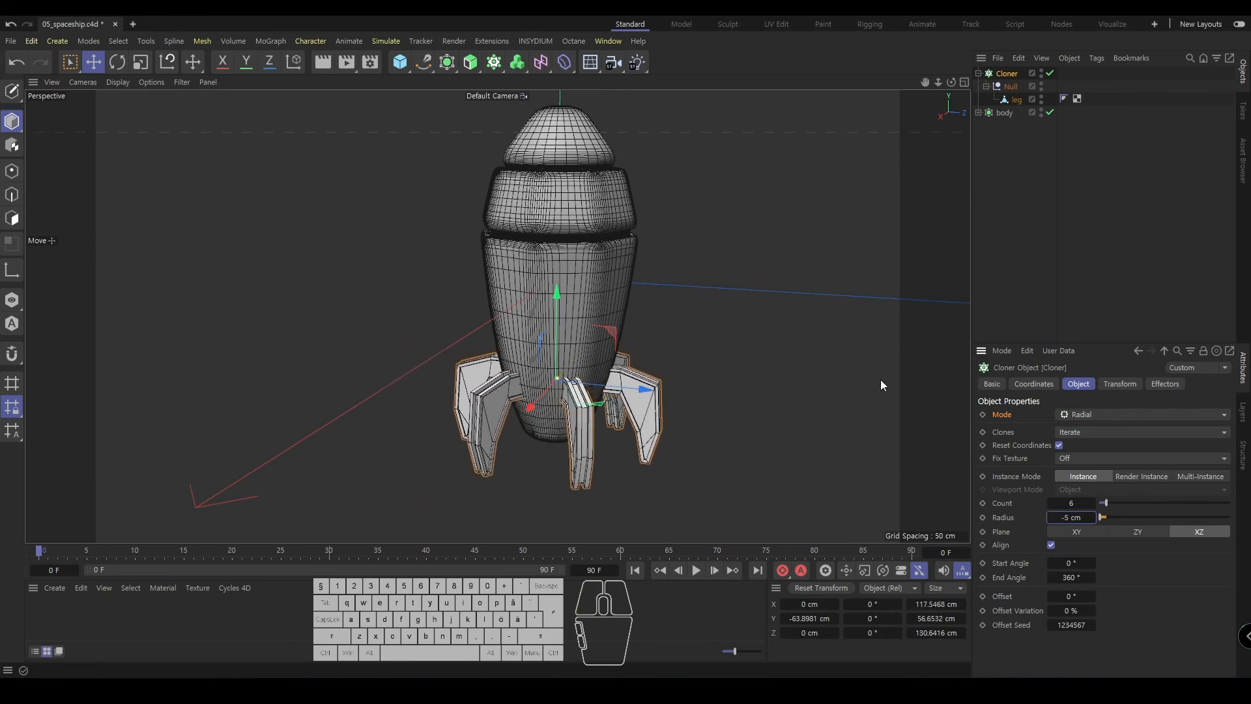
left_click_drag(881, 379, 521, 284, "alt")
- Turn off the Bevel deformer under the body's Cylinder and save the project
left_click(1033, 143)
right_click_drag(473, 259, 540, 243, "alt")
left_click_drag(573, 274, 561, 321, "alt")
left_click(561, 321)
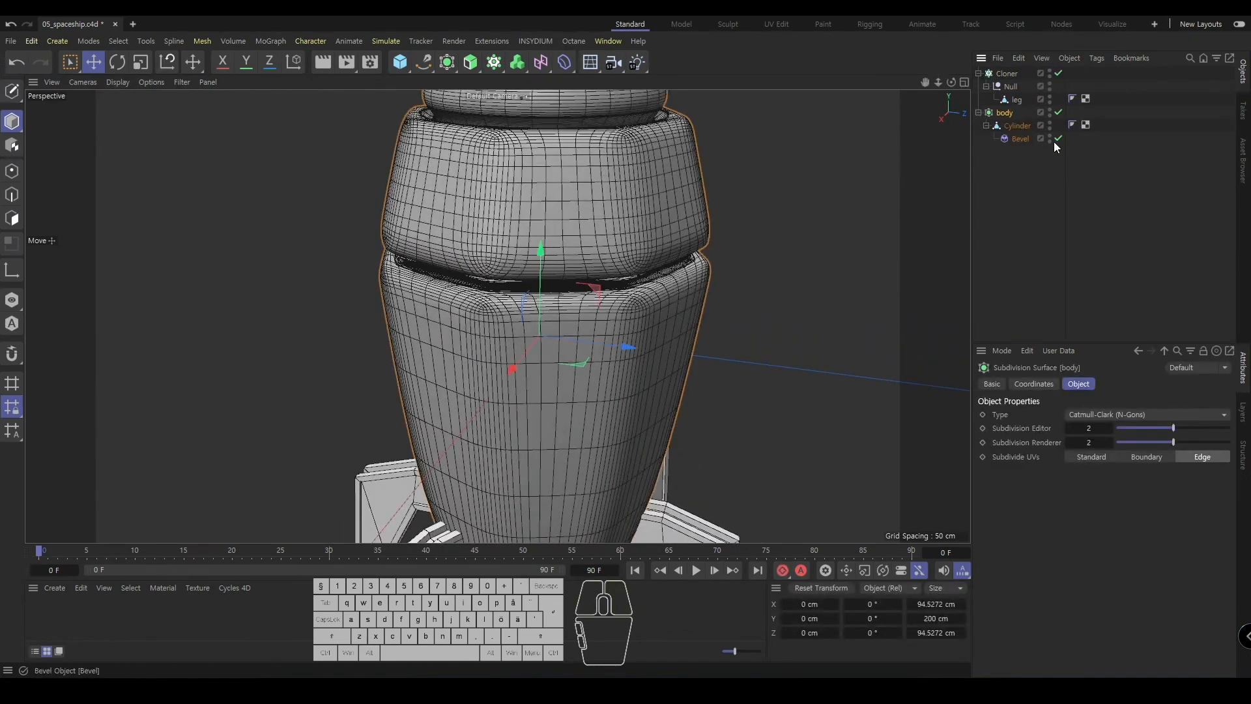
left_click(985, 209)
right_click_drag(732, 204, 652, 213, "alt")
key("ctrl+s")
left_click_drag(626, 273, 640, 257, "alt")
middle_click_drag(636, 264, 585, 295, "alt")
left_click_drag(585, 295, 553, 286, "alt")
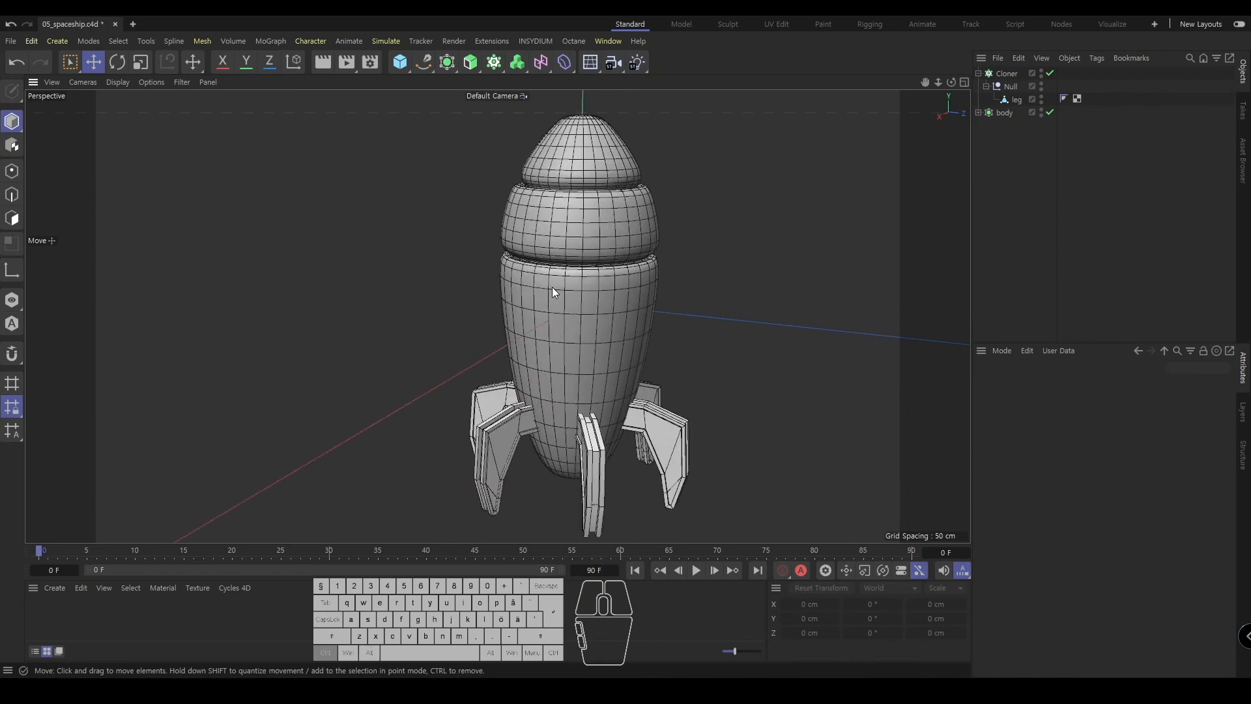
key("ctrl+s")
right_click_drag(612, 298, 592, 299, "alt")
middle_click_drag(592, 299, 580, 292, "alt")
- Wrap the leg Cloner in its own Subdivision Surface and inspect the smoothed legs up close
left_click(1007, 73)
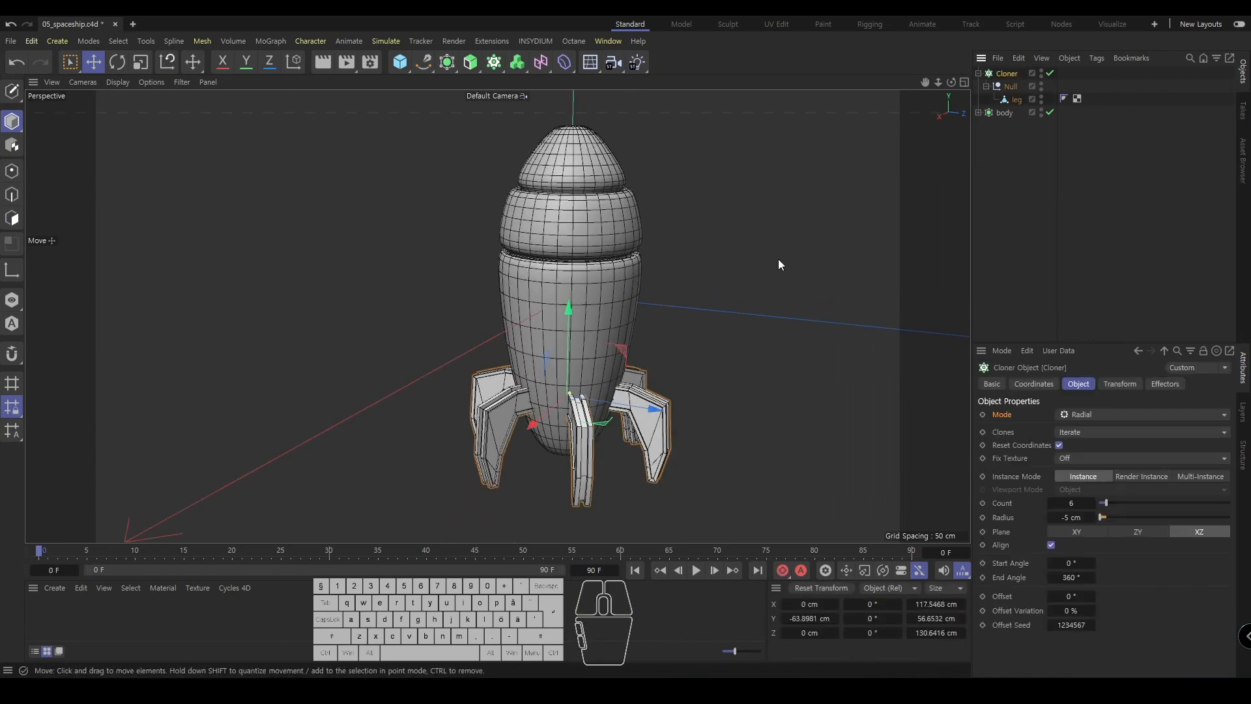
right_click_drag(778, 259, 588, 269, "alt")
left_click(470, 62, "alt")
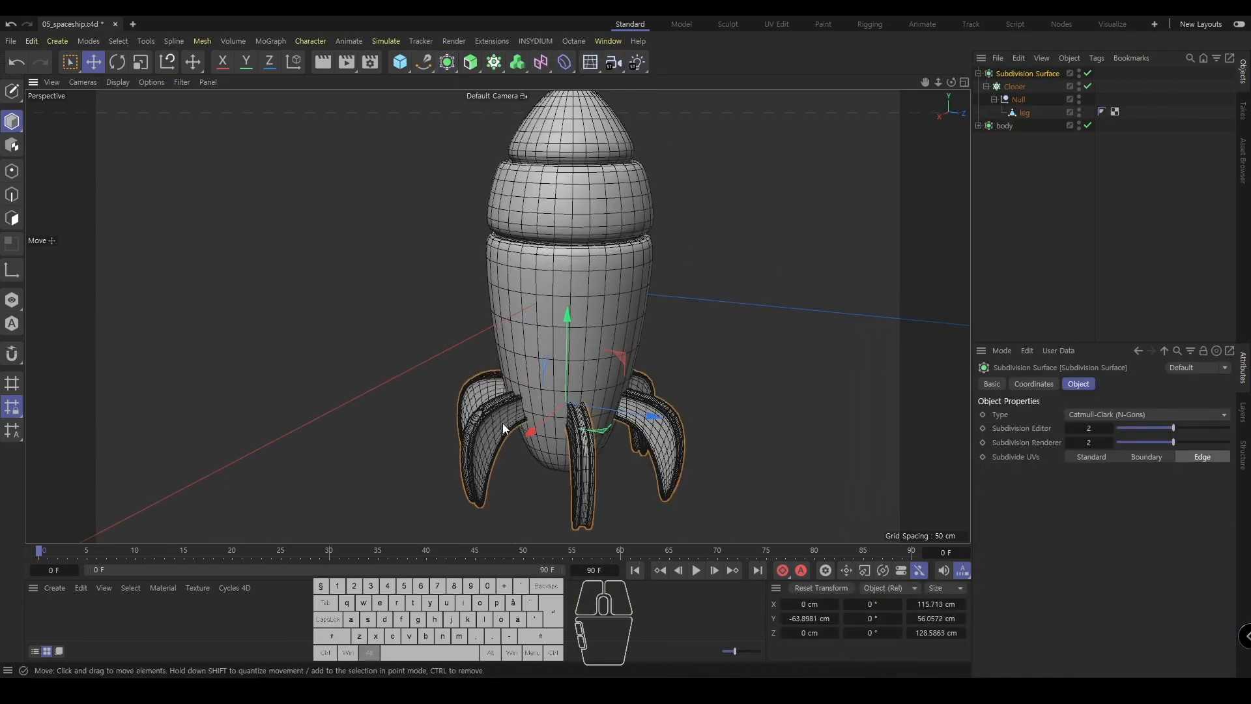
right_click_drag(502, 424, 547, 351, "alt")
left_click_drag(546, 351, 637, 367, "alt")
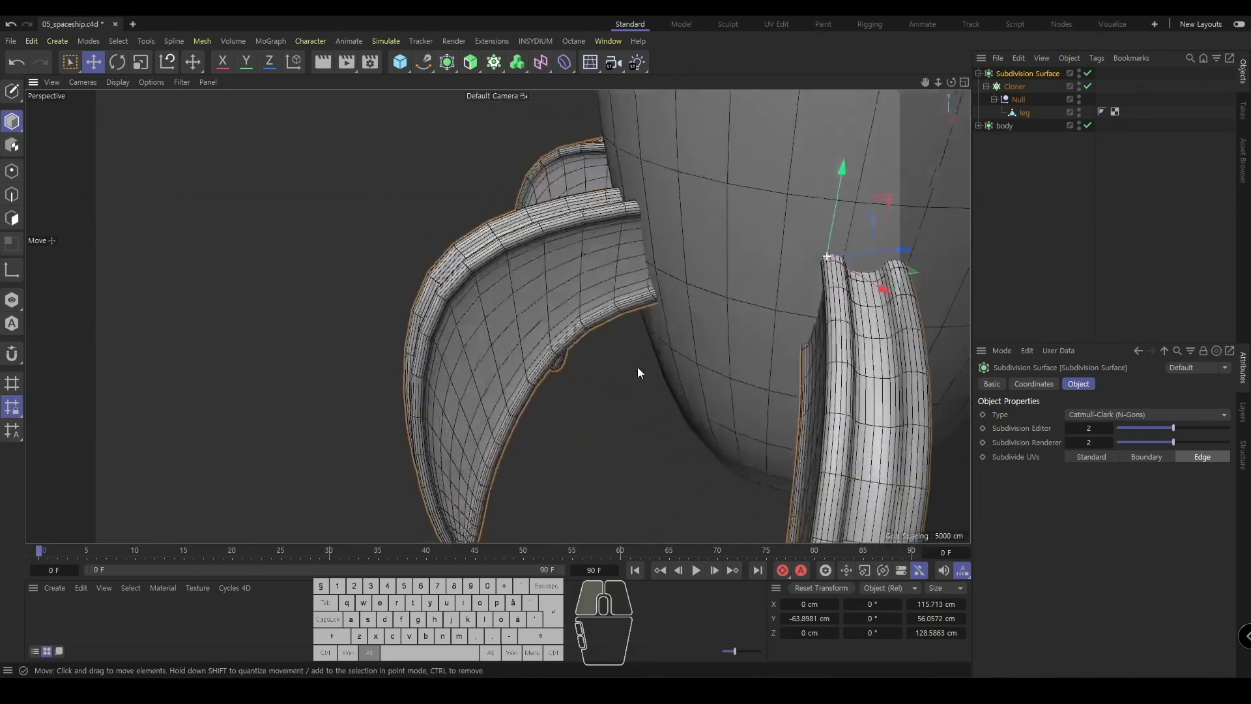
right_click_drag(637, 366, 580, 385, "alt")
left_click_drag(580, 385, 452, 341, "alt")
middle_click_drag(541, 286, 554, 320, "alt")
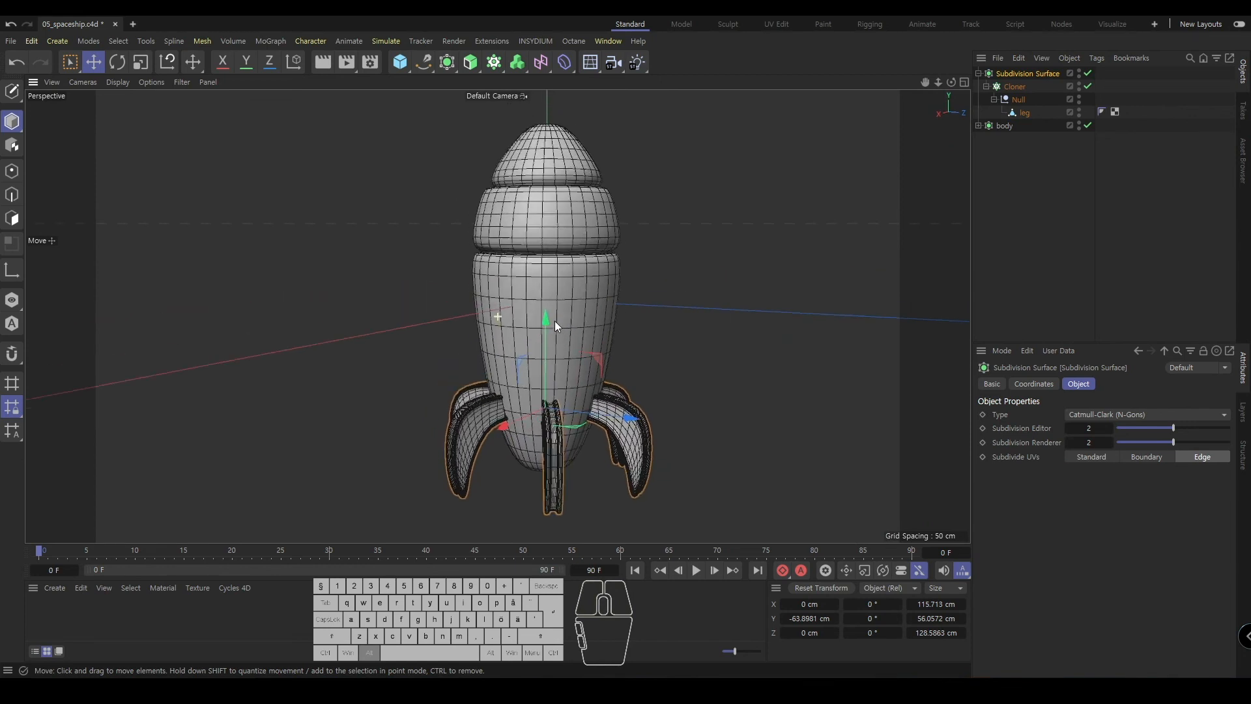
- Take the Cloner out of its separate Subdivision Surface and delete that Subdivision Surface
left_click(1026, 176)
left_click(984, 123)
left_click(978, 125)
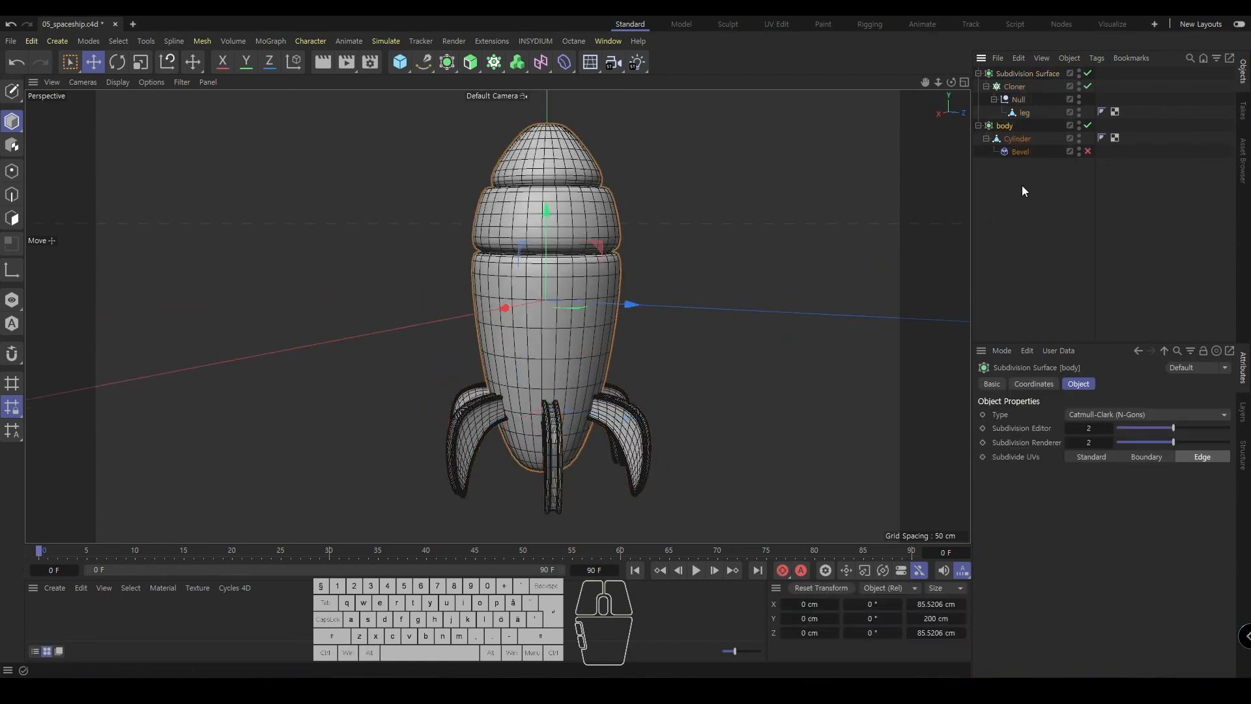
left_click(1021, 185)
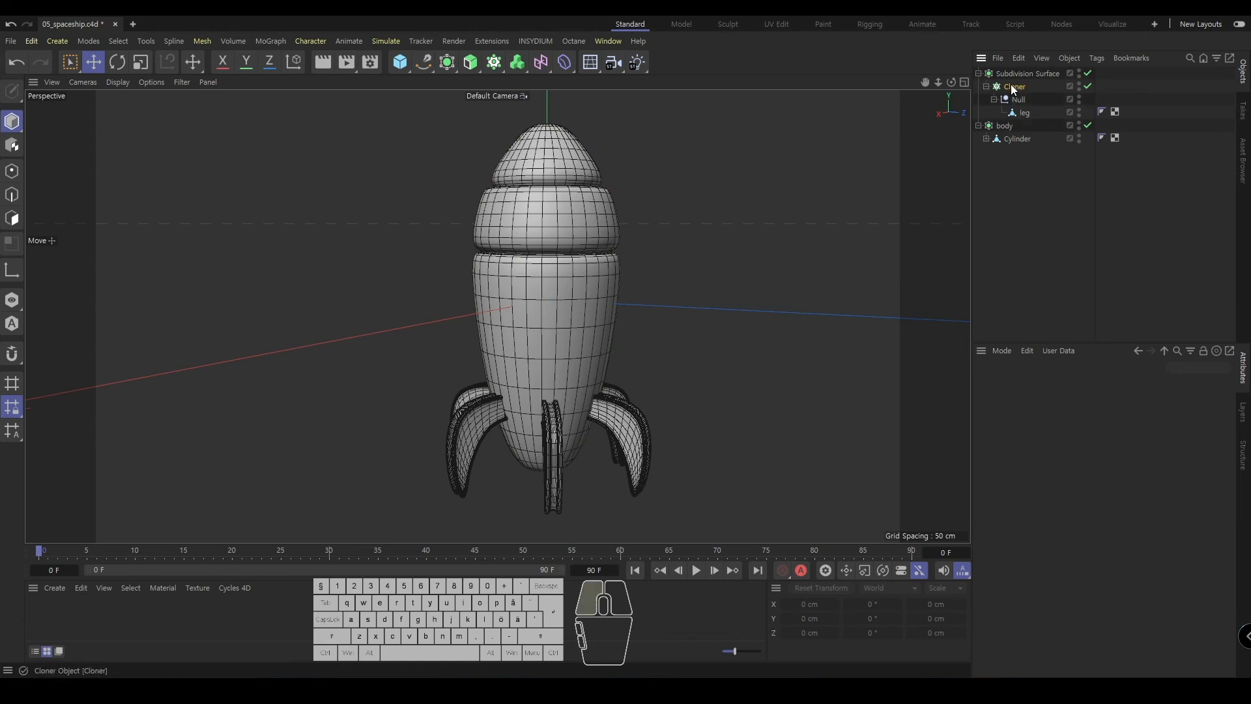
left_click_drag(1014, 87, 1024, 232)
left_click(1024, 232)
left_click(1035, 69)
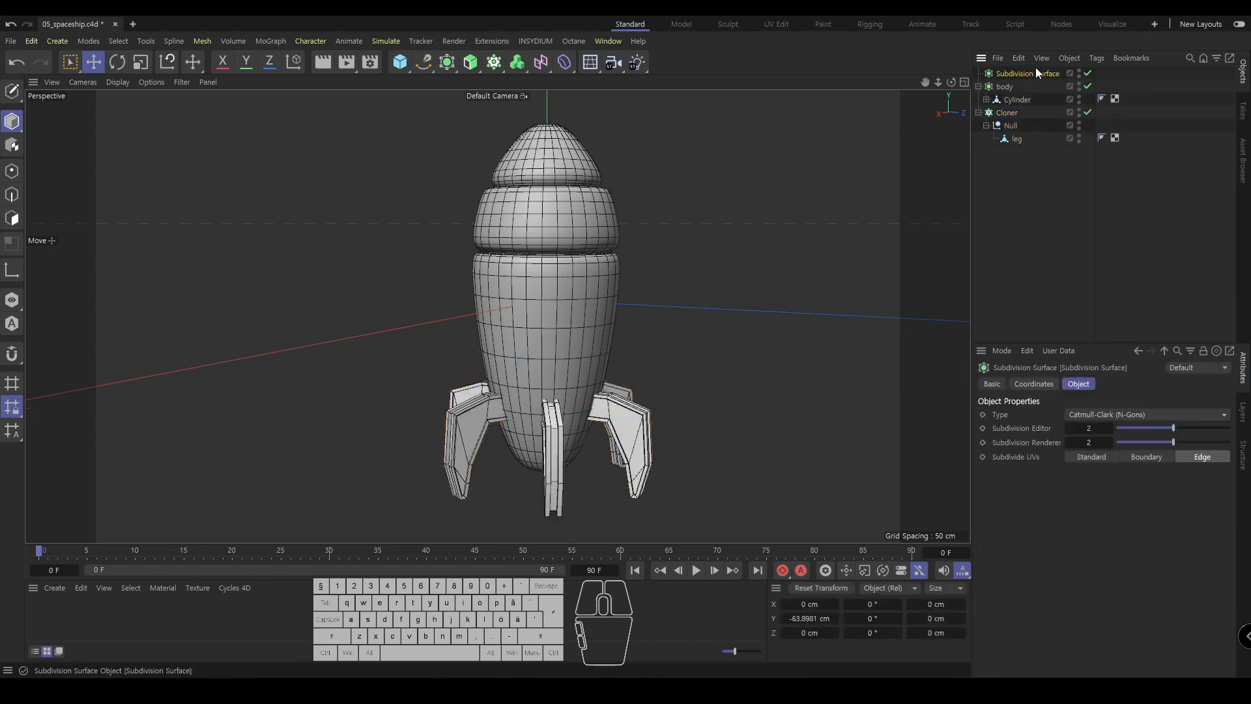
key("Delete")
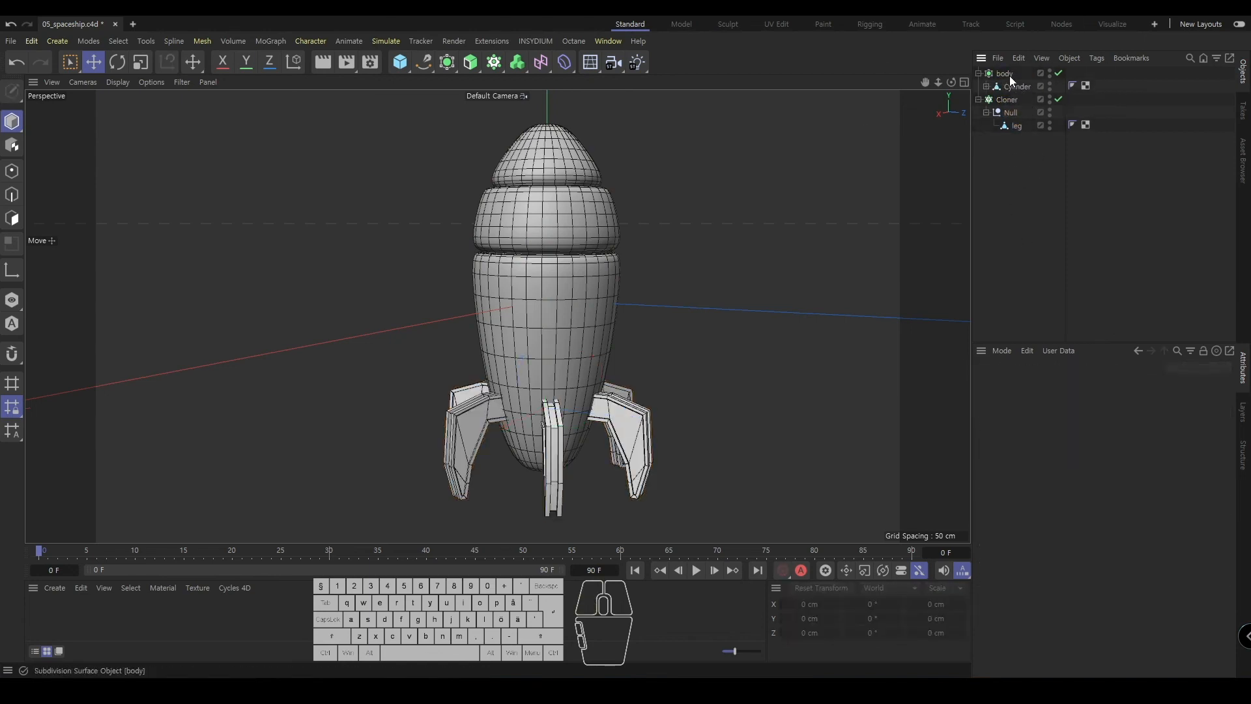
- Add a Null as a child of the body Subdivision Surface and collapse the Cloner's hierarchy
left_click(1010, 75)
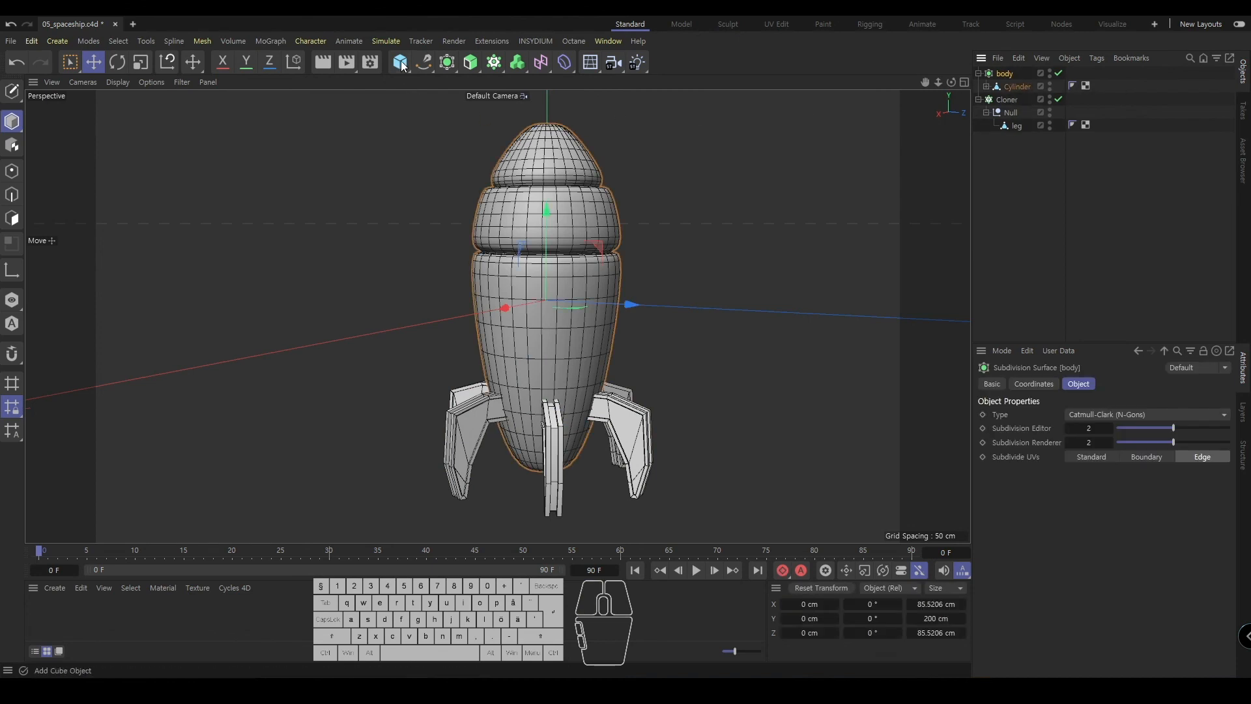
left_click_drag(400, 62, 470, 86)
left_click(469, 82, "shift")
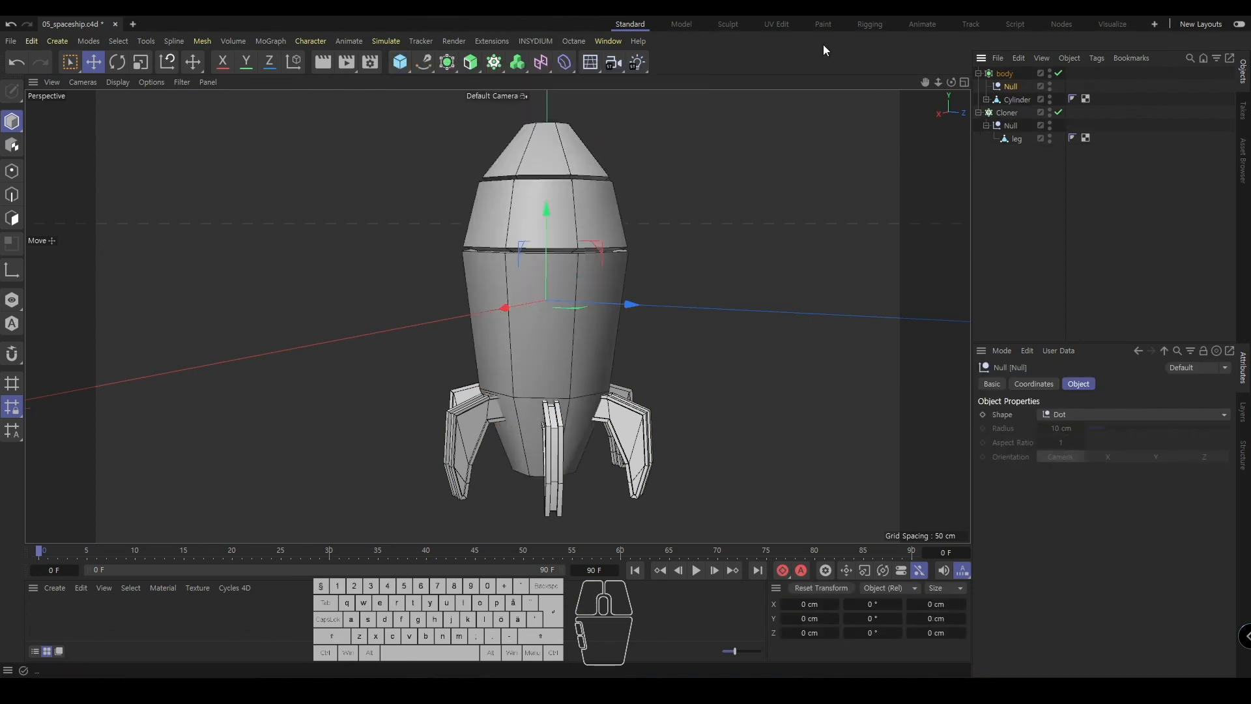
left_click(1046, 199)
left_click(979, 113)
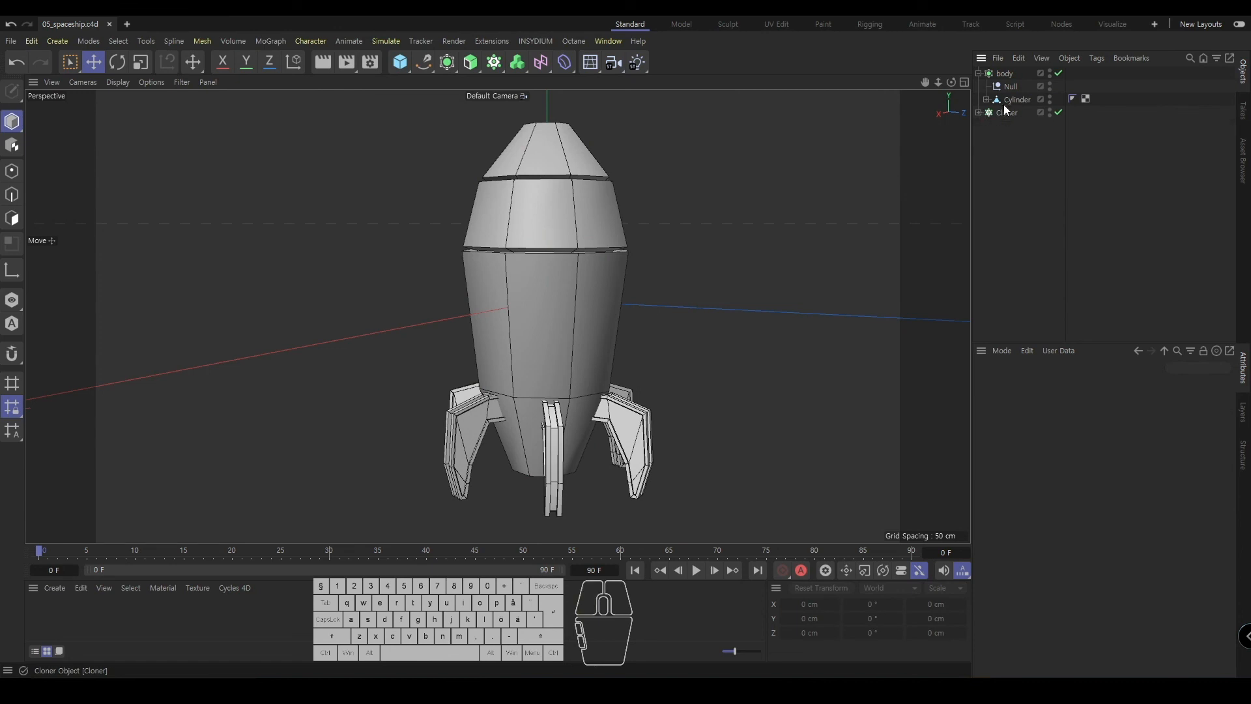
- Try placing the Cloner directly beside the Cylinder in the body Subdivision Surface, with the Null outside, and swap their order
mouse_move(1007, 101)
left_mouse_down()
mouse_move(1018, 85)
mouse_move(1006, 118)
mouse_move(1019, 86)
left_mouse_up()
left_click(1005, 100)
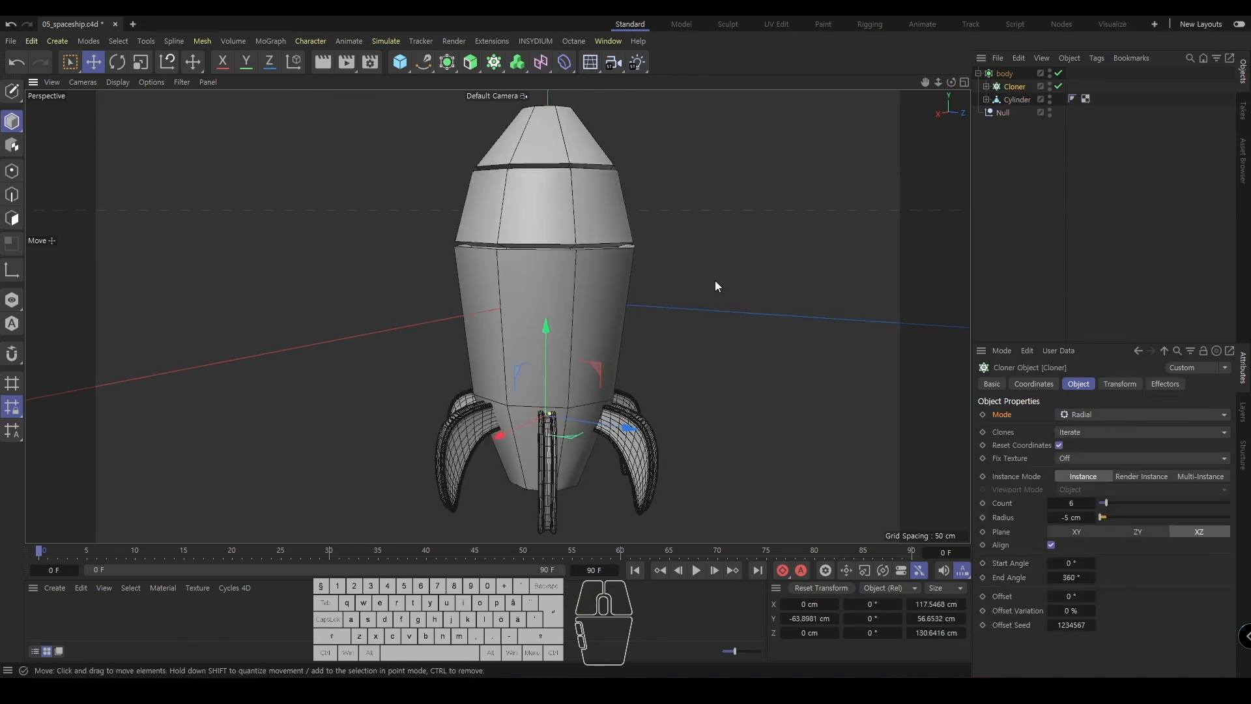
left_click_drag(1018, 99, 1019, 84)
left_click(1007, 156)
- Group the Cylinder and the Cloner in the Null inside the body Subdivision Surface so both get smoothed
left_click(1021, 99)
left_click(1017, 115, "shift")
left_click(901, 219)
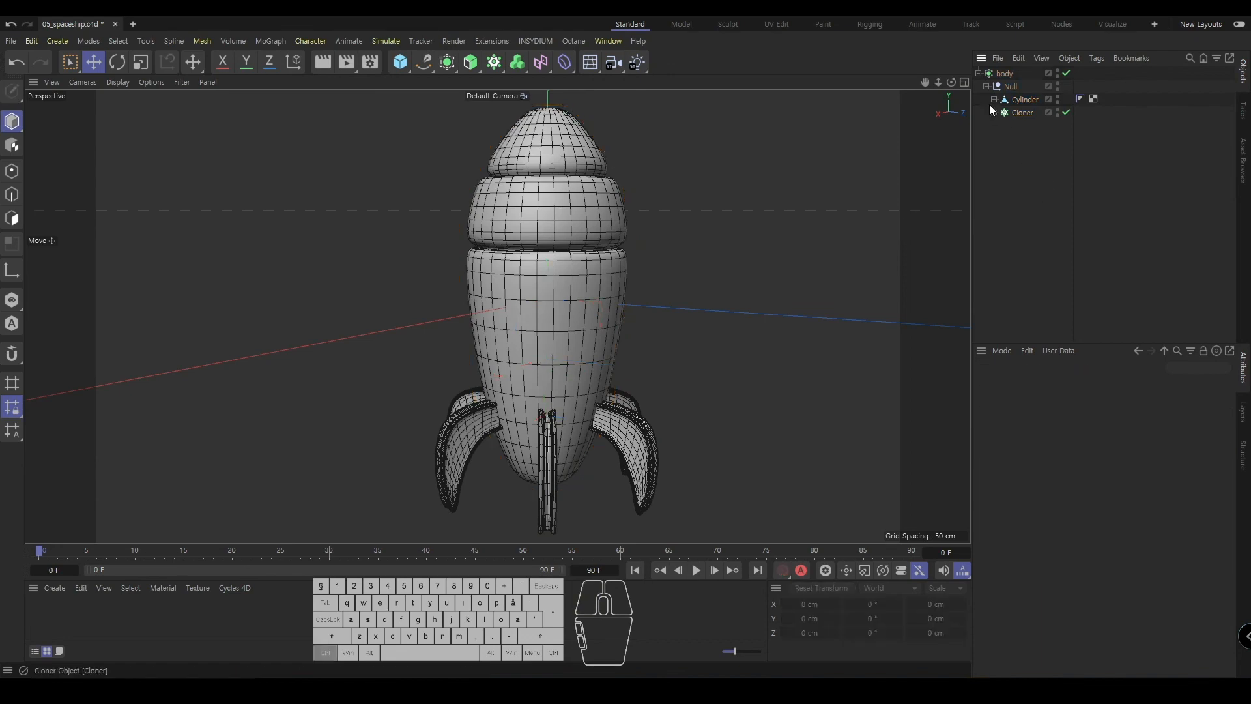
left_click(986, 86)
left_click_drag(586, 352, 501, 397, "alt")
left_click_drag(621, 330, 632, 378, "alt")
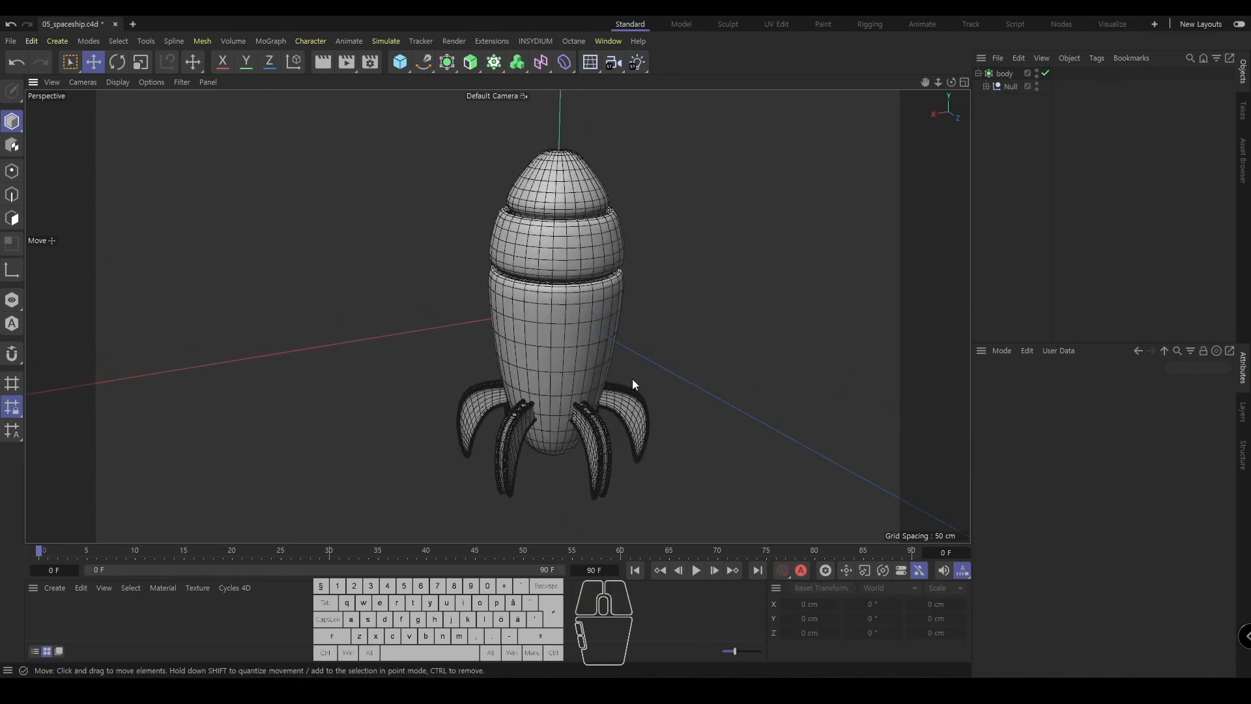
- Add a Plane and lower it to about -107.5 cm in Y, at the bottom of the legs
left_click(399, 68)
left_click(515, 105)
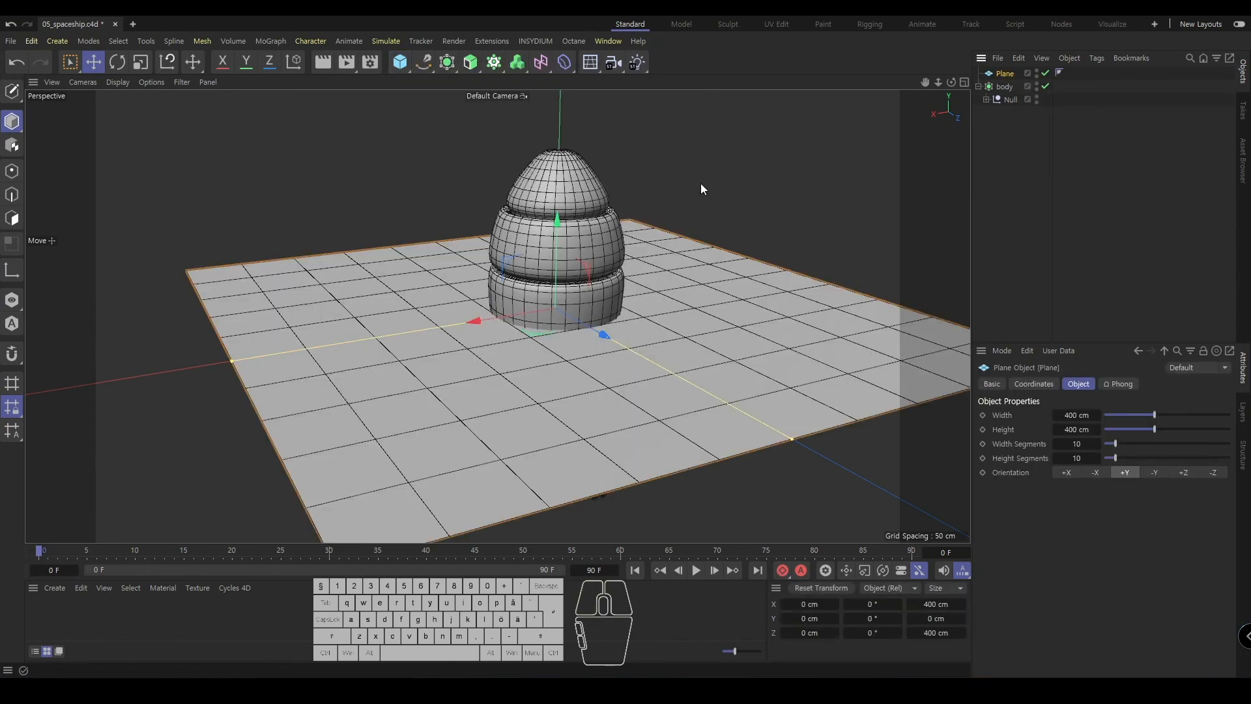
middle_click(701, 206)
middle_click(702, 205)
scroll(752, 401, "down", 2)
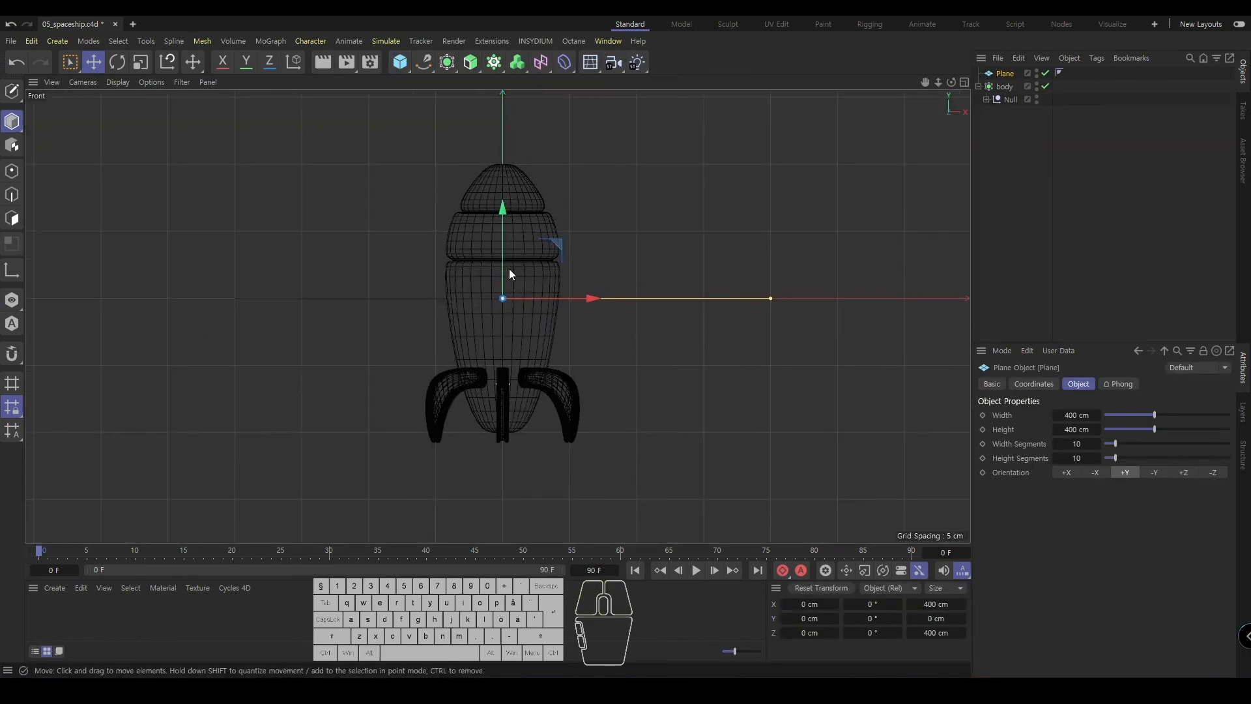
left_click_drag(501, 271, 518, 394)
- Enlarge the Plane to about 2573 cm wide and 1688 cm high, working from above
middle_click(720, 348)
middle_click(747, 256)
scroll(593, 381, "down", 3)
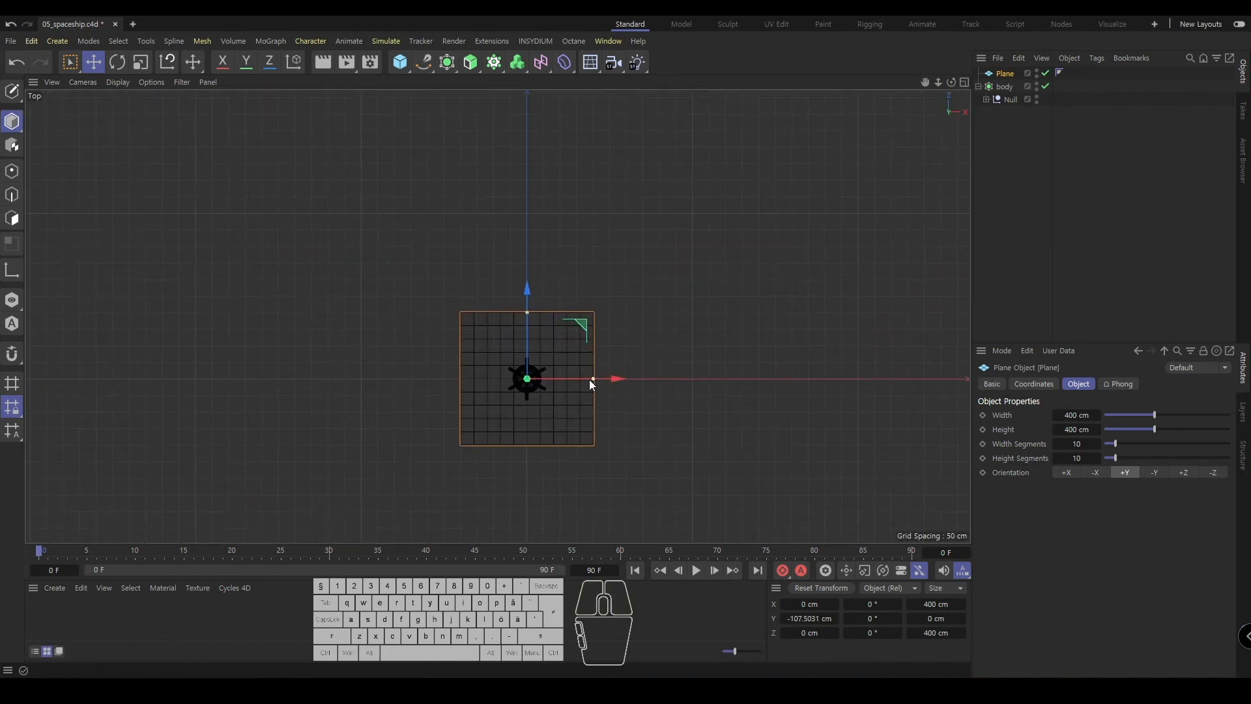
left_click_drag(592, 378, 956, 383)
left_click_drag(534, 314, 553, 284)
middle_click(522, 111)
middle_click(342, 187)
- Extend the Plane further to about 3625 cm wide and 2850 cm high so it fills the perspective view
mouse_move(534, 292)
right_mouse_down("alt")
mouse_move(555, 287)
mouse_move(533, 292)
right_mouse_up("alt")
middle_click(544, 287)
middle_click(714, 225)
right_click_drag(668, 271, 637, 260, "alt")
middle_click_drag(630, 212, 581, 230, "alt")
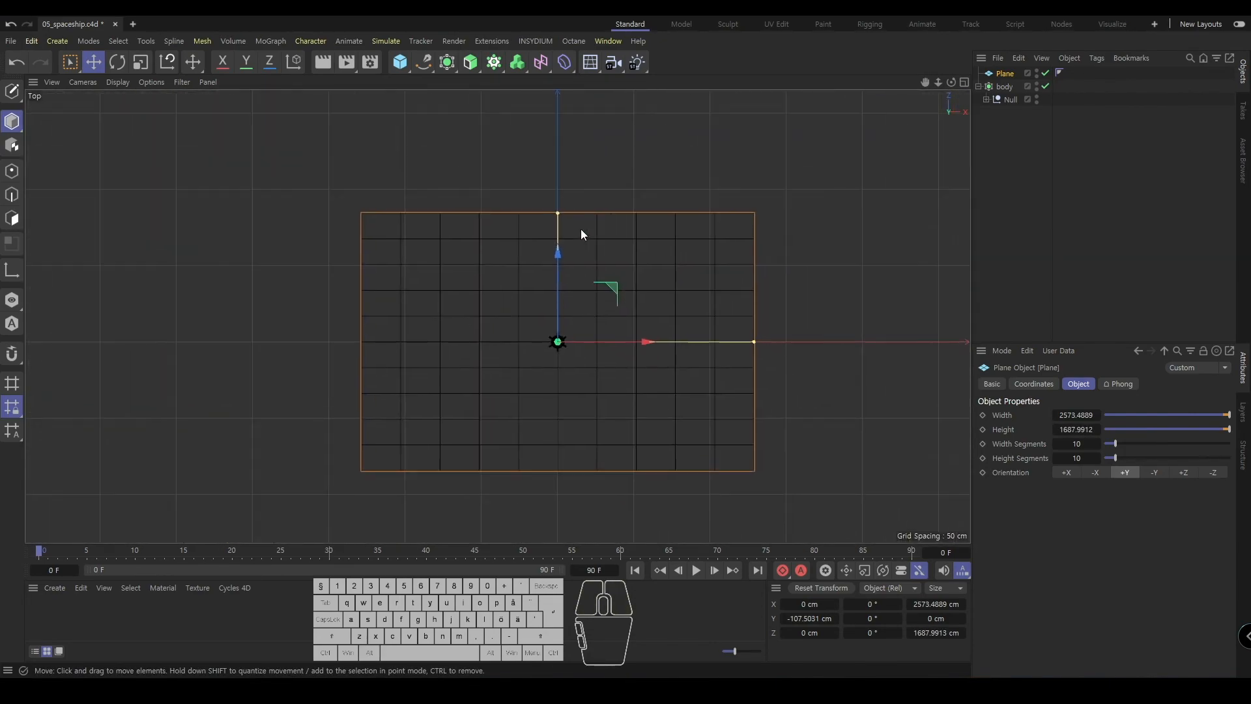
left_click_drag(558, 213, 559, 123)
left_click_drag(754, 341, 836, 344)
middle_click(835, 343)
middle_click(373, 219)
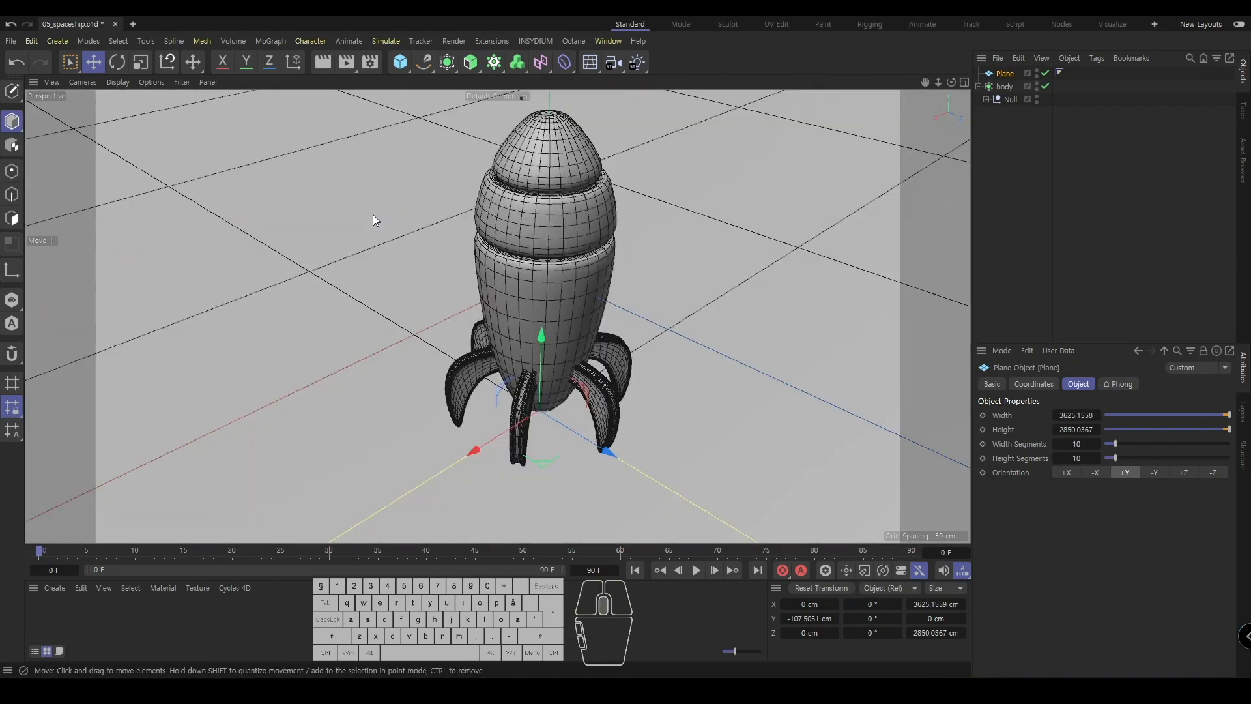
- Check the spaceship standing on the ground plane from a raised angle and save the project
left_click_drag(536, 282, 501, 314, "alt")
right_click_drag(501, 314, 547, 276, "alt")
left_click_drag(547, 276, 556, 339, "alt")
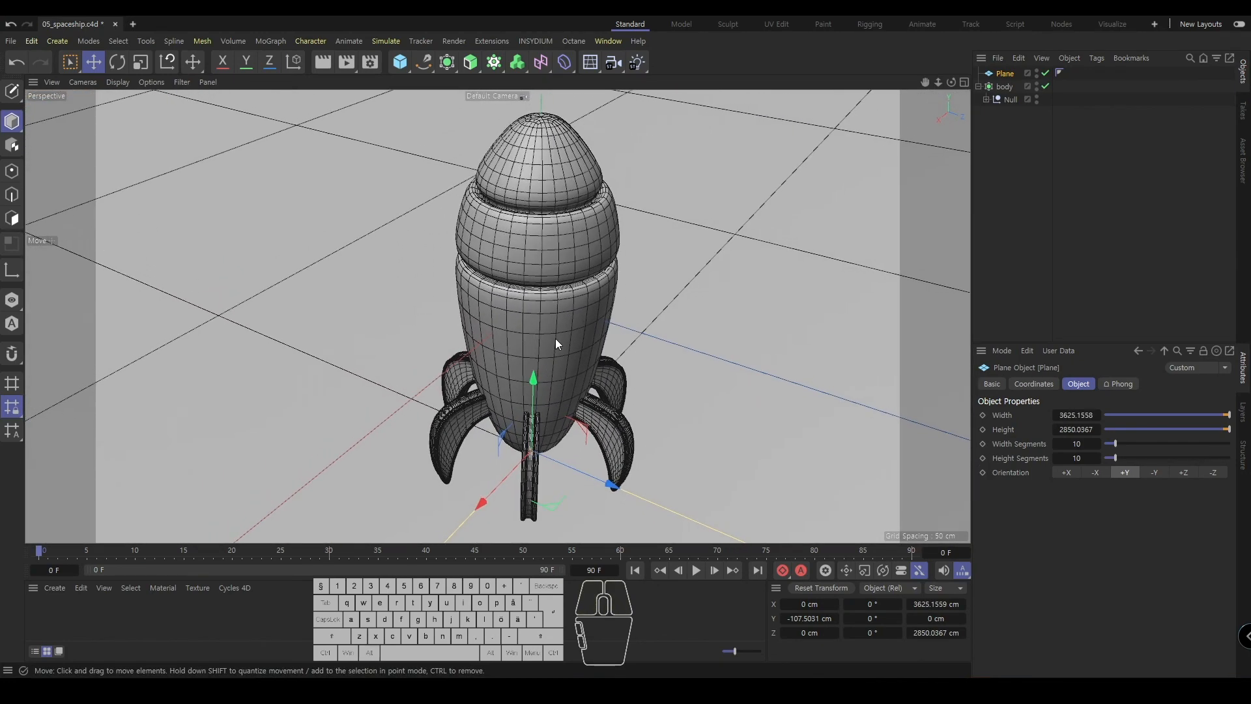
key("ctrl+s")
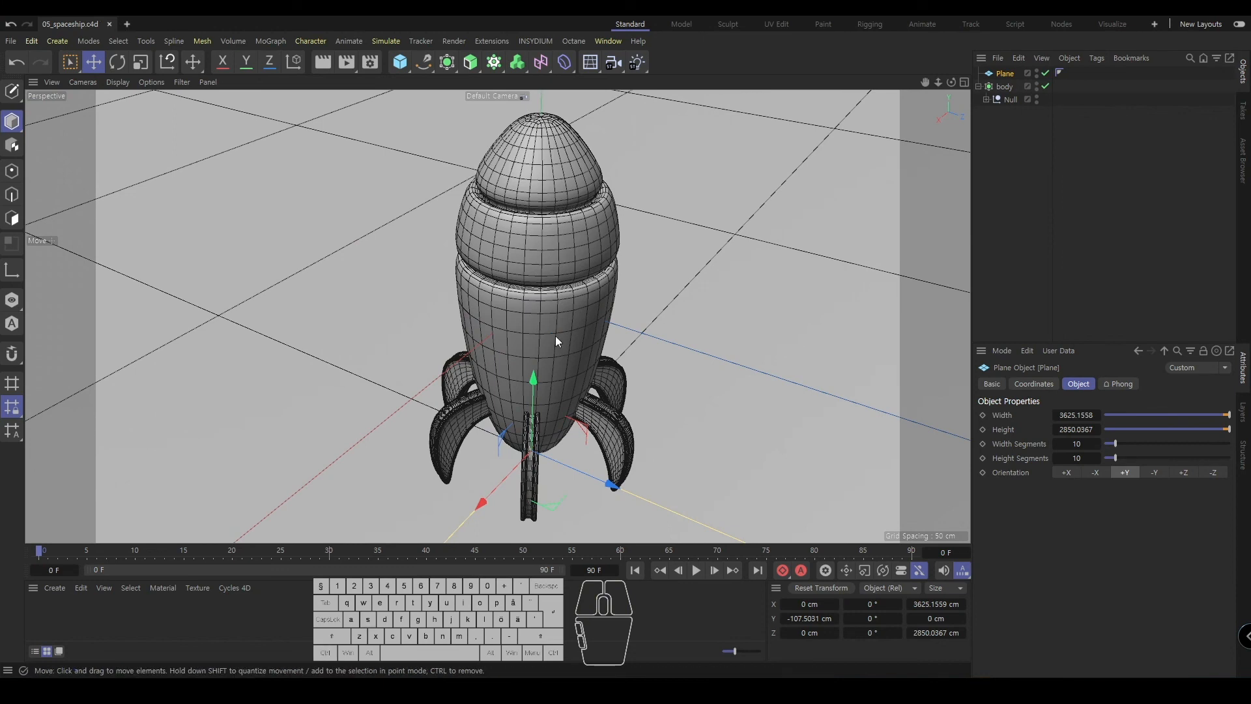